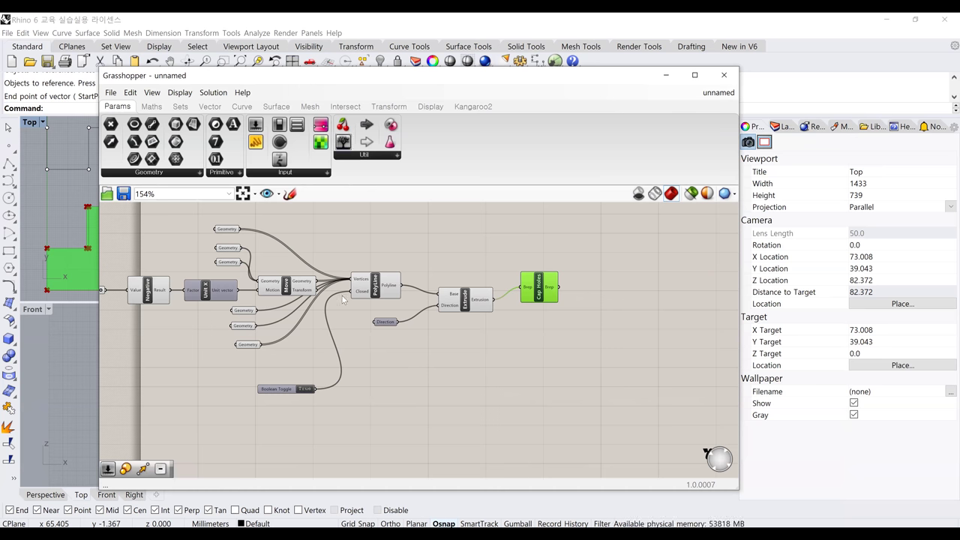
# Step: Move the PolyLine component slightly lower and set the number slider feeding the Negative component to 0.5
pyautogui.moveTo(400, 325); pyautogui.dragTo(488, 349, button='right')
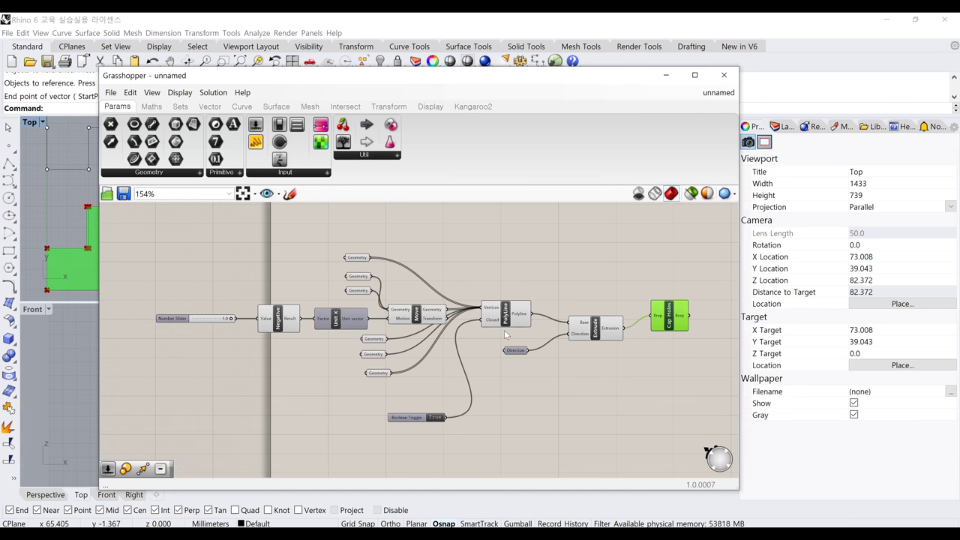
pyautogui.moveTo(508, 316); pyautogui.dragTo(511, 330)
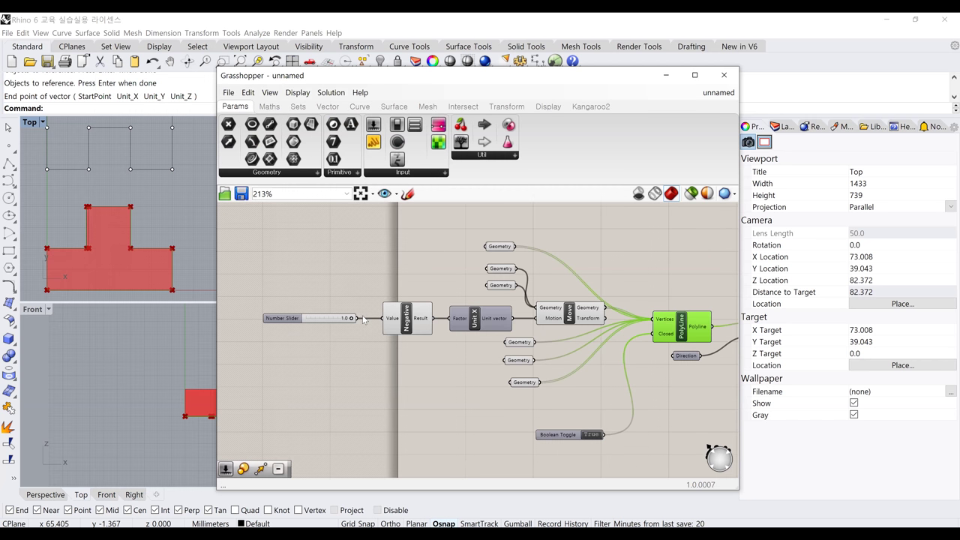
pyautogui.scroll(3, 300, 315)
pyautogui.moveTo(322, 313); pyautogui.dragTo(390, 318)
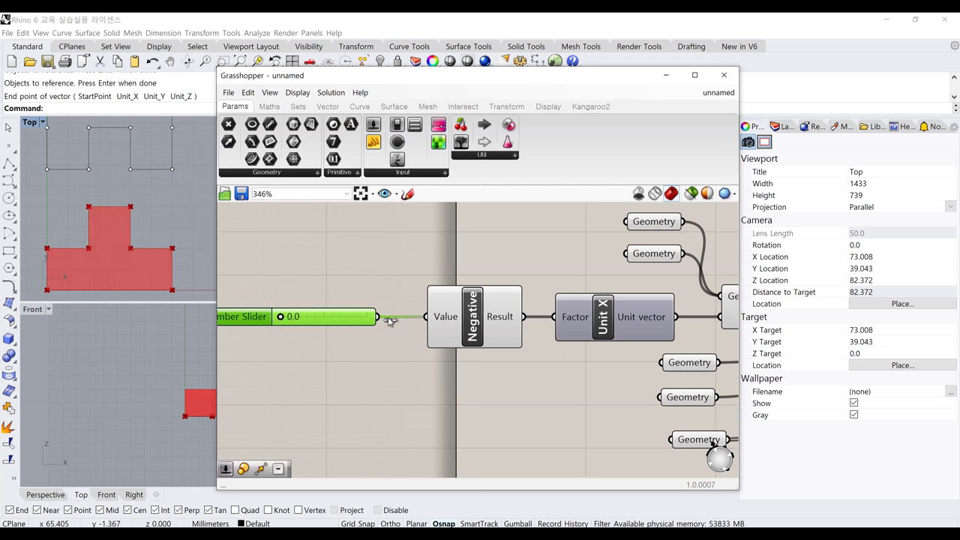
pyautogui.scroll(5, 90, 218)
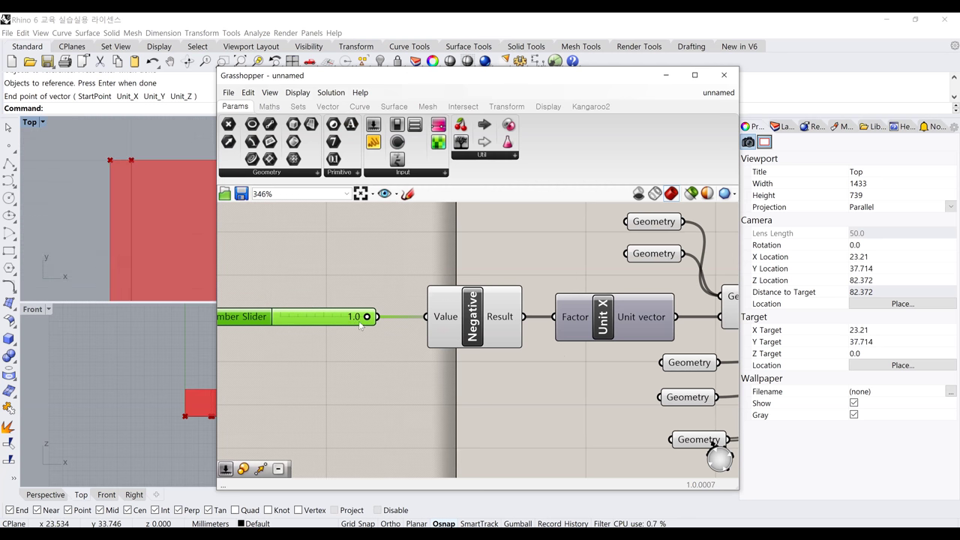
pyautogui.moveTo(368, 318); pyautogui.dragTo(338, 322)
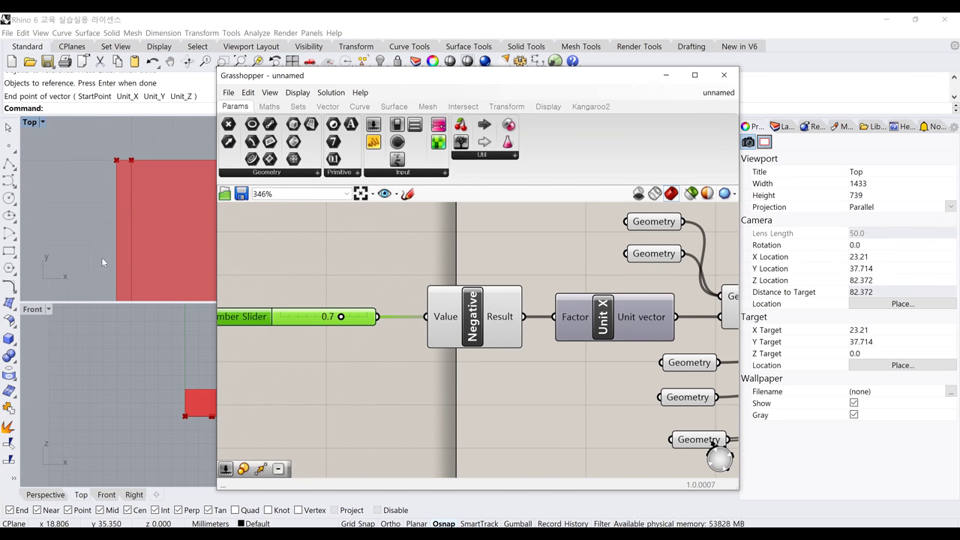
pyautogui.moveTo(339, 320); pyautogui.dragTo(296, 319)
# Step: Examine the output of the Cap Holes component and the points held by the uppermost Geometry parameter
pyautogui.scroll(-4, 459, 356)
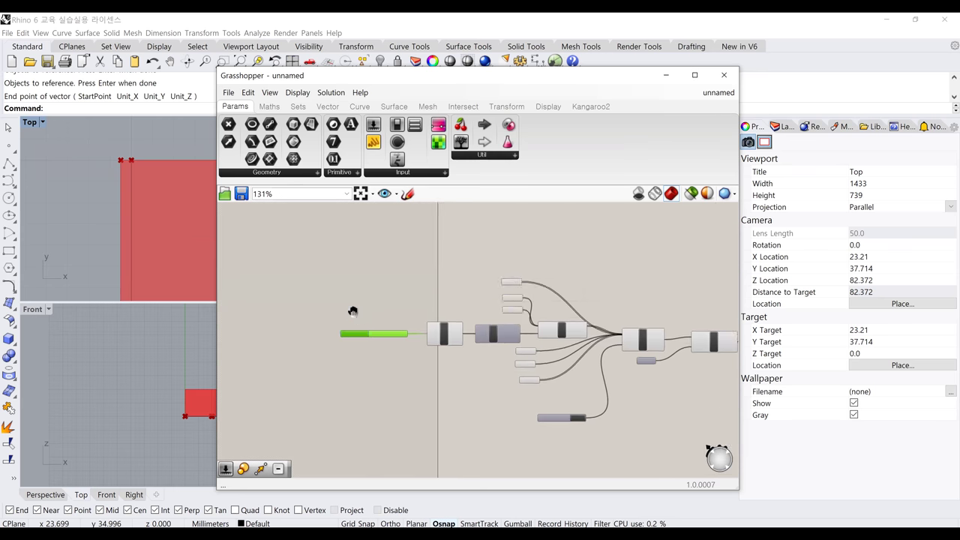
pyautogui.scroll(2, 560, 348)
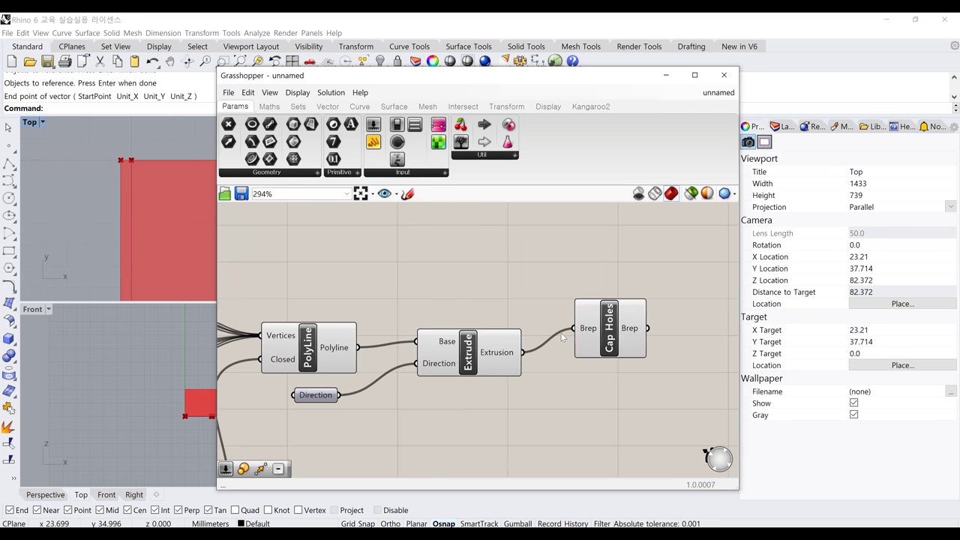
pyautogui.click(570, 338)
pyautogui.scroll(-1, 432, 297)
pyautogui.scroll(-2, 433, 299)
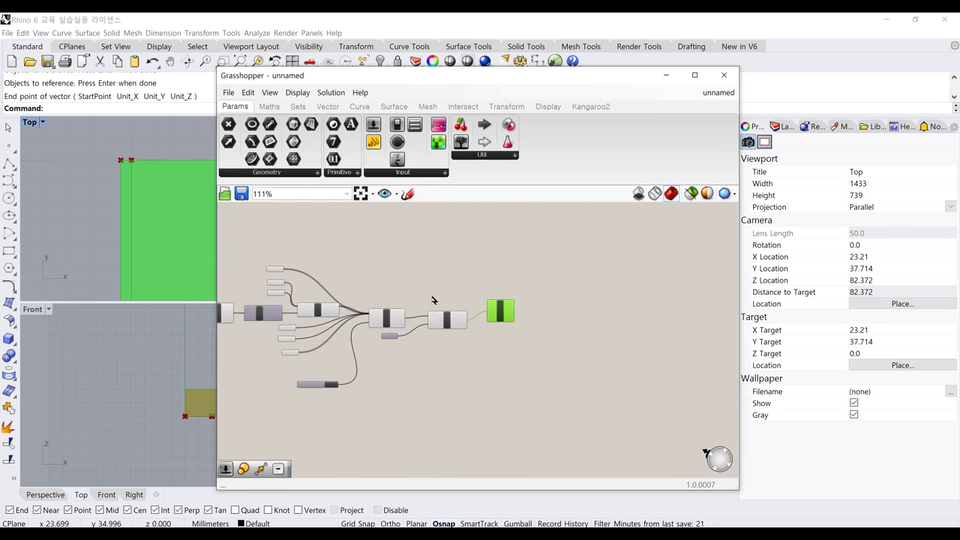
pyautogui.scroll(4, 433, 300)
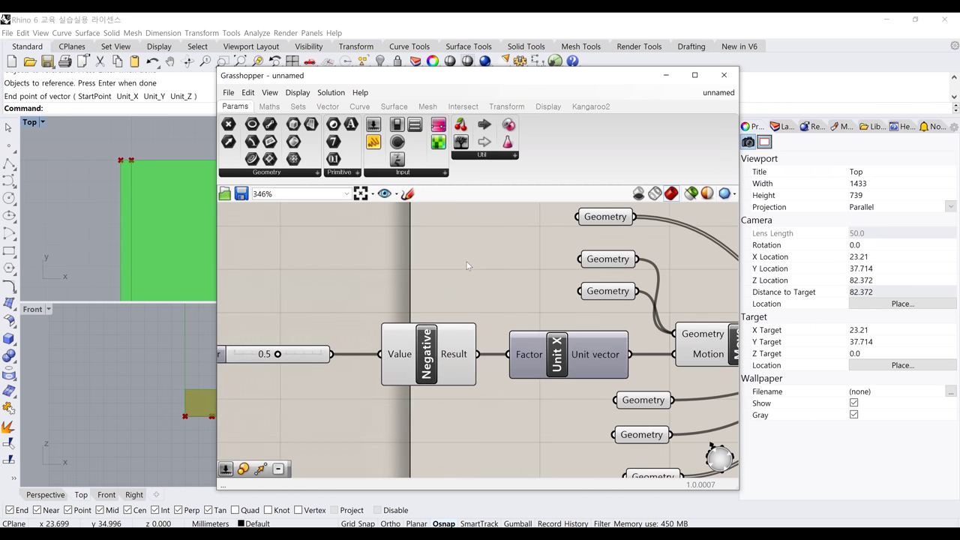
pyautogui.click(606, 217)
pyautogui.moveTo(607, 217); pyautogui.dragTo(467, 263, button='right')
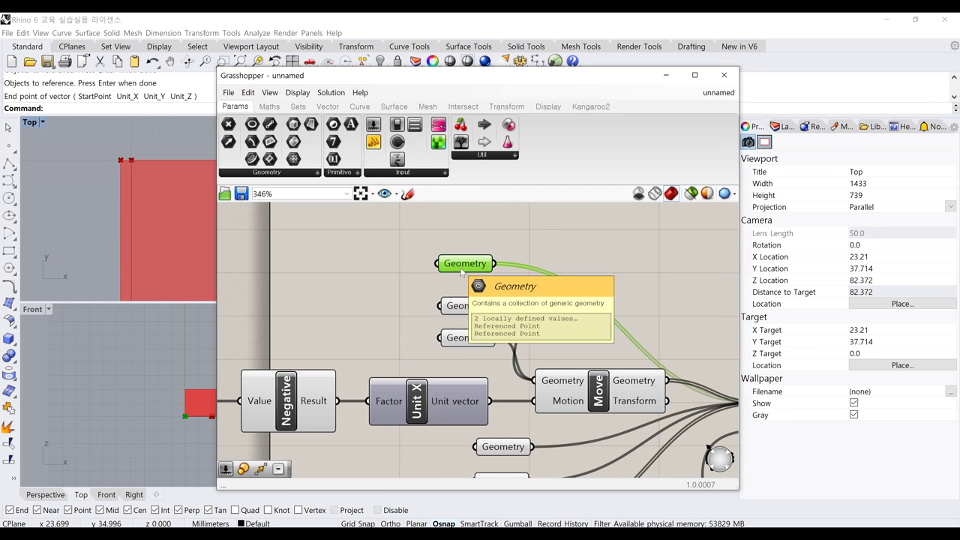
pyautogui.scroll(-4, 102, 214)
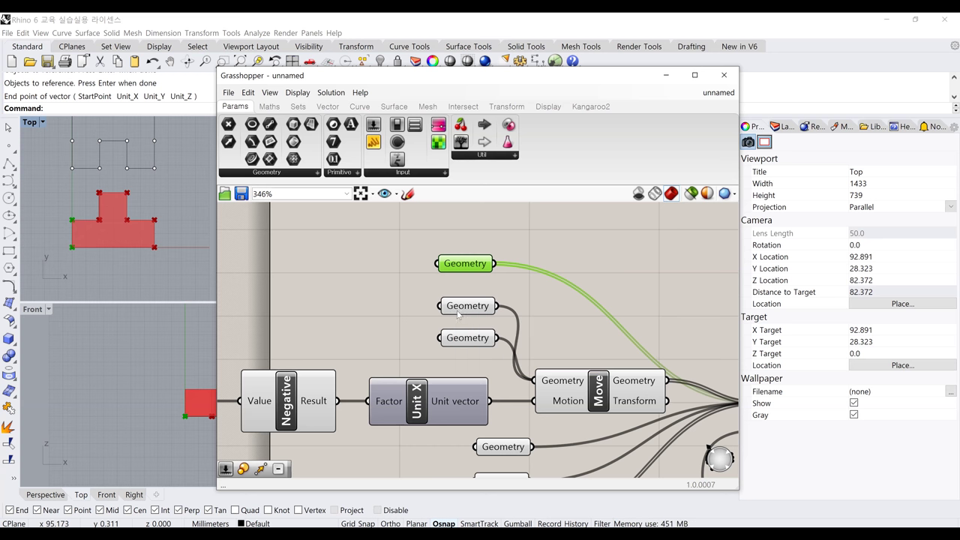
# Step: Check which points the two Geometry parameters feeding Move contain, and inspect the Move and Unit X components
pyautogui.click(457, 312)
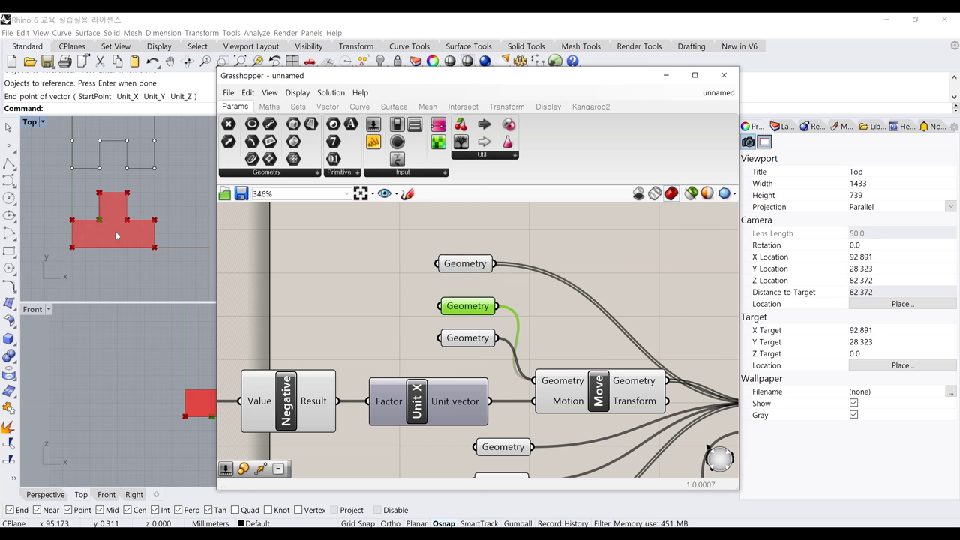
pyautogui.click(458, 339)
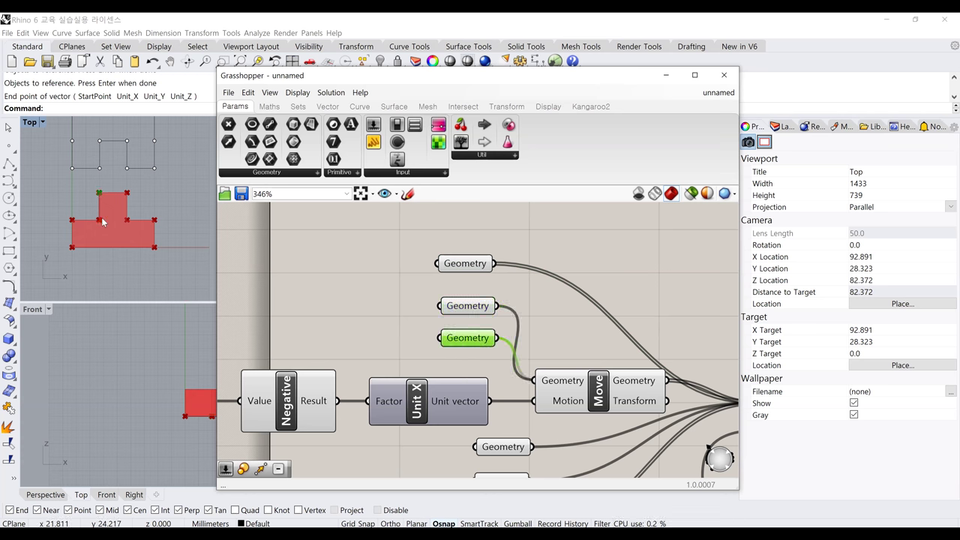
pyautogui.click(596, 404)
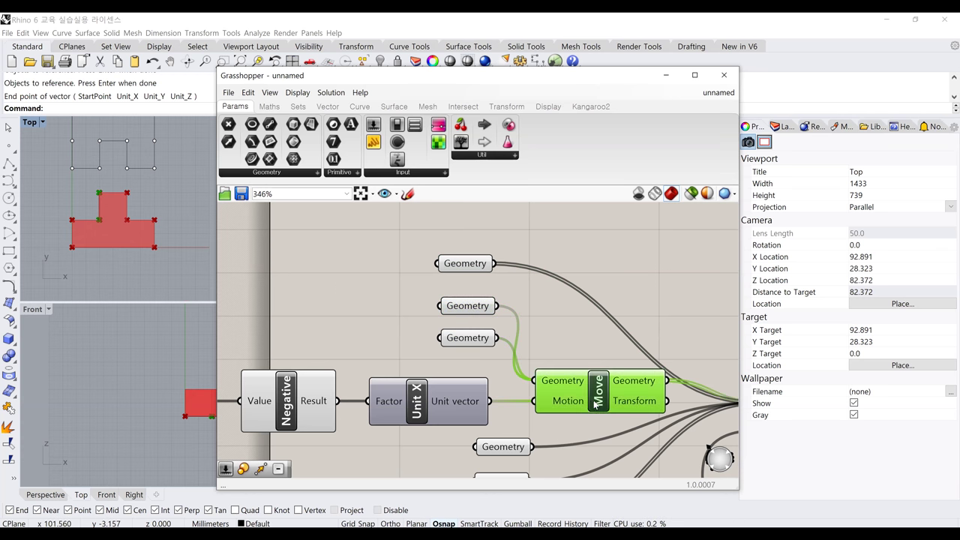
pyautogui.moveTo(598, 403); pyautogui.dragTo(552, 383, button='right')
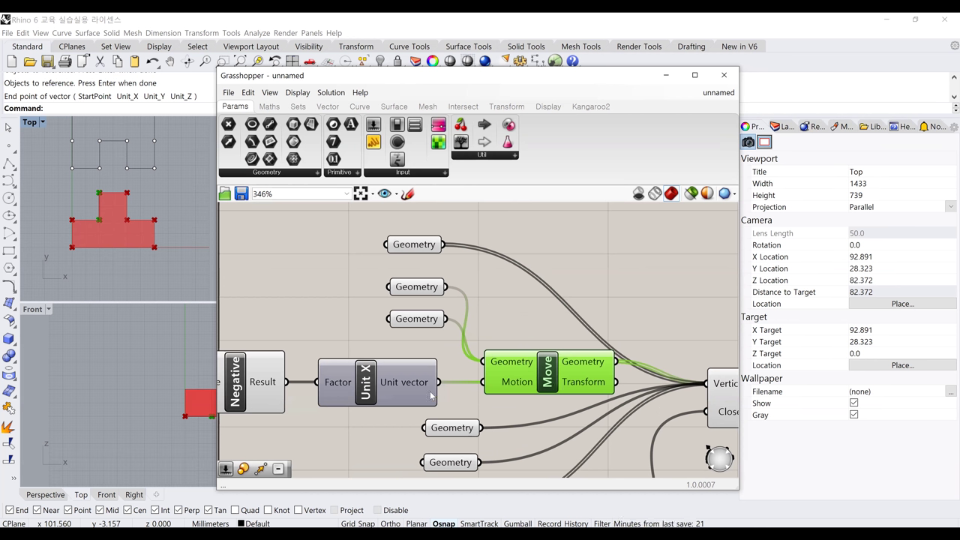
pyautogui.click(369, 401)
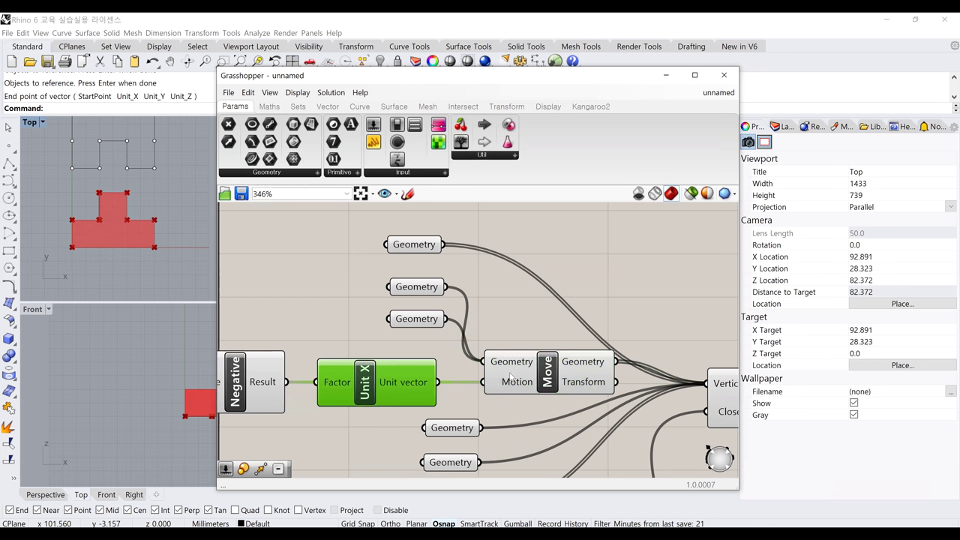
pyautogui.moveTo(516, 385)
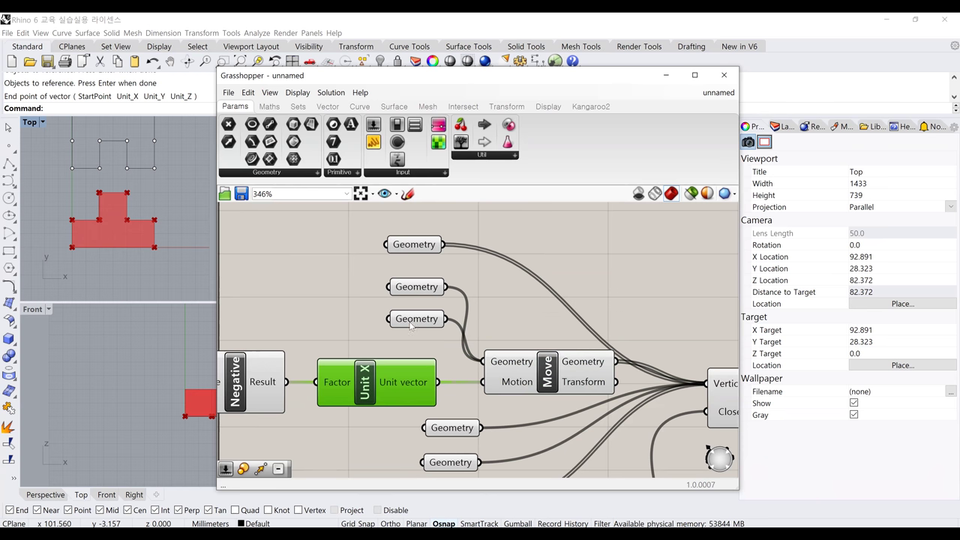
# Step: Reposition the two Geometry parameters that feed Move slightly lower on the canvas
pyautogui.moveTo(412, 321); pyautogui.dragTo(410, 344)
pyautogui.moveTo(416, 286); pyautogui.dragTo(411, 303)
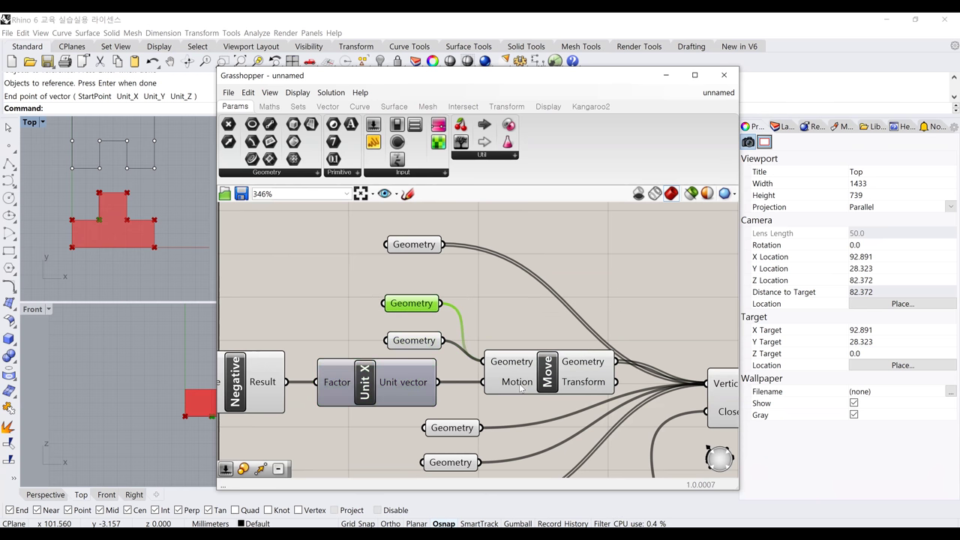
# Step: Trace the chain from Move through Unit X and Negative back to the number slider, and set the slider to 0.1
pyautogui.click(549, 379)
pyautogui.moveTo(364, 395); pyautogui.dragTo(455, 390, button='right')
pyautogui.click(455, 390)
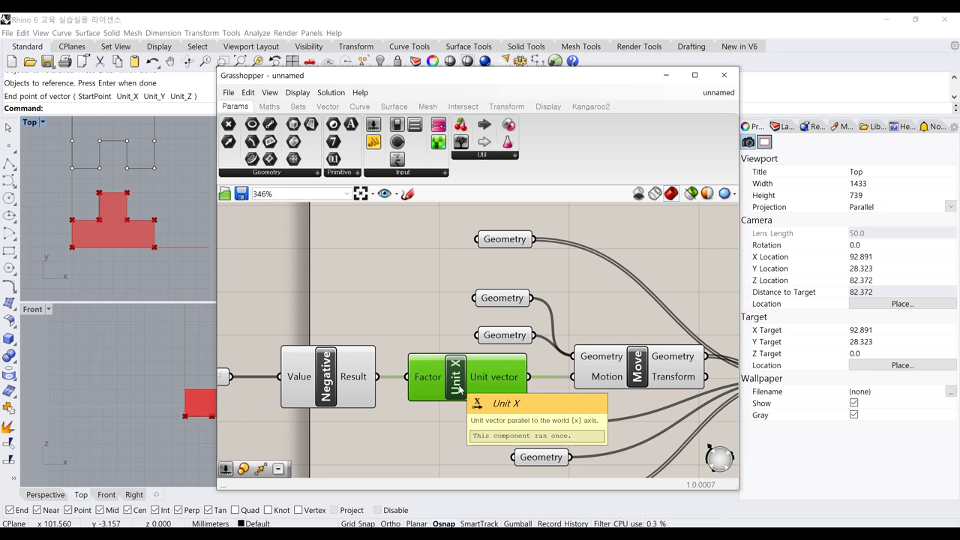
pyautogui.click(333, 390)
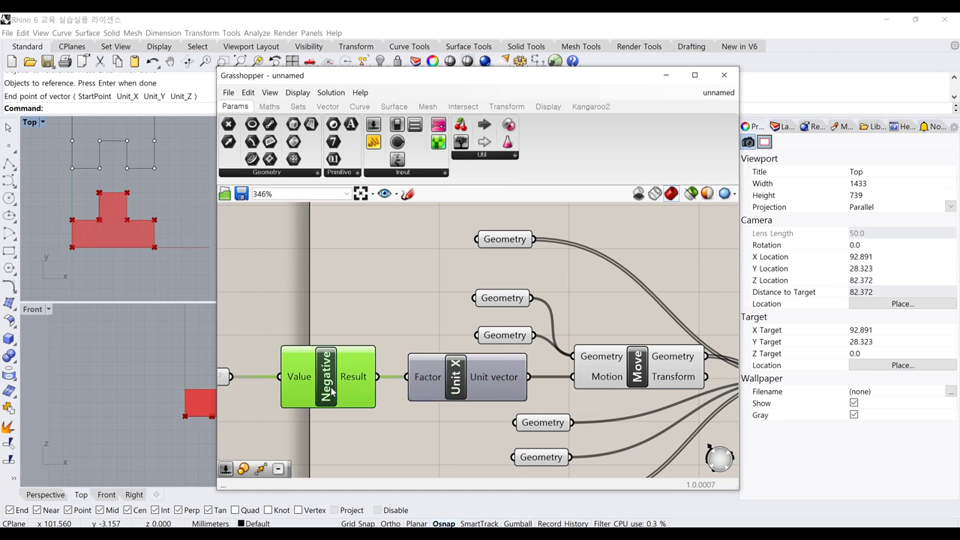
pyautogui.scroll(-3, 334, 387)
pyautogui.moveTo(304, 378); pyautogui.dragTo(382, 387, button='right')
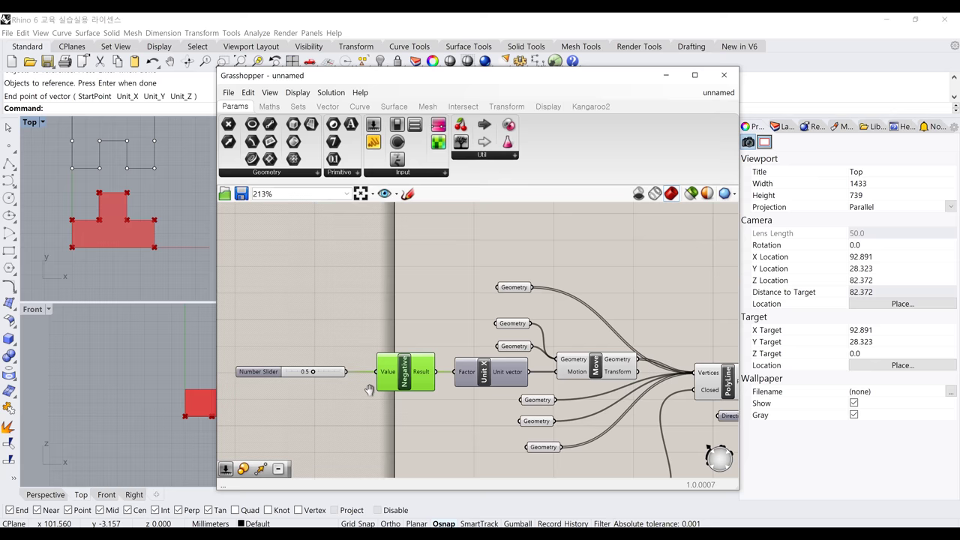
pyautogui.scroll(5, 381, 387)
pyautogui.moveTo(383, 385); pyautogui.dragTo(331, 317)
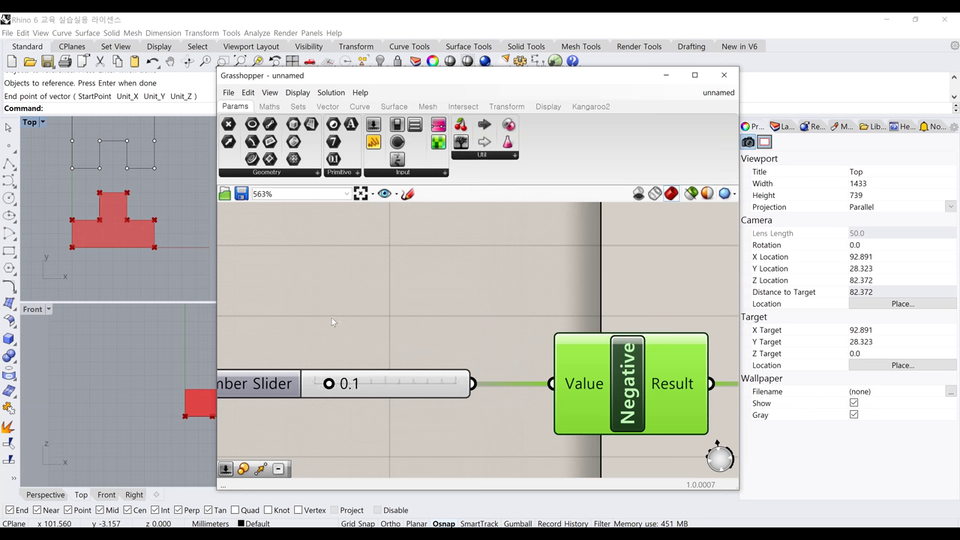
# Step: Add a second number slider above the existing one using the value 10 and set it to 5
pyautogui.click(337, 290)
pyautogui.doubleClick(337, 291)
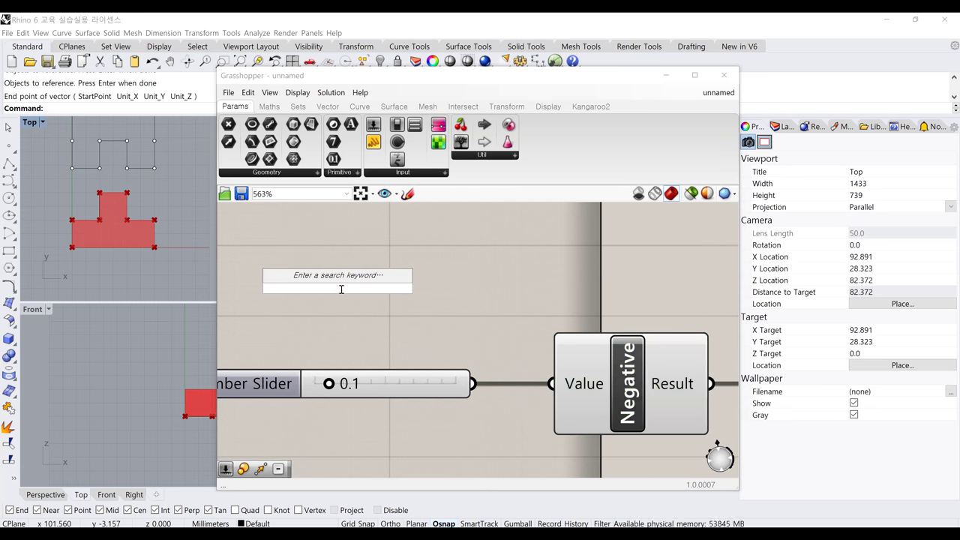
pyautogui.write('10')
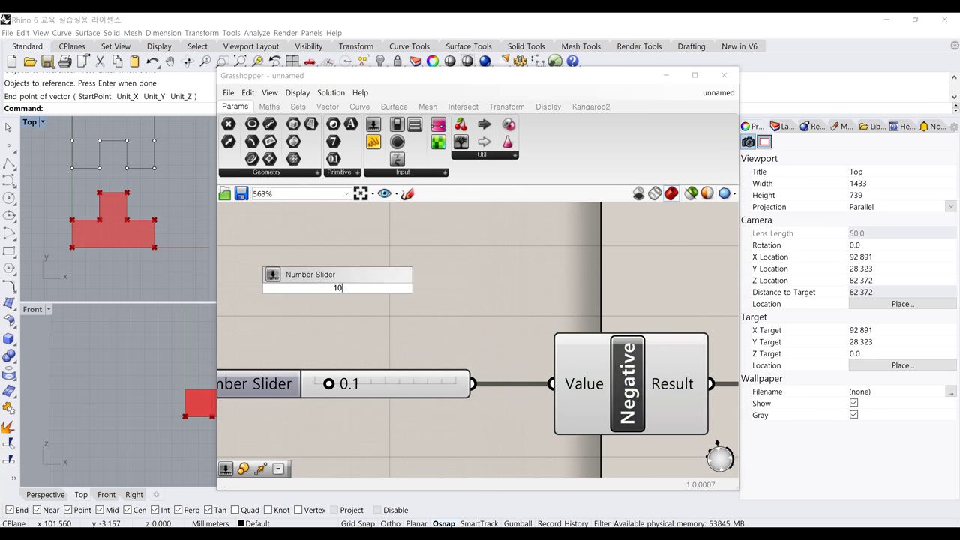
pyautogui.press('Return')
pyautogui.moveTo(465, 290); pyautogui.dragTo(407, 289)
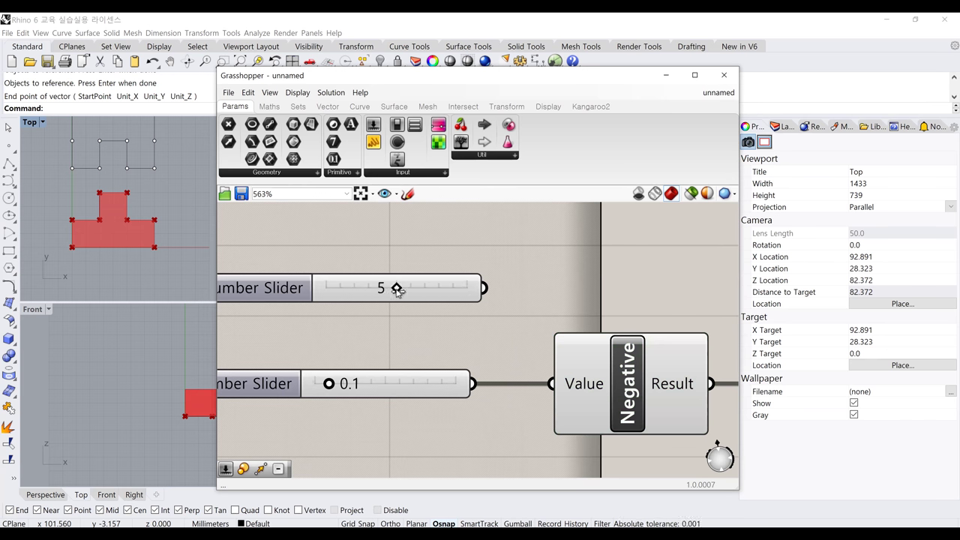
# Step: Set the slider feeding Negative to 1.0 and examine the stem's offset edge of the T-shaped solid in the Top viewport
pyautogui.scroll(-2, 345, 378)
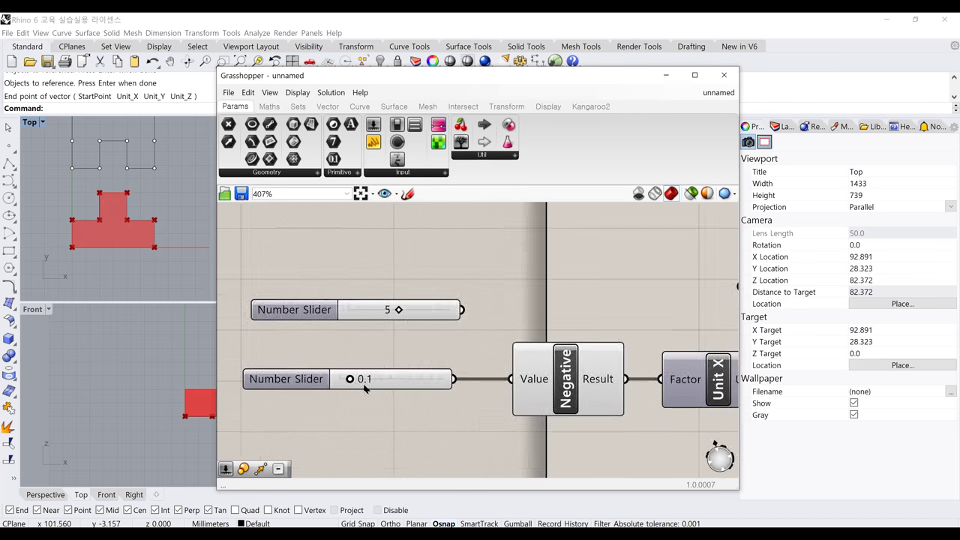
pyautogui.scroll(2, 342, 377)
pyautogui.moveTo(341, 377); pyautogui.dragTo(470, 378)
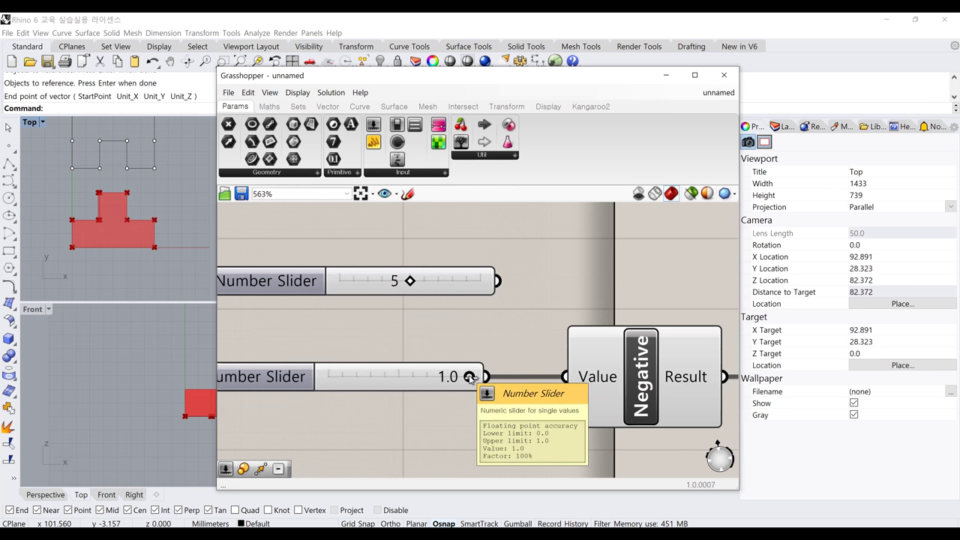
pyautogui.scroll(8, 100, 201)
pyautogui.moveTo(99, 197); pyautogui.dragTo(114, 224, button='right')
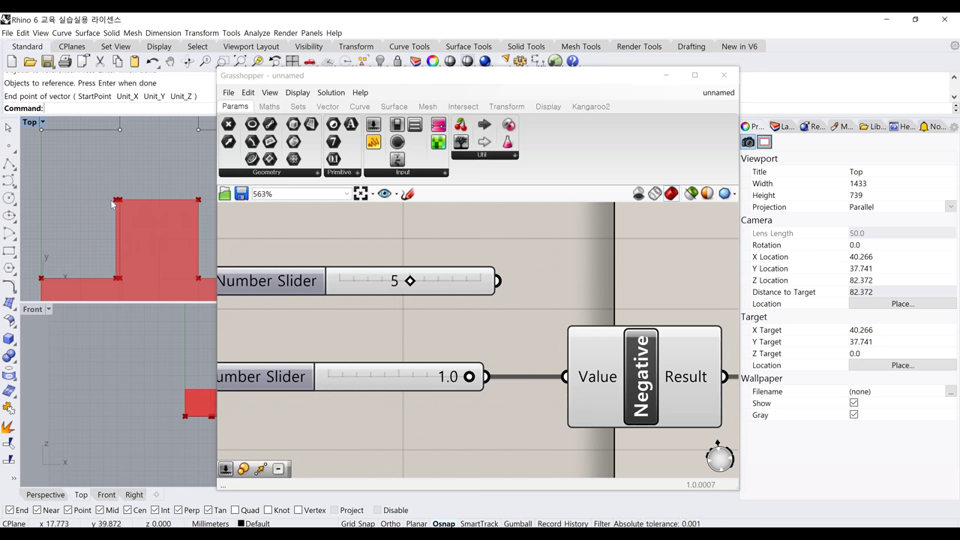
pyautogui.scroll(3, 117, 209)
pyautogui.moveTo(118, 204); pyautogui.dragTo(120, 172, button='right')
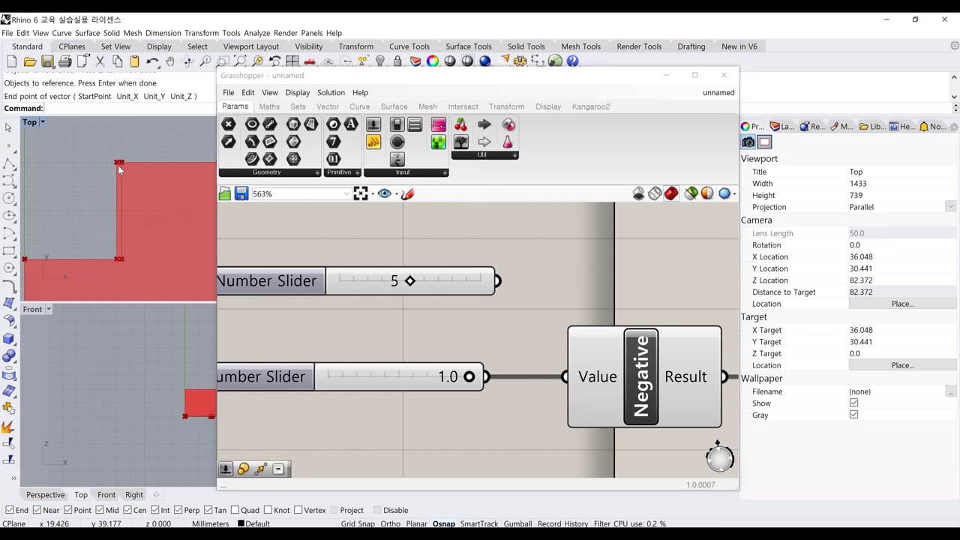
pyautogui.scroll(-4, 130, 203)
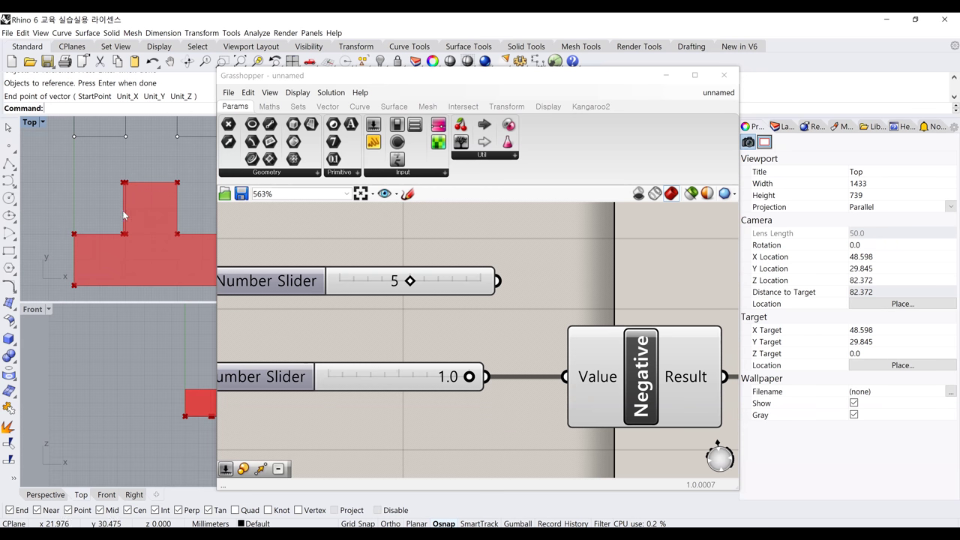
# Step: Change the range of the number slider feeding Negative to a minimum of -1 and a maximum of 1
pyautogui.click(429, 385)
pyautogui.moveTo(429, 385); pyautogui.dragTo(335, 372, button='right')
pyautogui.click(548, 364)
pyautogui.click(342, 324)
pyautogui.rightClick(331, 323)
pyautogui.click(290, 366)
pyautogui.rightClick(288, 366)
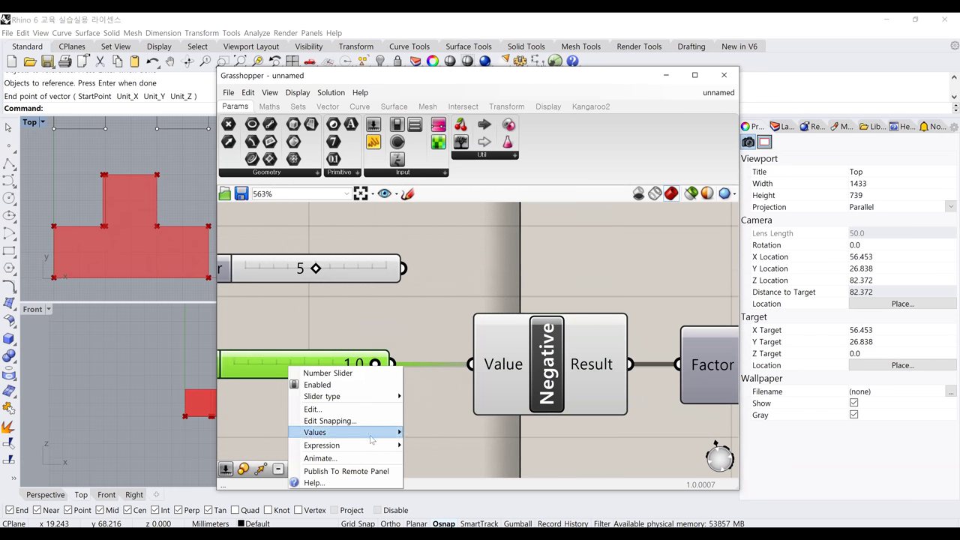
pyautogui.moveTo(369, 438)
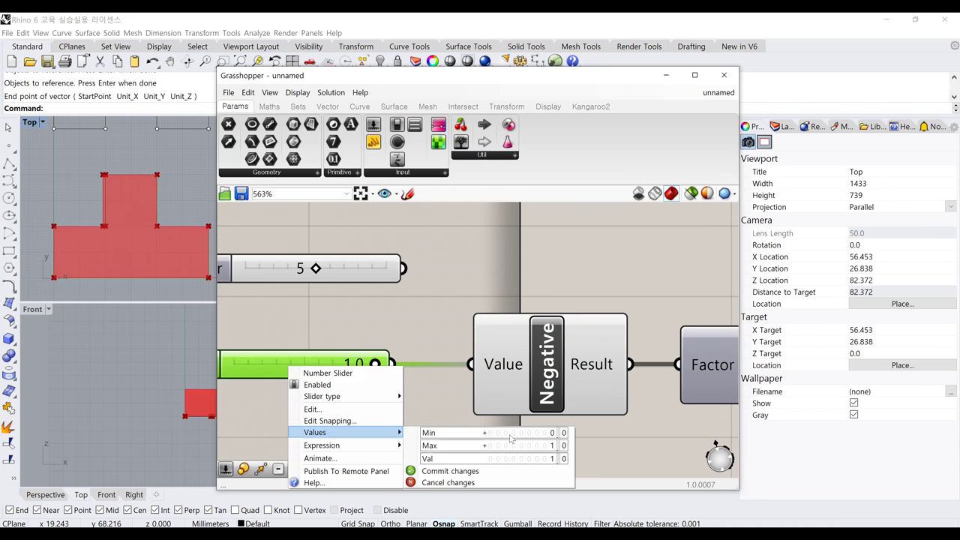
pyautogui.click(484, 435)
pyautogui.click(550, 433)
pyautogui.write('1')
pyautogui.click(560, 433)
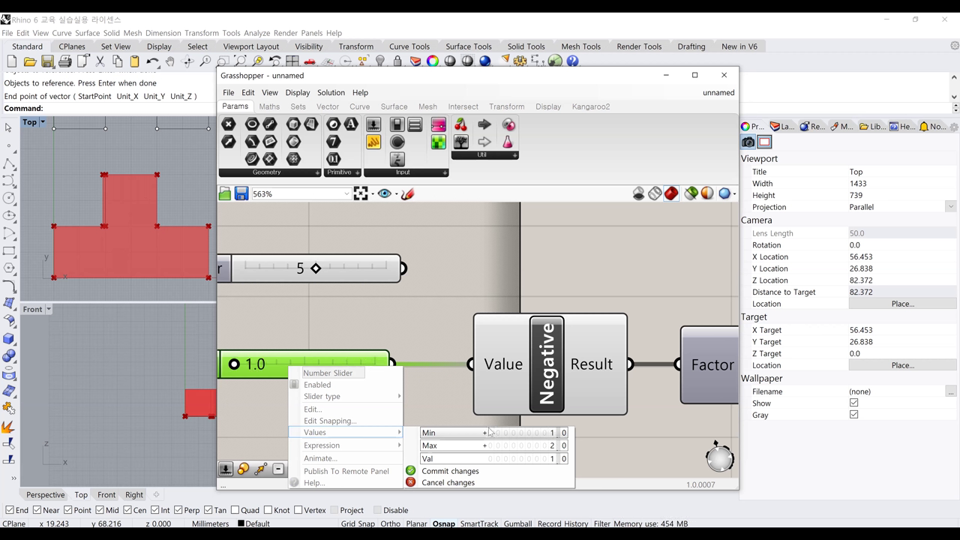
pyautogui.click(550, 446)
pyautogui.write('1')
pyautogui.click(560, 446)
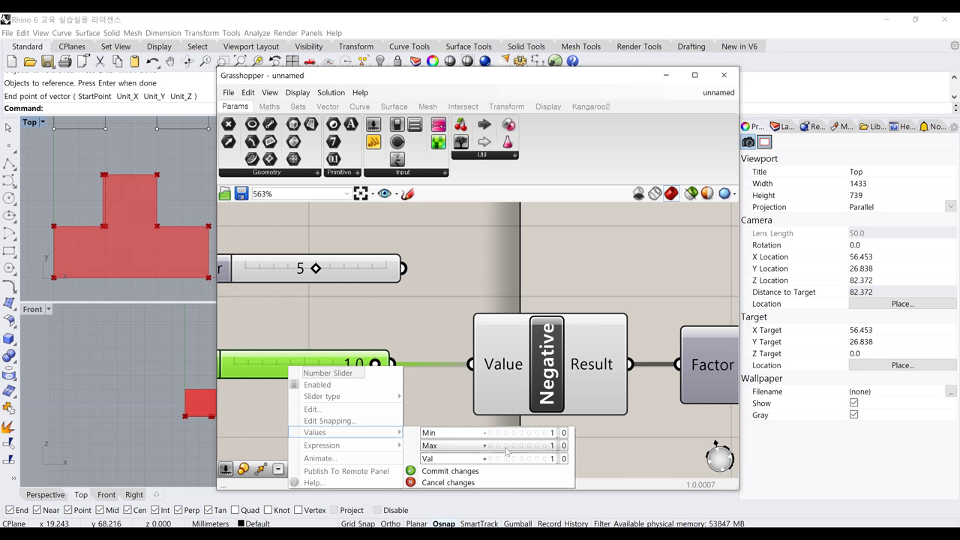
pyautogui.click(440, 471)
# Step: Replace the Negative component with a direct connection from the slider to Unit X's Factor input, and set the slider to -0.5
pyautogui.moveTo(373, 373); pyautogui.dragTo(678, 364)
pyautogui.click(525, 390)
pyautogui.press('Delete')
pyautogui.moveTo(386, 372); pyautogui.dragTo(434, 364)
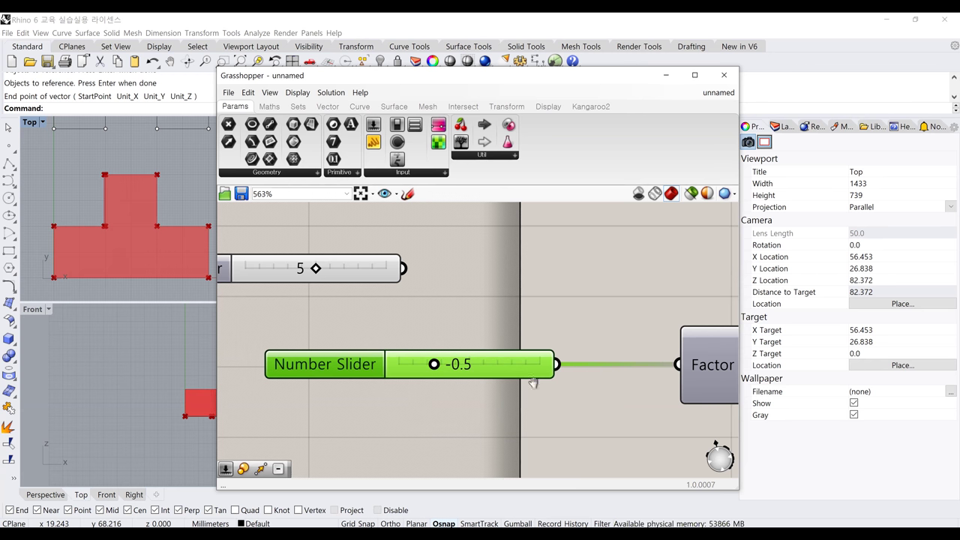
# Step: Set the number slider feeding Unit X's Factor input to 1.0
pyautogui.scroll(-3, 533, 383)
pyautogui.moveTo(532, 379); pyautogui.dragTo(300, 350, button='right')
pyautogui.scroll(3, 298, 347)
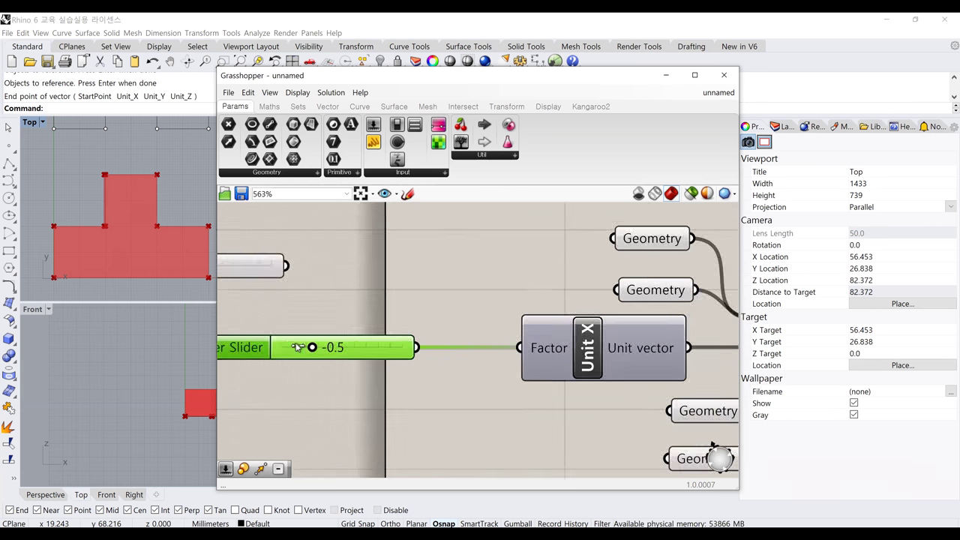
pyautogui.scroll(1, 297, 347)
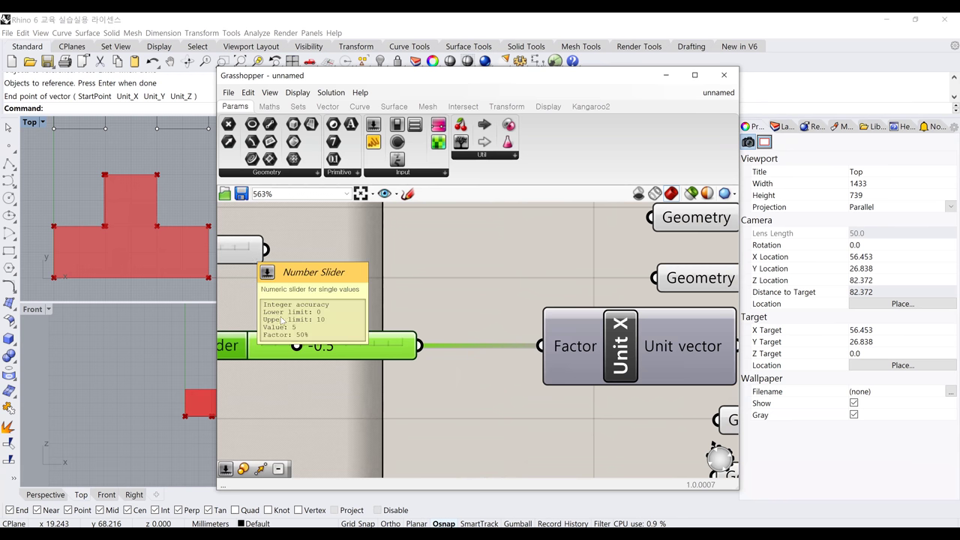
pyautogui.moveTo(260, 345); pyautogui.dragTo(443, 353)
pyautogui.moveTo(571, 370); pyautogui.dragTo(417, 367, button='right')
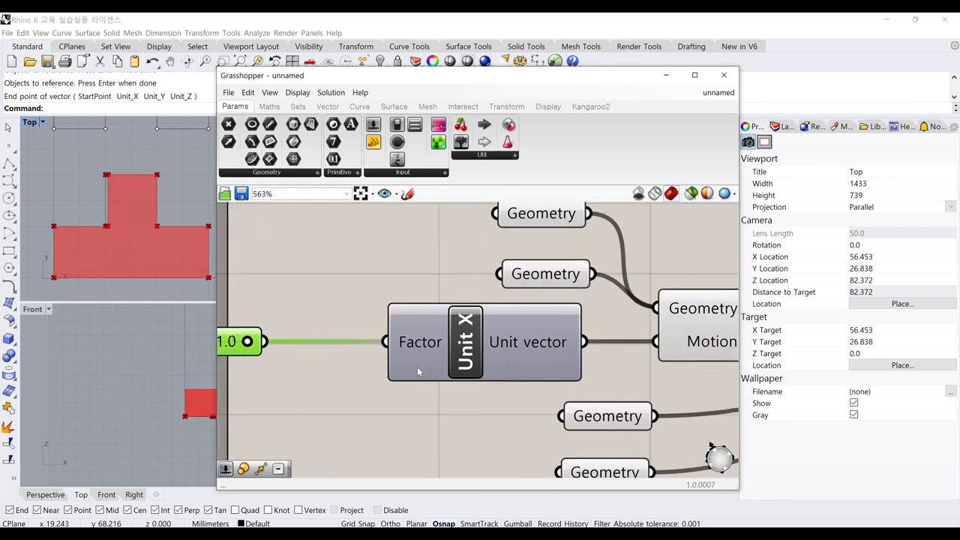
# Step: Examine the definition's flow from Unit X and Move through the uppermost Geometry parameter, PolyLine and Extrude
pyautogui.click(422, 369)
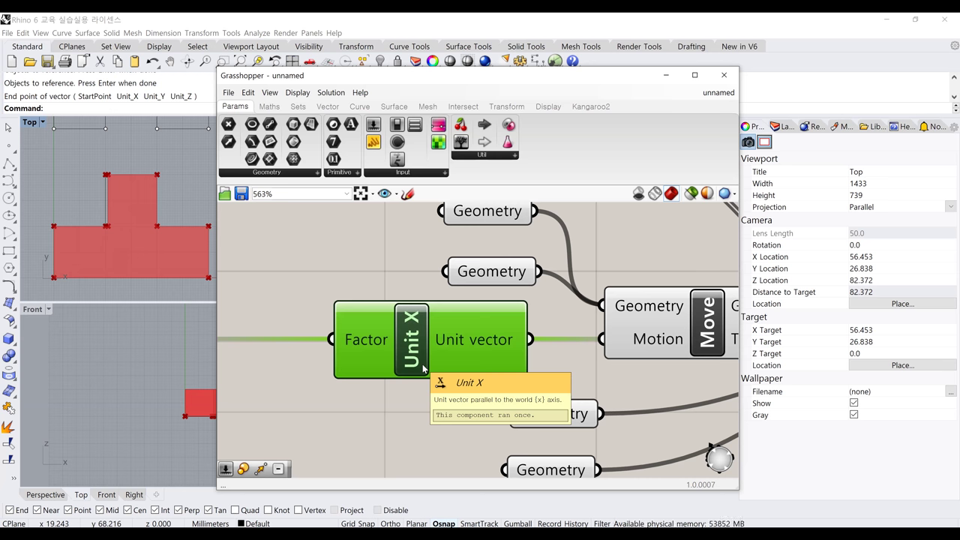
pyautogui.scroll(-3, 329, 339)
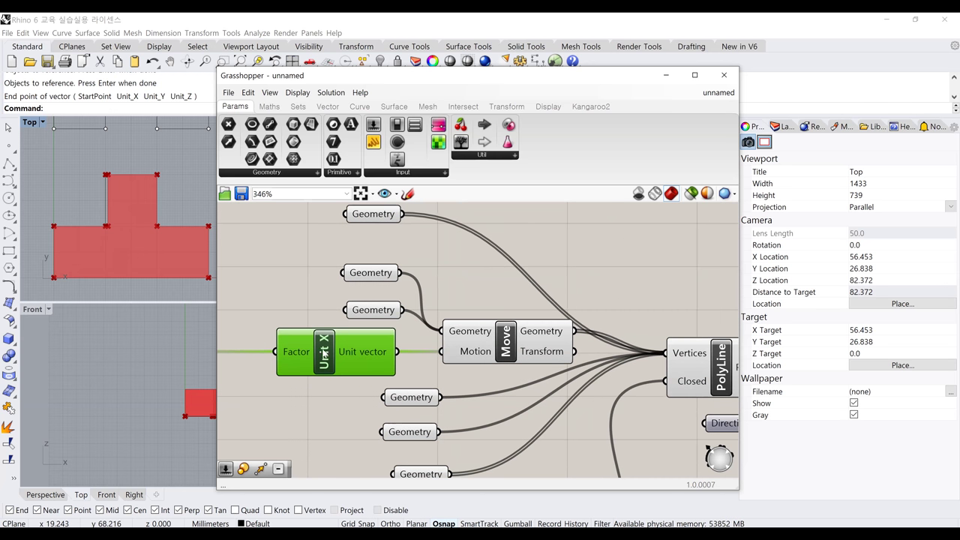
pyautogui.moveTo(453, 368); pyautogui.dragTo(386, 367, button='right')
pyautogui.click(397, 352)
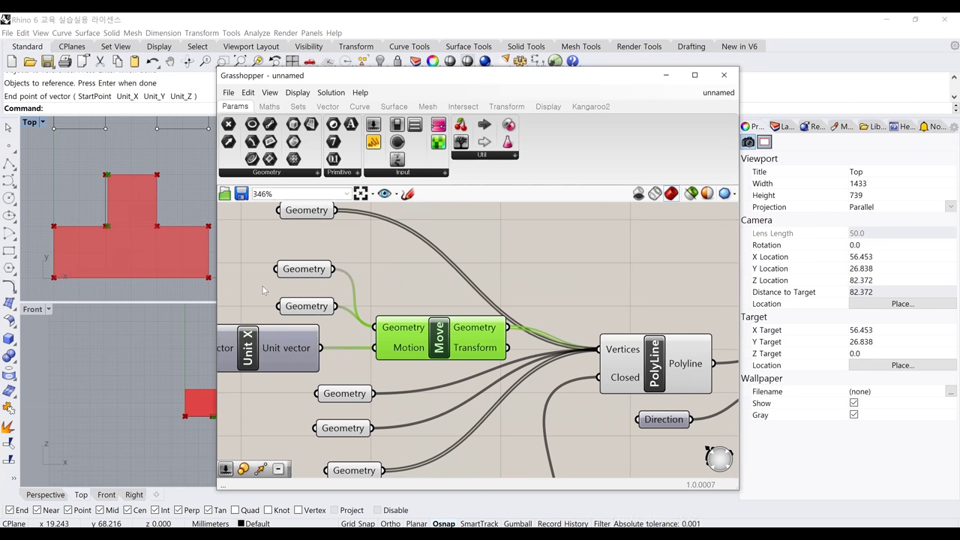
pyautogui.scroll(-2, 345, 292)
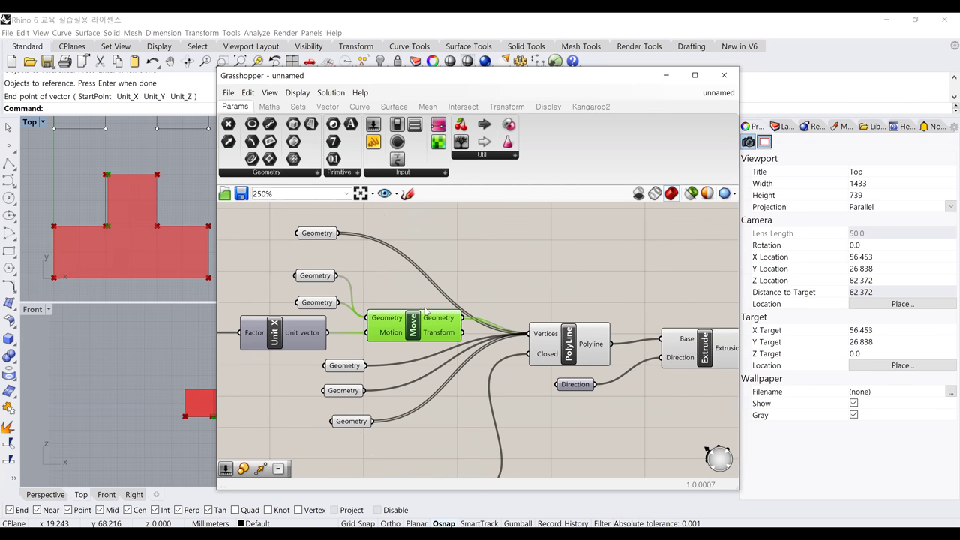
pyautogui.moveTo(332, 235); pyautogui.dragTo(326, 212)
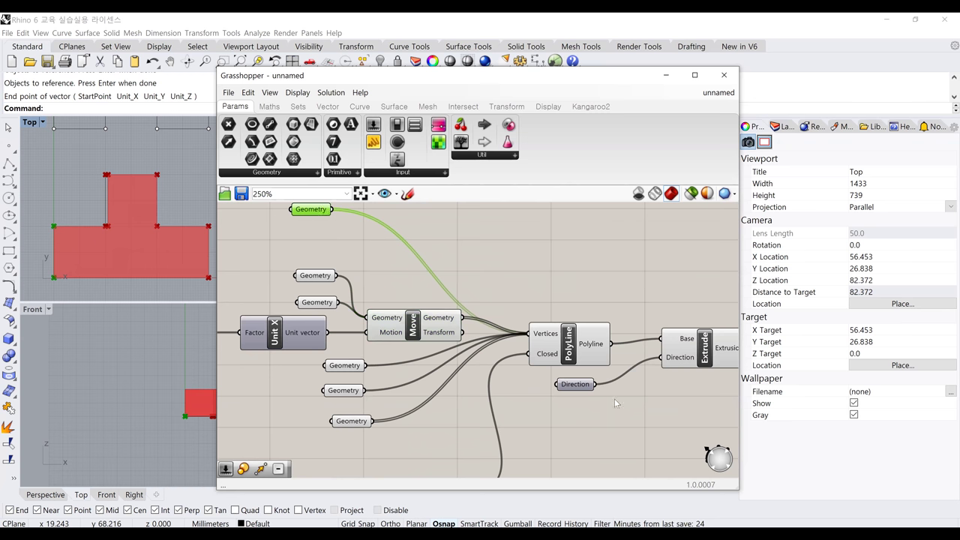
pyautogui.click(571, 359)
pyautogui.moveTo(503, 340); pyautogui.dragTo(455, 317, button='right')
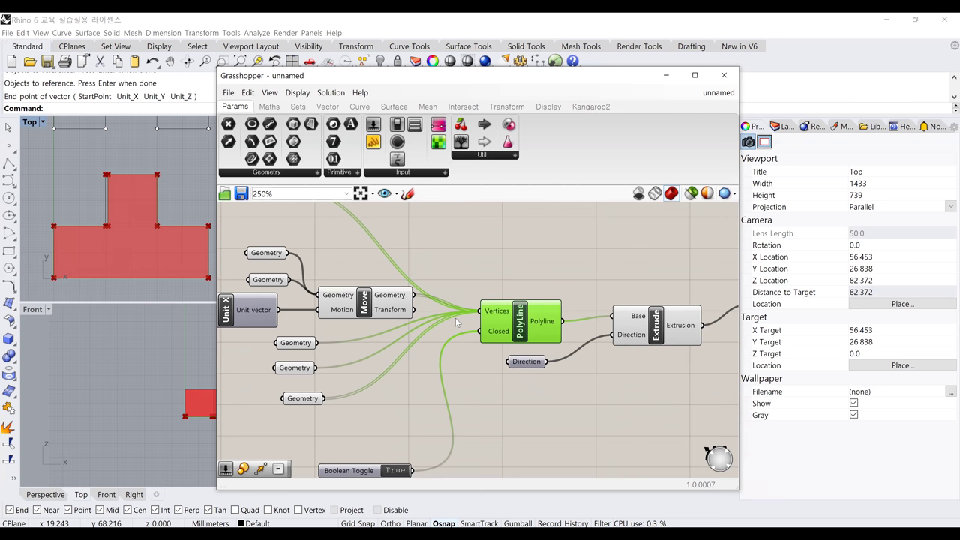
pyautogui.moveTo(655, 333); pyautogui.dragTo(548, 365, button='right')
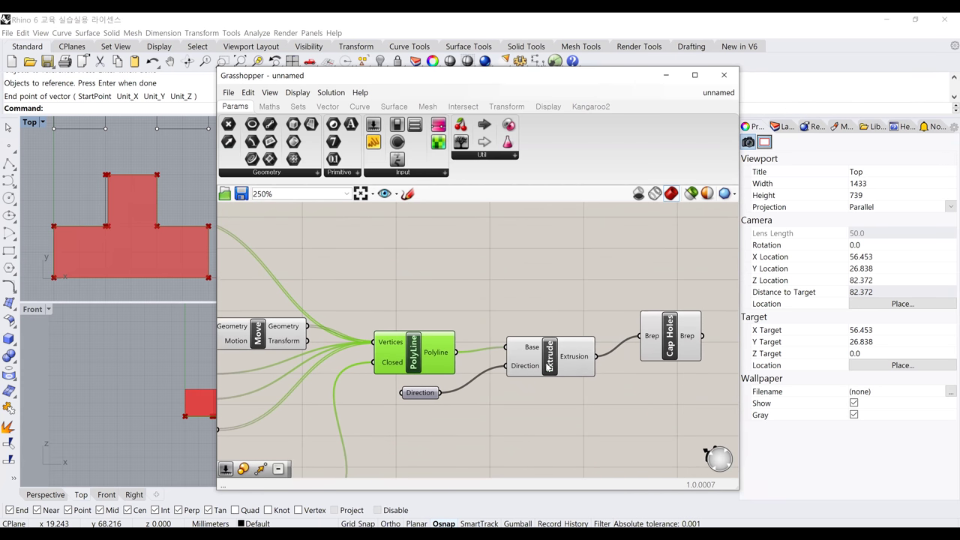
pyautogui.moveTo(549, 365); pyautogui.dragTo(551, 365)
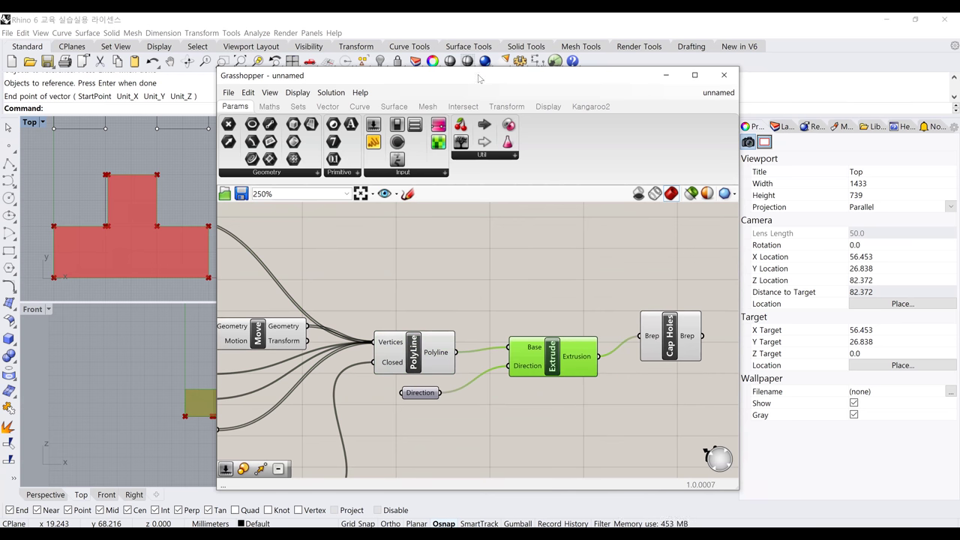
# Step: Reposition the Grasshopper window to uncover the Top and Perspective viewports, and inspect the T-shaped solid produced by Cap Holes
pyautogui.moveTo(479, 78); pyautogui.dragTo(455, 305)
pyautogui.click(455, 232)
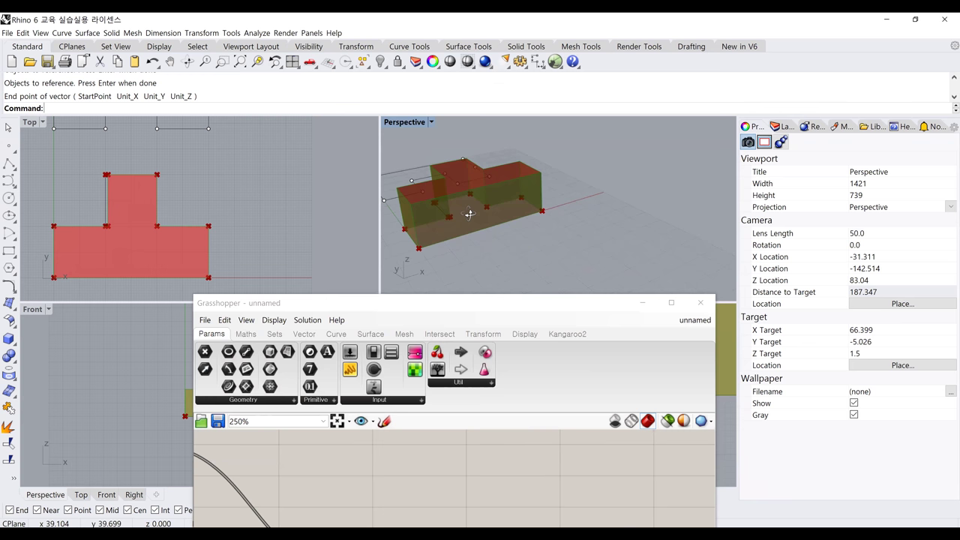
pyautogui.moveTo(468, 215); pyautogui.dragTo(471, 214, button='right')
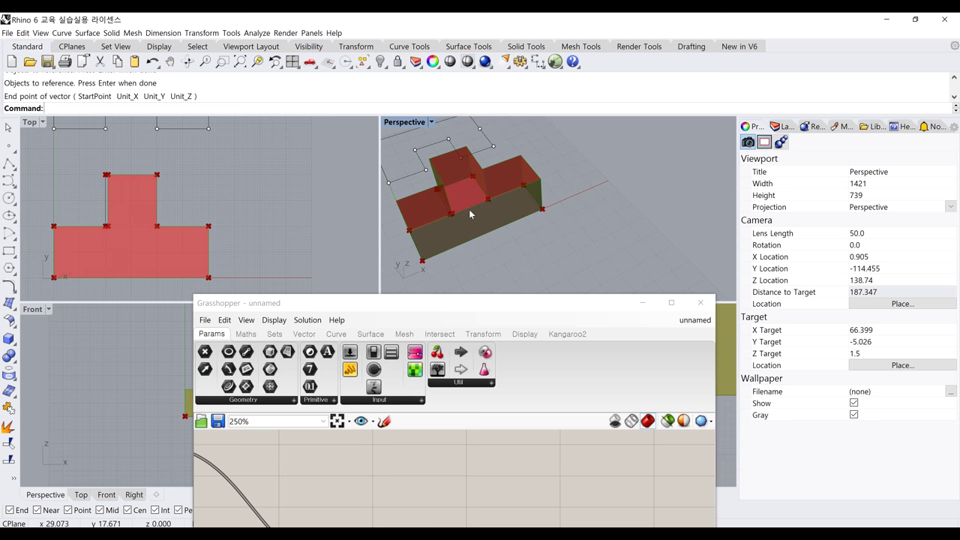
pyautogui.scroll(-3, 510, 451)
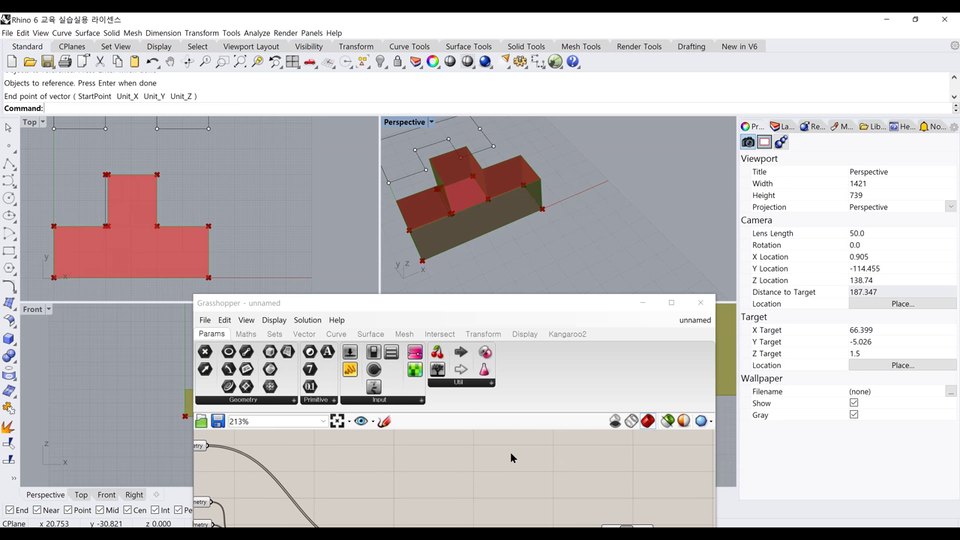
pyautogui.scroll(4, 599, 494)
pyautogui.click(587, 497)
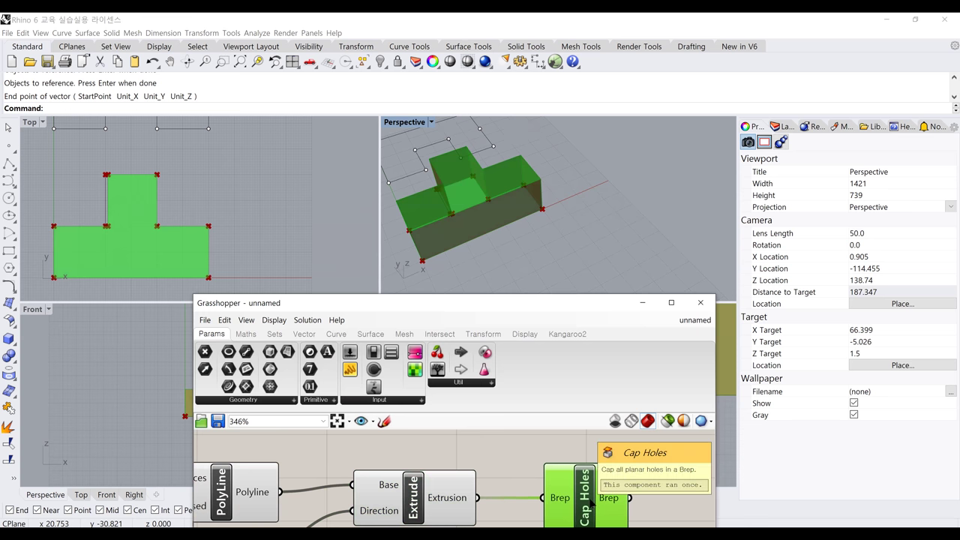
pyautogui.scroll(-4, 592, 504)
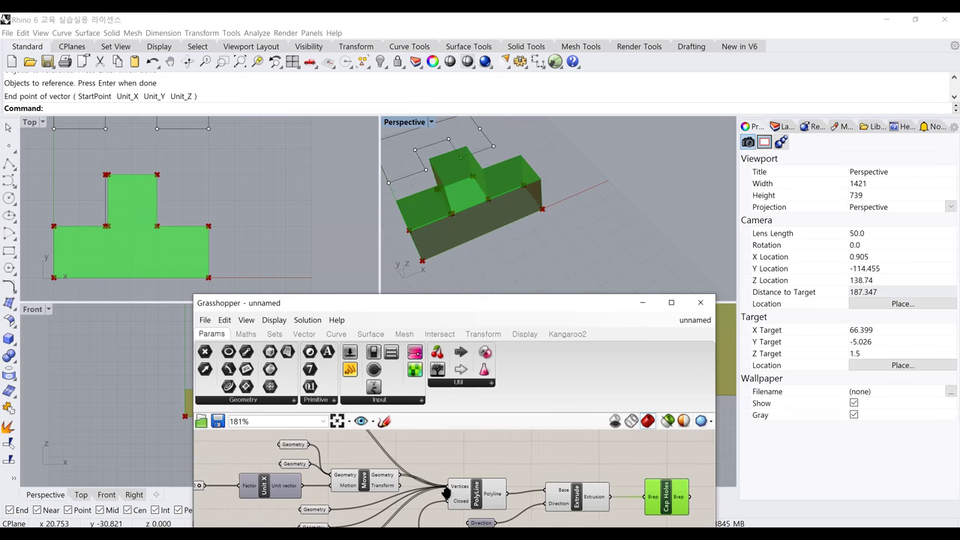
# Step: Lower the number slider feeding Unit X's Factor to shift the stem's offset edge outward
pyautogui.click(336, 449)
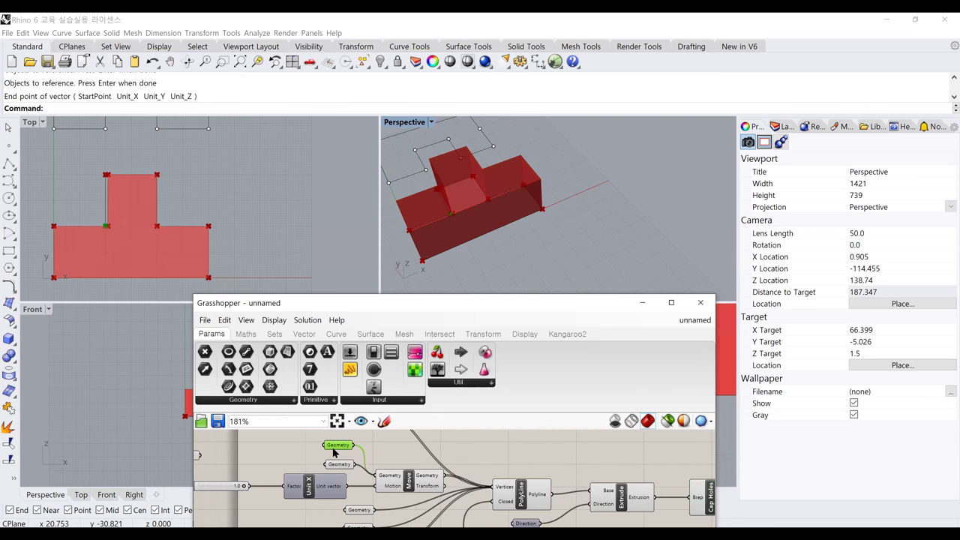
pyautogui.moveTo(333, 499); pyautogui.dragTo(441, 508, button='right')
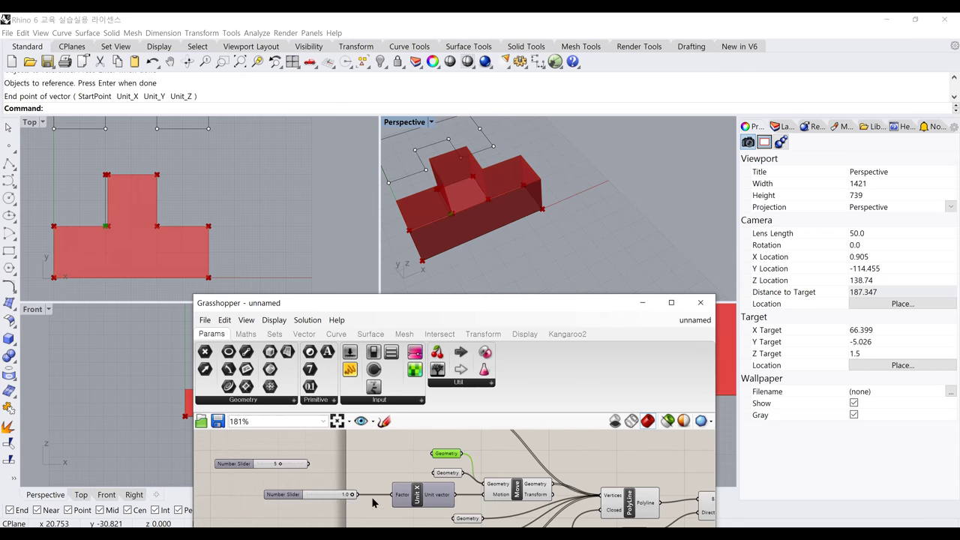
pyautogui.moveTo(354, 495); pyautogui.dragTo(317, 490)
pyautogui.moveTo(602, 488); pyautogui.dragTo(448, 489, button='right')
# Step: Examine the outputs of PolyLine, Extrude and Cap Holes in the Perspective viewport
pyautogui.click(459, 481)
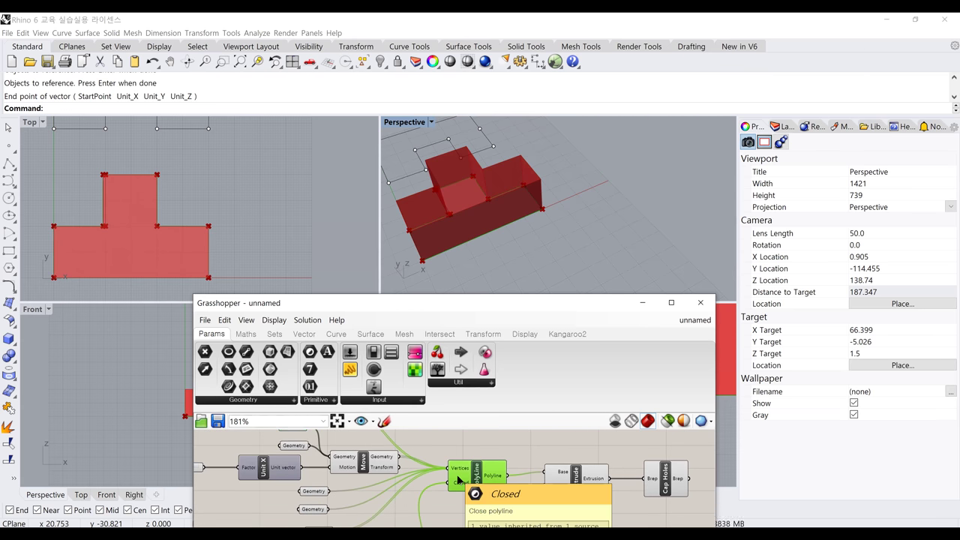
pyautogui.click(577, 480)
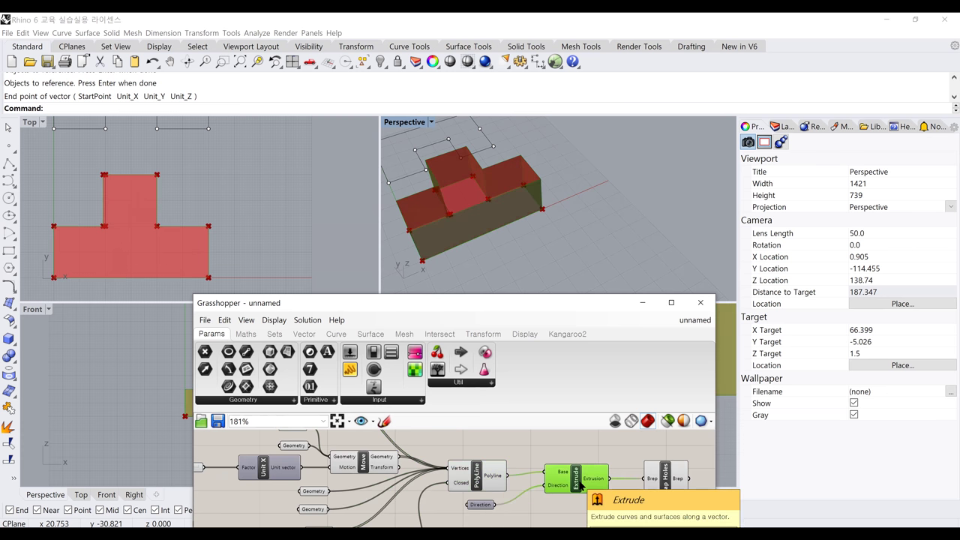
pyautogui.click(665, 477)
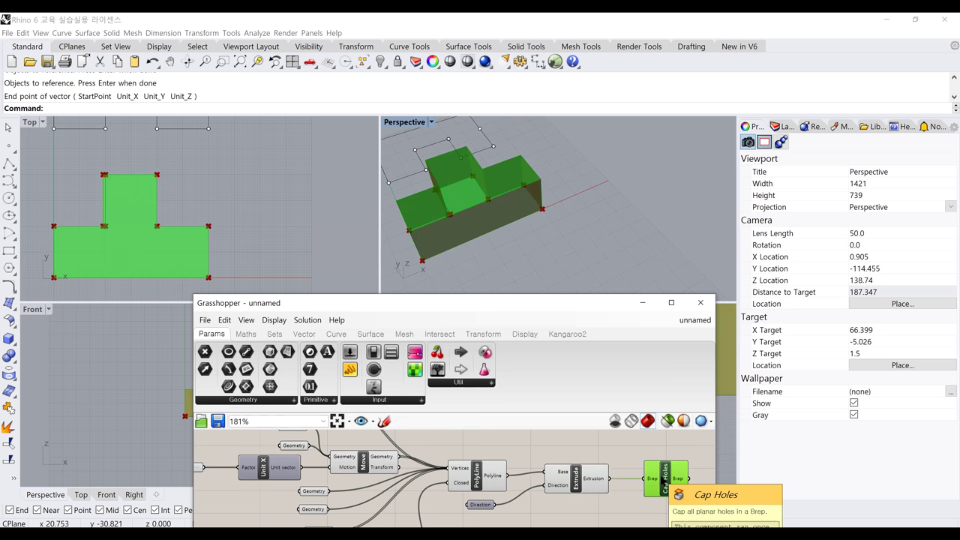
# Step: Bake the Cap Holes output into the Rhino document on Layer 01
pyautogui.moveTo(631, 447); pyautogui.dragTo(539, 452, button='right')
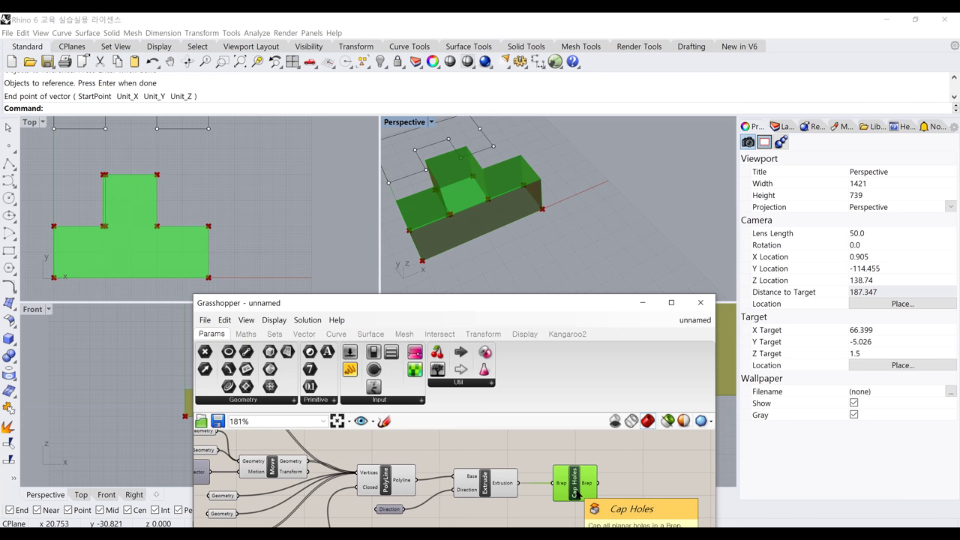
pyautogui.rightClick(578, 494)
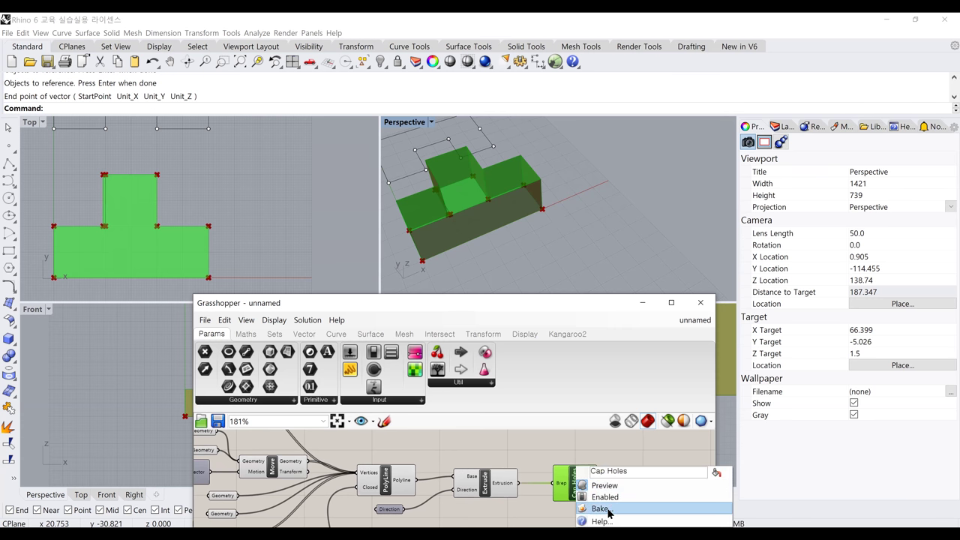
pyautogui.click(600, 509)
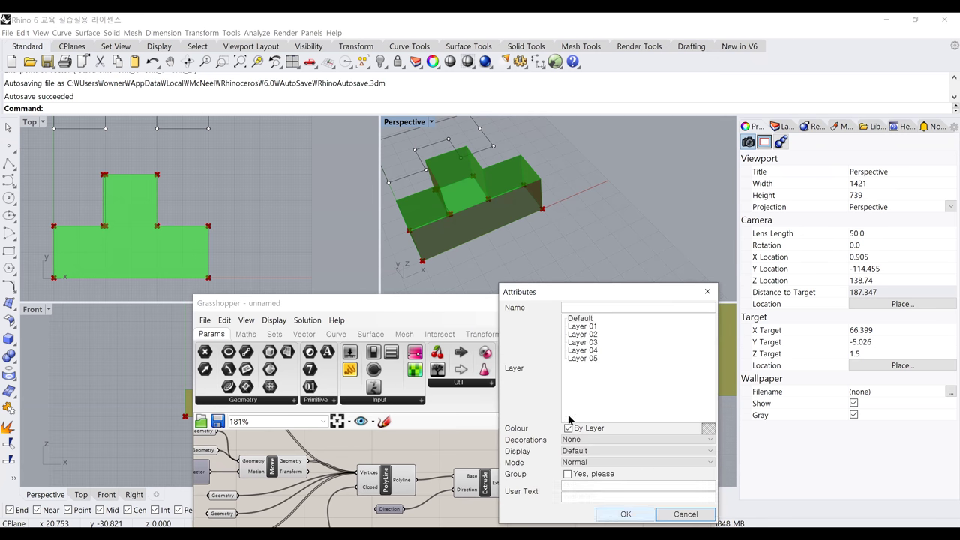
pyautogui.click(583, 328)
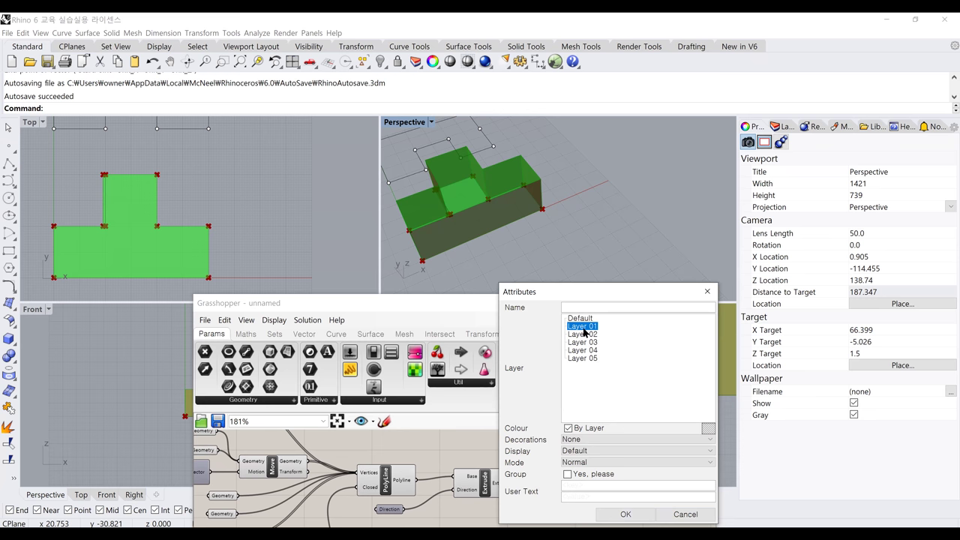
pyautogui.click(633, 516)
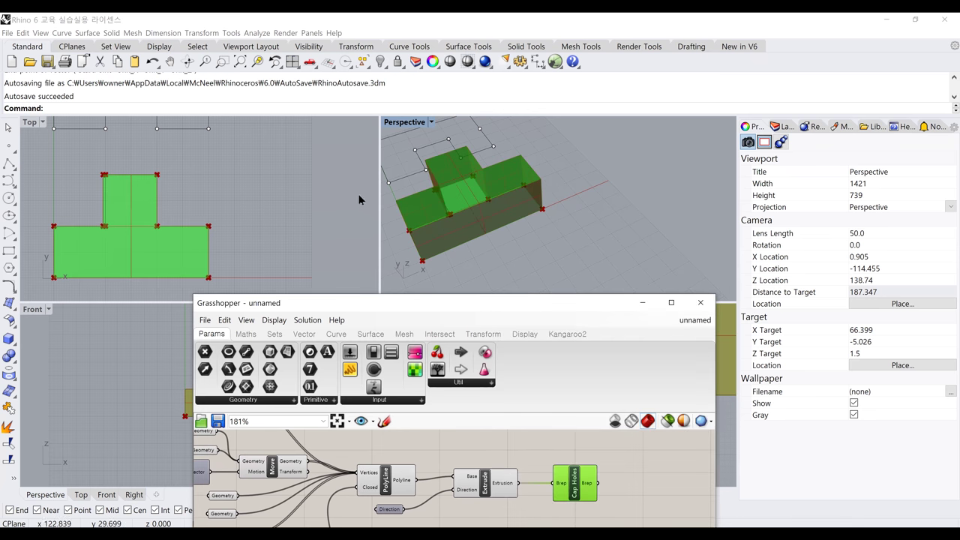
# Step: Move the baked T-shaped polysurface to the side of the Grasshopper preview in the Top viewport, and select it in Perspective
pyautogui.scroll(-4, 267, 165)
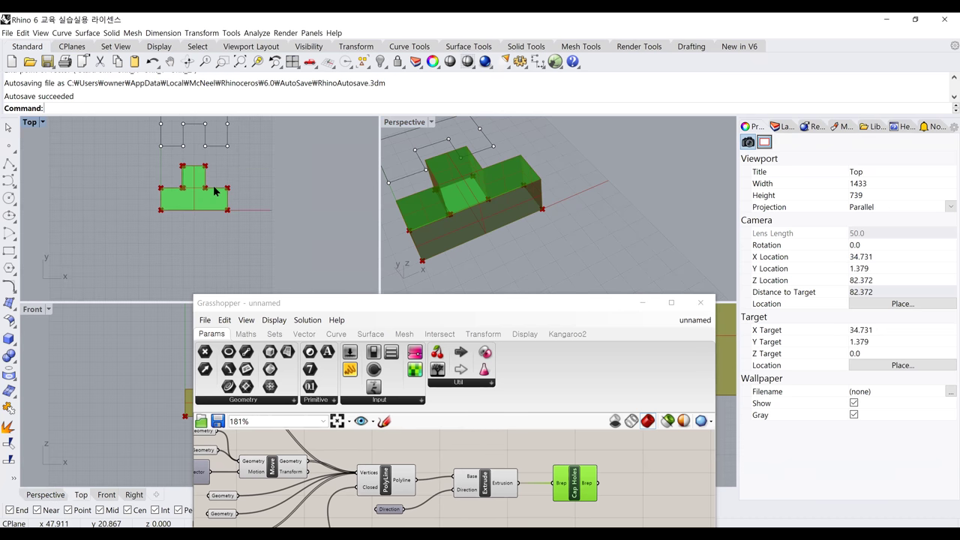
pyautogui.click(228, 201)
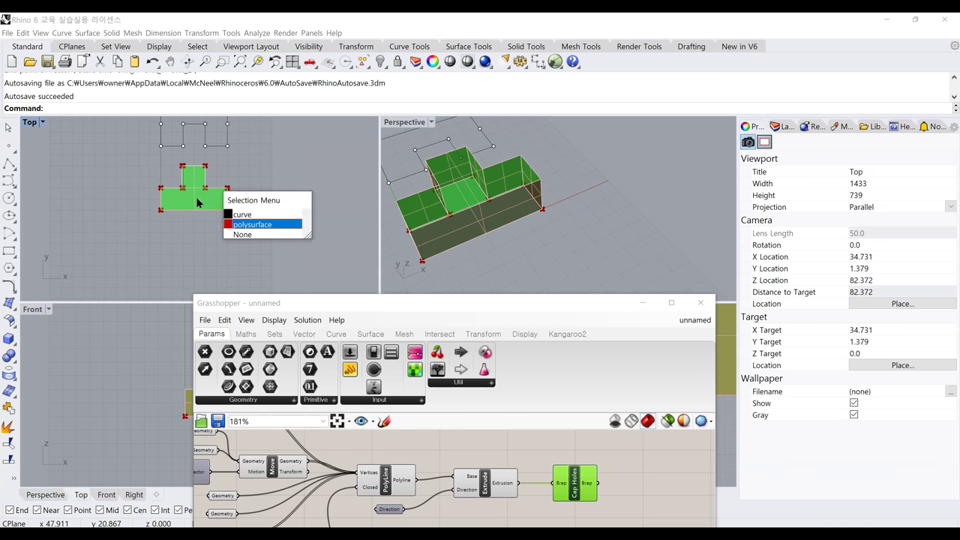
pyautogui.click(247, 225)
pyautogui.moveTo(191, 199); pyautogui.dragTo(278, 219)
pyautogui.moveTo(522, 229)
pyautogui.mouseDown(button='right')
pyautogui.moveTo(506, 220)
pyautogui.moveTo(540, 188)
pyautogui.moveTo(511, 224)
pyautogui.mouseUp(button='right')
pyautogui.scroll(-4, 510, 224)
pyautogui.scroll(4, 511, 224)
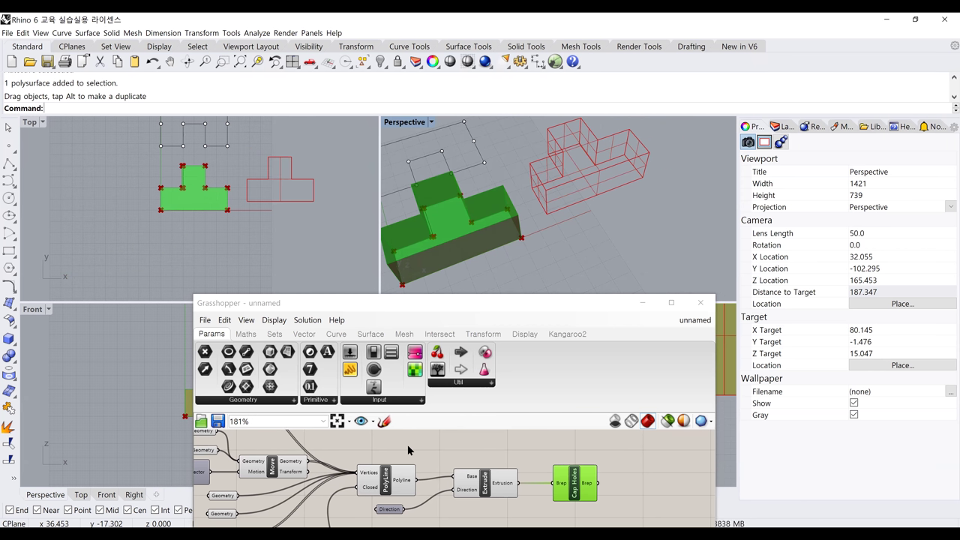
pyautogui.click(558, 195)
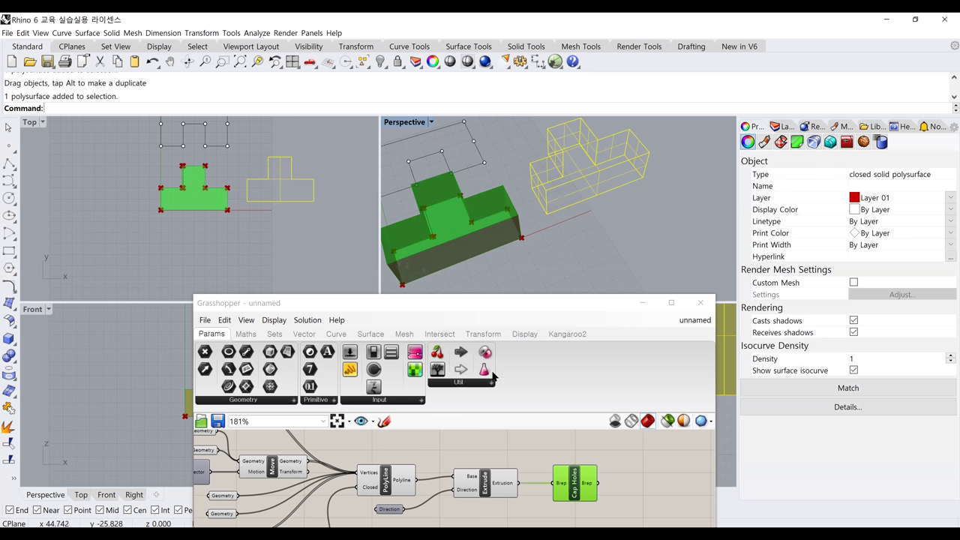
# Step: Review the component chain again from the moved Geometry points and Move through PolyLine and Extrude to Cap Holes
pyautogui.scroll(-2, 443, 476)
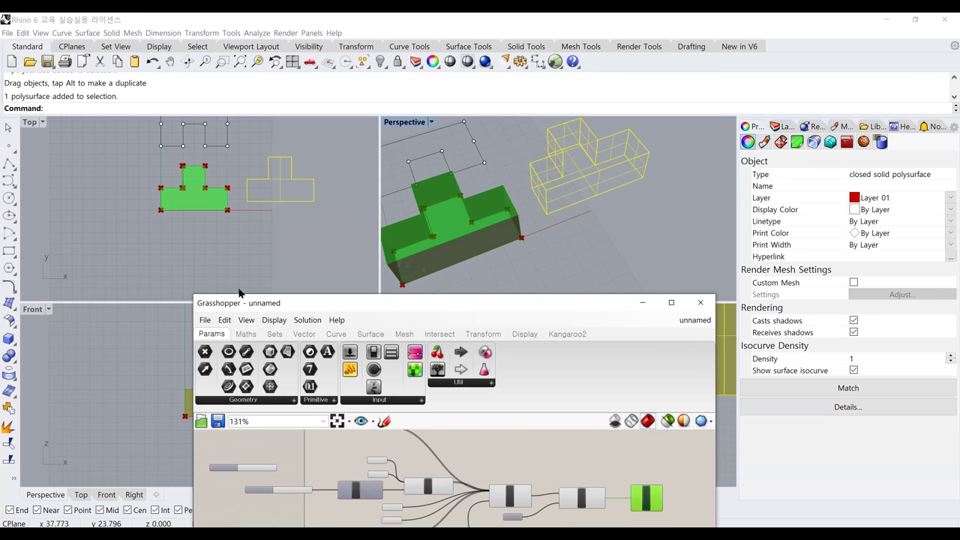
pyautogui.click(379, 462)
pyautogui.click(427, 489)
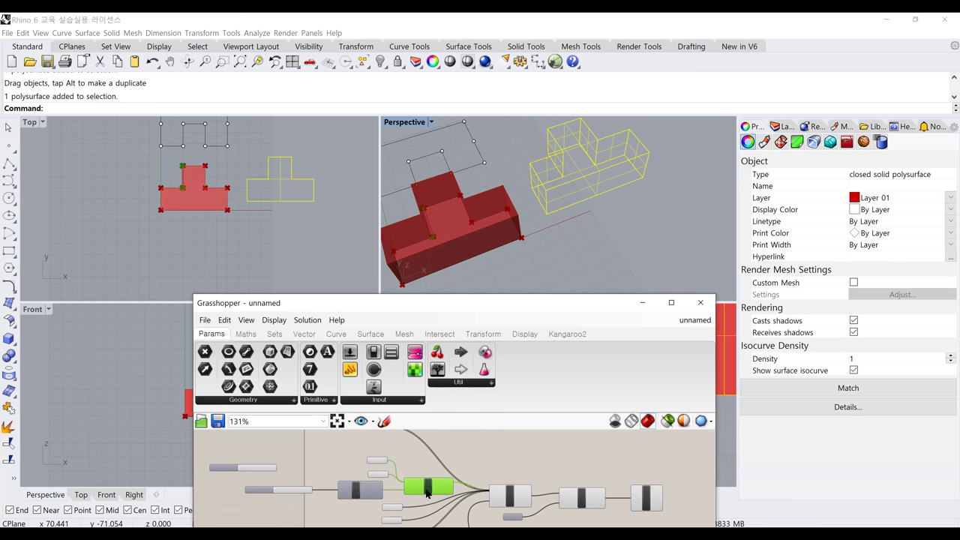
pyautogui.scroll(5, 427, 491)
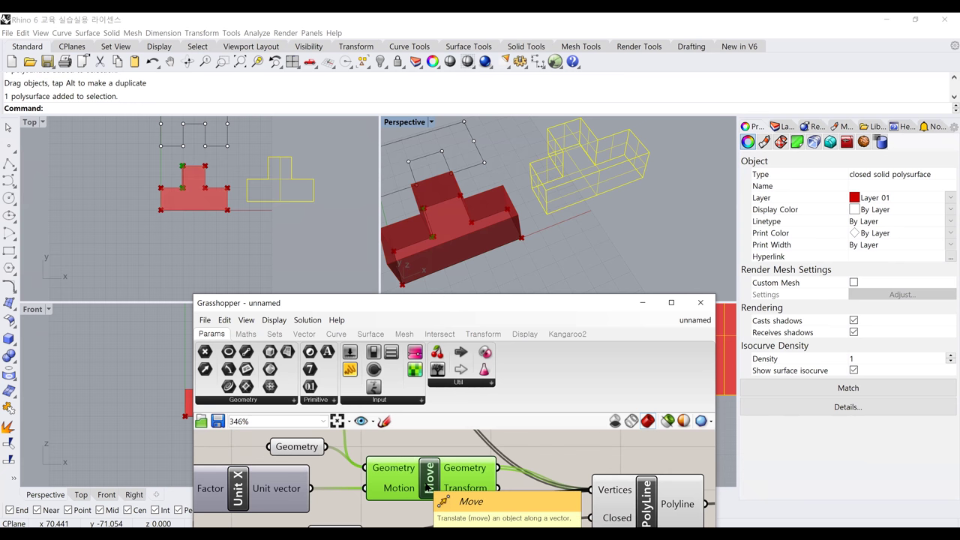
pyautogui.scroll(-1, 428, 488)
pyautogui.click(539, 498)
pyautogui.moveTo(660, 517); pyautogui.dragTo(516, 512, button='right')
pyautogui.click(558, 488)
pyautogui.moveTo(558, 488); pyautogui.dragTo(348, 488, button='right')
pyautogui.click(492, 469)
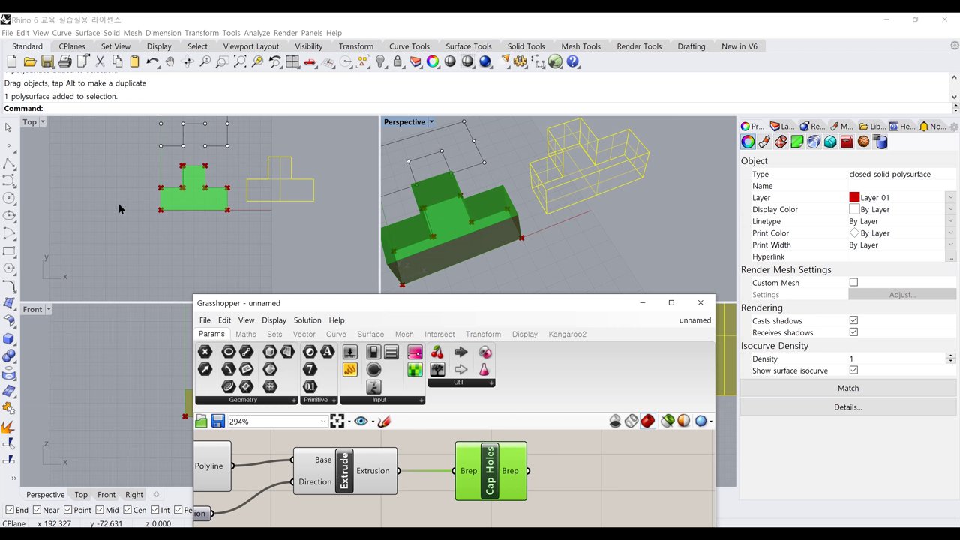
pyautogui.click(99, 196)
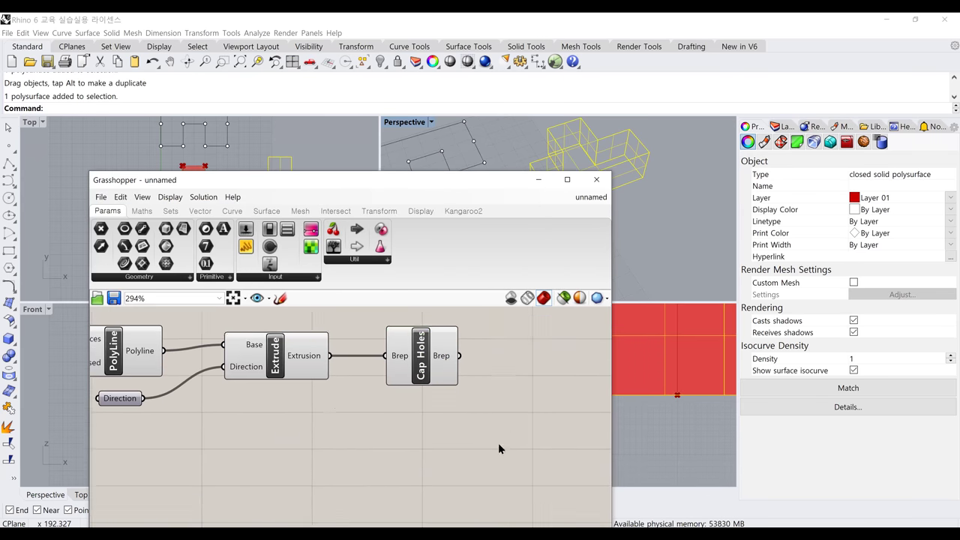
# Step: Save the Grasshopper definition as legopart1 in the Grasshopper Binary (*.gh) format on the desktop
pyautogui.scroll(-3, 395, 424)
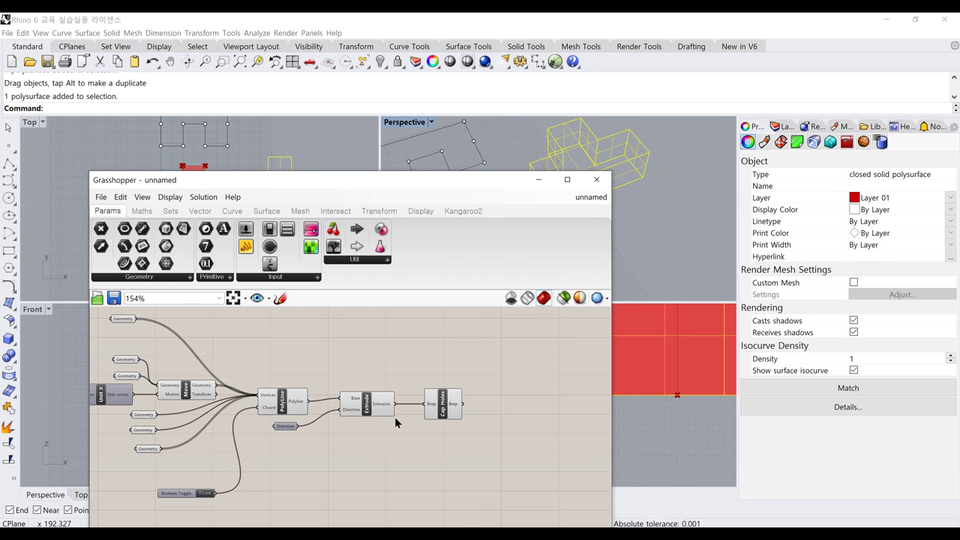
pyautogui.click(100, 197)
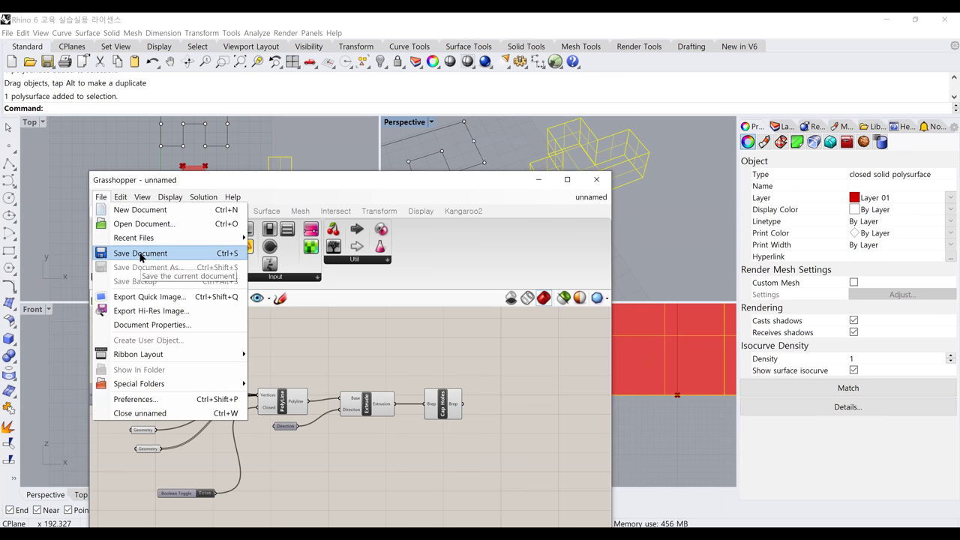
pyautogui.click(217, 253)
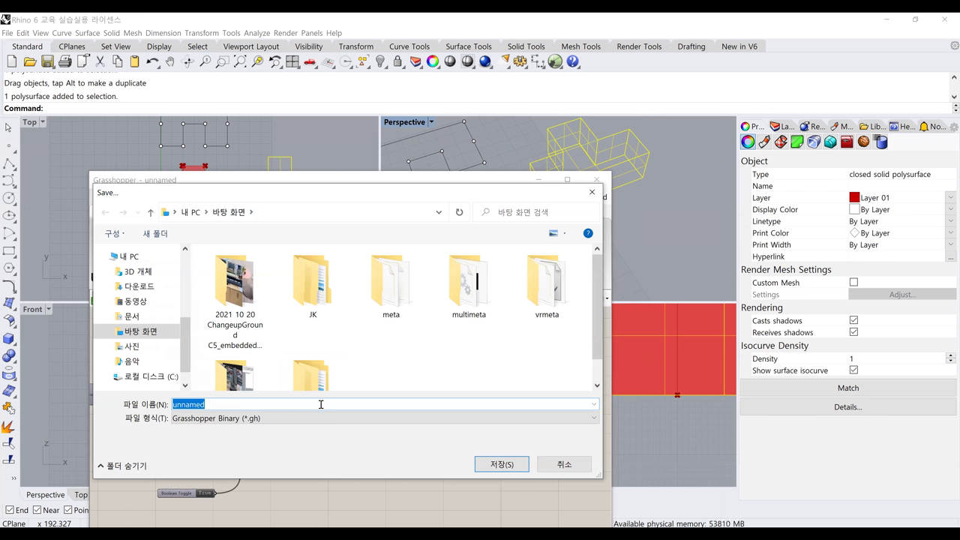
pyautogui.write('legopart1')
pyautogui.press('Return')
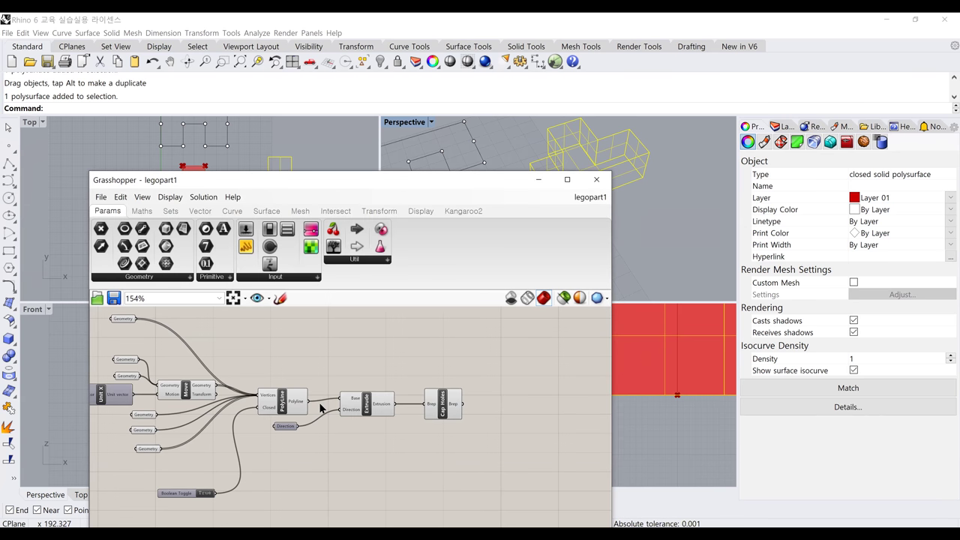
pyautogui.moveTo(308, 390); pyautogui.dragTo(321, 384, button='right')
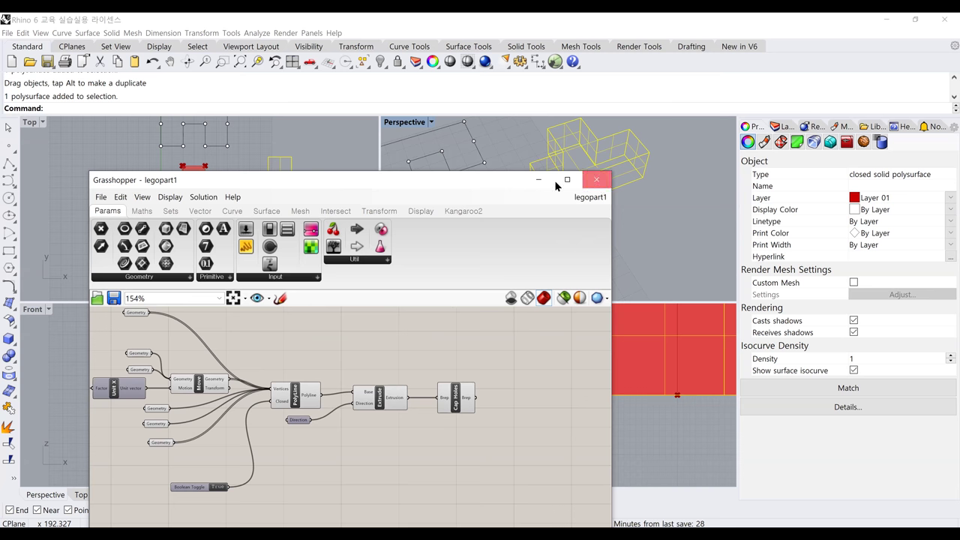
# Step: Delete the baked T-shaped polysurface and all remaining points and outline curves, leaving the Rhino document empty
pyautogui.press('Delete')
pyautogui.click(249, 255)
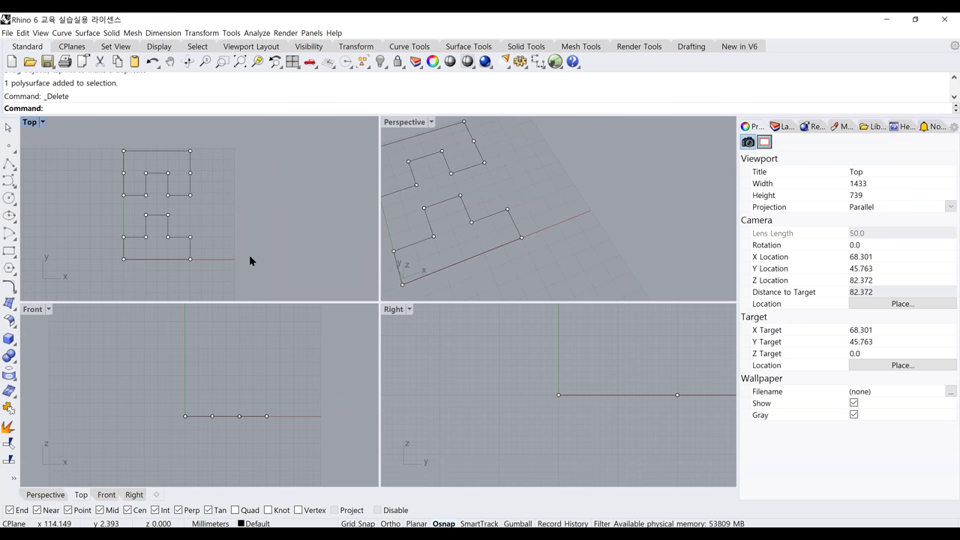
pyautogui.moveTo(170, 217); pyautogui.dragTo(150, 219, button='right')
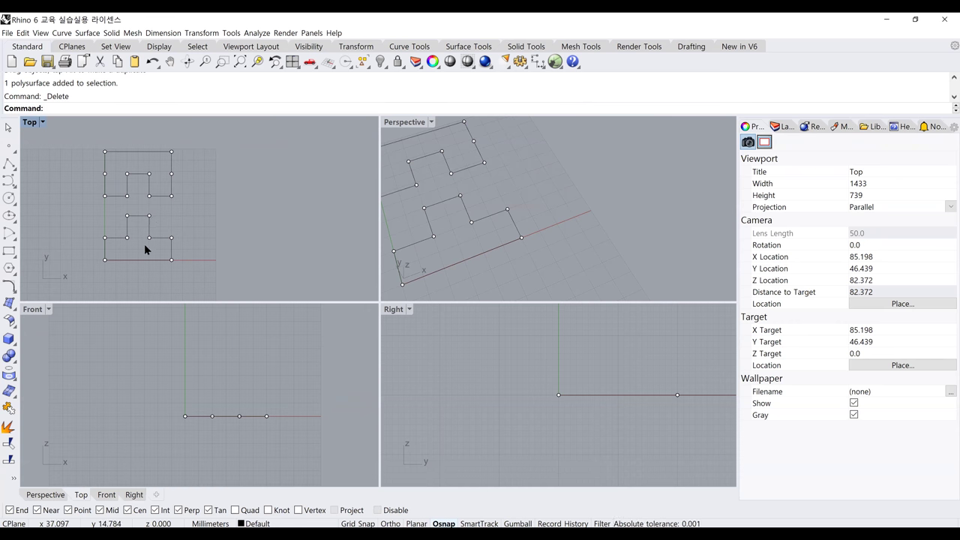
pyautogui.moveTo(172, 236); pyautogui.dragTo(161, 238, button='right')
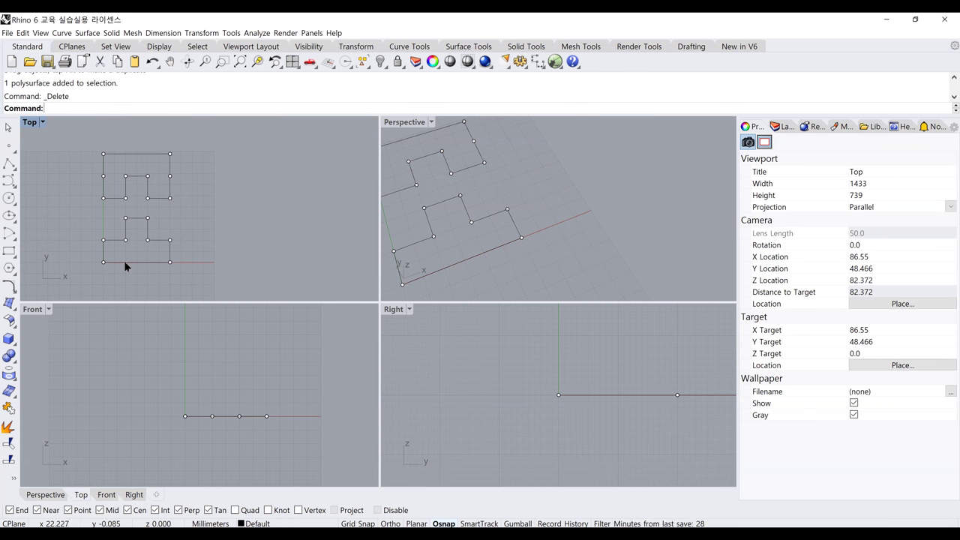
pyautogui.write('S')
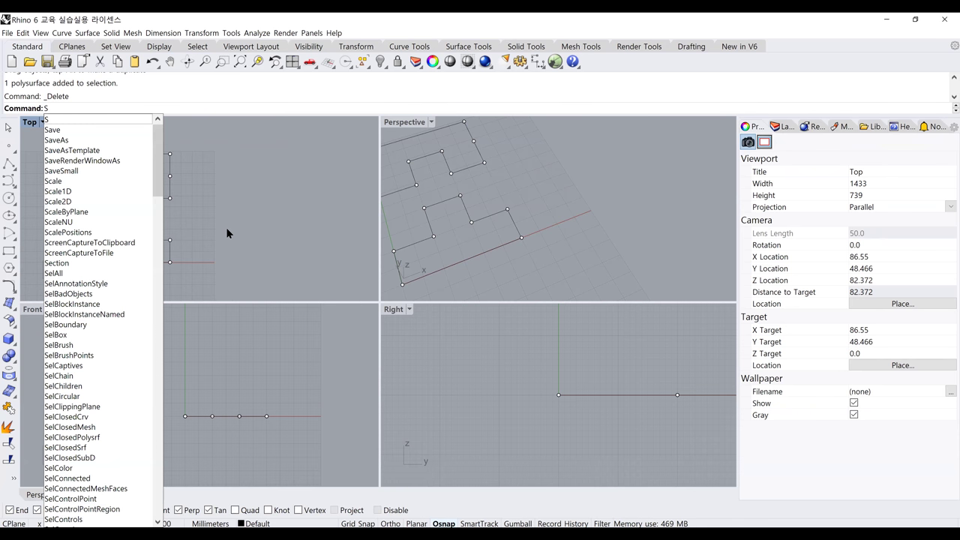
pyautogui.press('Escape')
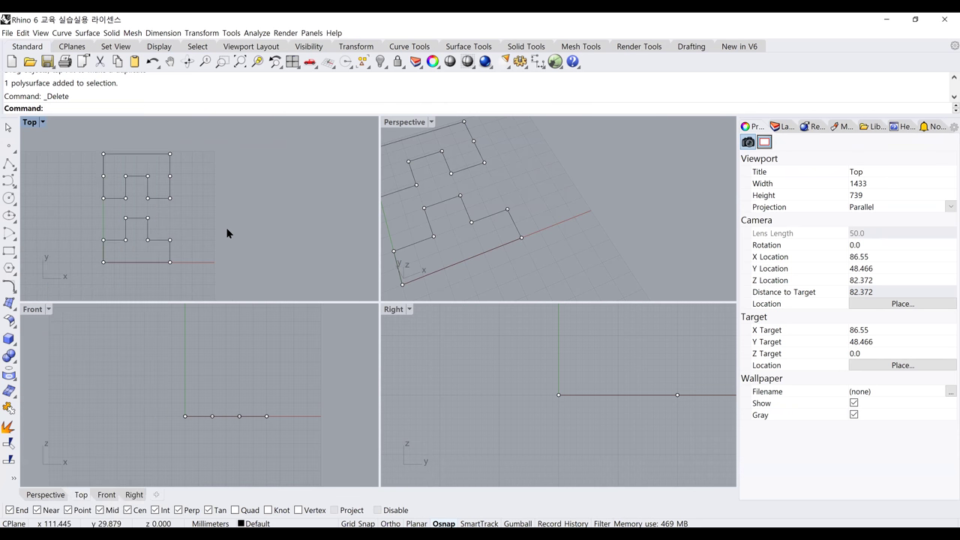
pyautogui.moveTo(75, 139); pyautogui.dragTo(254, 299)
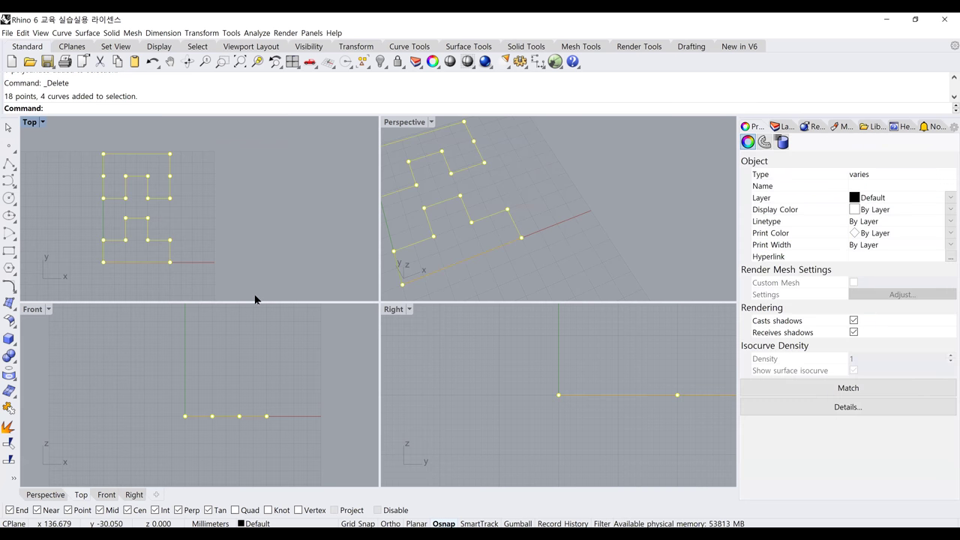
pyautogui.press('Delete')
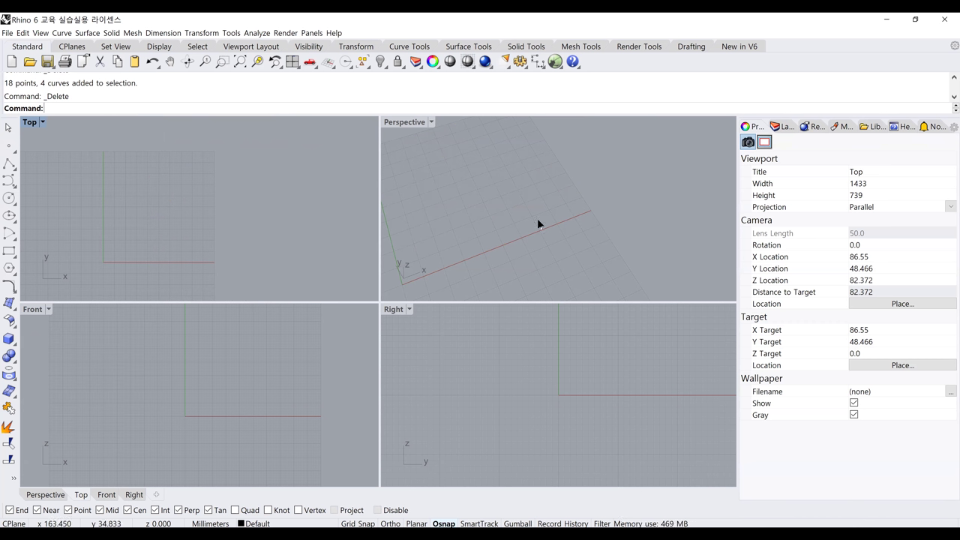
# Step: Rename Layer 01 as Guideliines
pyautogui.click(780, 126)
pyautogui.click(771, 181)
pyautogui.click(772, 180)
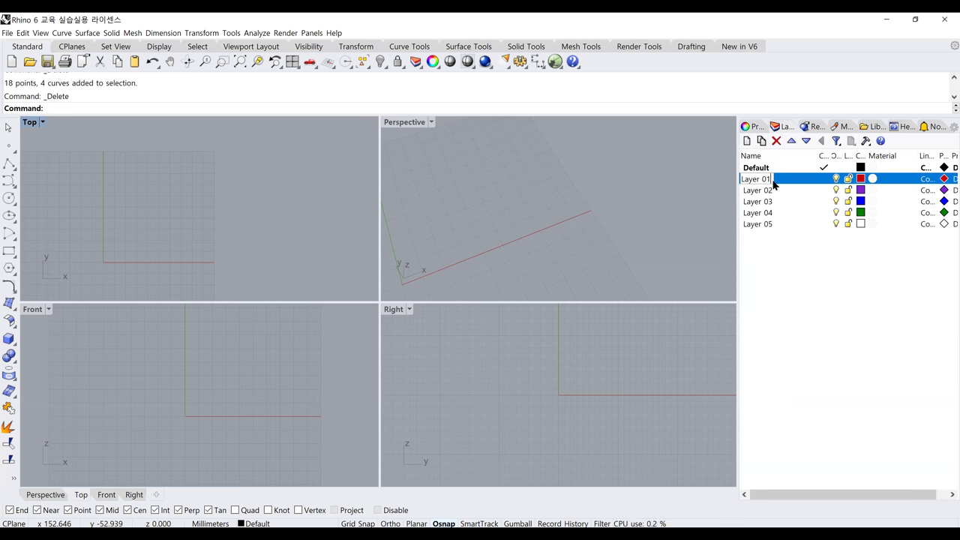
pyautogui.hotkey('ctrl', 'a')
pyautogui.press('BackSpace')
pyautogui.write('Guideliine')
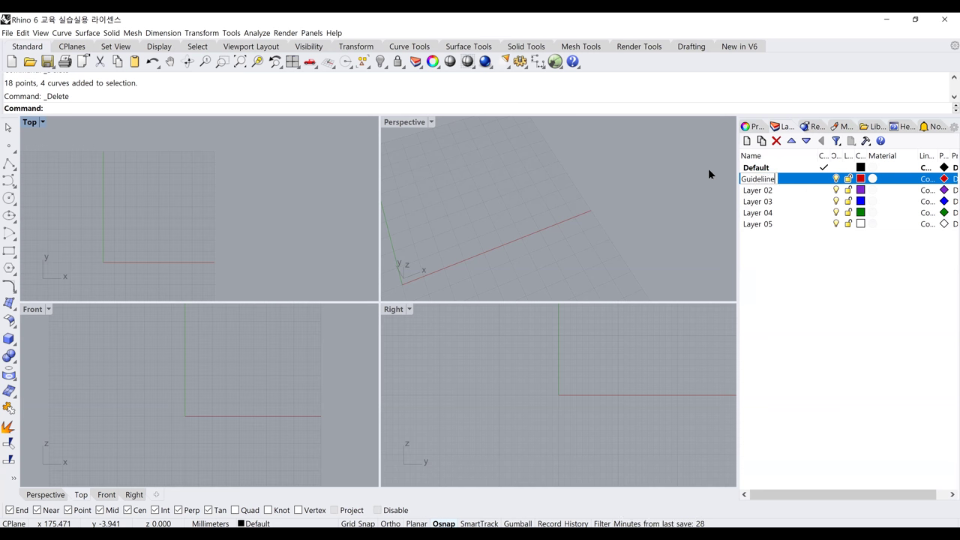
pyautogui.press('BackSpace')
pyautogui.press('BackSpace')
pyautogui.press('BackSpace')
pyautogui.write('nes')
pyautogui.press('Return')
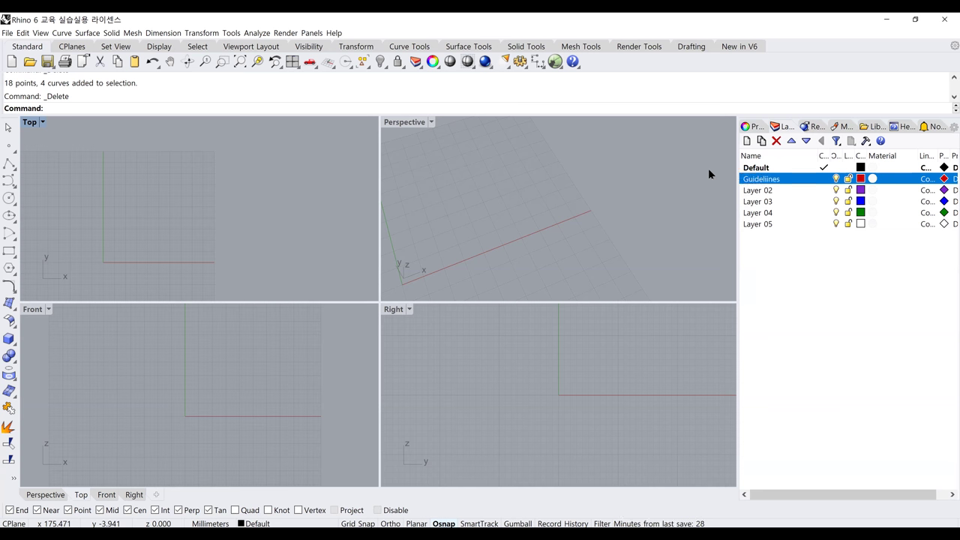
# Step: Rename Layer 02 as FishiLines and make the Guideliines layer current
pyautogui.doubleClick(748, 191)
pyautogui.click(748, 192)
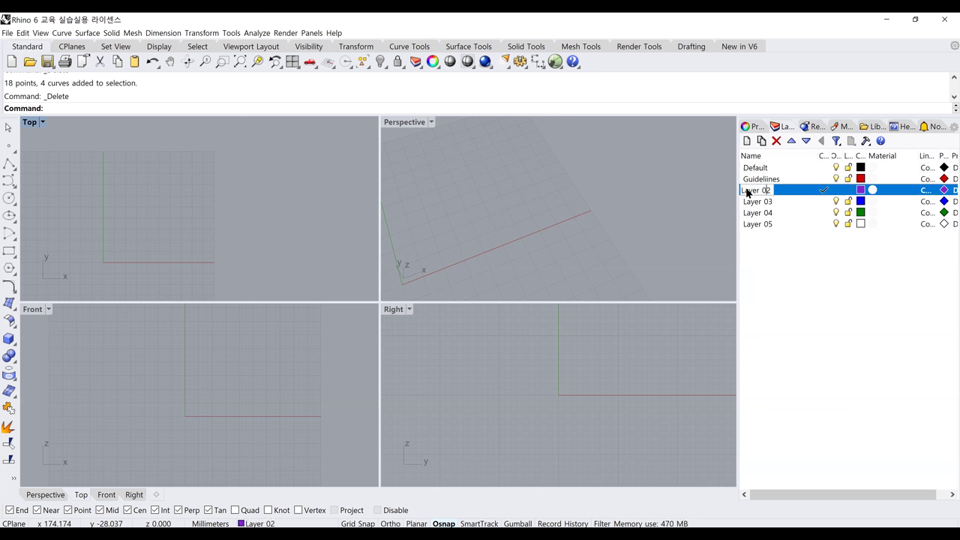
pyautogui.write('FishiLines')
pyautogui.press('Return')
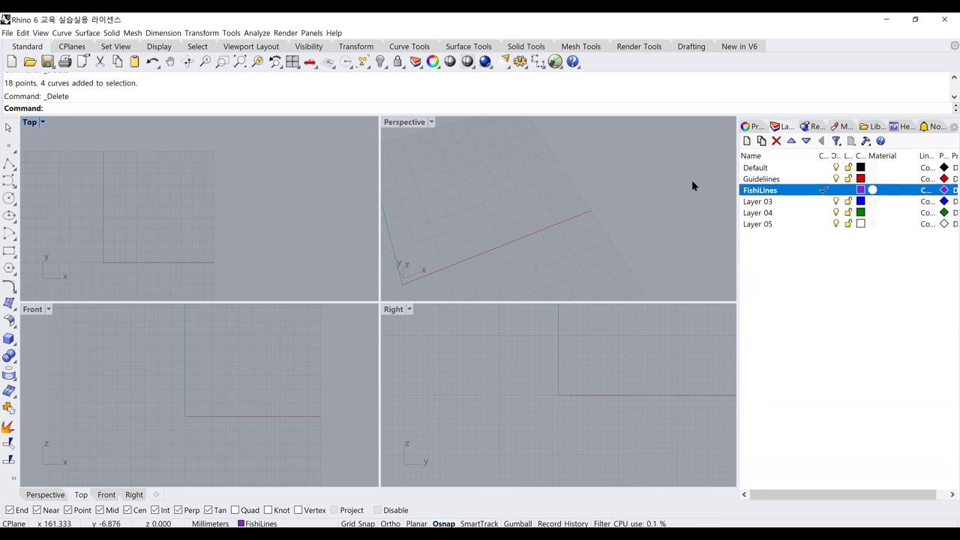
pyautogui.doubleClick(788, 179)
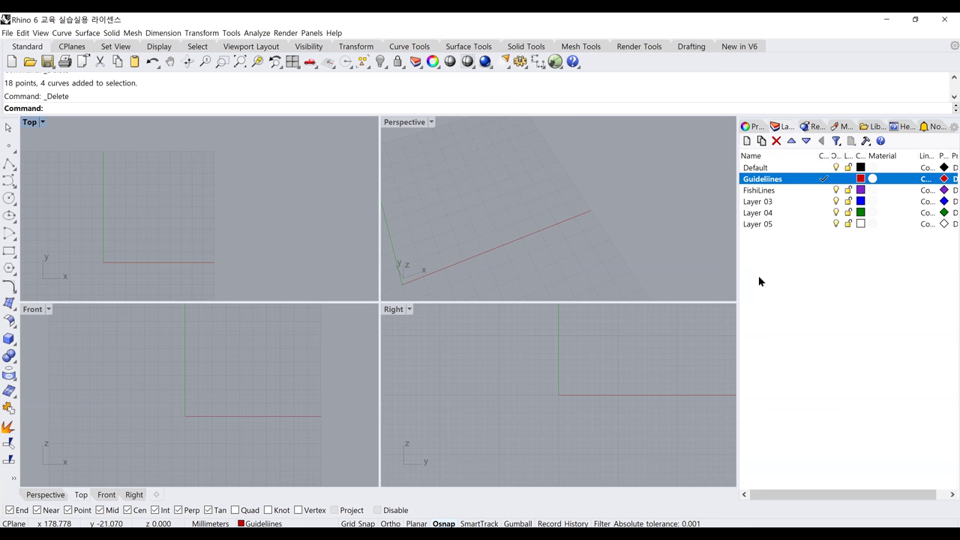
# Step: Draw an 80 mm polyline segment from the origin along the Y axis in the Top viewport
pyautogui.click(5, 166)
pyautogui.write('0')
pyautogui.press('Return')
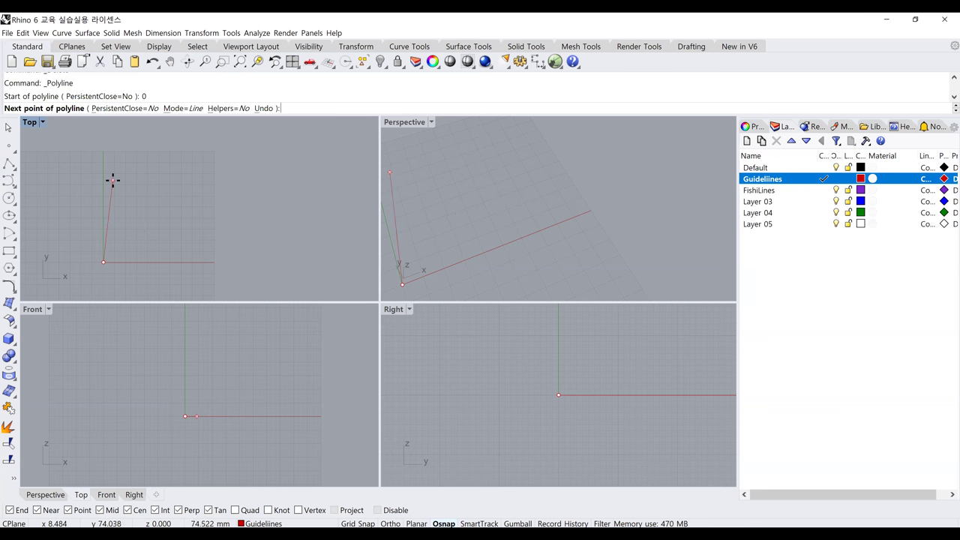
pyautogui.write('80')
pyautogui.press('Return')
pyautogui.press('Return')
pyautogui.press('Return')
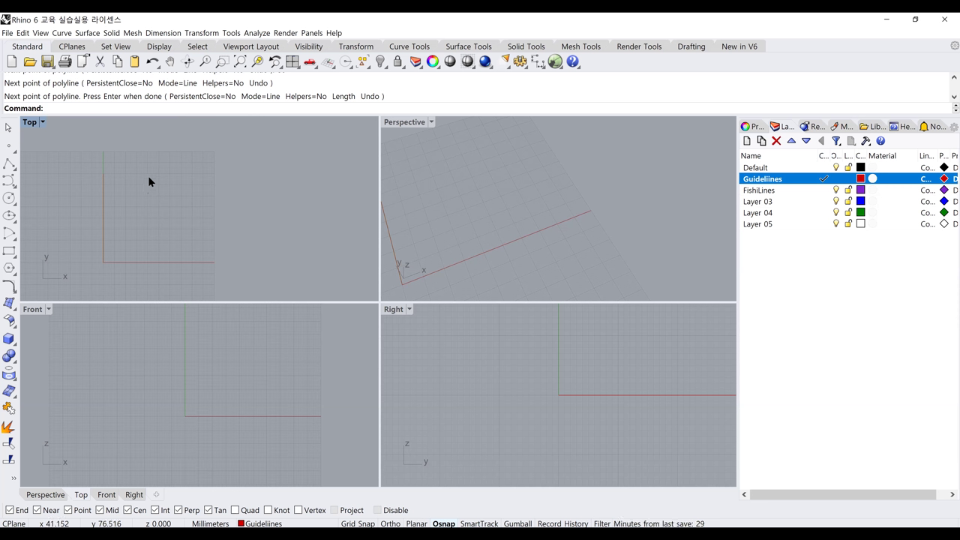
# Step: Draw an 80 by 80 mm rectangle from the origin on the Guideliines layer and select it
pyautogui.click(102, 263)
pyautogui.write('80')
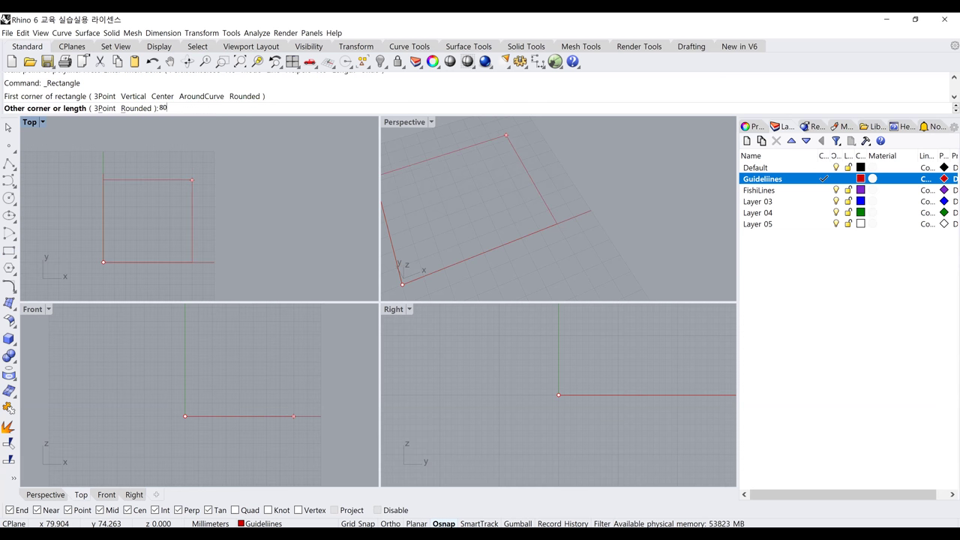
pyautogui.press('Return')
pyautogui.press('Return')
pyautogui.click(192, 178)
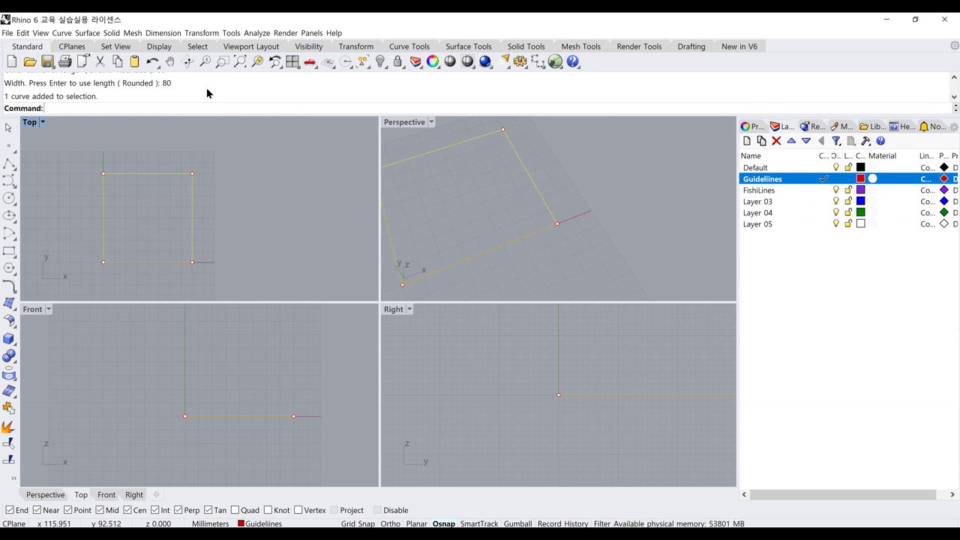
# Step: Dimension the square's right edge, placing the dimension line just outside it in the Top viewport
pyautogui.click(170, 35)
pyautogui.click(179, 47)
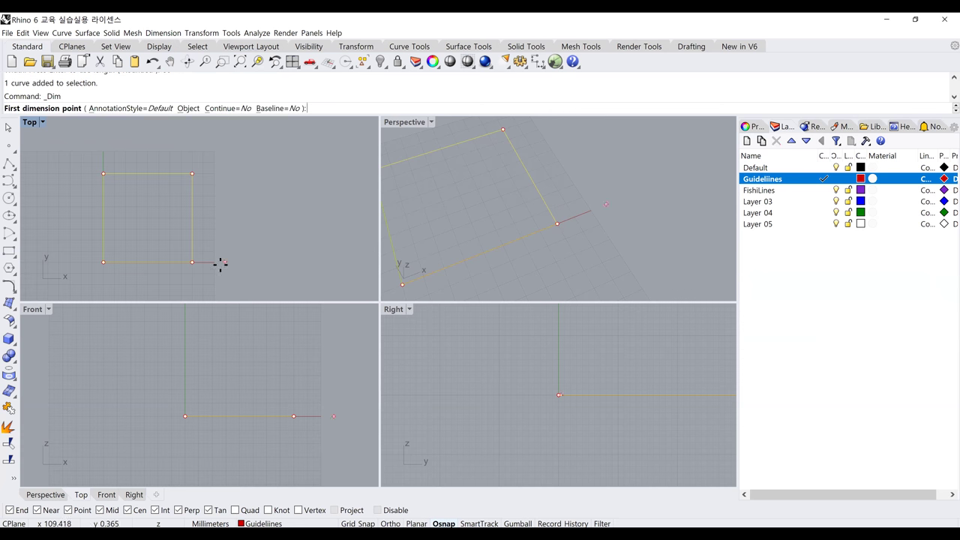
pyautogui.click(193, 261)
pyautogui.click(193, 173)
pyautogui.click(205, 180)
pyautogui.scroll(1, 233, 219)
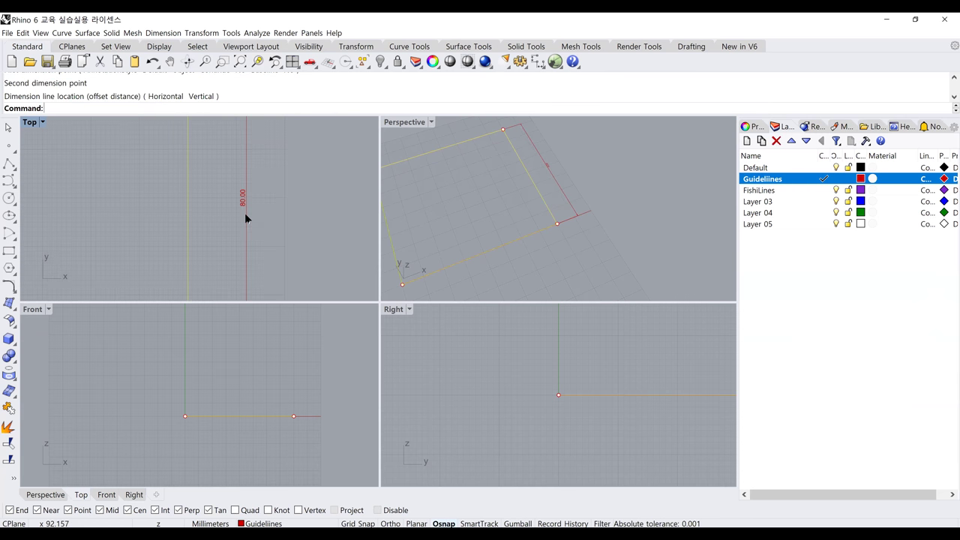
pyautogui.scroll(-6, 239, 210)
# Step: Dimension the square's bottom edge, placing the dimension line just below it, and clear the selection
pyautogui.click(160, 33)
pyautogui.click(180, 45)
pyautogui.click(113, 279)
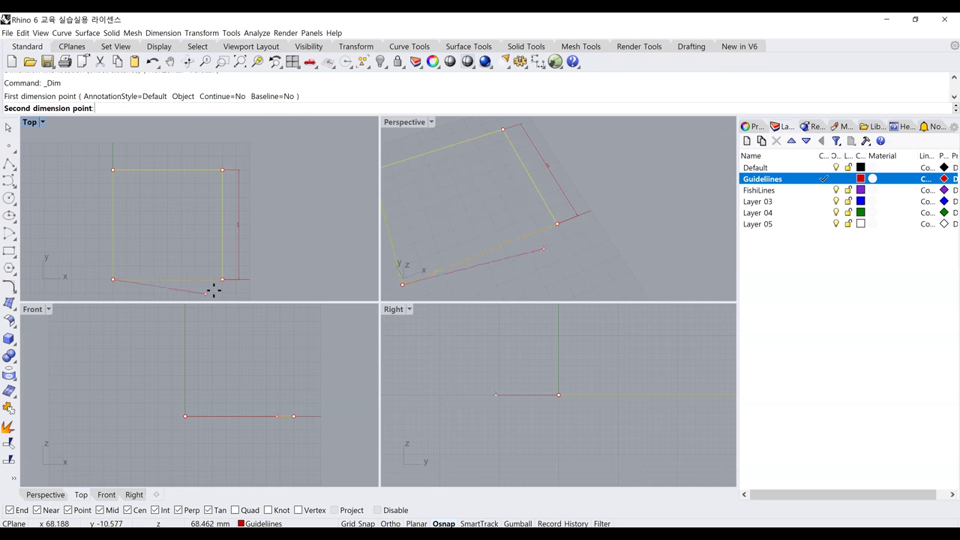
pyautogui.click(222, 279)
pyautogui.click(219, 290)
pyautogui.scroll(2, 177, 259)
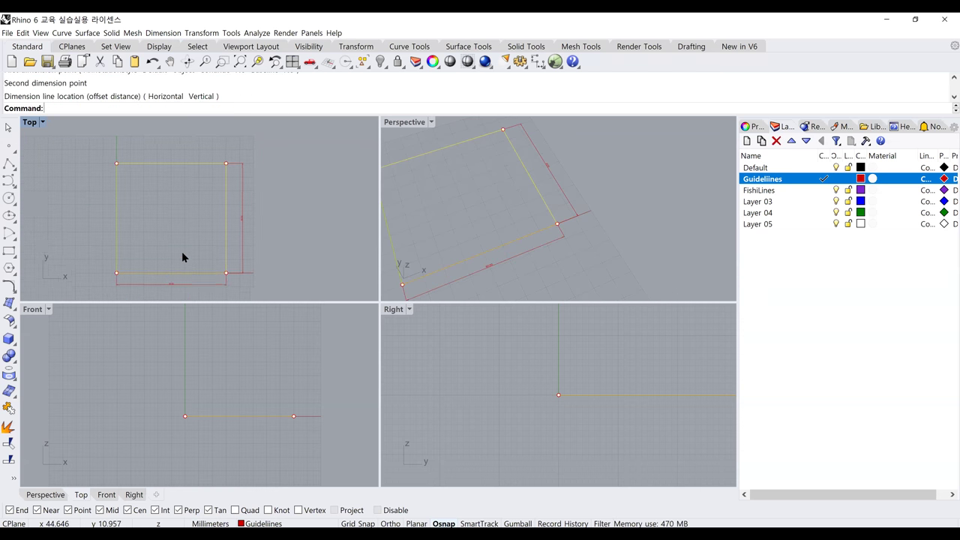
pyautogui.scroll(3, 170, 256)
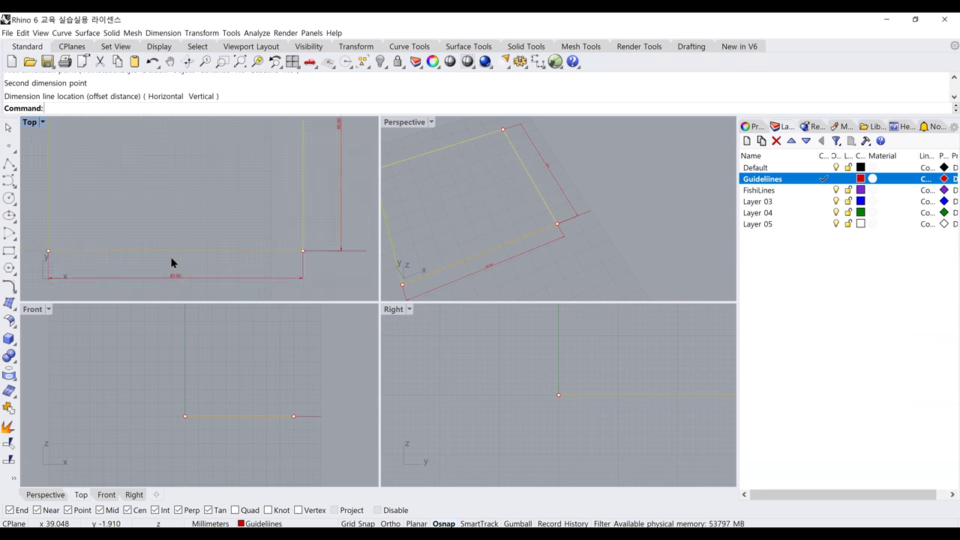
pyautogui.scroll(-5, 172, 257)
pyautogui.scroll(3, 179, 248)
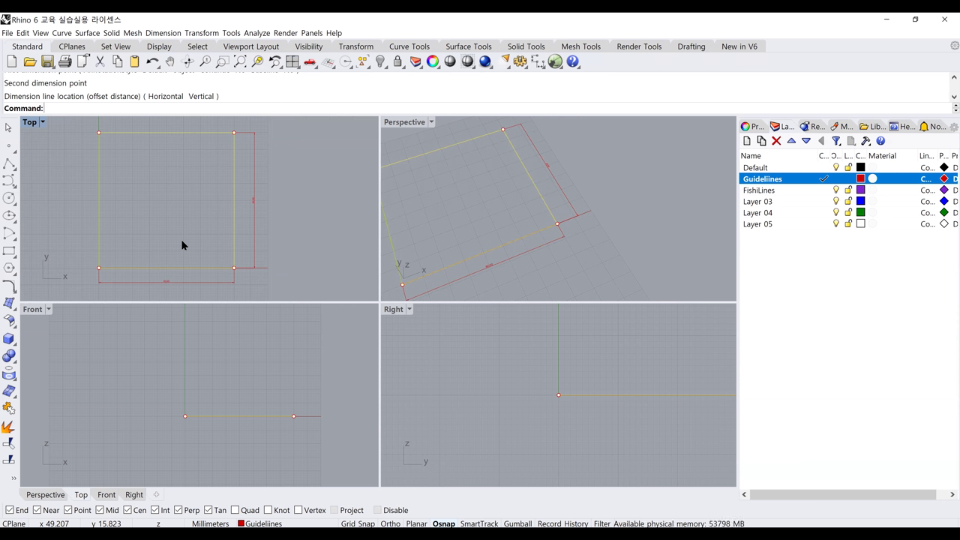
pyautogui.press('Escape')
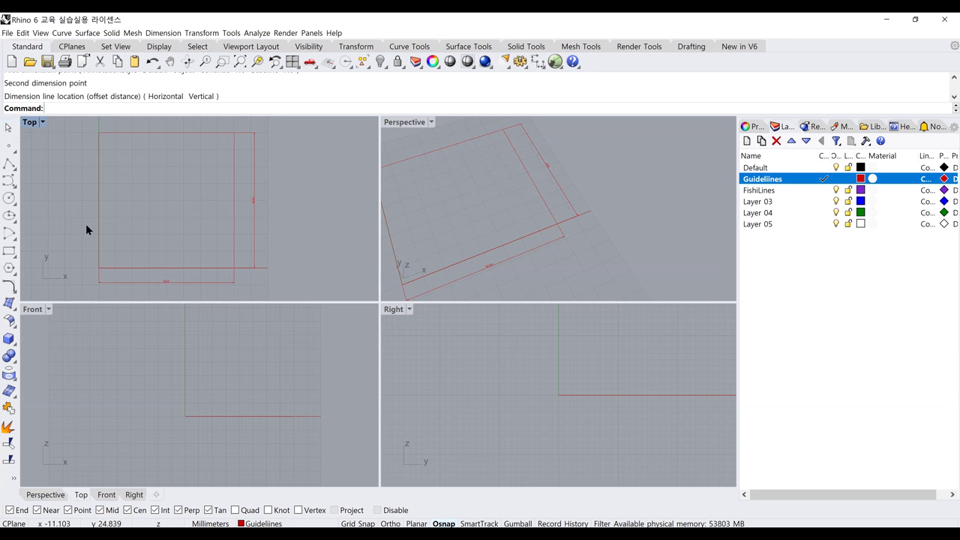
# Step: Maximize the Top viewport and check the model units and tolerances in the document's Units settings
pyautogui.doubleClick(30, 121)
pyautogui.moveTo(118, 223); pyautogui.dragTo(88, 224, button='right')
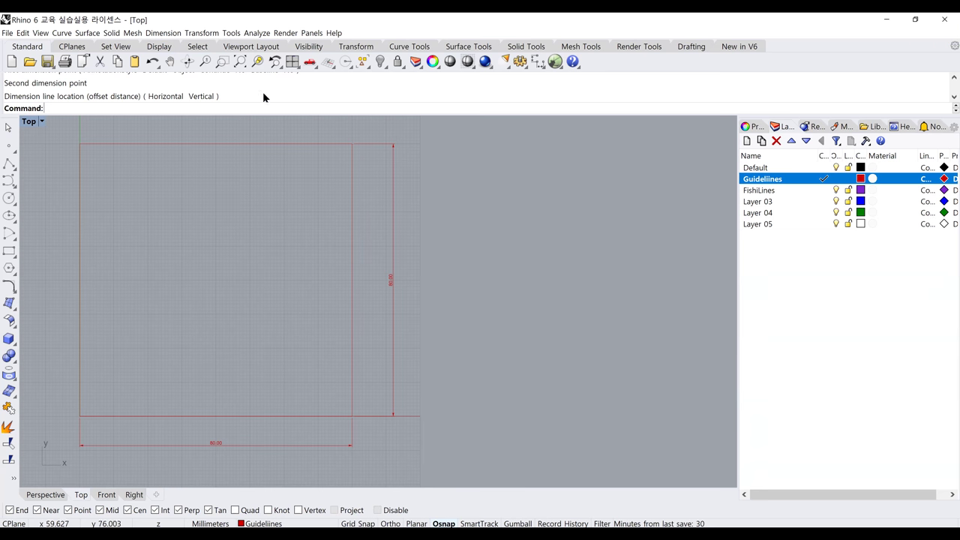
pyautogui.click(231, 33)
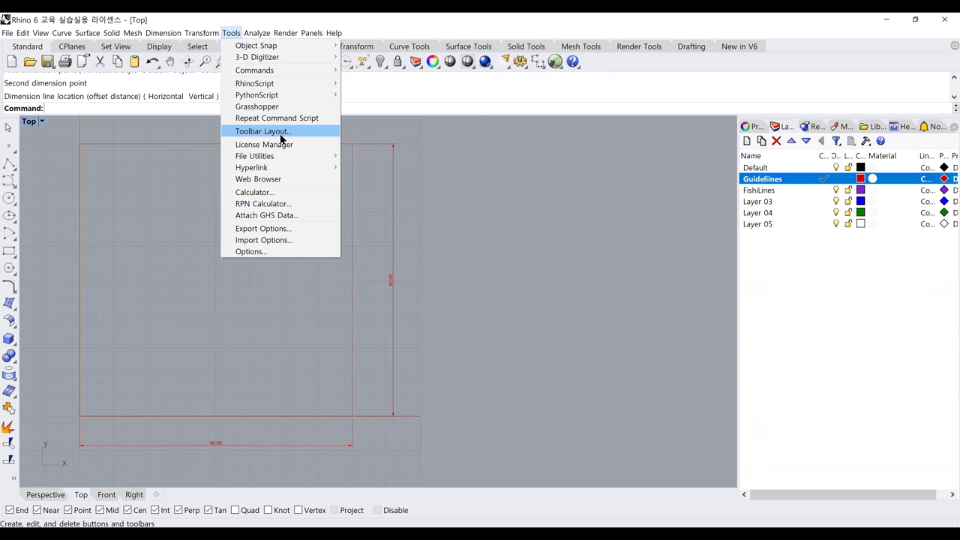
pyautogui.click(260, 252)
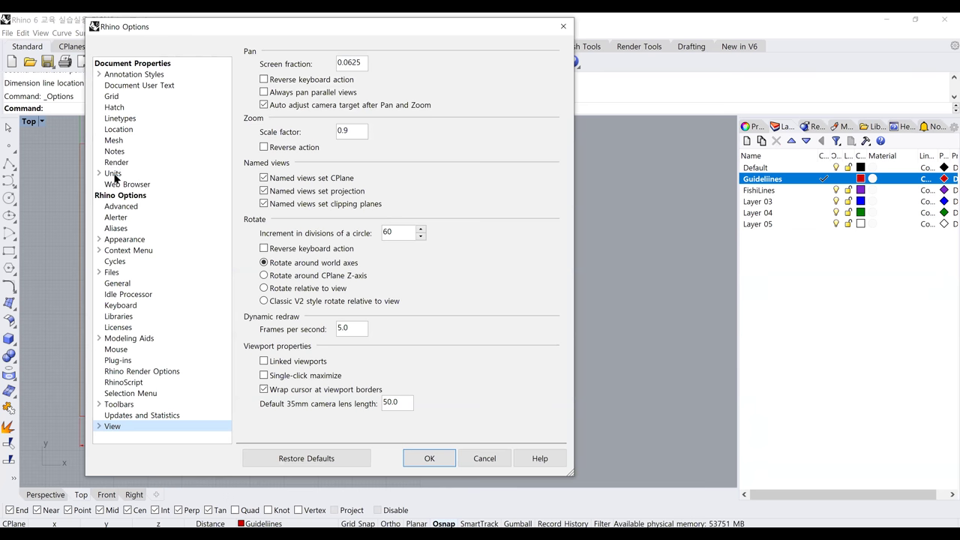
pyautogui.click(112, 173)
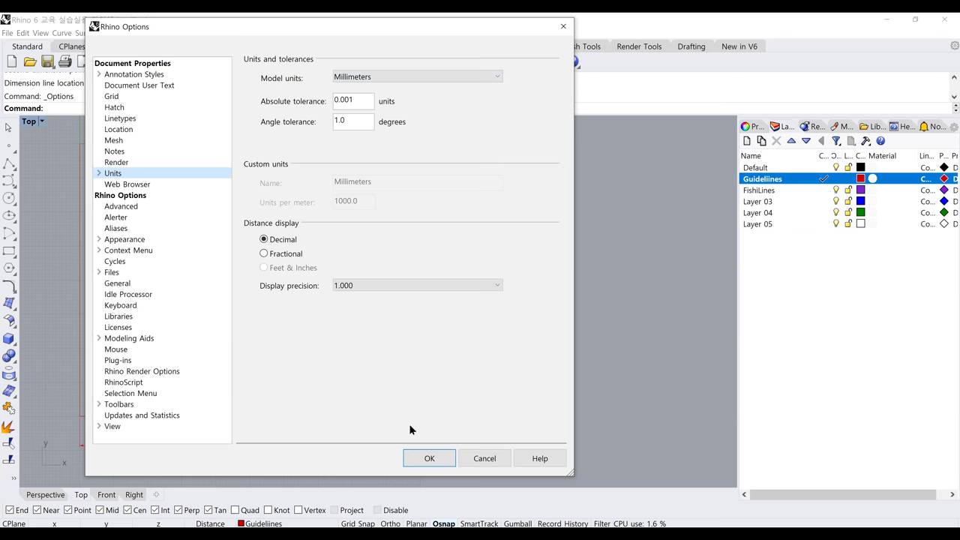
pyautogui.click(428, 458)
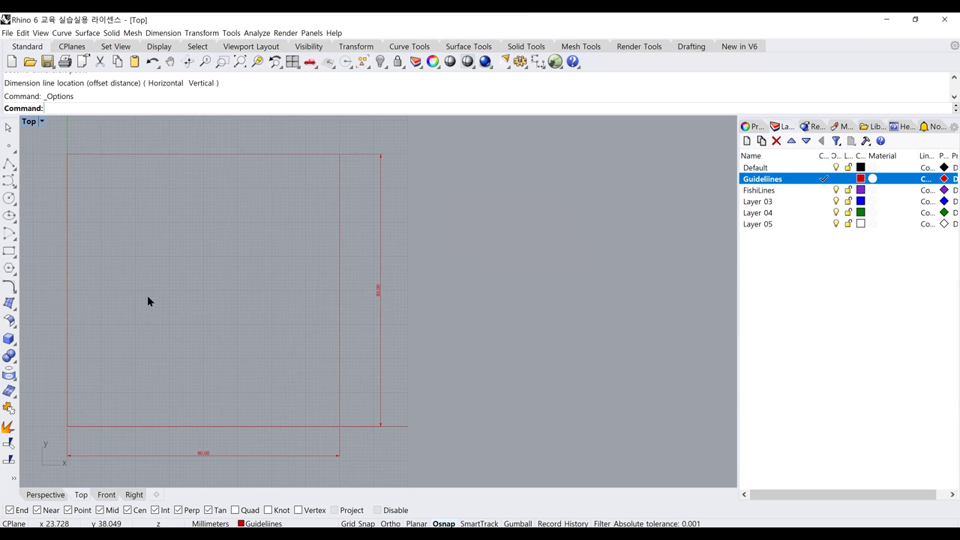
pyautogui.click(339, 299)
pyautogui.write('Divid')
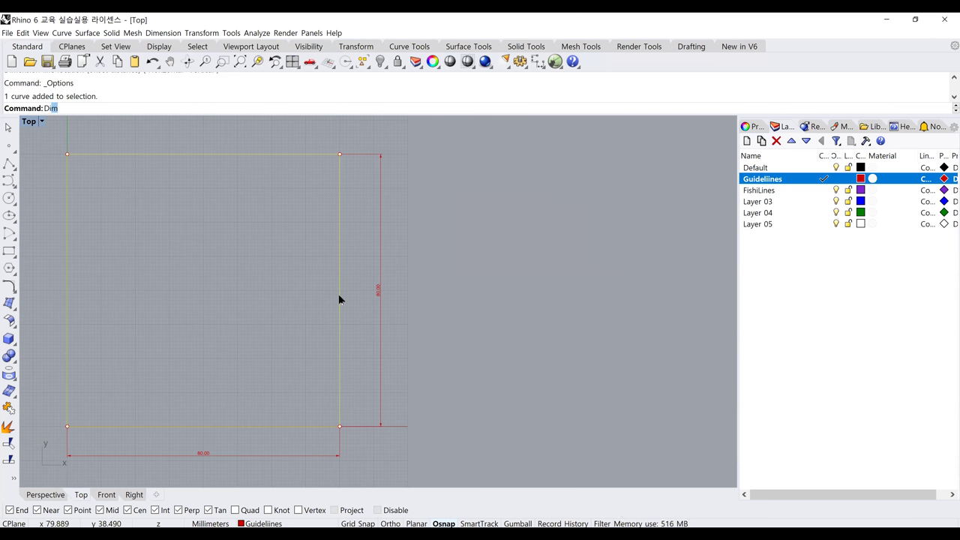
pyautogui.write('e')
pyautogui.press('Return')
pyautogui.write('20')
pyautogui.press('Return')
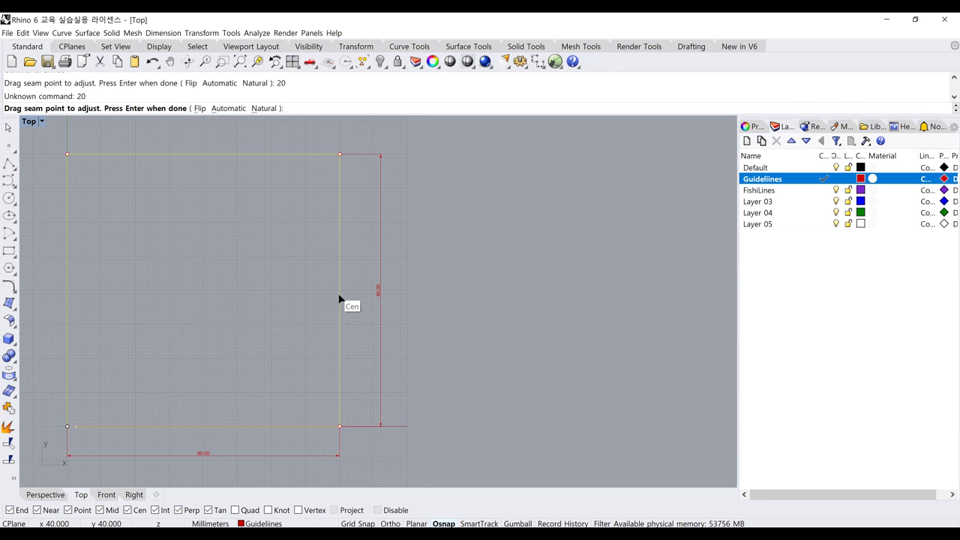
pyautogui.press('Return')
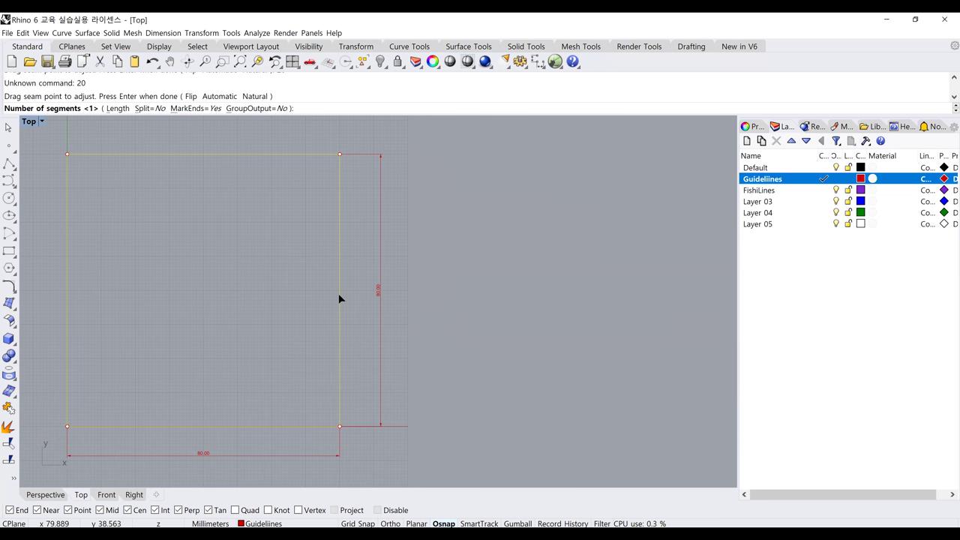
pyautogui.press('Escape')
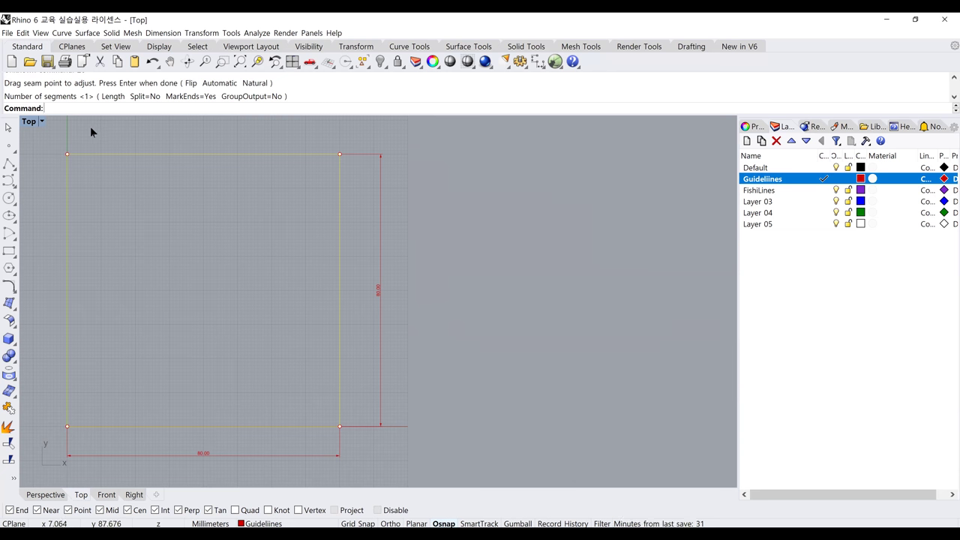
# Step: Divide the 80 mm square by length into 20 mm segments, marking the divisions with points and without splitting the curve
pyautogui.write('Divide')
pyautogui.press('Return')
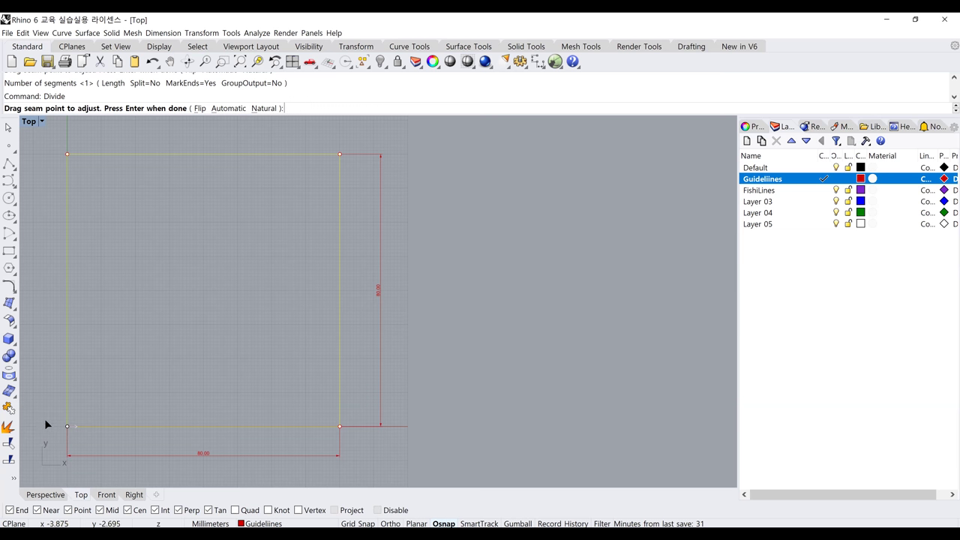
pyautogui.scroll(5, 67, 423)
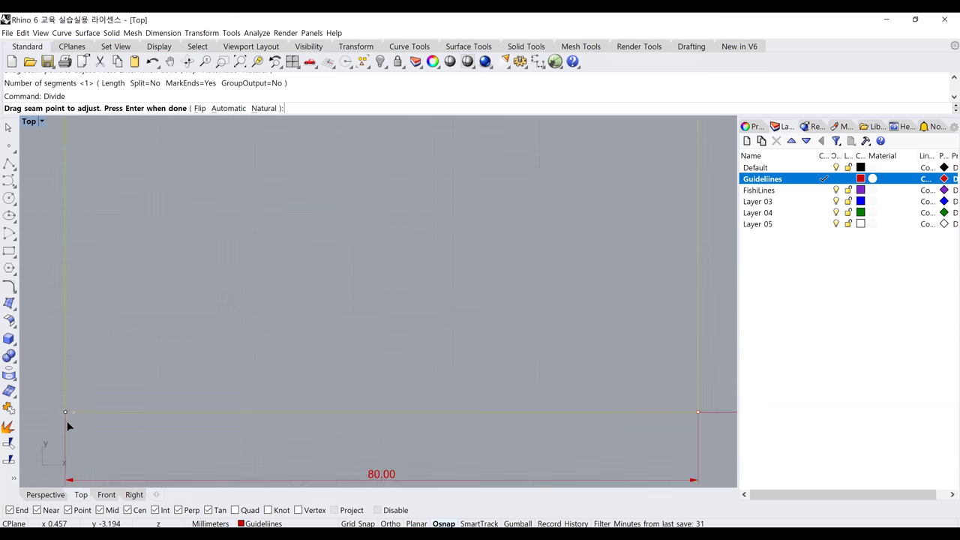
pyautogui.scroll(-3, 63, 412)
pyautogui.scroll(-4, 62, 402)
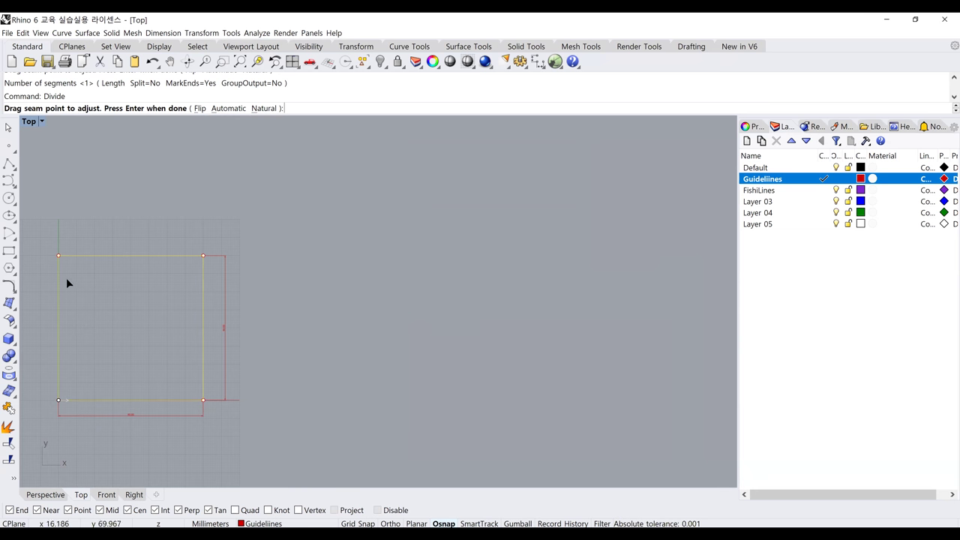
pyautogui.press('Return')
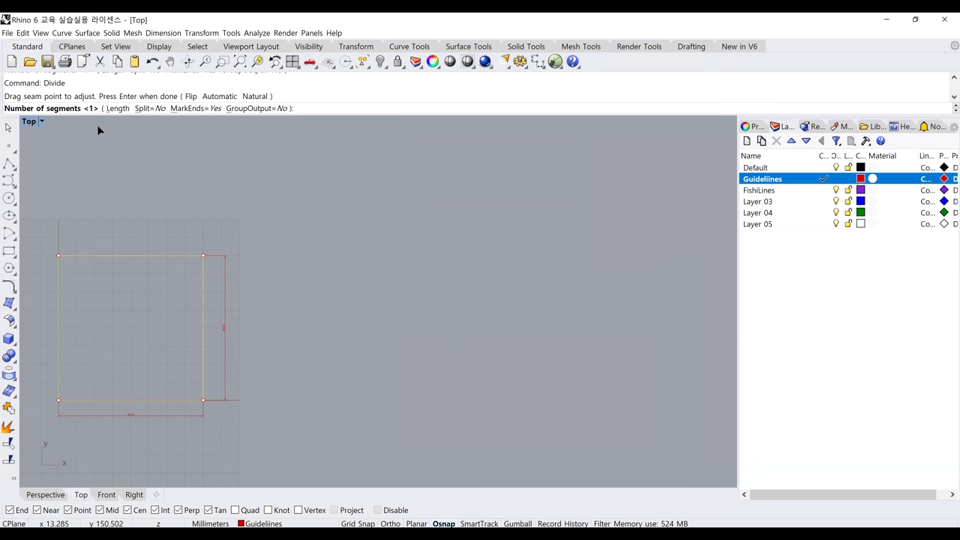
pyautogui.click(117, 108)
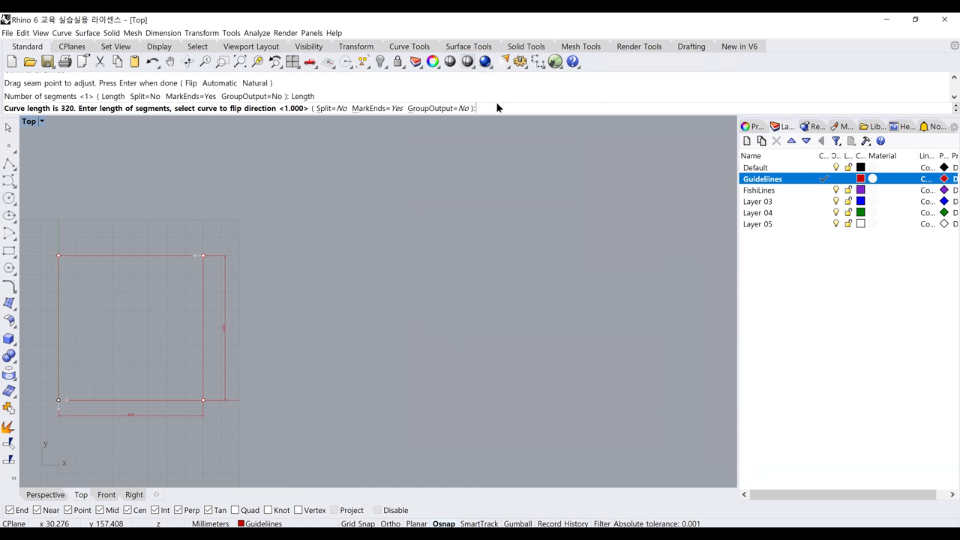
pyautogui.write('20')
pyautogui.press('Return')
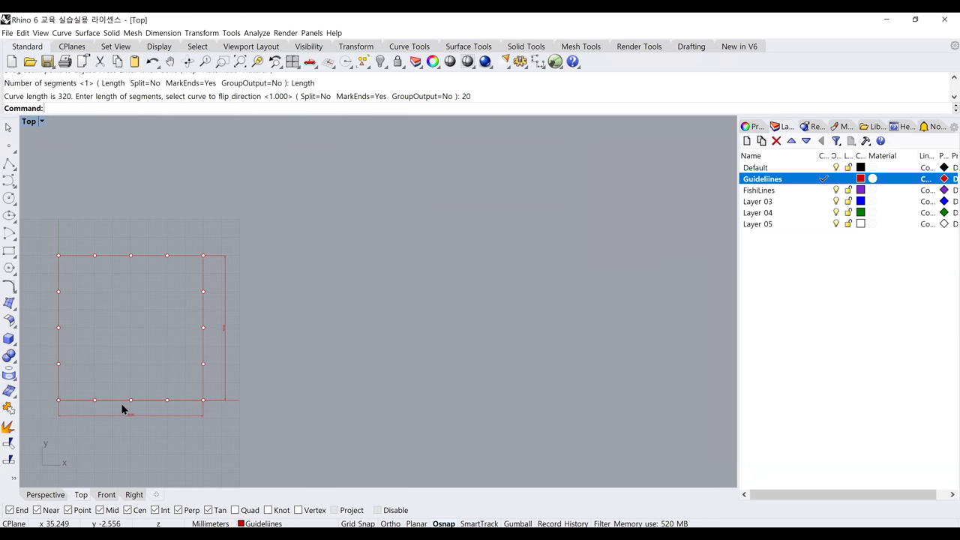
pyautogui.moveTo(138, 332); pyautogui.dragTo(158, 325, button='right')
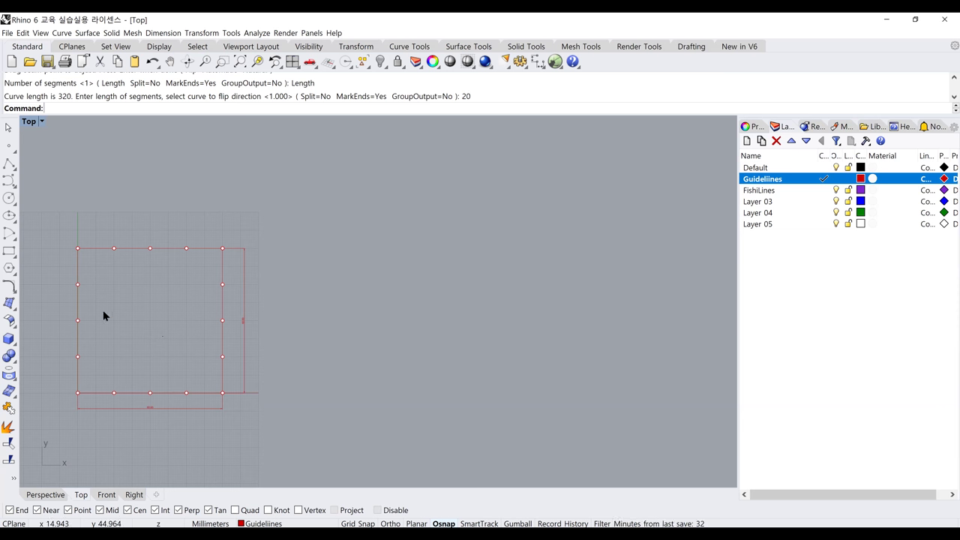
pyautogui.click(9, 163)
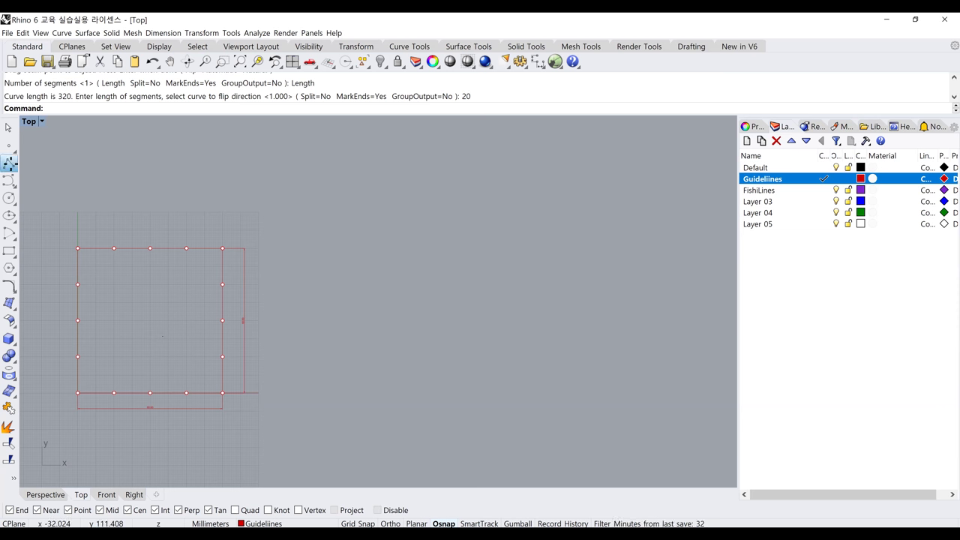
pyautogui.click(112, 254)
pyautogui.press('Escape')
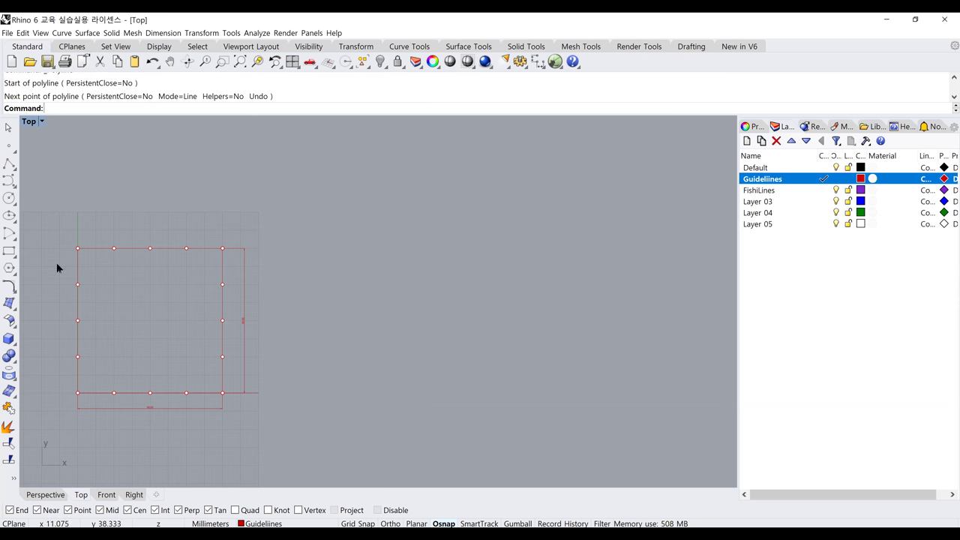
# Step: Draw a vertical polyline across the square between the top and bottom division points 20 mm from its left edge
pyautogui.click(9, 169)
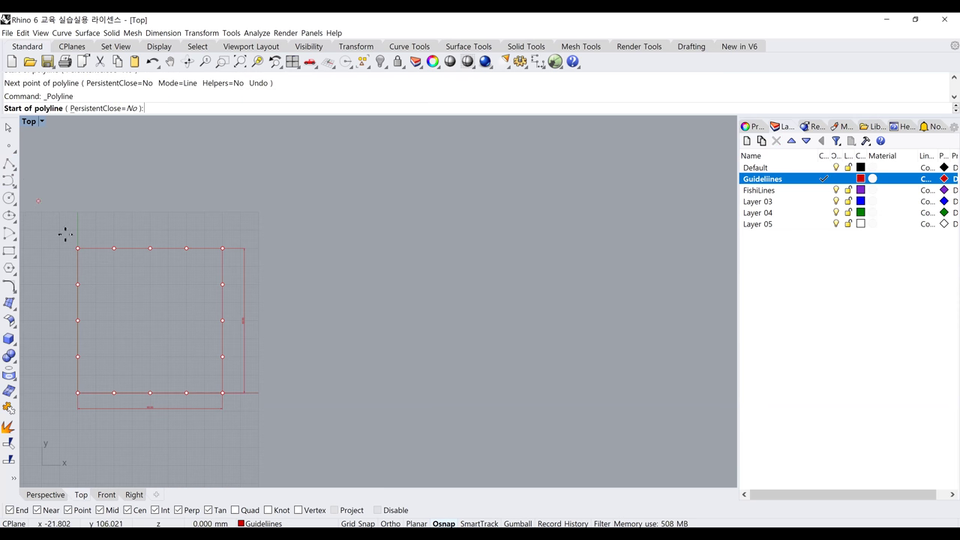
pyautogui.click(112, 248)
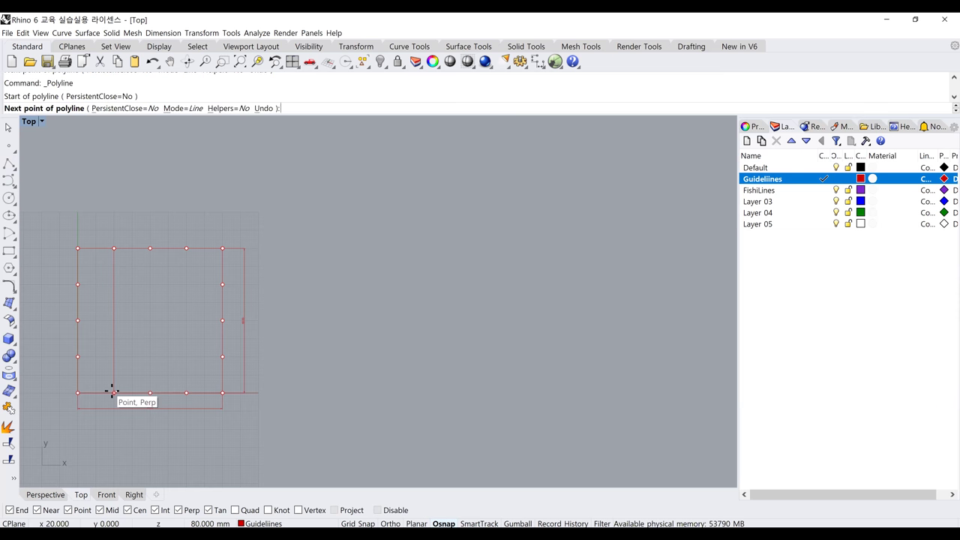
pyautogui.click(111, 392)
pyautogui.press('Return')
pyautogui.press('Return')
pyautogui.click(94, 372)
pyautogui.press('Escape')
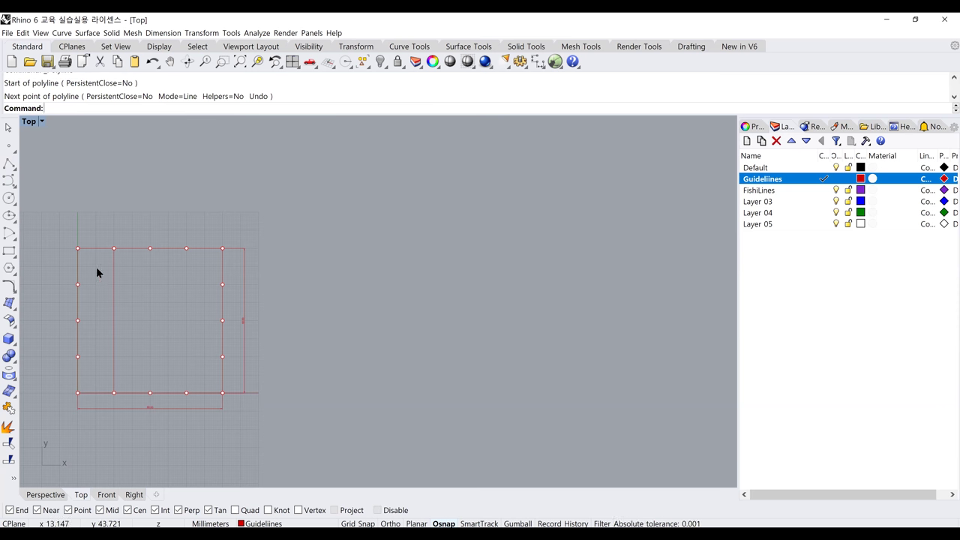
# Step: Draw a horizontal polyline across the square between the left and right division points 20 mm above its bottom edge
pyautogui.press('Return')
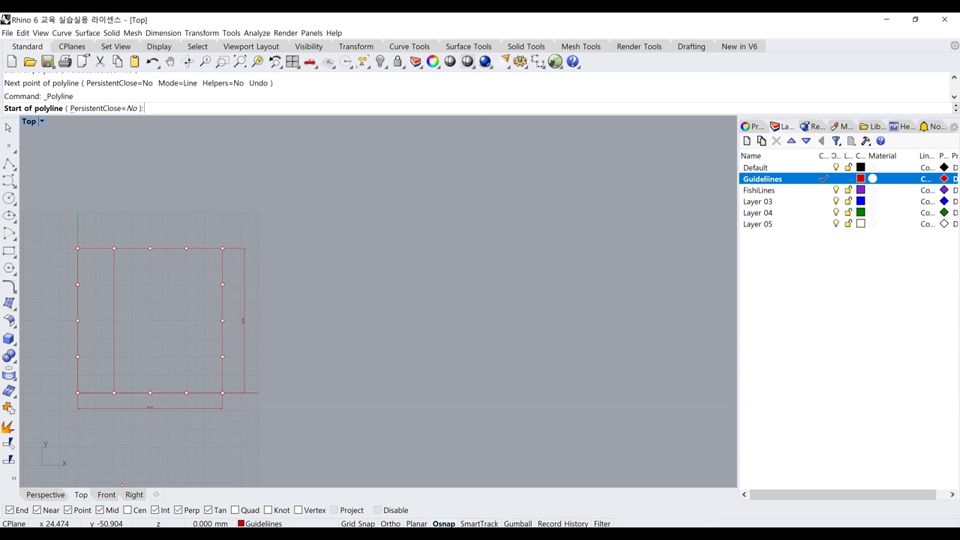
pyautogui.click(78, 357)
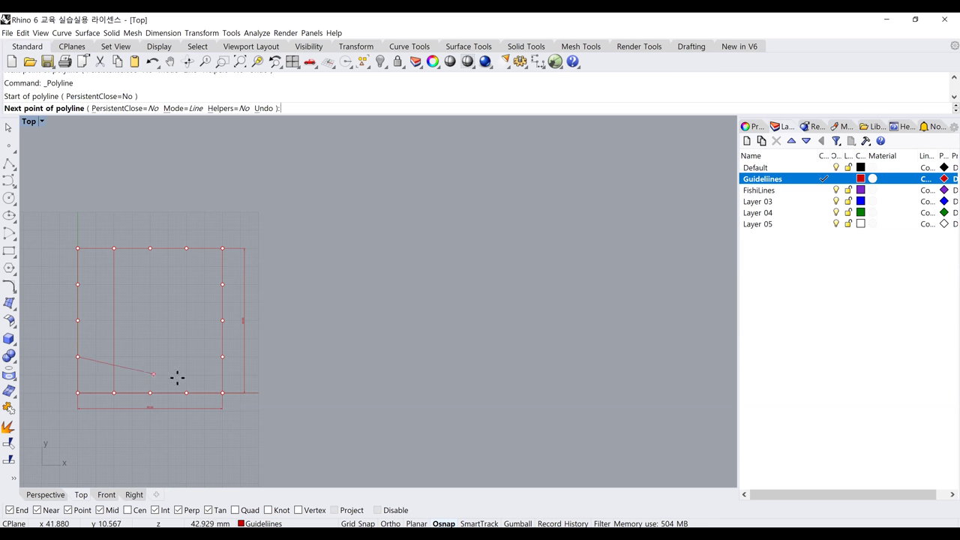
pyautogui.click(221, 358)
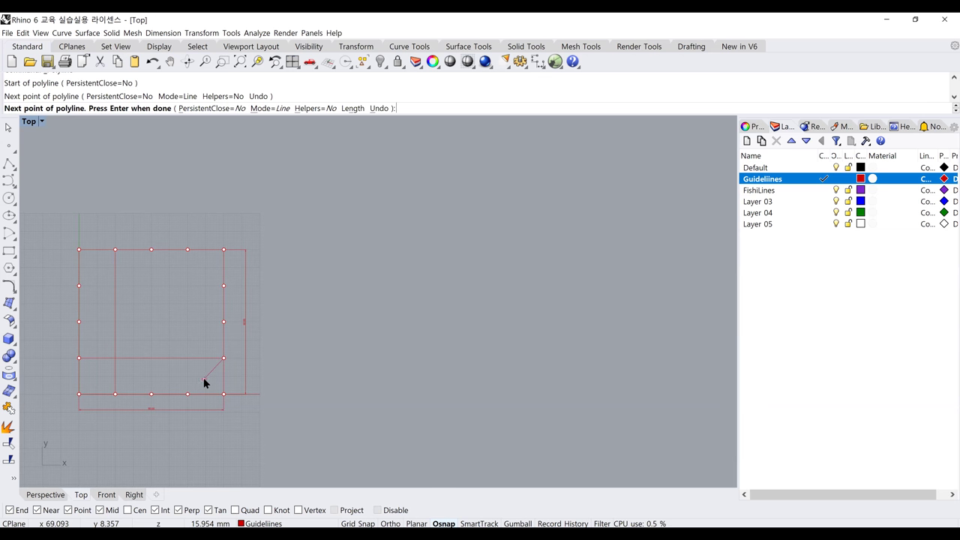
pyautogui.press('Return')
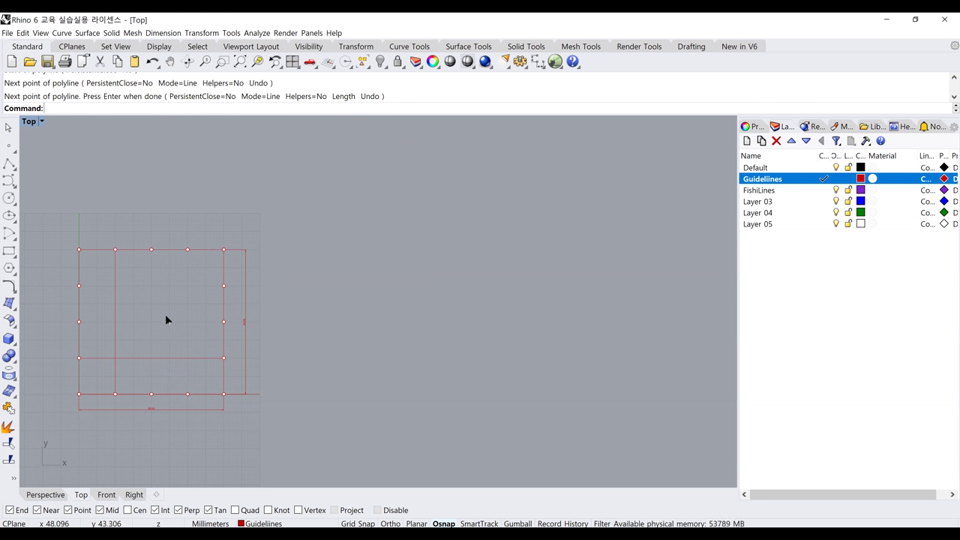
# Step: Copy the inner horizontal line from its left end to the division points 40 and 60 mm above the square's bottom edge
pyautogui.click(146, 358)
pyautogui.write('Copy')
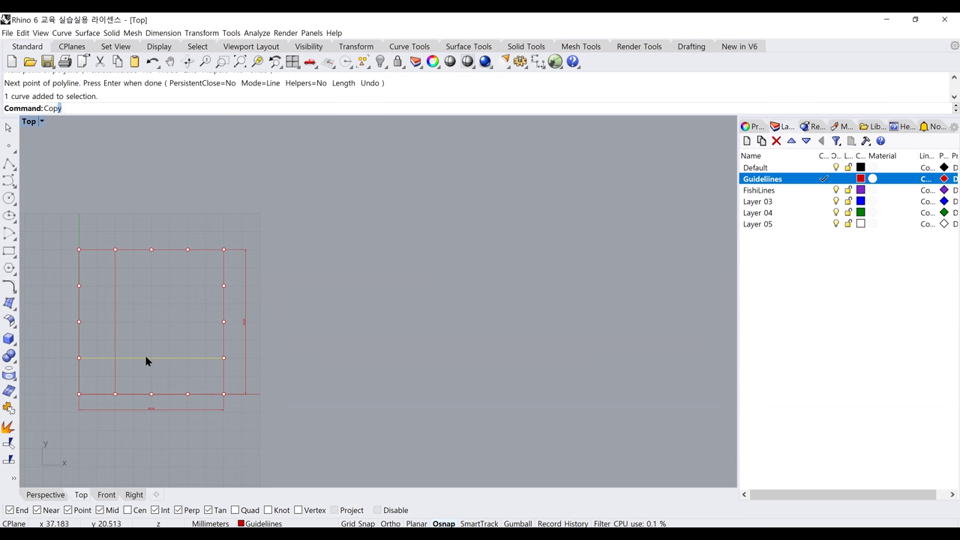
pyautogui.press('Return')
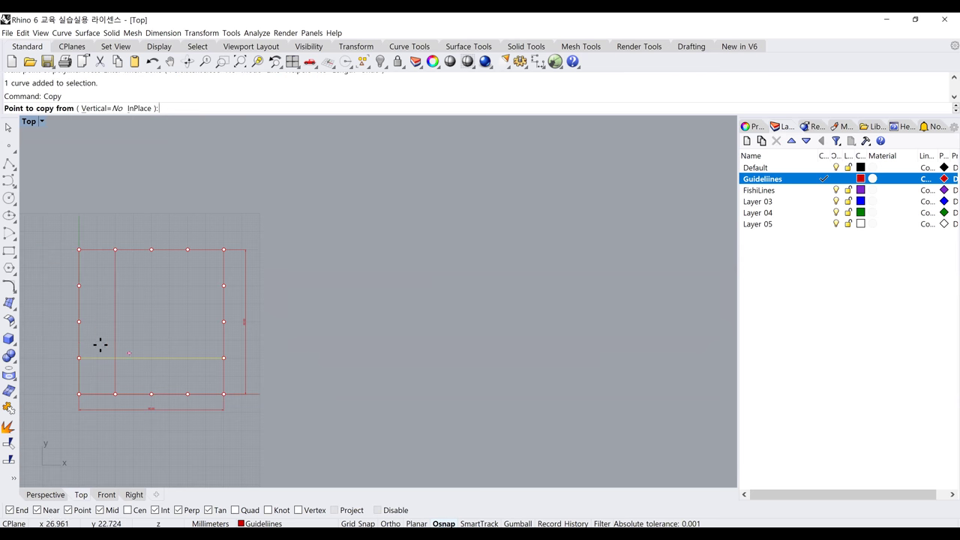
pyautogui.click(78, 358)
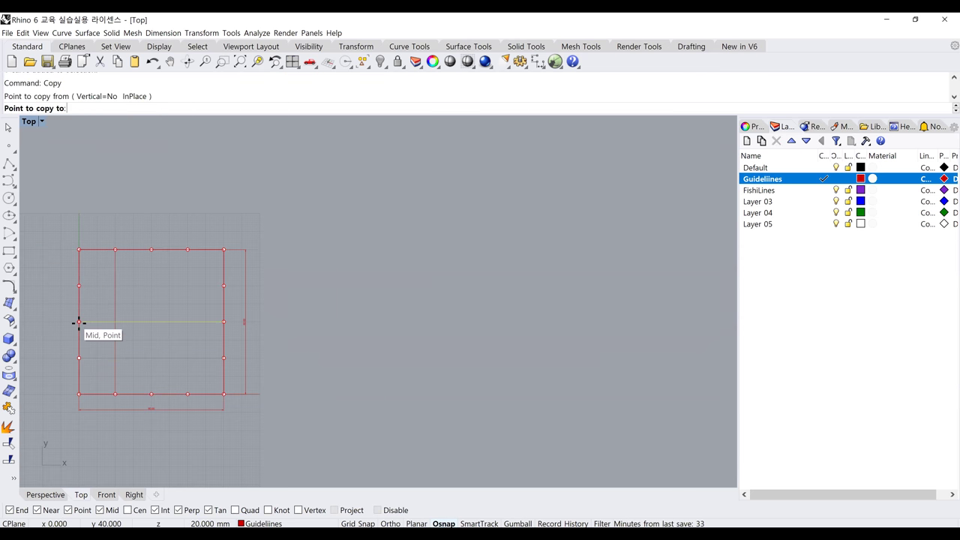
pyautogui.click(79, 285)
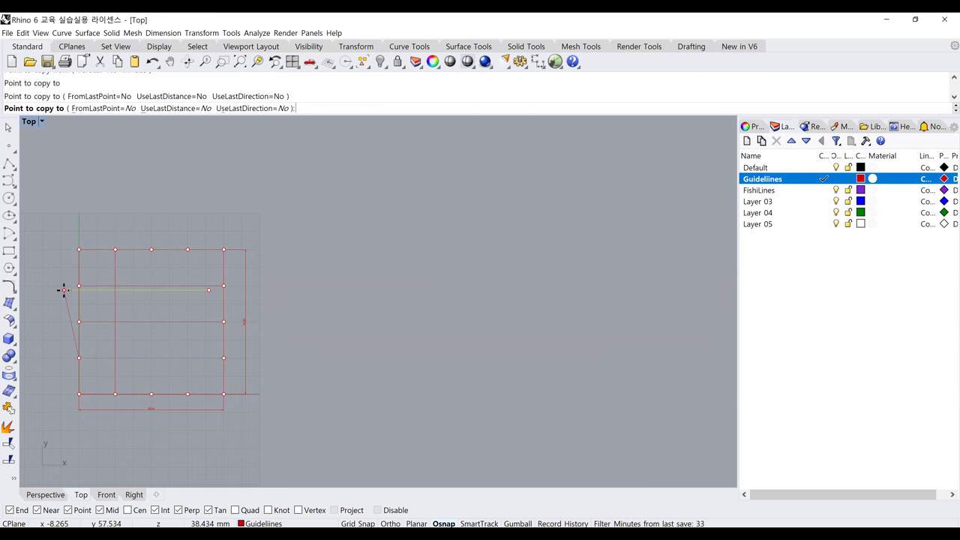
pyautogui.press('Return')
pyautogui.press('Escape')
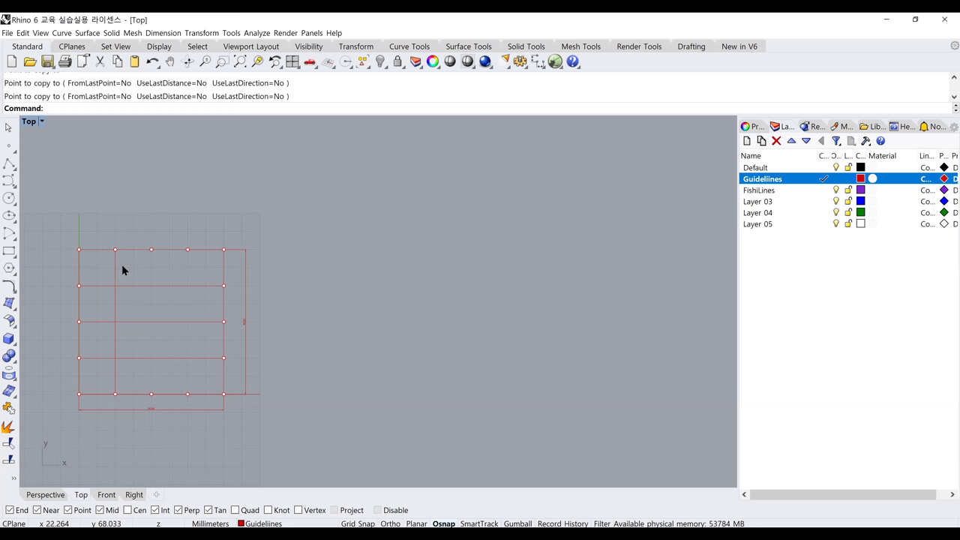
# Step: Copy the inner vertical line from its top end to the division points 40 and 60 mm from the square's left edge
pyautogui.write('Copy')
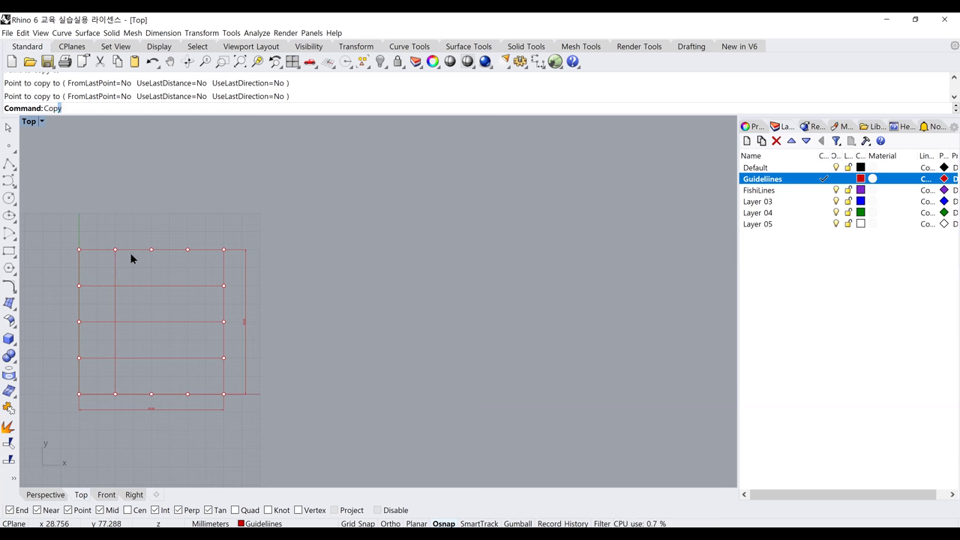
pyautogui.press('Return')
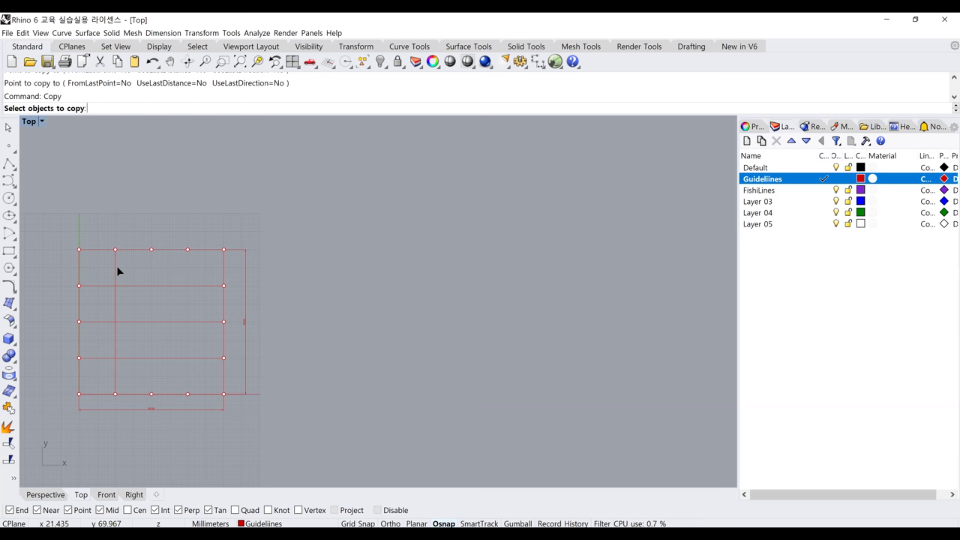
pyautogui.click(114, 270)
pyautogui.press('Return')
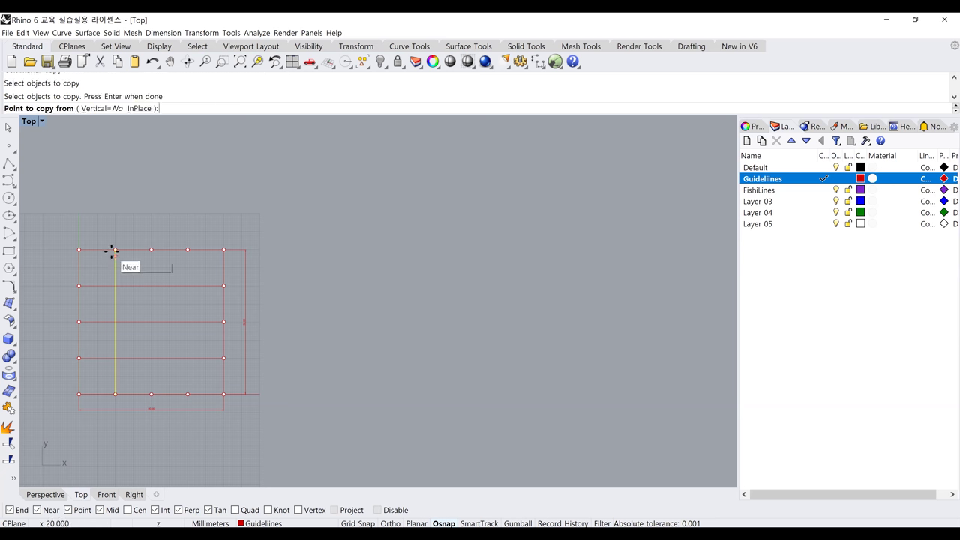
pyautogui.click(115, 250)
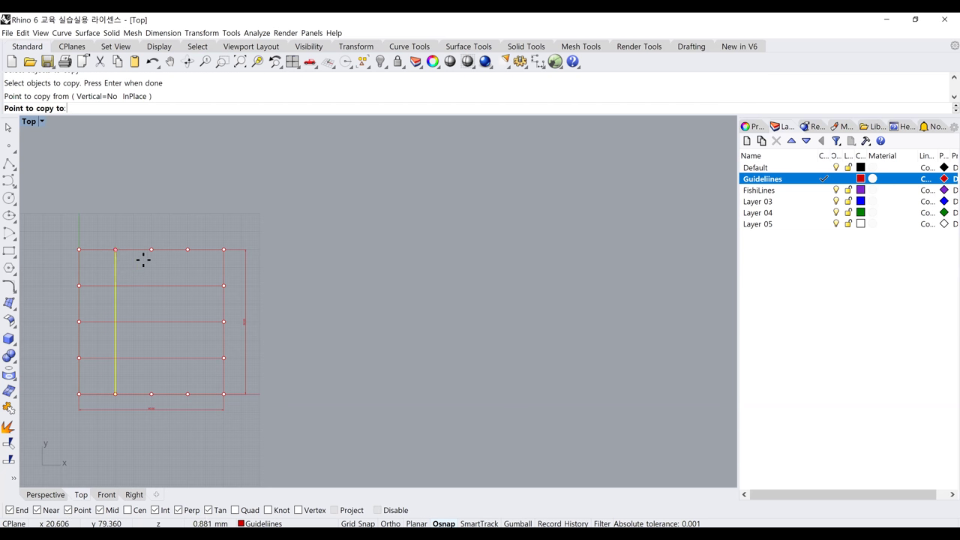
pyautogui.click(187, 250)
pyautogui.press('Return')
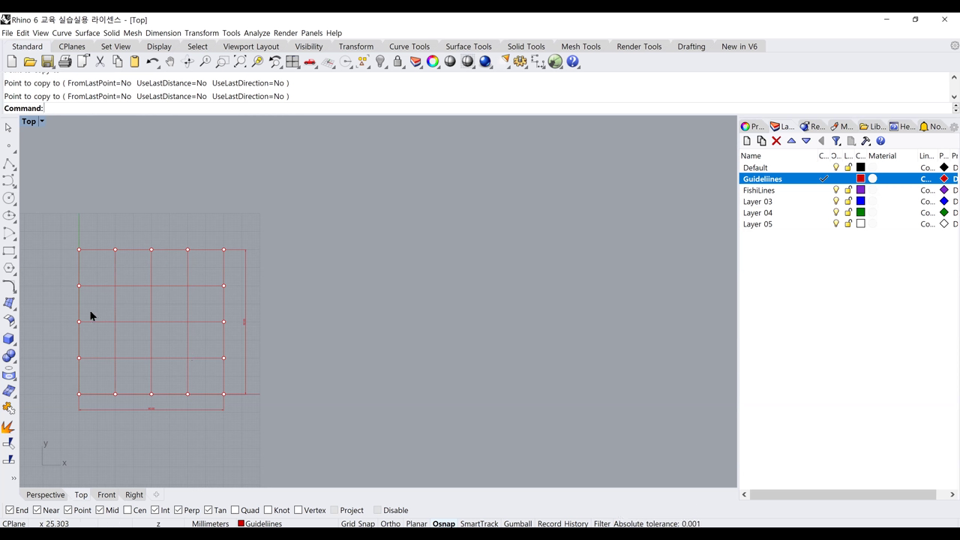
# Step: Place a single point at the grid intersection 20 mm from the square's left and bottom edges
pyautogui.click(8, 145)
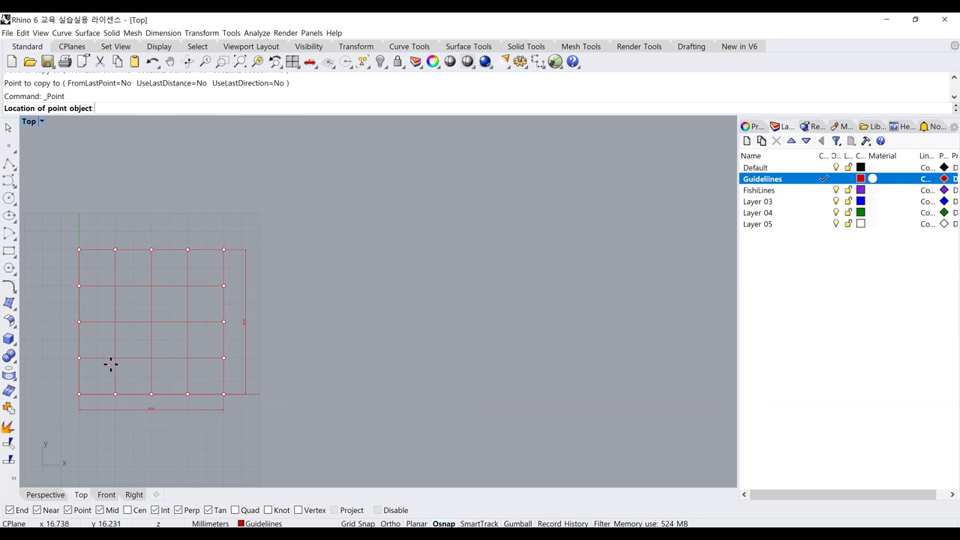
pyautogui.press('Escape')
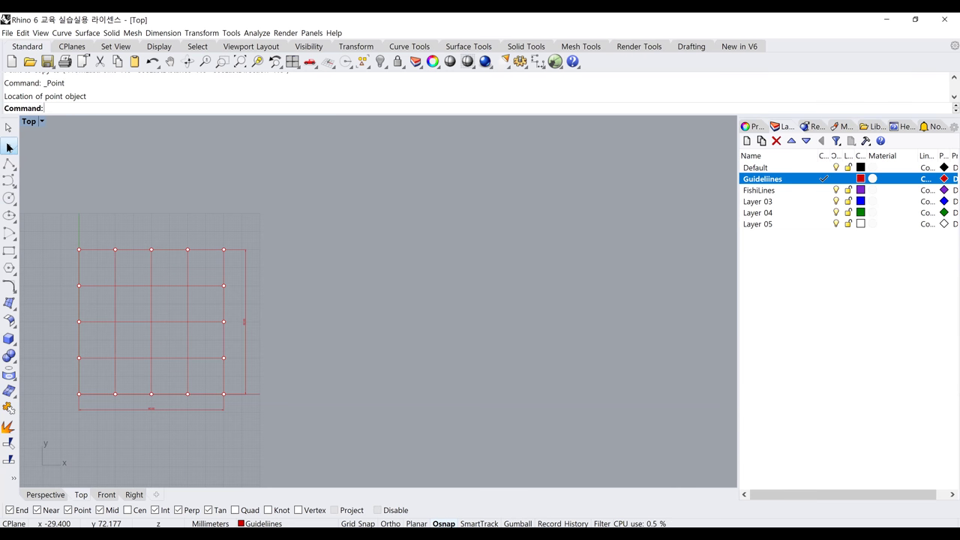
pyautogui.click(10, 148)
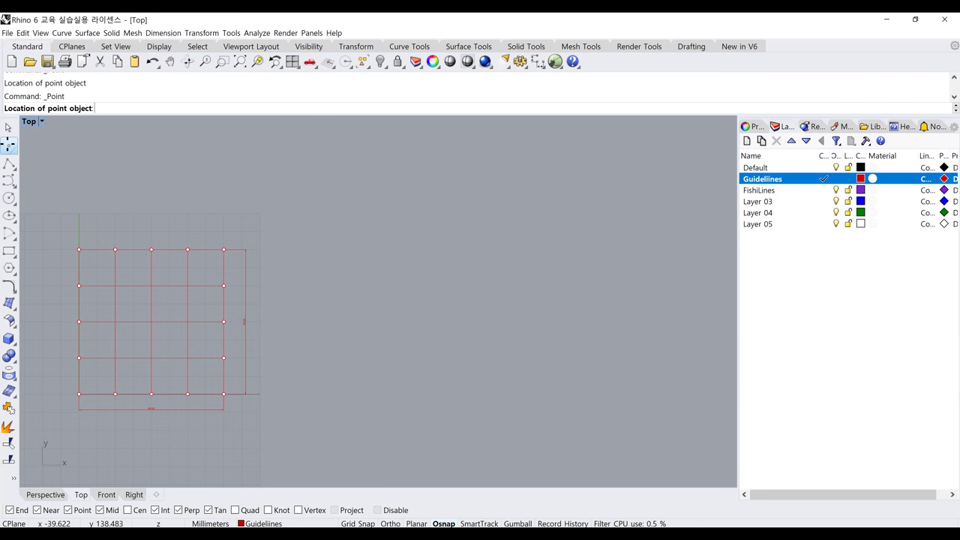
pyautogui.click(115, 358)
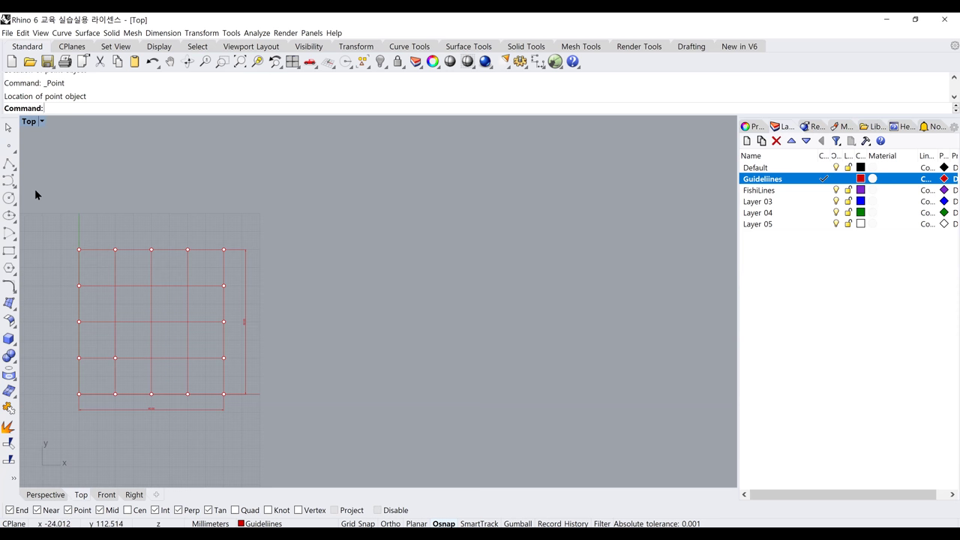
# Step: Place multiple points at the inner grid intersections (20, 40), (40, 40), (40, 20) and (60, 20)
pyautogui.rightClick(10, 148)
pyautogui.click(114, 322)
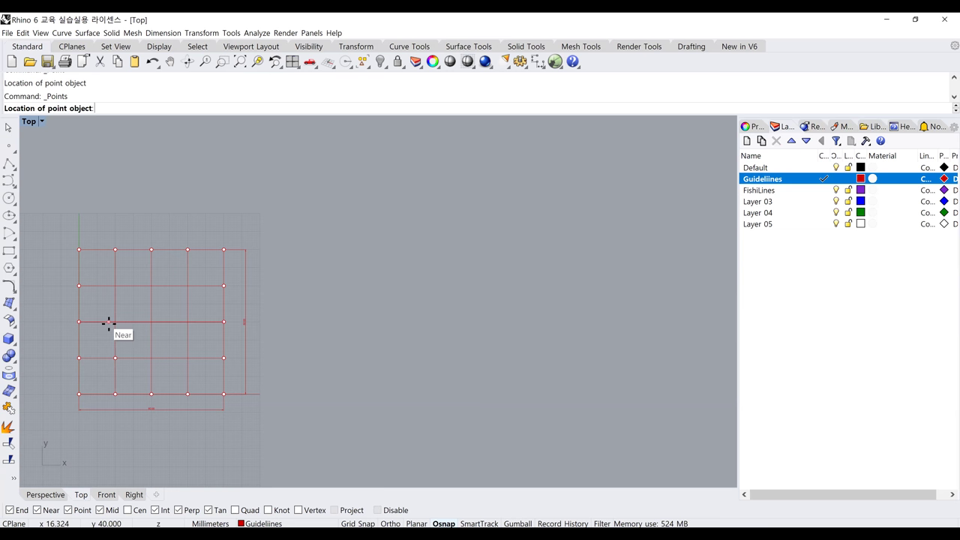
pyautogui.click(151, 322)
pyautogui.click(153, 359)
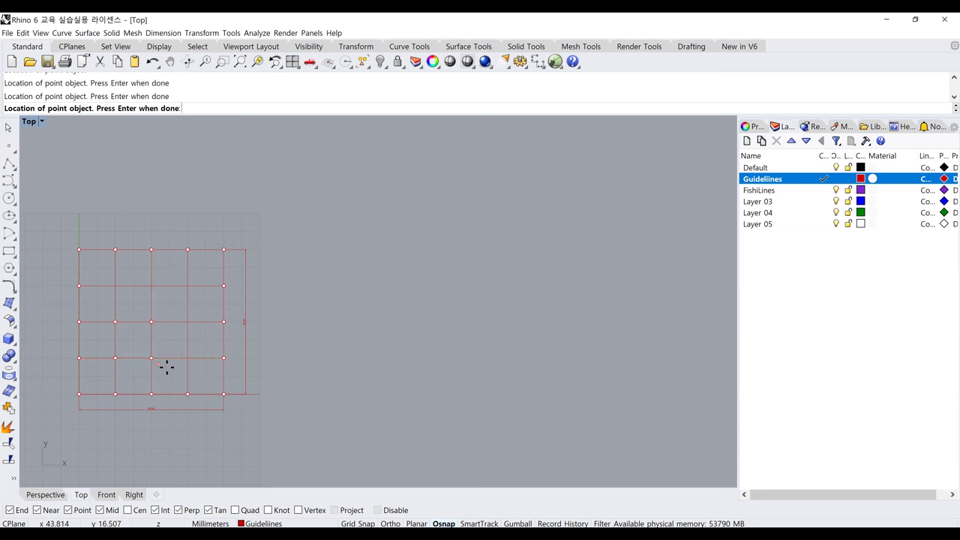
pyautogui.click(186, 359)
pyautogui.press('Return')
# Step: Place multiple points at the remaining inner grid intersections (20, 60), (40, 60), (60, 60) and (60, 40)
pyautogui.press('Return')
pyautogui.click(133, 288)
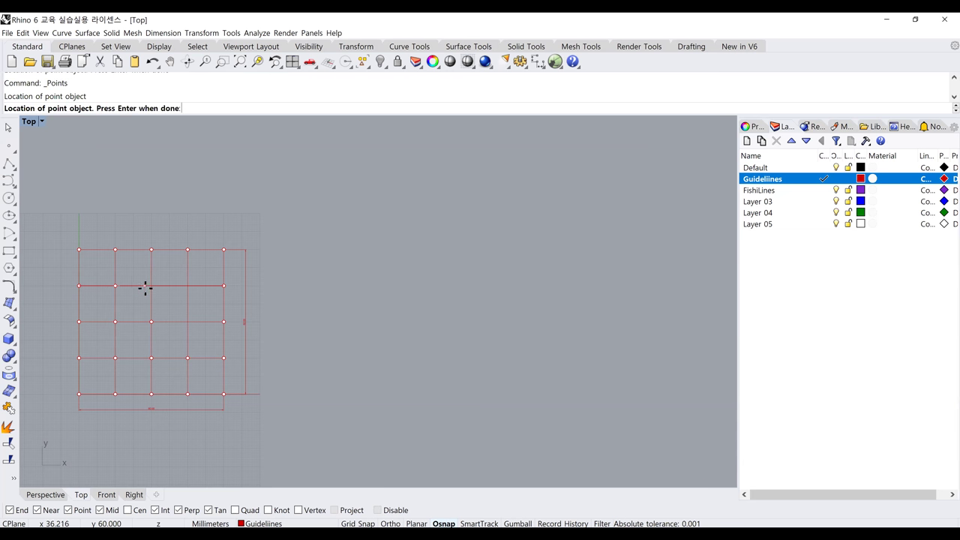
pyautogui.click(151, 286)
pyautogui.click(188, 285)
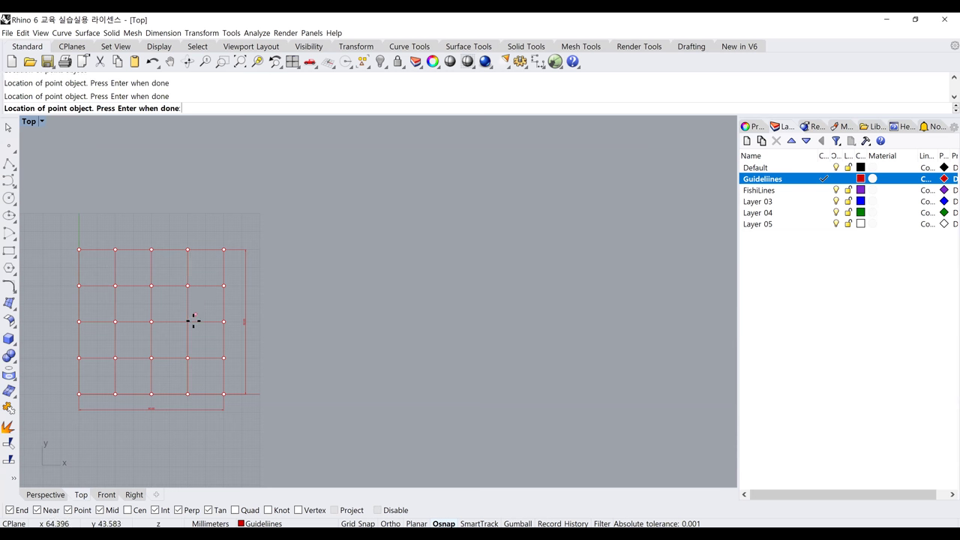
pyautogui.press('Return')
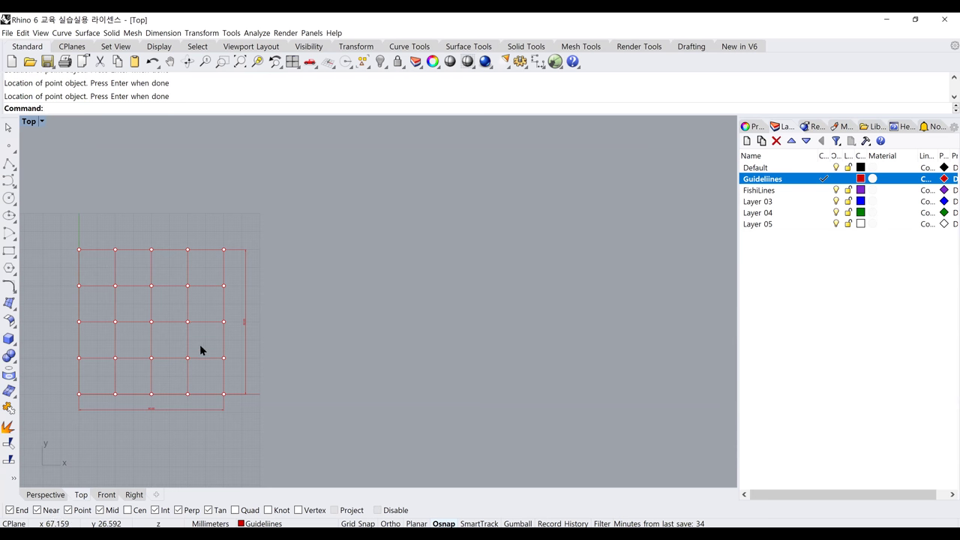
# Step: Select all point objects in the drawing with a selection command and delete them
pyautogui.write('l')
pyautogui.press('BackSpace')
pyautogui.press('BackSpace')
pyautogui.write('Sel')
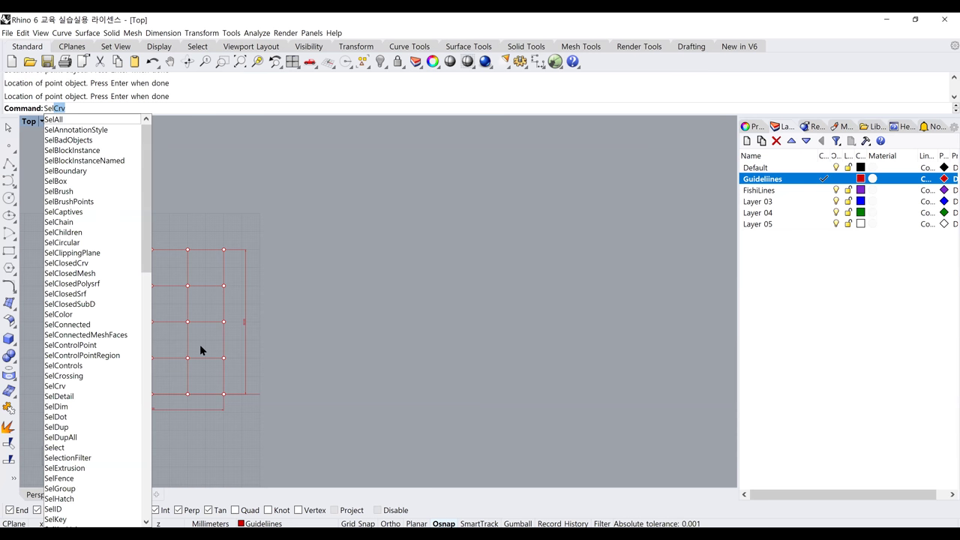
pyautogui.write('P')
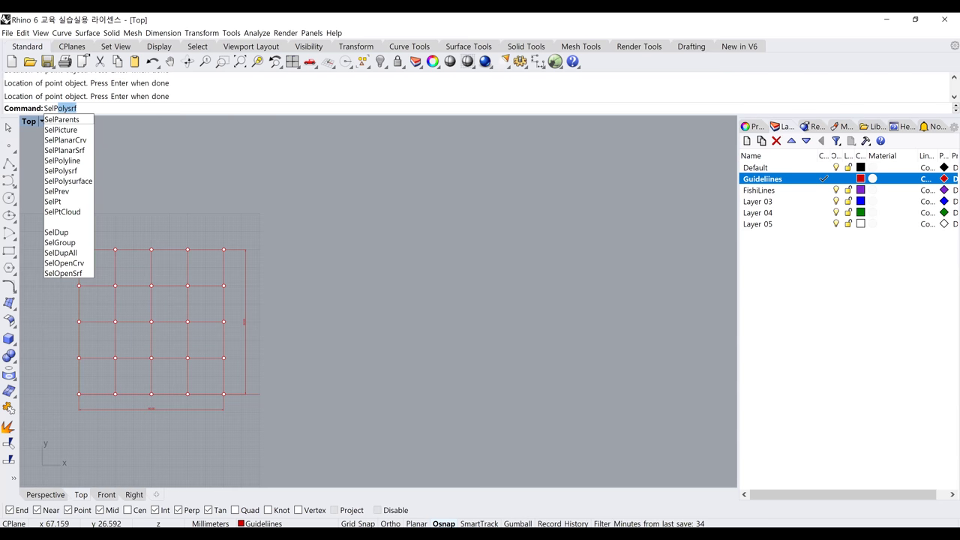
pyautogui.write('ts')
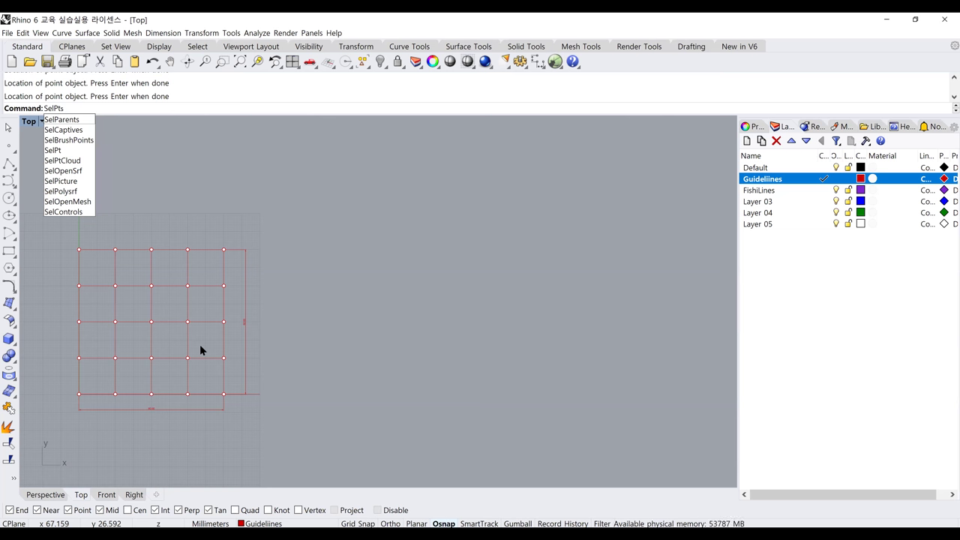
pyautogui.press('Return')
pyautogui.press('Delete')
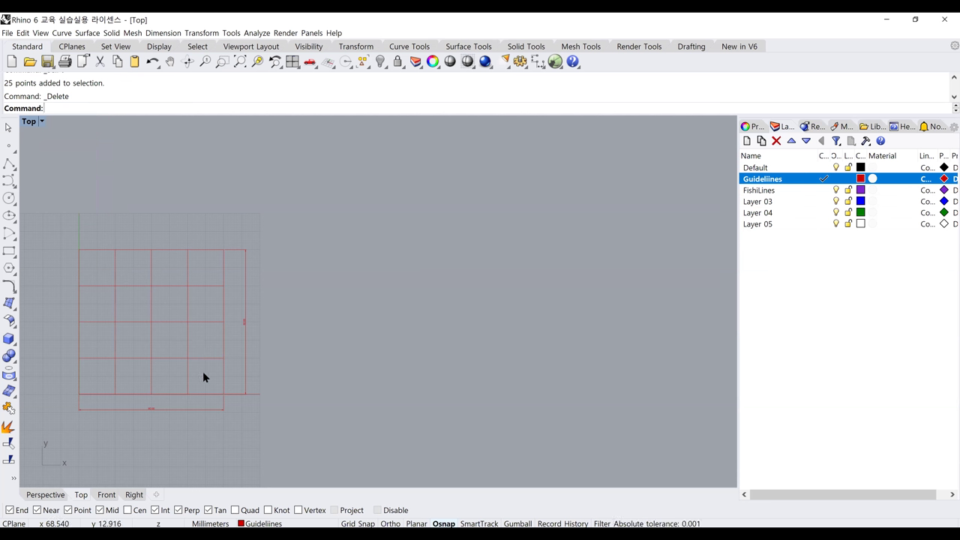
# Step: Select the square and all inner grid lines without the dimensions, and create points at their crossings with Intersect
pyautogui.moveTo(52, 223); pyautogui.dragTo(229, 403)
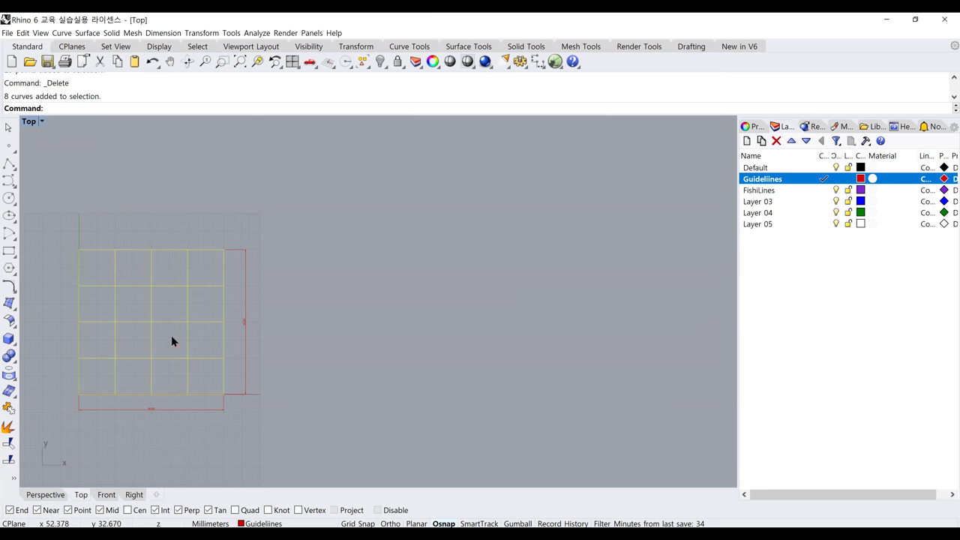
pyautogui.write('Intes')
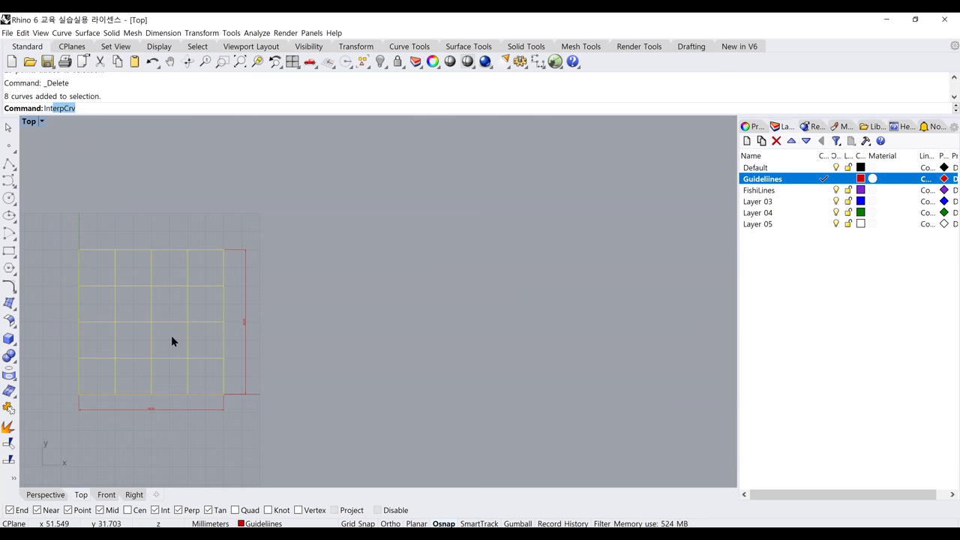
pyautogui.write('e')
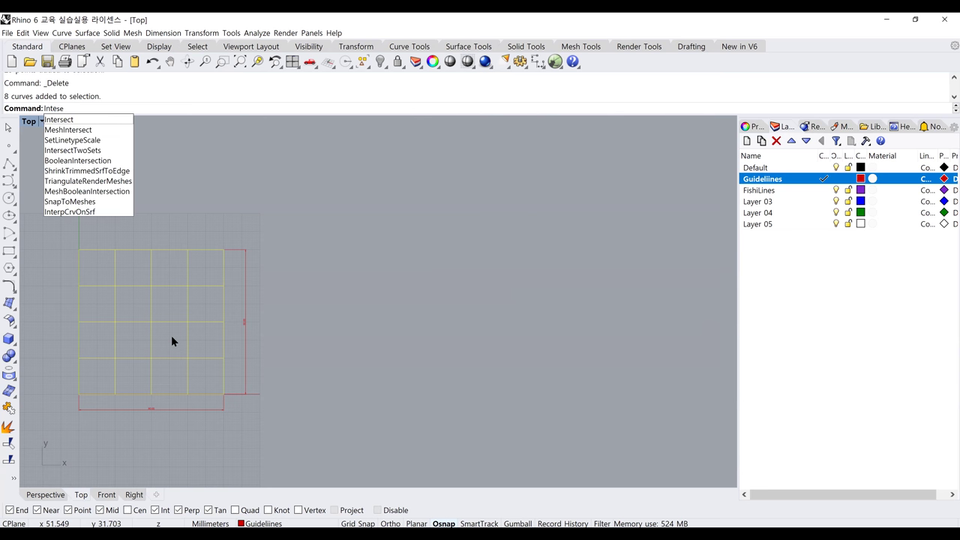
pyautogui.press('Return')
pyautogui.click(49, 354)
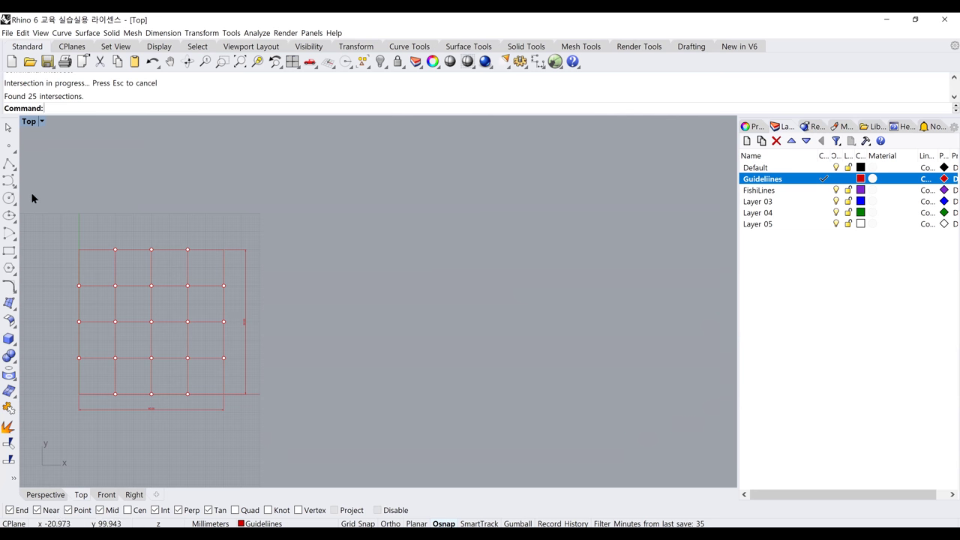
# Step: Place multiple points at the four corners of the 80 mm square
pyautogui.click(9, 145)
pyautogui.press('Escape')
pyautogui.rightClick(9, 148)
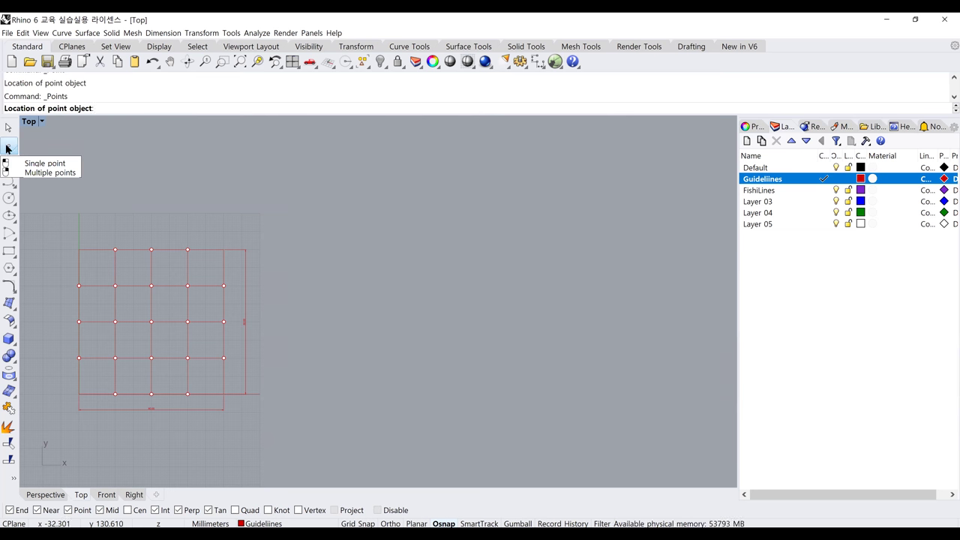
pyautogui.click(79, 249)
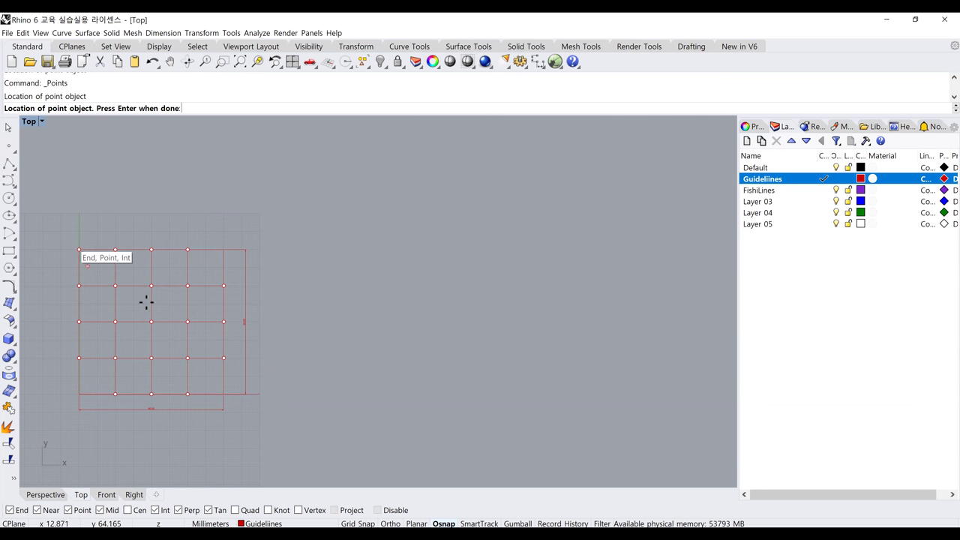
pyautogui.click(222, 250)
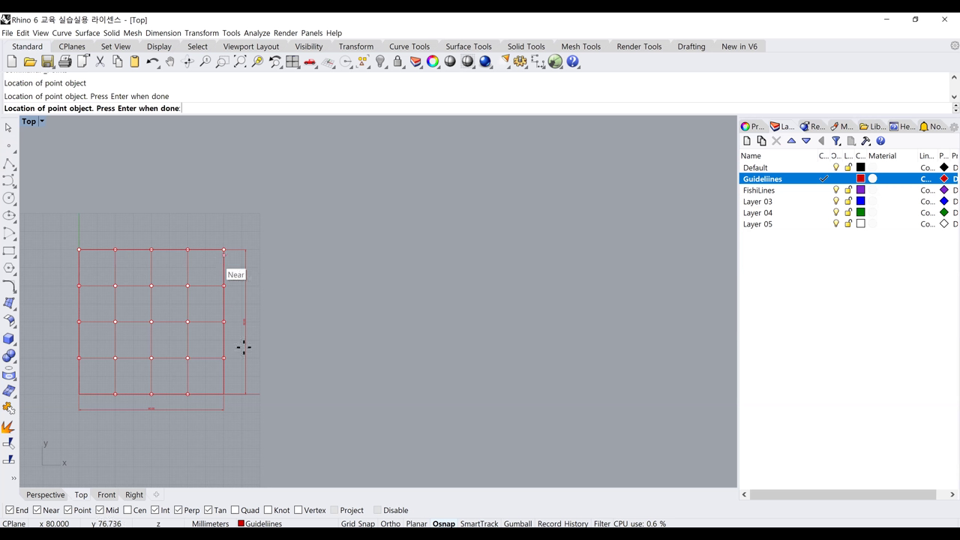
pyautogui.click(225, 393)
pyautogui.click(80, 396)
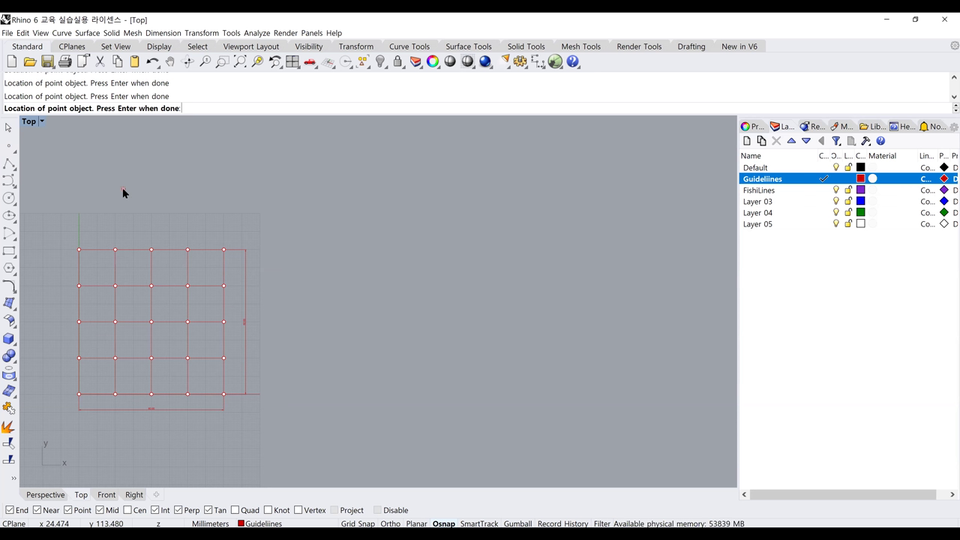
pyautogui.press('Escape')
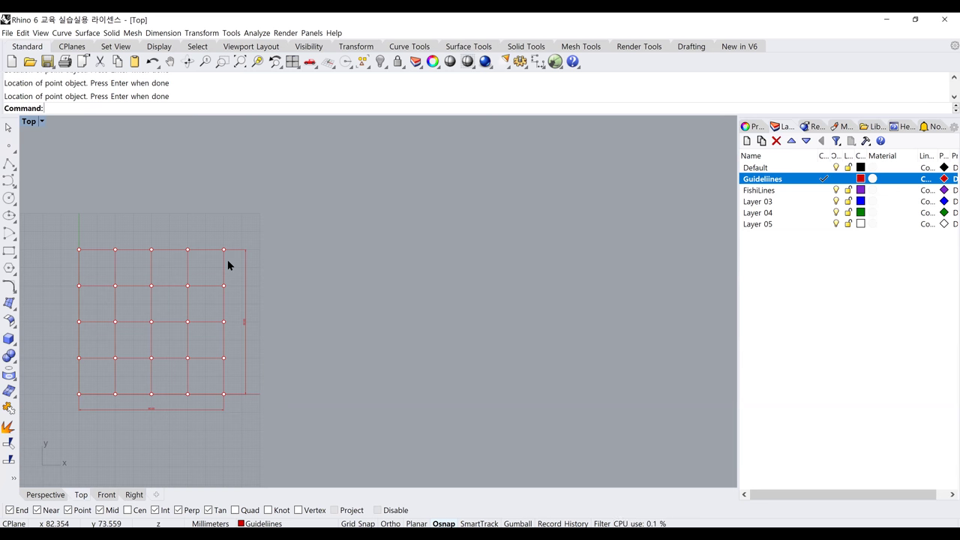
# Step: Open Grasshopper, look over the legopart1 definition on its canvas and close the editor window
pyautogui.scroll(1, 227, 260)
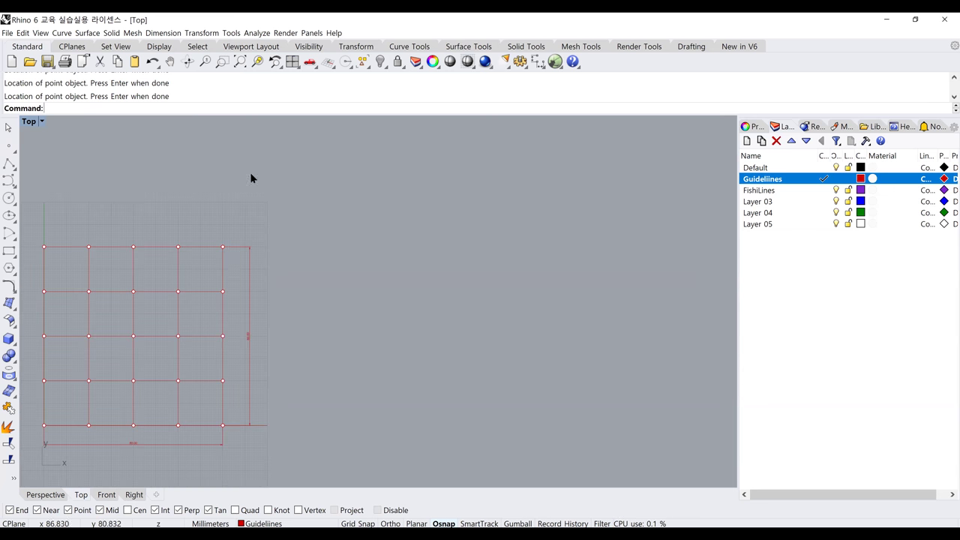
pyautogui.click(231, 33)
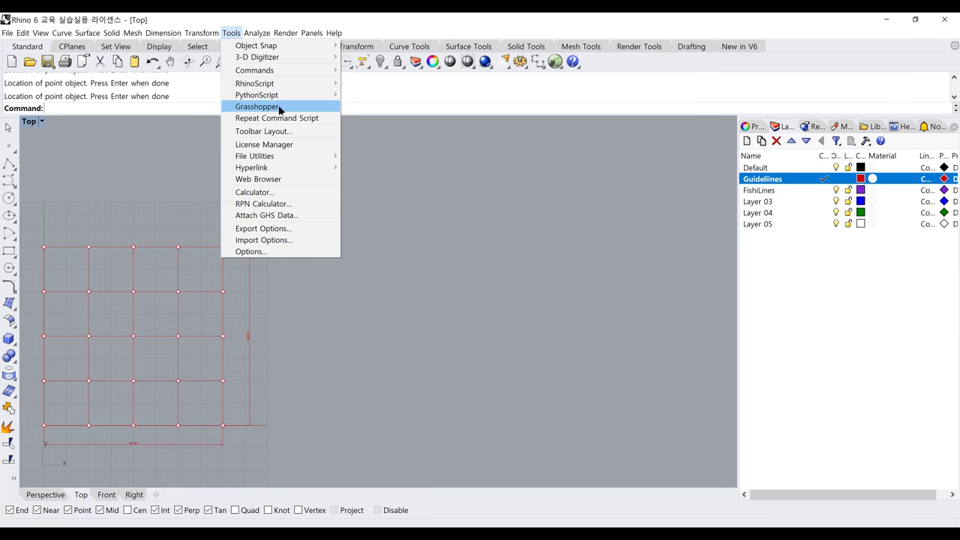
pyautogui.click(279, 107)
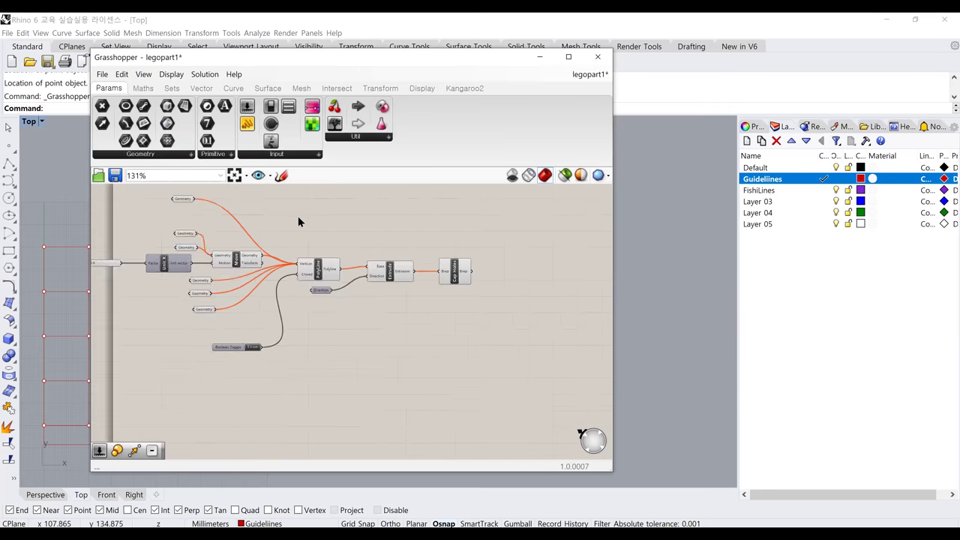
pyautogui.scroll(-5, 298, 216)
pyautogui.moveTo(142, 216); pyautogui.dragTo(352, 341)
pyautogui.click(294, 244)
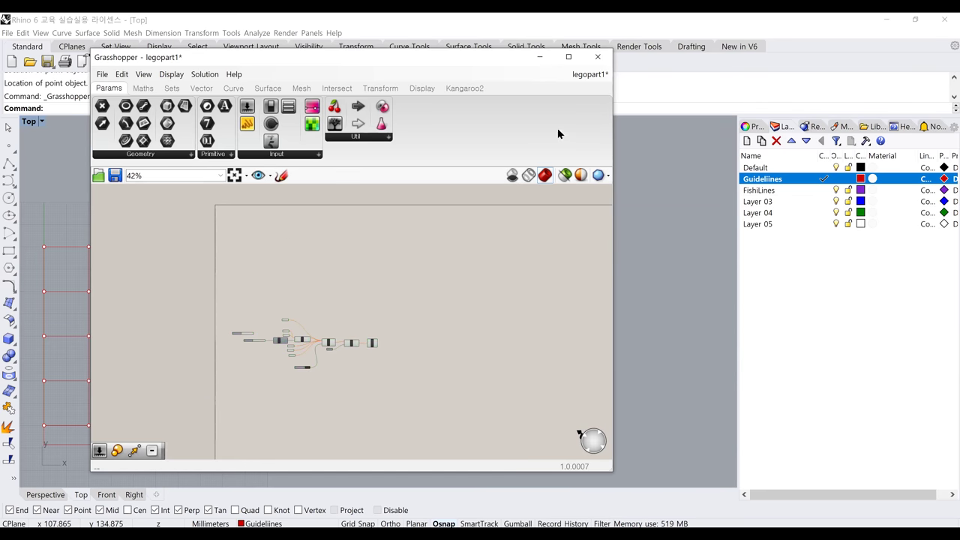
pyautogui.click(598, 57)
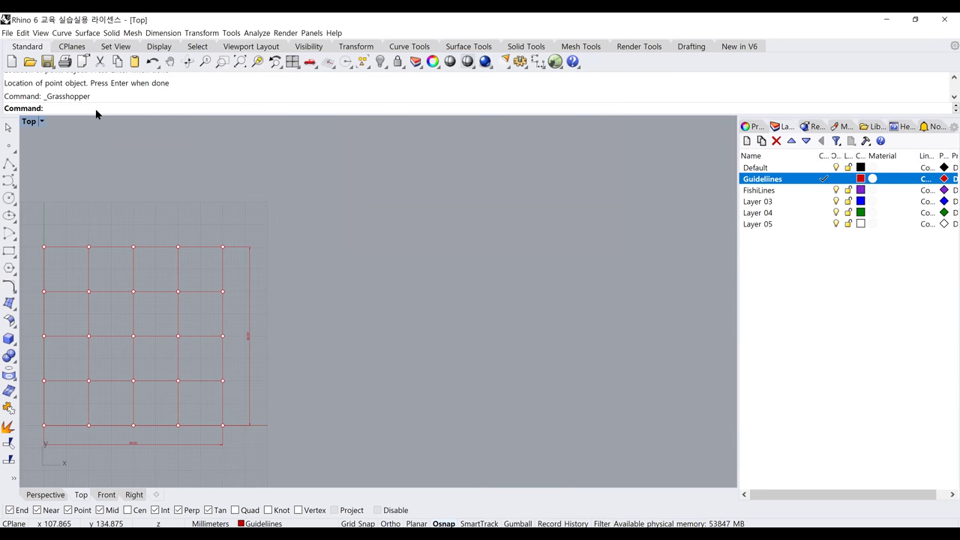
# Step: Reopen the Grasshopper editor with its command, keeping the legopart1 definition on the canvas
pyautogui.write('Grasshopper')
pyautogui.press('Return')
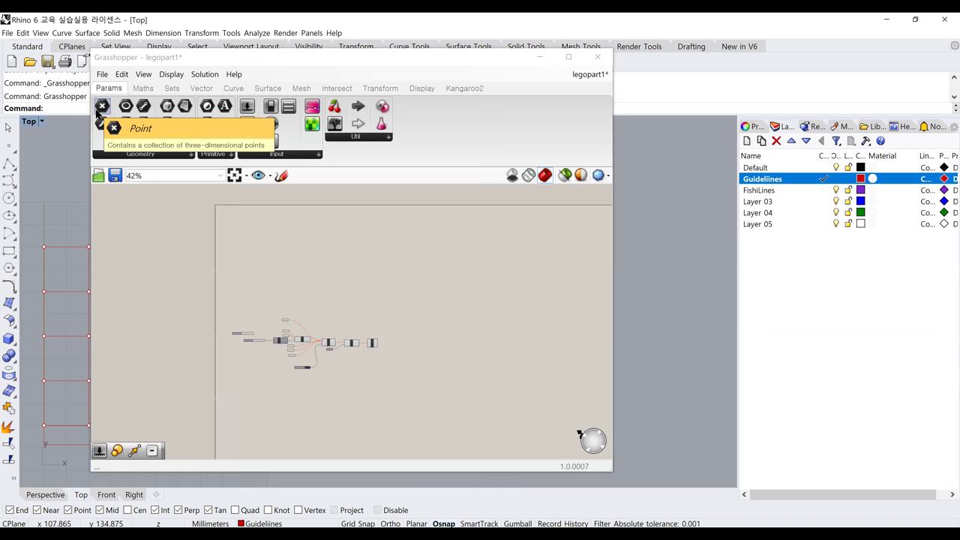
pyautogui.scroll(-2, 247, 247)
pyautogui.moveTo(346, 248); pyautogui.dragTo(246, 212, button='right')
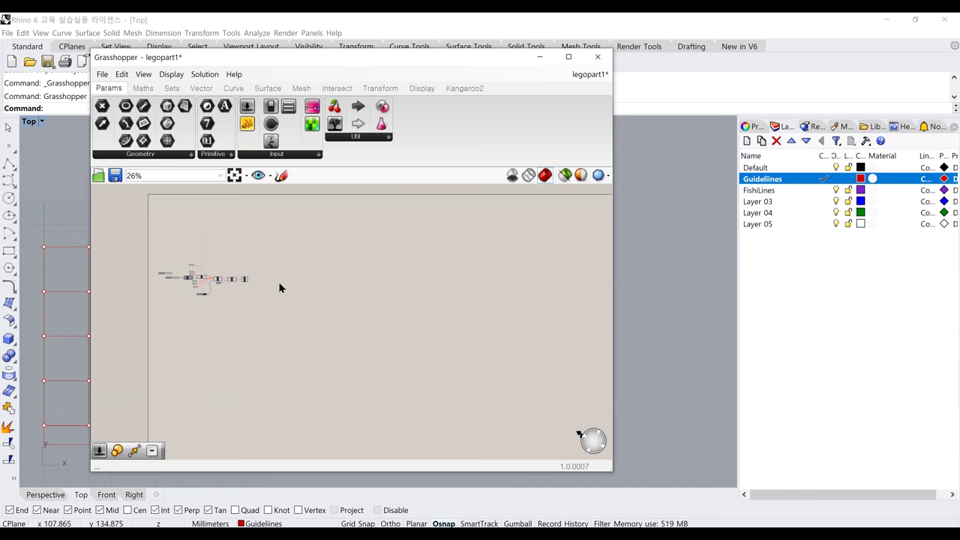
pyautogui.scroll(-4, 272, 361)
pyautogui.scroll(4, 228, 279)
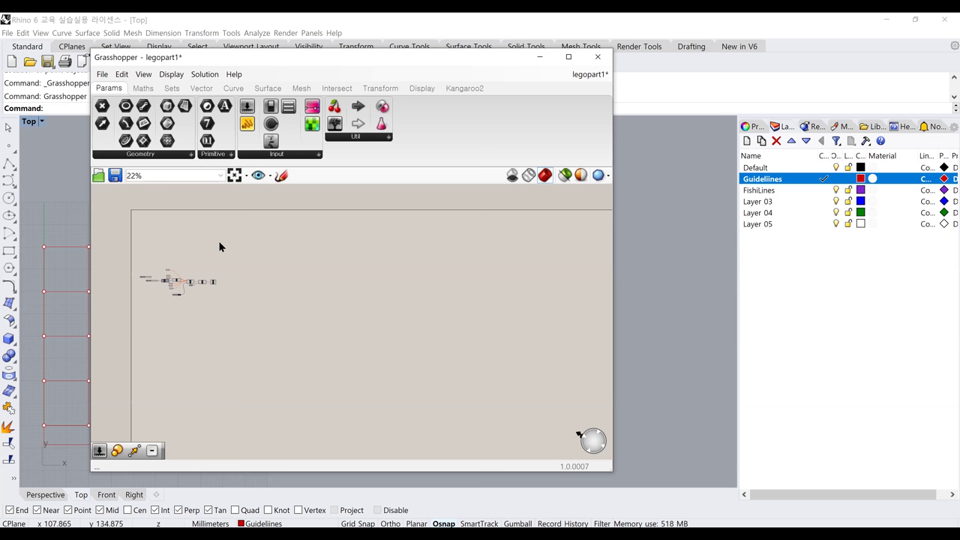
pyautogui.moveTo(218, 245)
pyautogui.mouseDown(button='right')
pyautogui.moveTo(190, 216)
pyautogui.moveTo(204, 234)
pyautogui.mouseUp(button='right')
pyautogui.scroll(3, 155, 233)
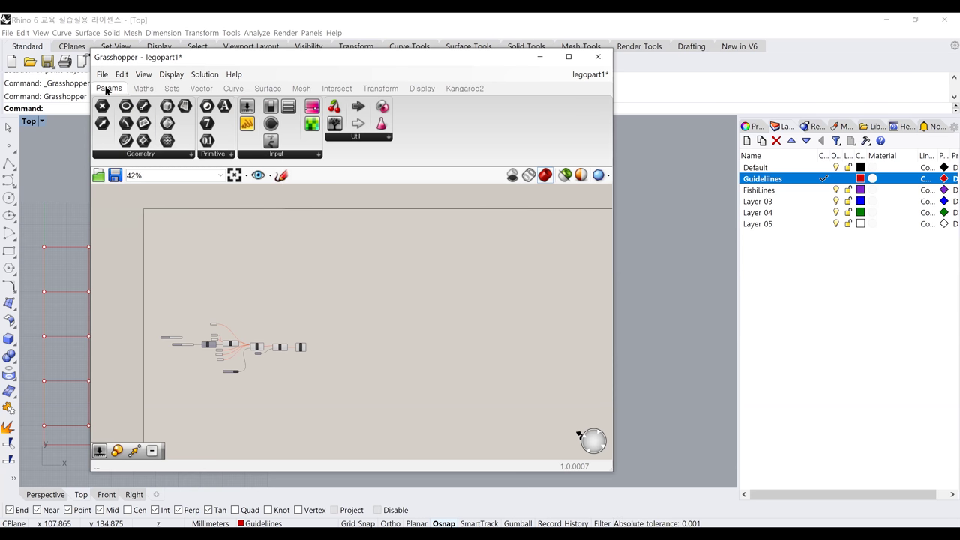
# Step: Look through the Grasshopper component categories from Params, Maths and Sets to Transform, Display and Kangaroo2
pyautogui.moveTo(107, 90)
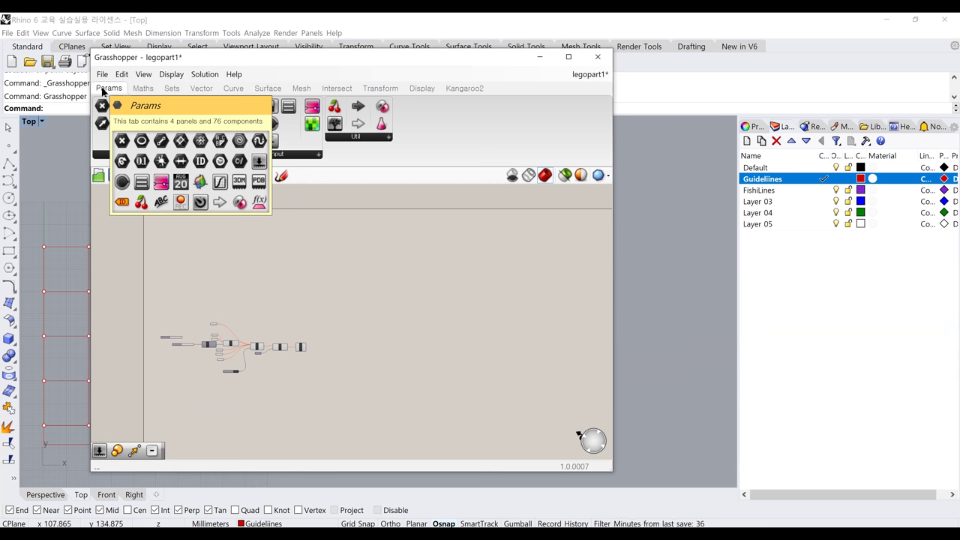
pyautogui.click(143, 88)
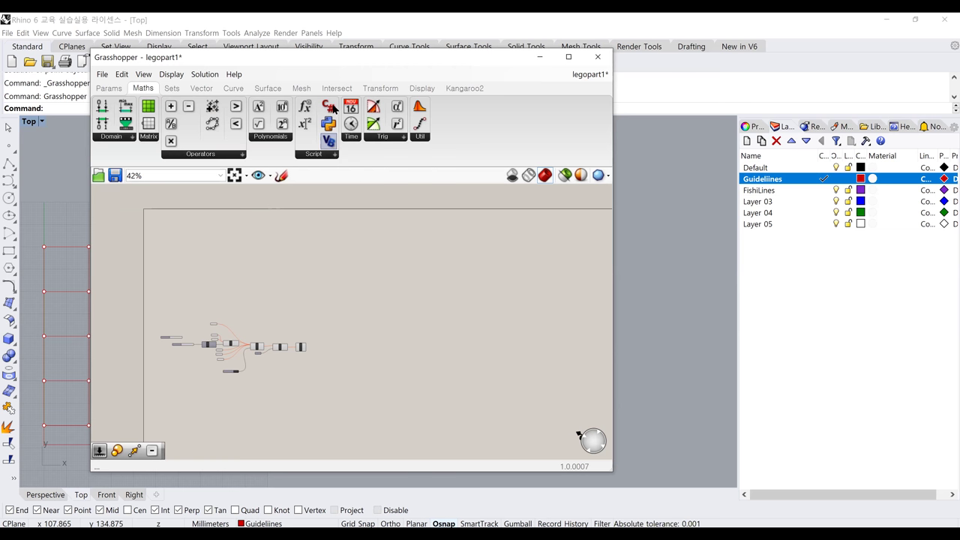
pyautogui.click(173, 88)
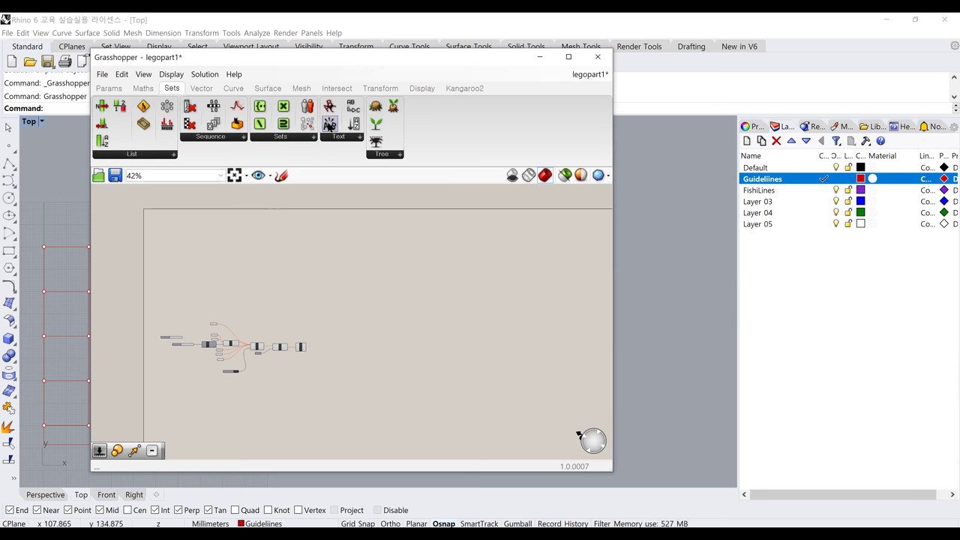
pyautogui.click(203, 89)
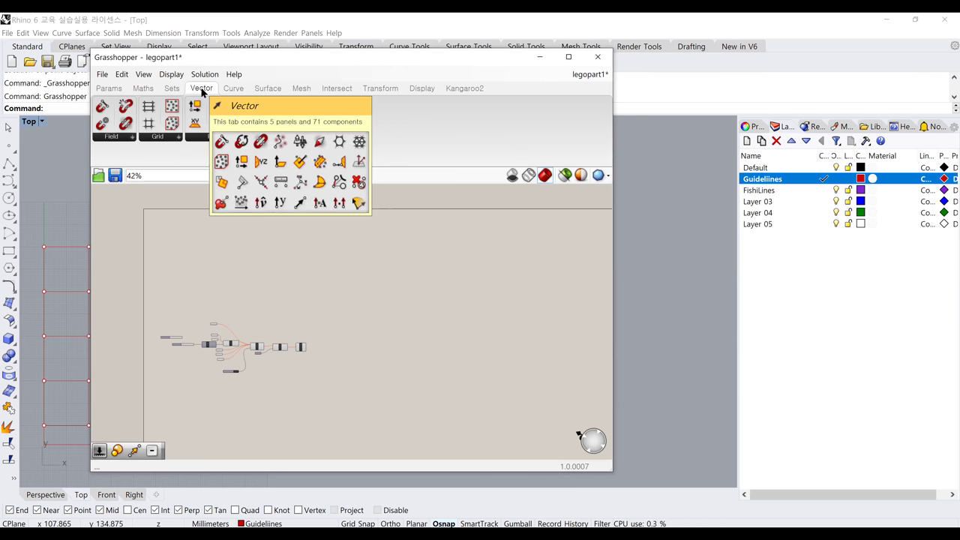
pyautogui.click(233, 89)
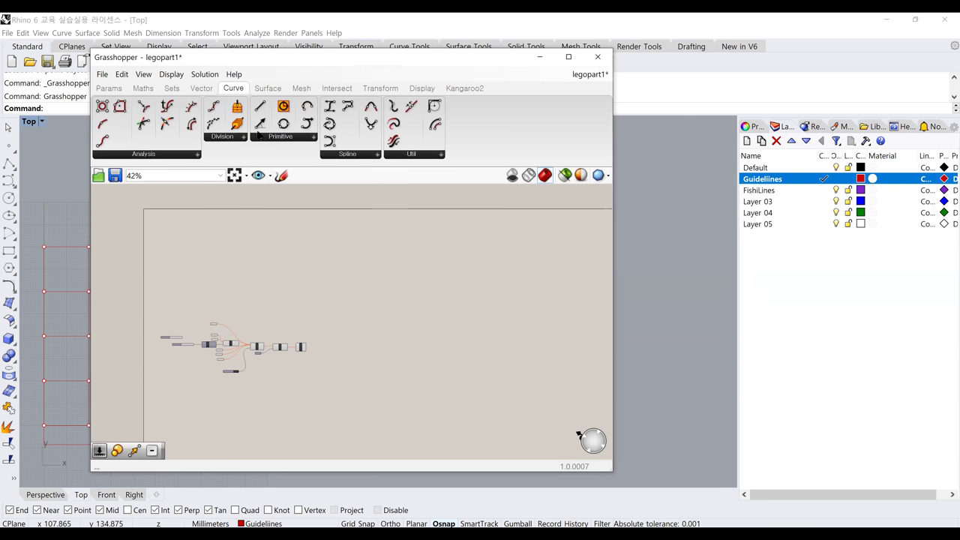
pyautogui.click(268, 89)
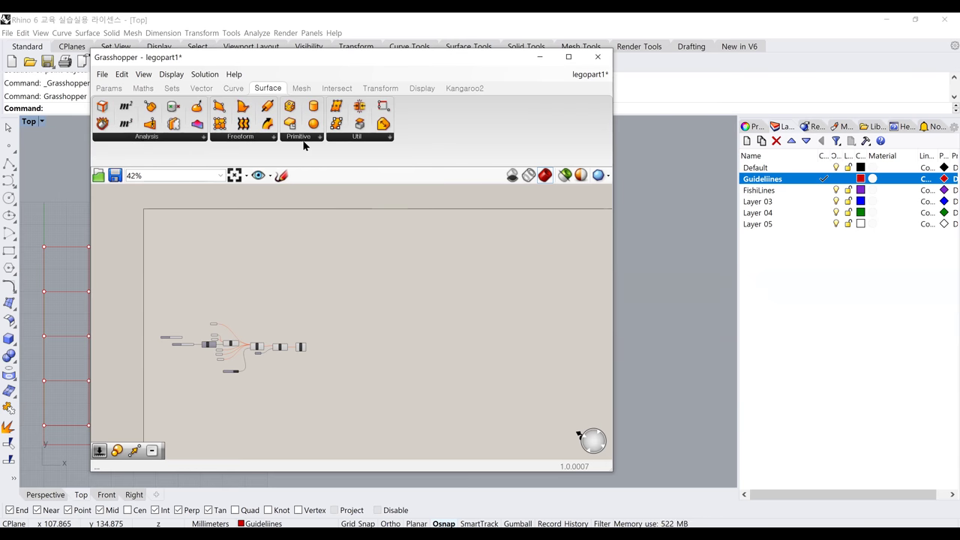
pyautogui.click(302, 89)
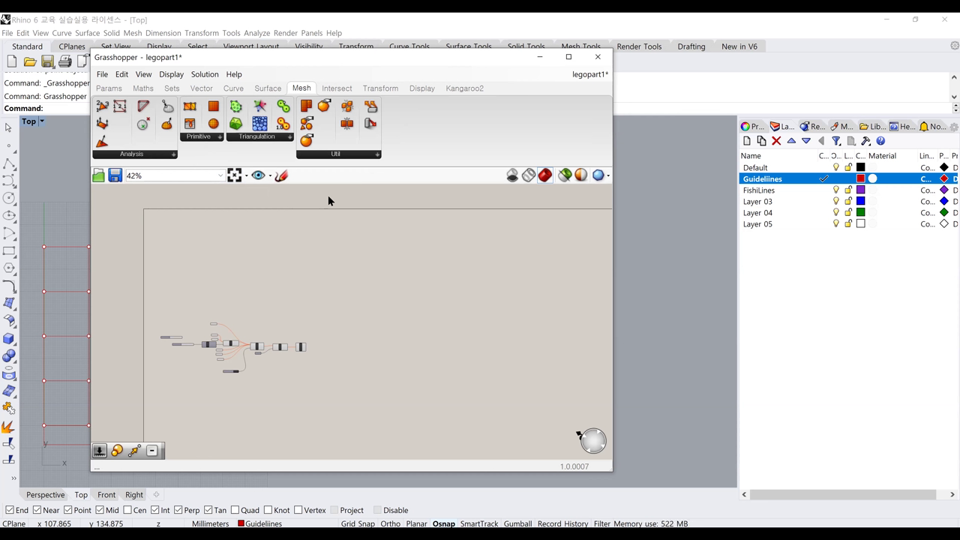
pyautogui.click(335, 88)
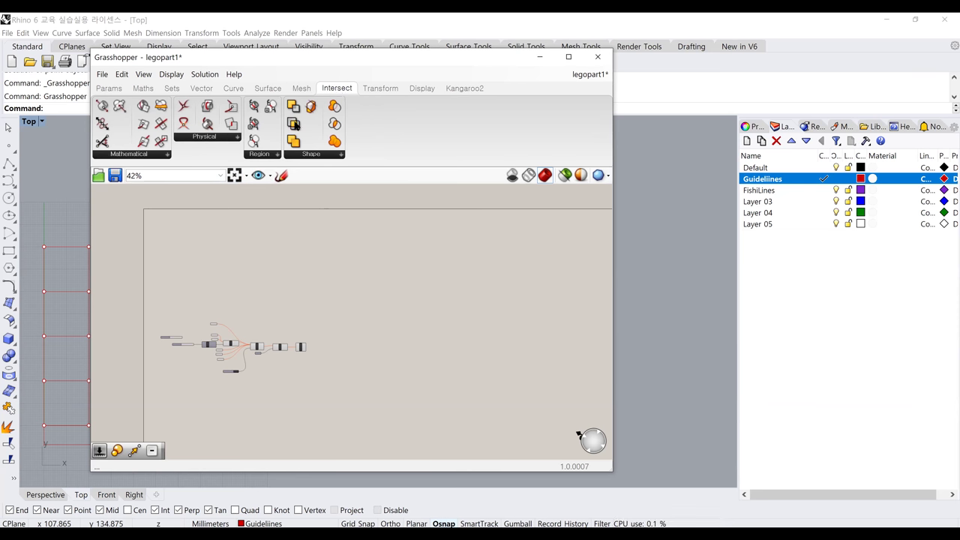
pyautogui.click(373, 89)
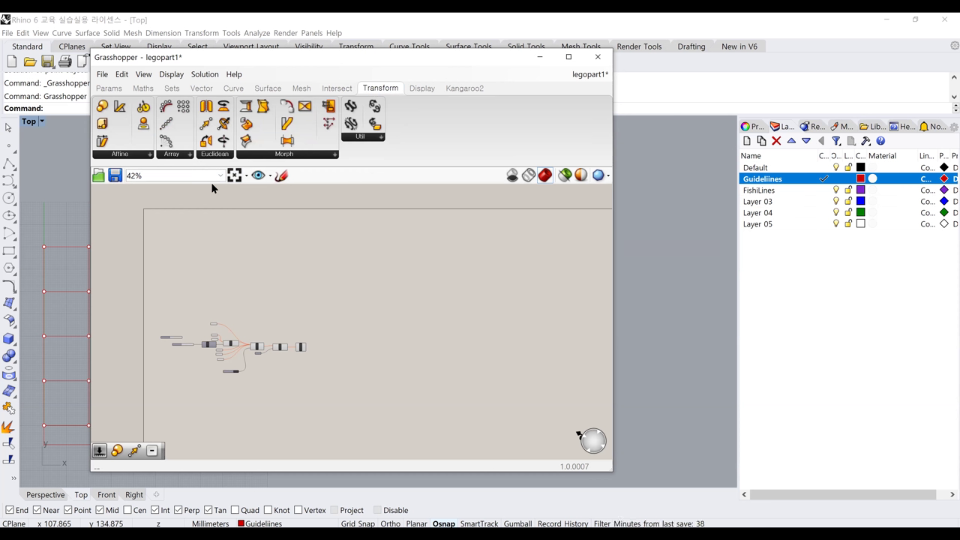
pyautogui.click(423, 90)
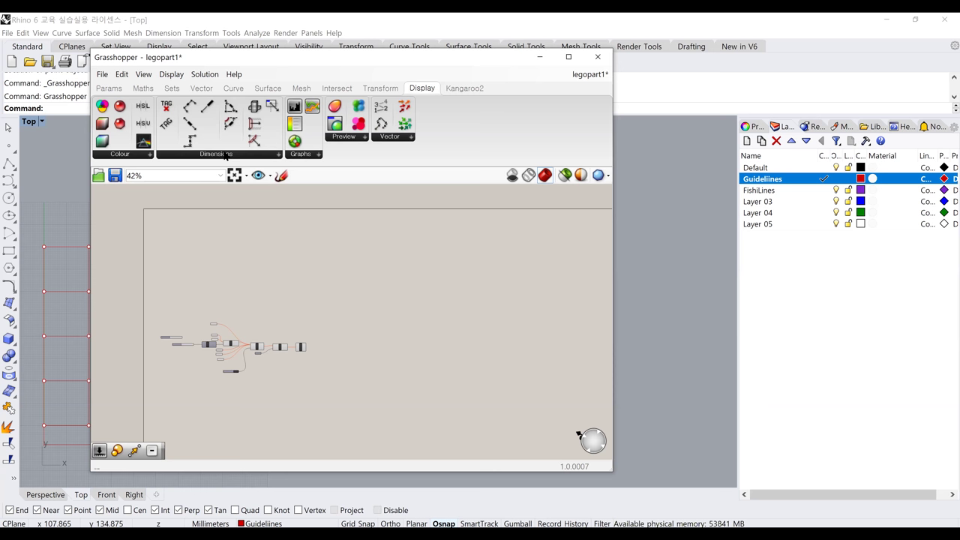
pyautogui.click(457, 88)
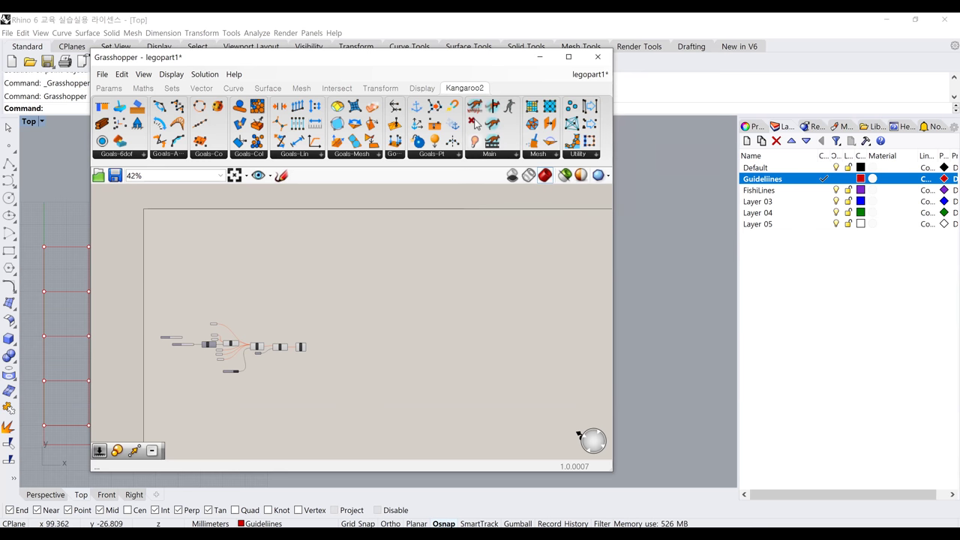
pyautogui.click(325, 517)
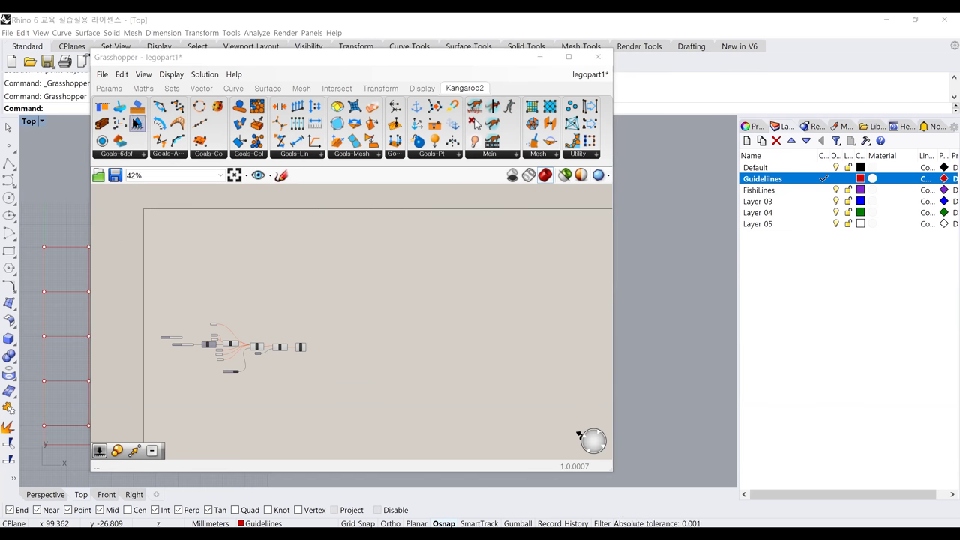
pyautogui.click(110, 89)
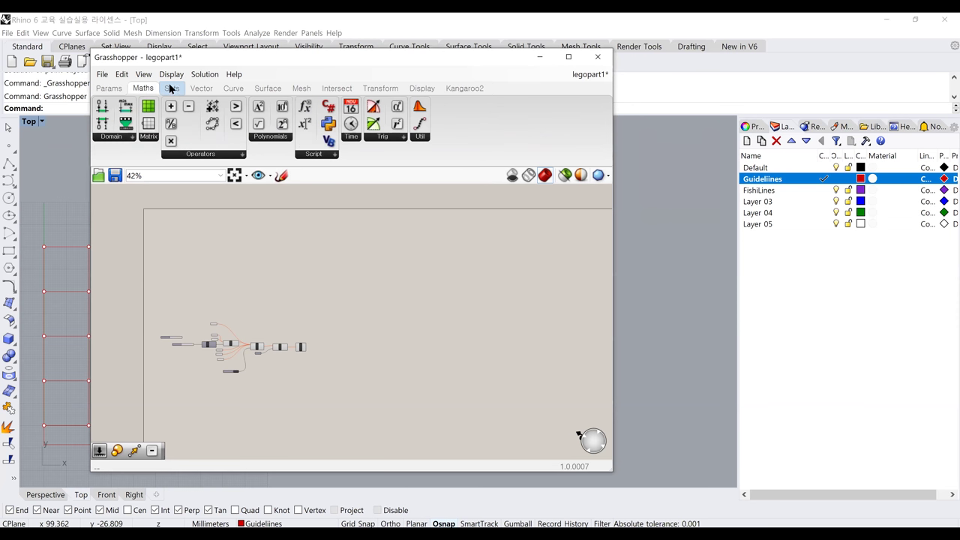
pyautogui.click(171, 88)
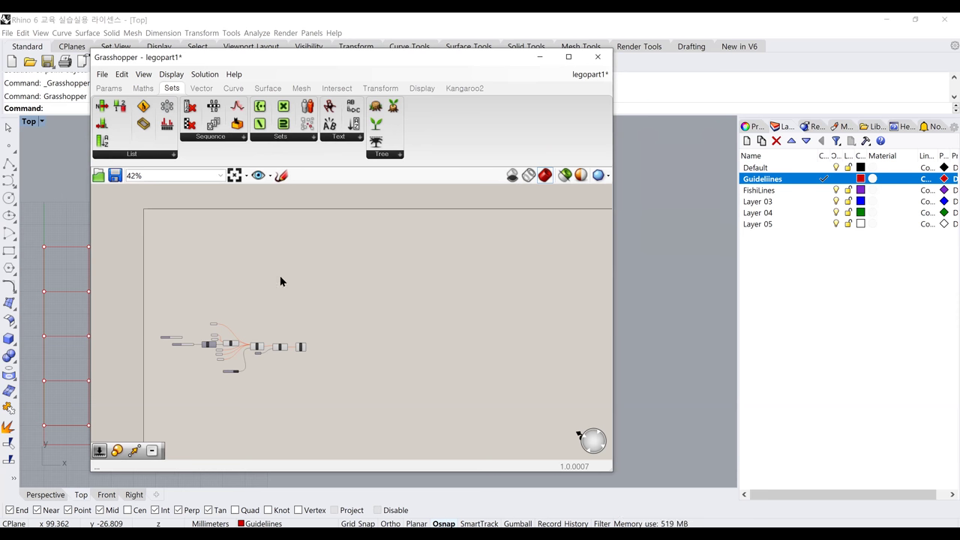
# Step: Search for components on the canvas with the keywords "geome", "point" and "line", closing each search without placing anything
pyautogui.doubleClick(229, 255)
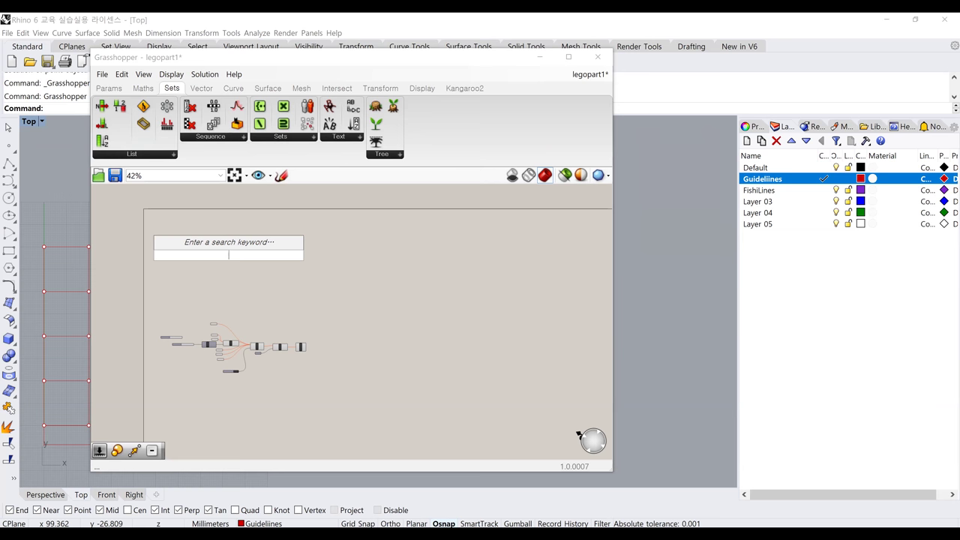
pyautogui.write('geome')
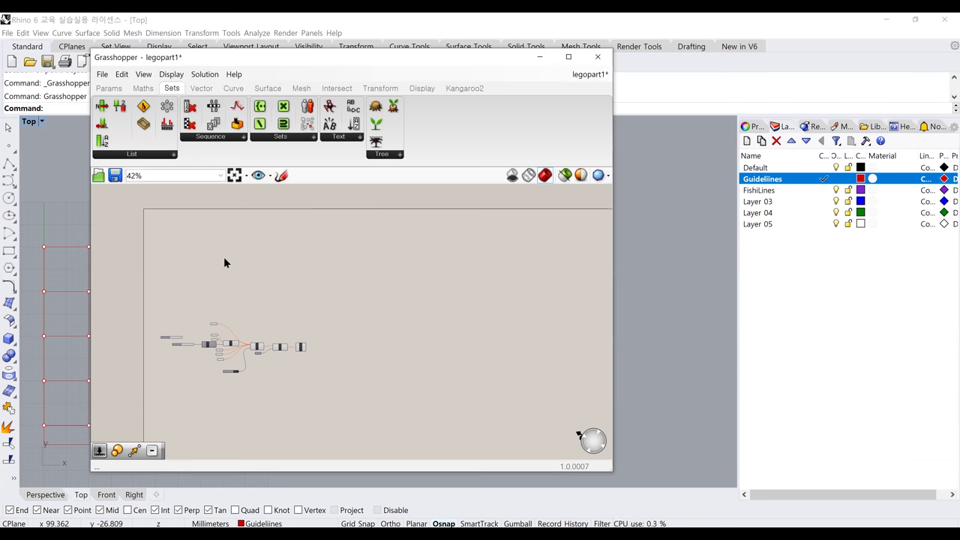
pyautogui.doubleClick(232, 264)
pyautogui.write('point')
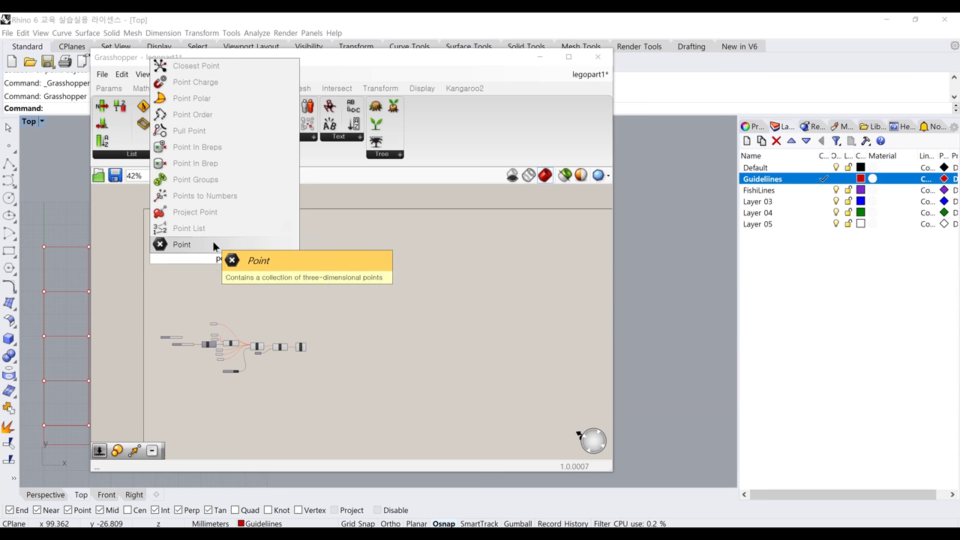
pyautogui.click(239, 274)
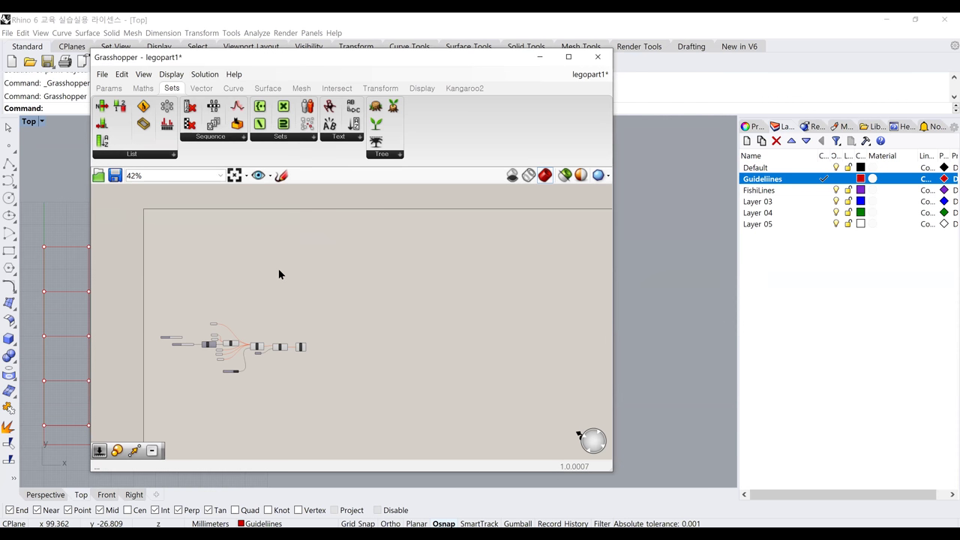
pyautogui.doubleClick(279, 274)
pyautogui.write('line')
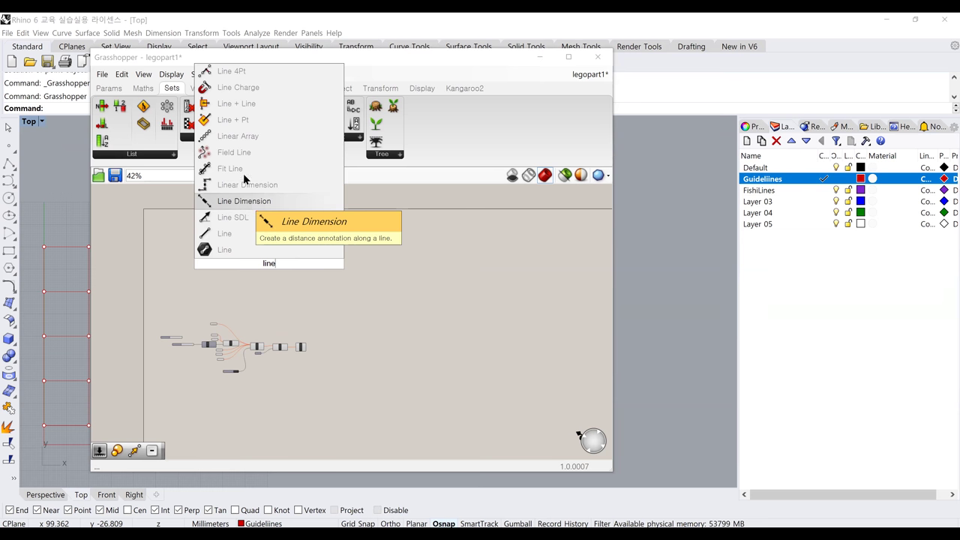
pyautogui.click(178, 244)
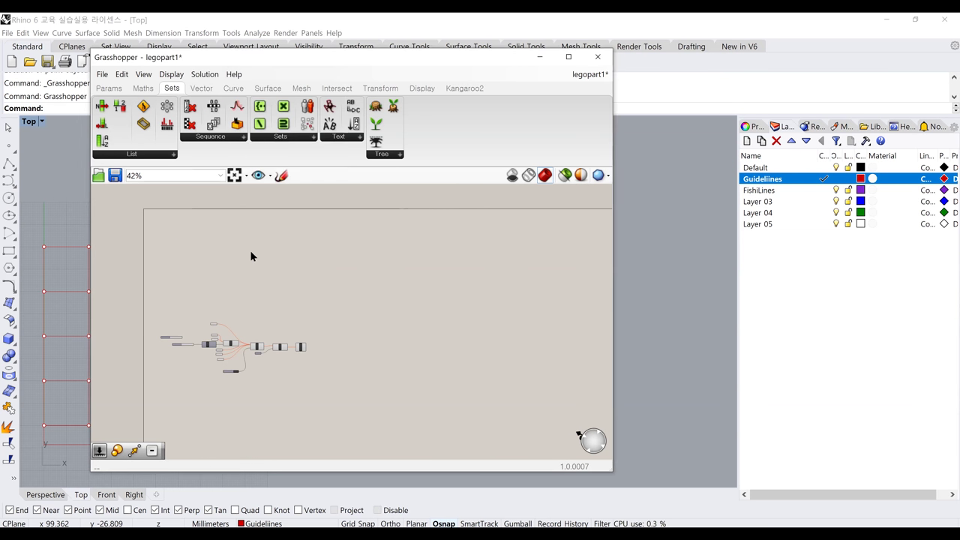
# Step: Search for components with the keyword "surface" and dismiss the list without placing one
pyautogui.doubleClick(214, 234)
pyautogui.write('sufr')
pyautogui.press('BackSpace')
pyautogui.press('BackSpace')
pyautogui.write('rface')
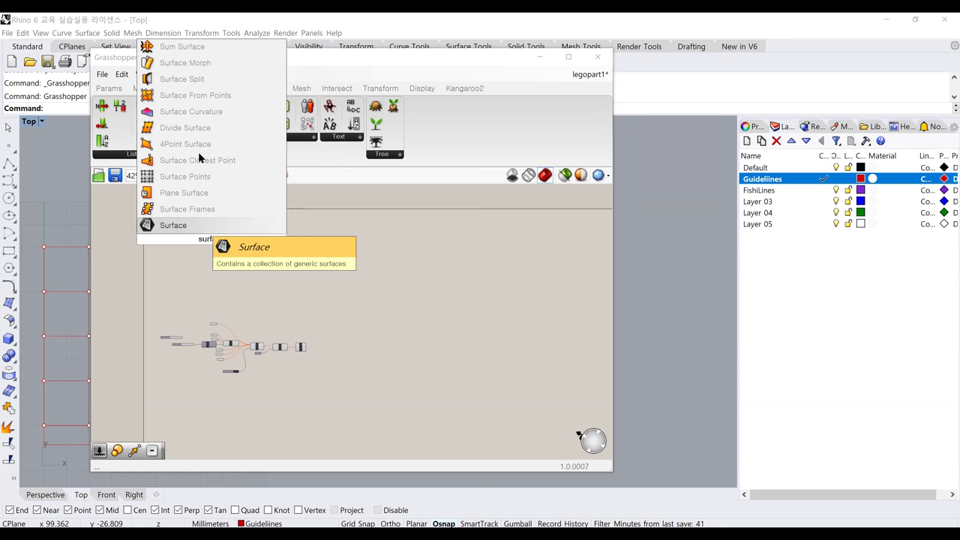
pyautogui.press('Escape')
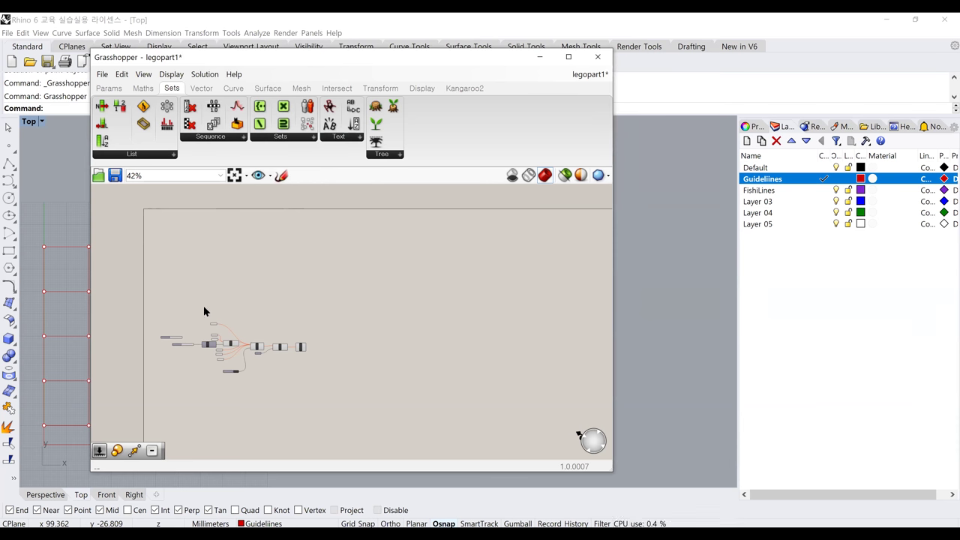
# Step: Look up the PolyLine and Extrude components used in the definition through the component search, without placing them
pyautogui.scroll(4, 207, 312)
pyautogui.scroll(5, 255, 321)
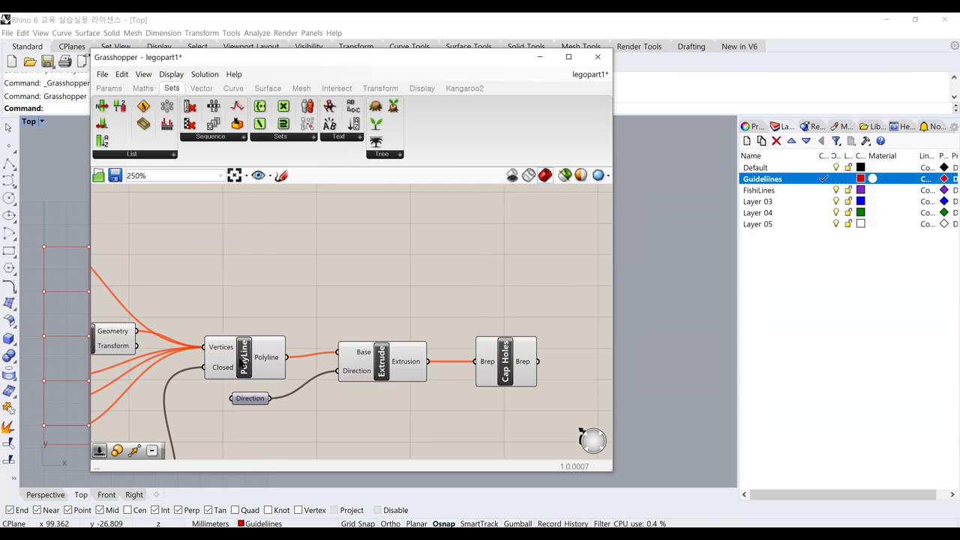
pyautogui.doubleClick(268, 246)
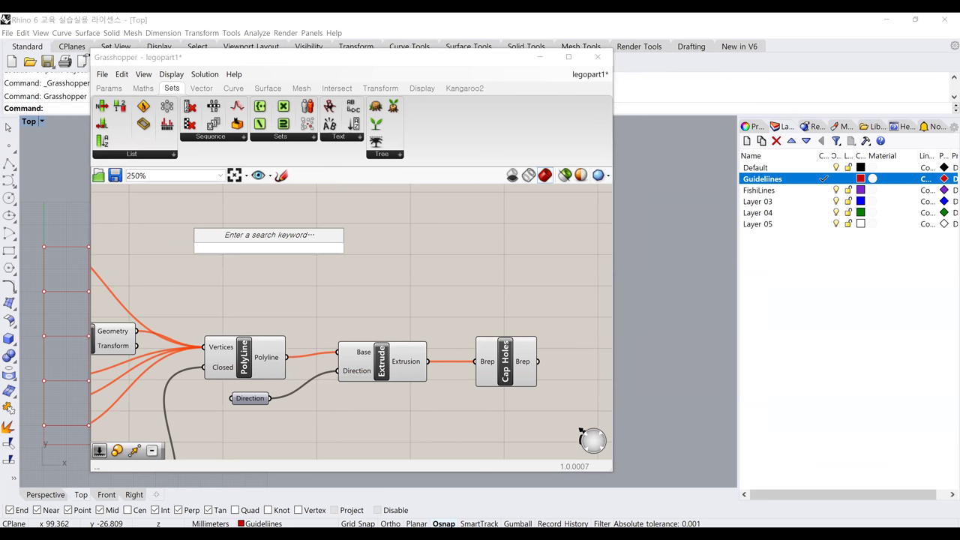
pyautogui.write('polylin')
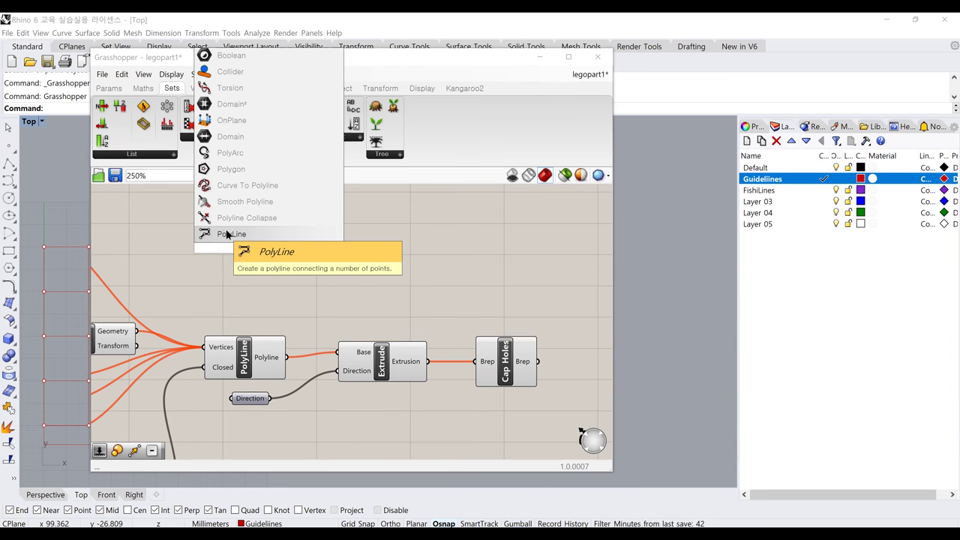
pyautogui.scroll(-3, 277, 292)
pyautogui.click(281, 243)
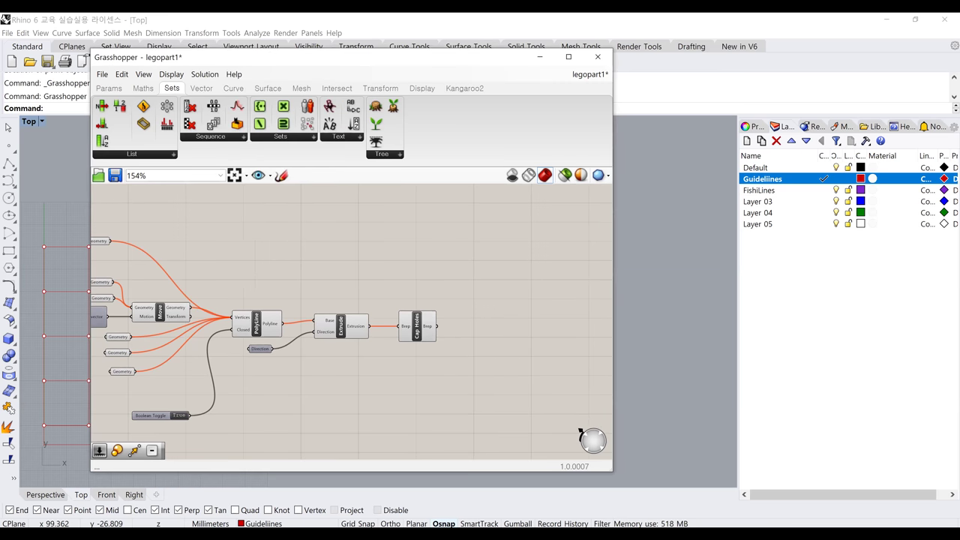
pyautogui.doubleClick(282, 246)
pyautogui.write('extrude')
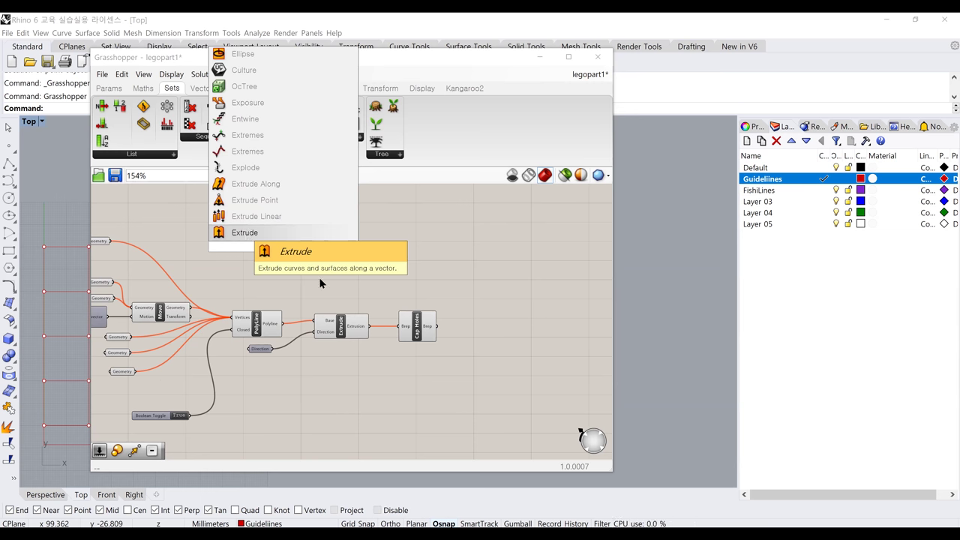
pyautogui.click(334, 261)
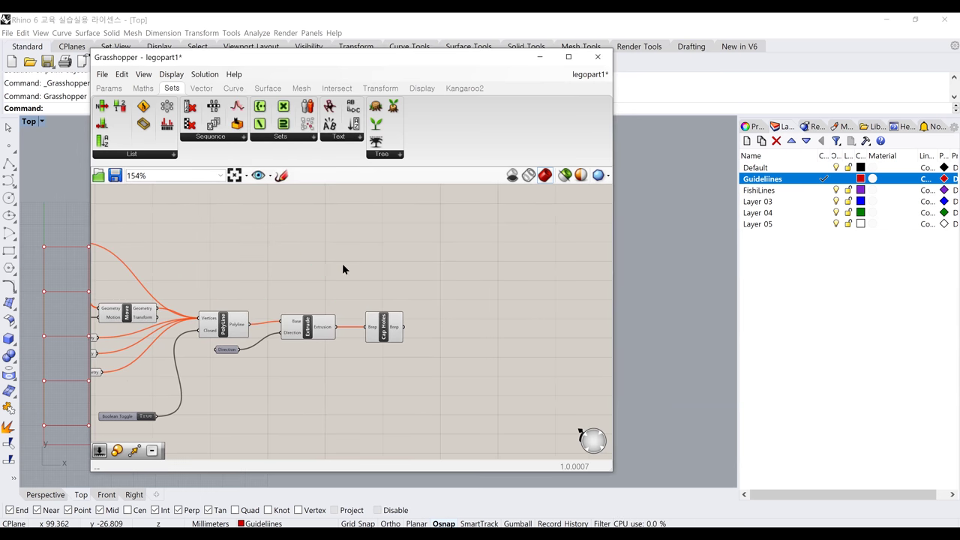
# Step: Search for "cap" and place an extra Cap Holes component above the existing Extrude component
pyautogui.doubleClick(348, 267)
pyautogui.write('cap')
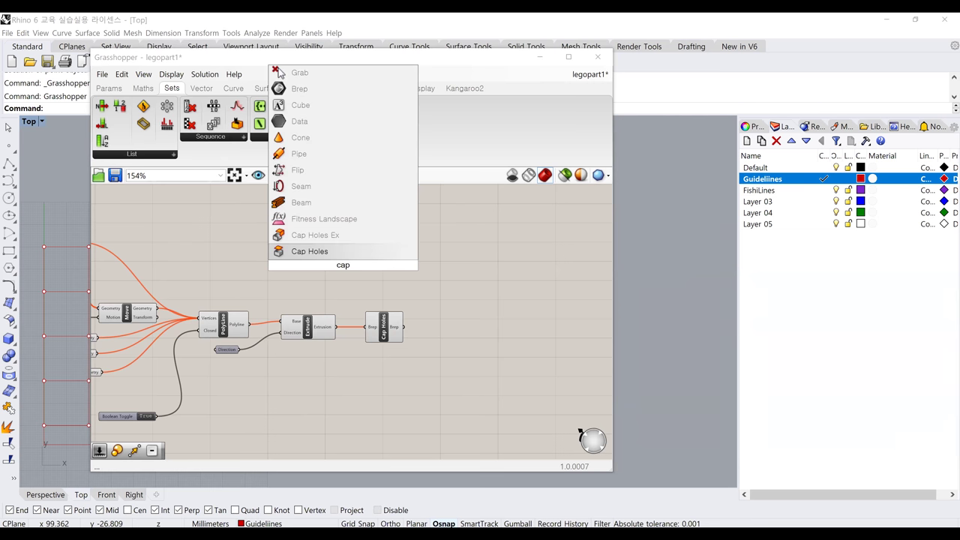
pyautogui.click(333, 252)
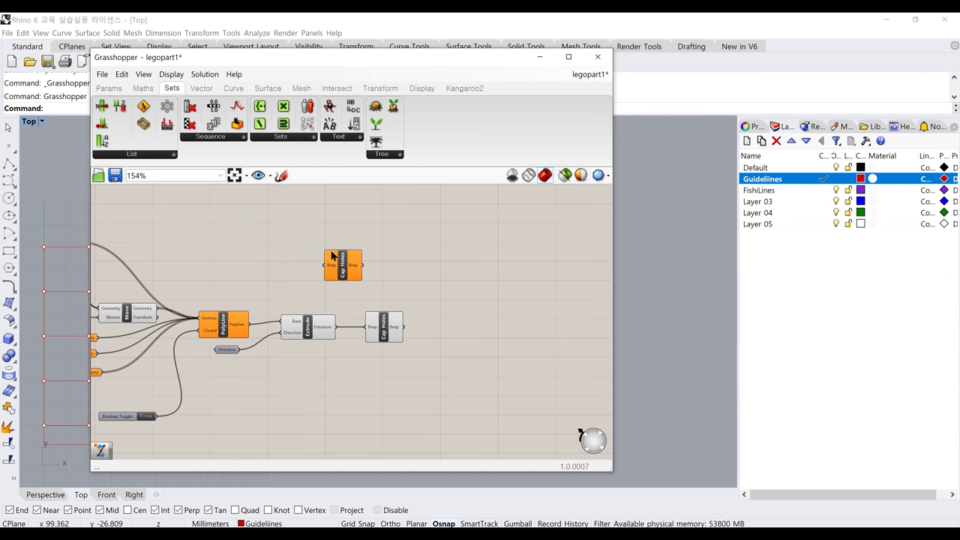
pyautogui.moveTo(346, 274); pyautogui.dragTo(345, 272)
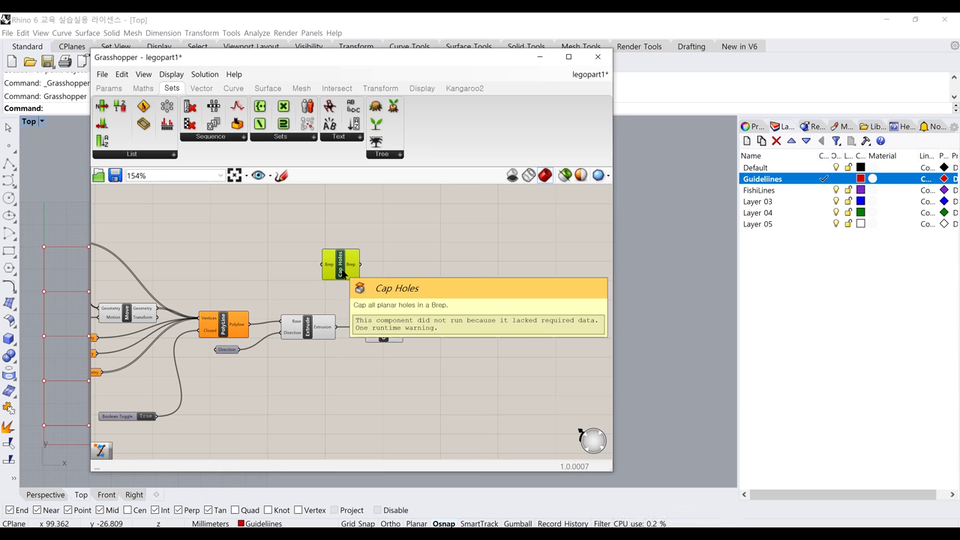
# Step: Delete the unconnected number slider above the one that feeds the Unit X component
pyautogui.moveTo(250, 272); pyautogui.dragTo(311, 295, button='right')
pyautogui.moveTo(350, 289); pyautogui.dragTo(393, 305, button='right')
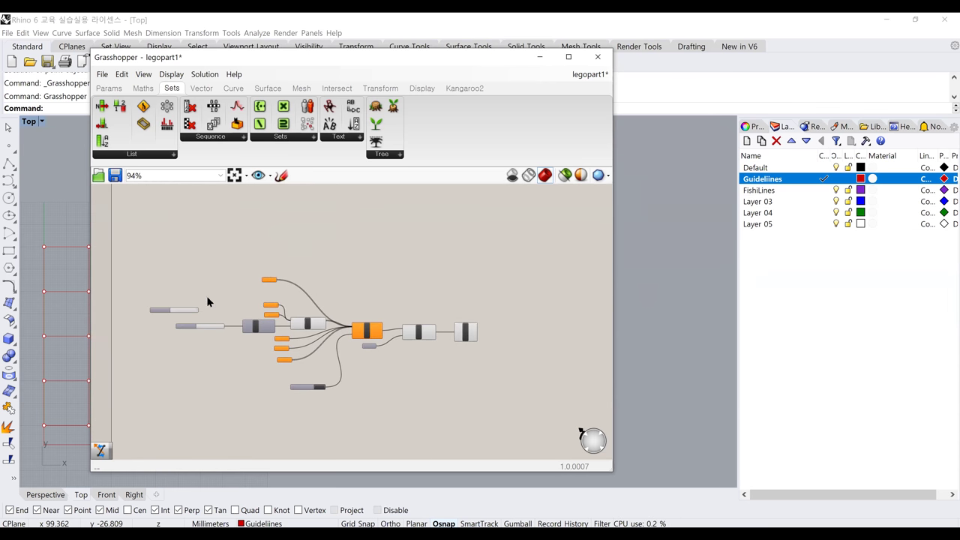
pyautogui.click(185, 310)
pyautogui.press('Delete')
# Step: Select the uppermost Geometry parameter feeding PolyLine and examine the chain through Extrude to Cap Holes
pyautogui.moveTo(283, 325); pyautogui.dragTo(216, 315, button='right')
pyautogui.scroll(5, 216, 315)
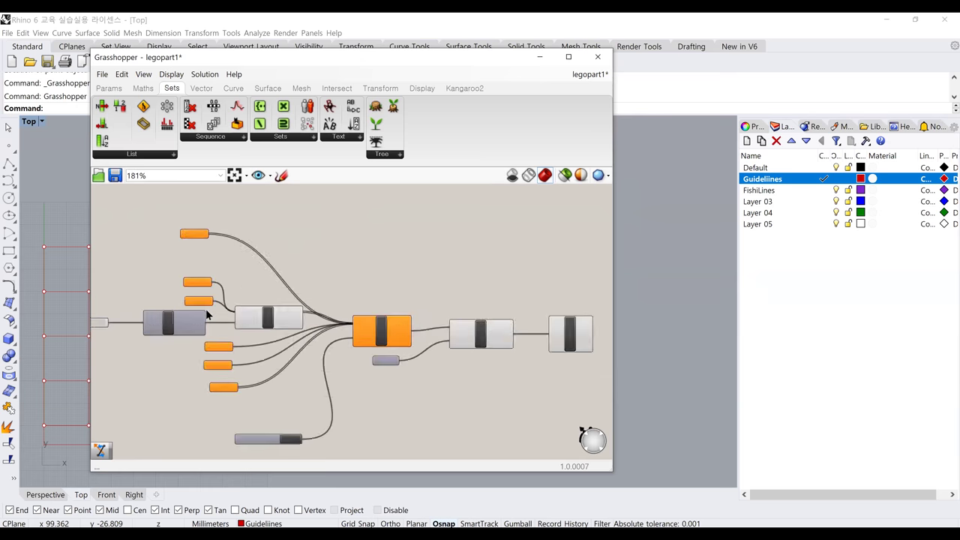
pyautogui.click(192, 220)
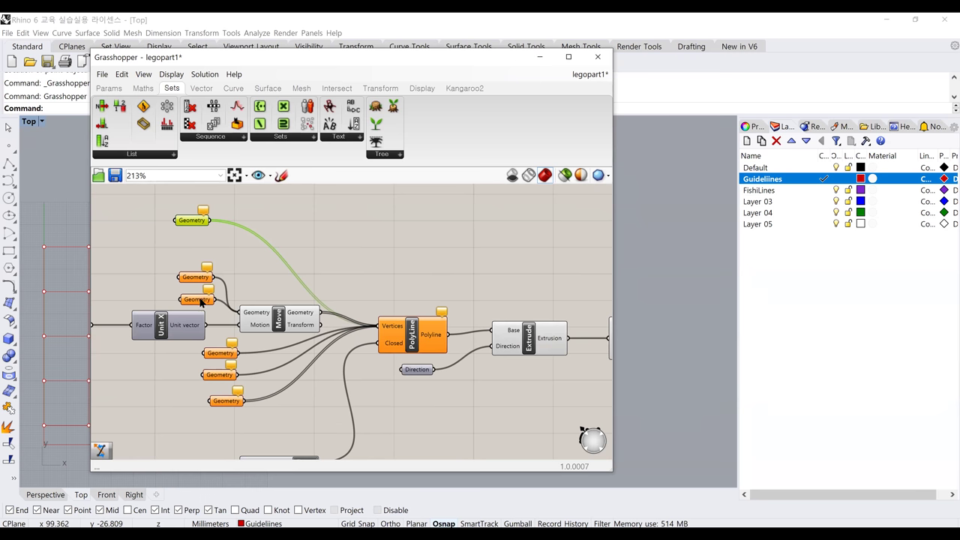
pyautogui.moveTo(296, 330); pyautogui.dragTo(227, 335, button='right')
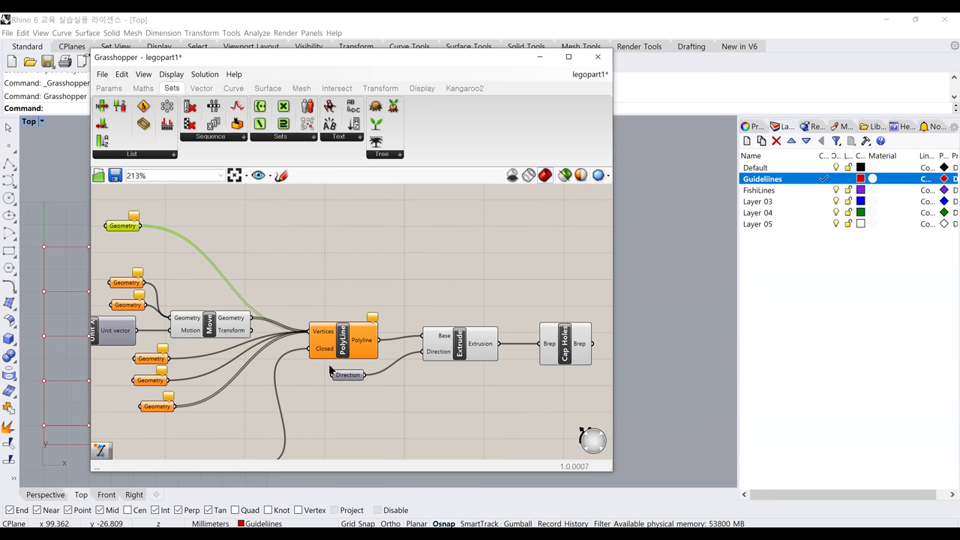
# Step: Select the PolyLine, Extrude and Cap Holes components in turn to examine the order of the modelling chain
pyautogui.click(342, 353)
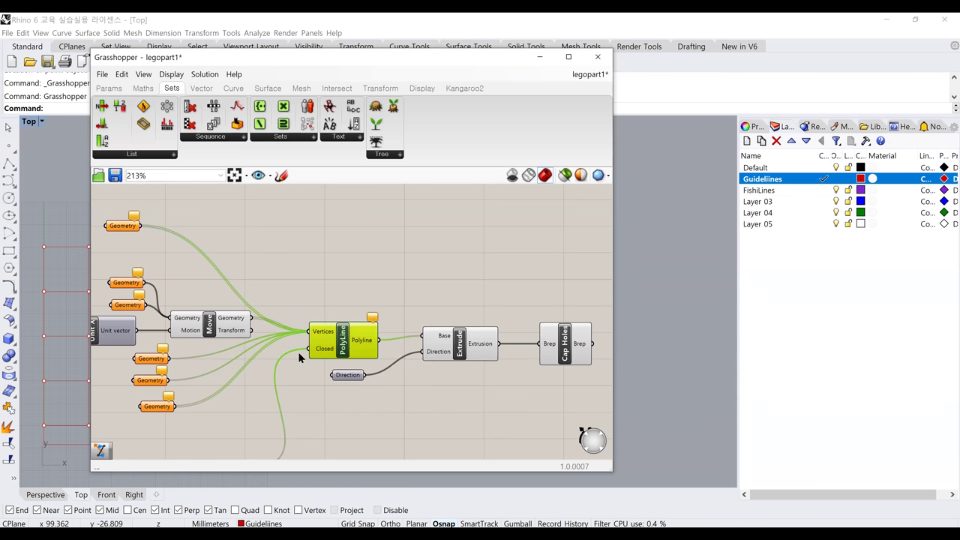
pyautogui.moveTo(459, 353); pyautogui.dragTo(318, 341, button='right')
pyautogui.click(318, 341)
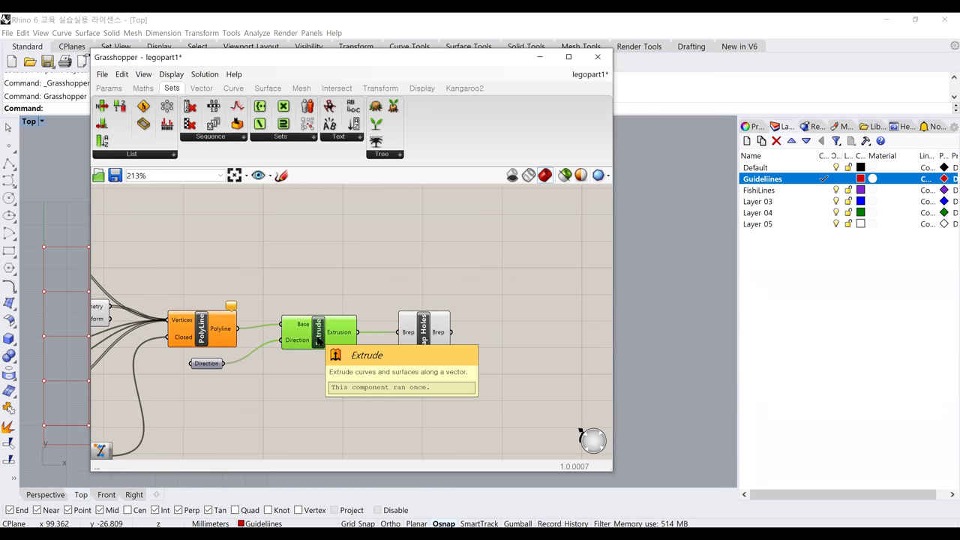
pyautogui.moveTo(247, 283); pyautogui.dragTo(152, 284, button='right')
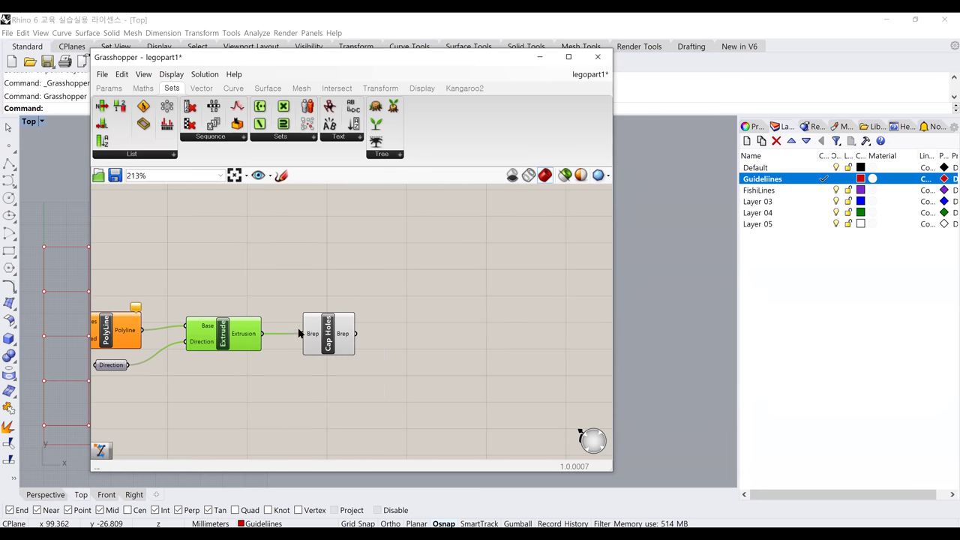
pyautogui.click(327, 338)
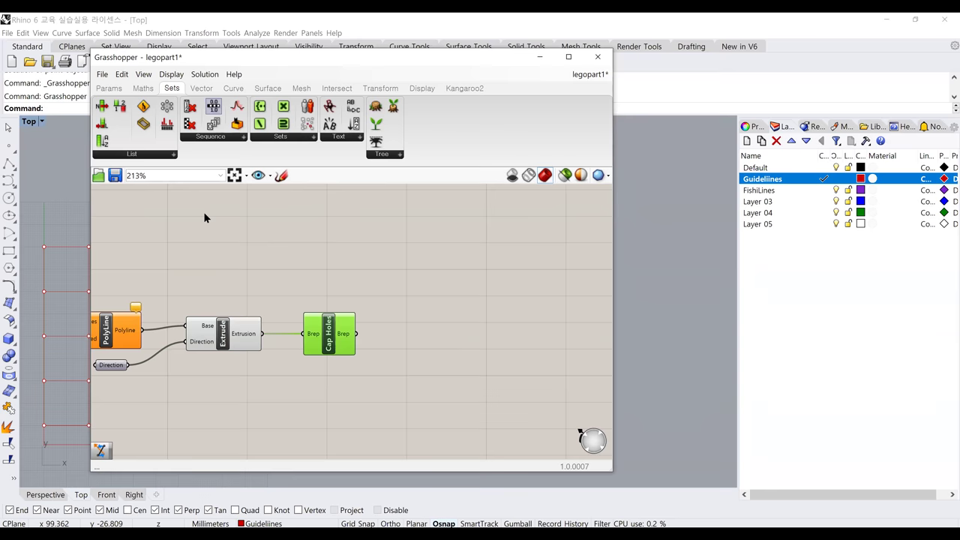
# Step: Add a new Geometry parameter on the empty canvas area above the existing definition
pyautogui.moveTo(203, 211); pyautogui.dragTo(295, 273, button='right')
pyautogui.scroll(-5, 234, 287)
pyautogui.moveTo(186, 292); pyautogui.dragTo(240, 318, button='right')
pyautogui.scroll(5, 225, 276)
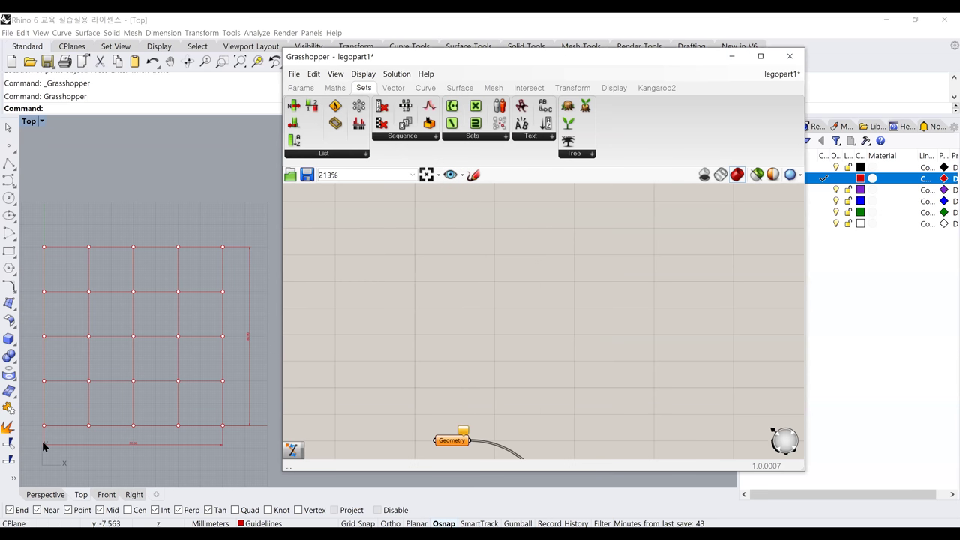
pyautogui.doubleClick(354, 245)
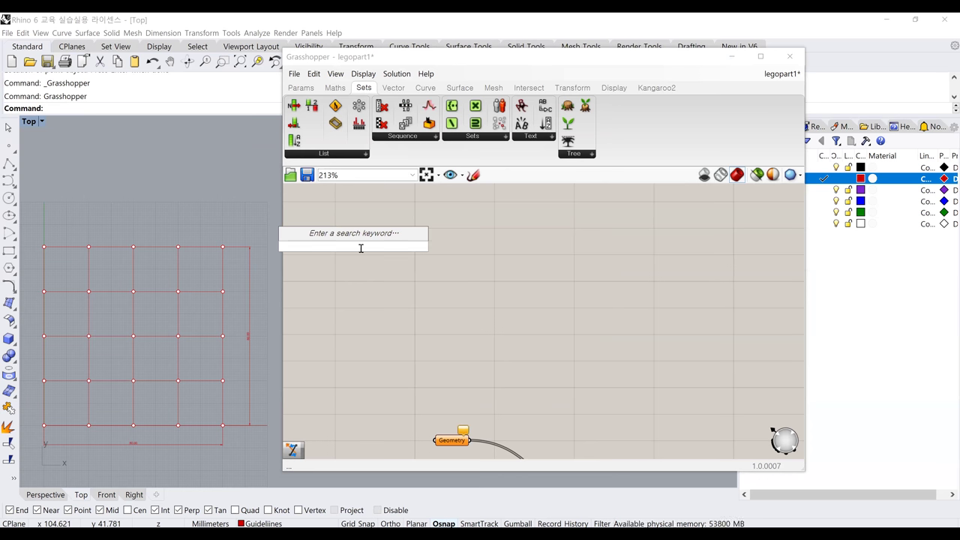
pyautogui.write('geome')
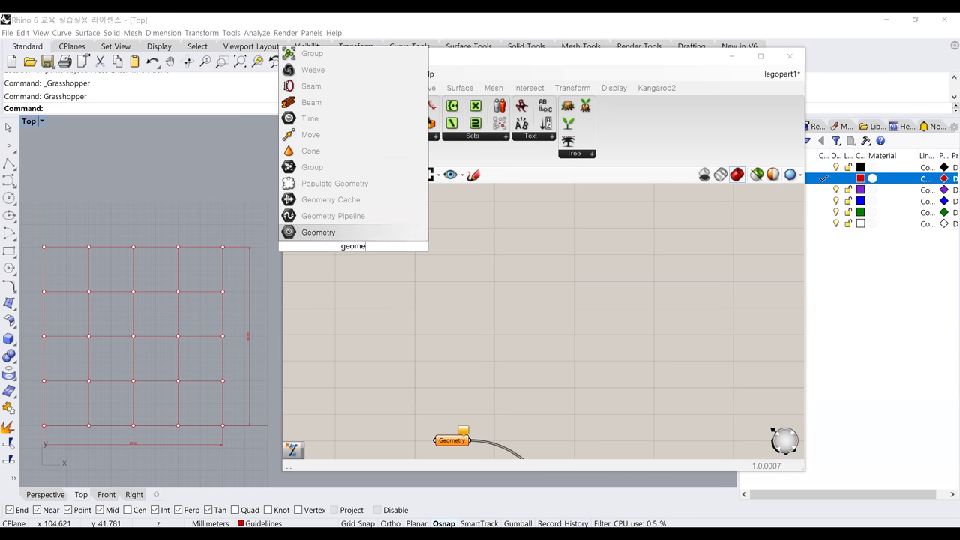
pyautogui.press('Return')
pyautogui.moveTo(356, 242); pyautogui.dragTo(390, 227)
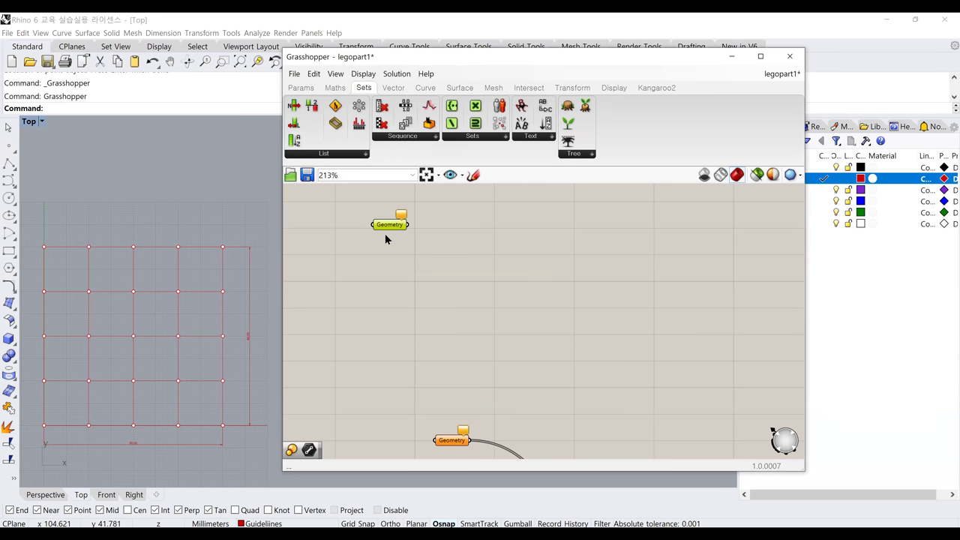
pyautogui.moveTo(385, 235); pyautogui.dragTo(358, 238, button='right')
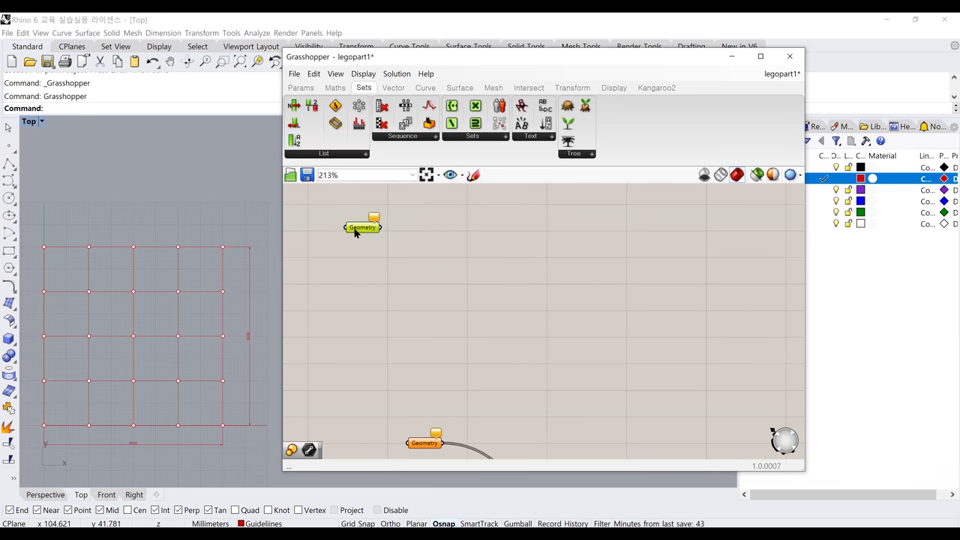
# Step: Rename the new Geometry parameter as Point 1
pyautogui.rightClick(356, 231)
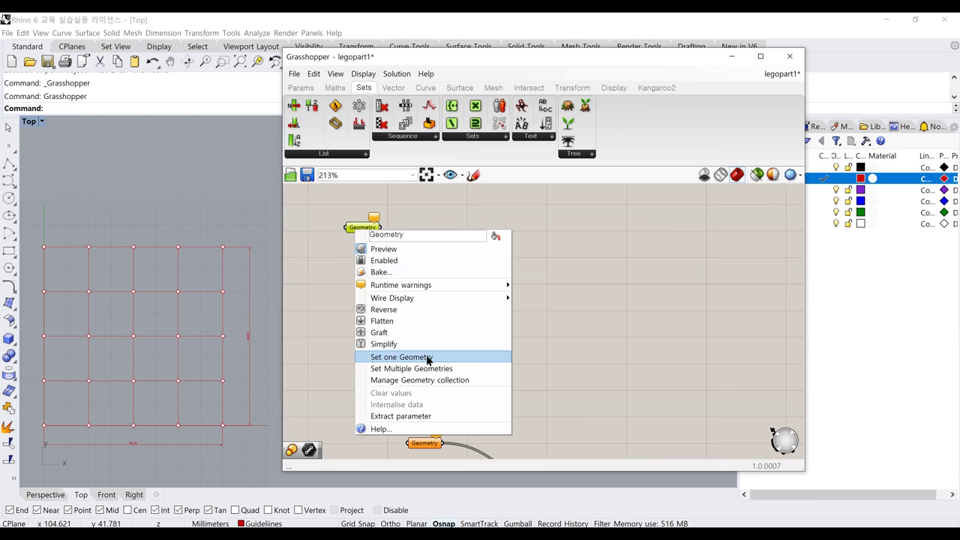
pyautogui.click(335, 303)
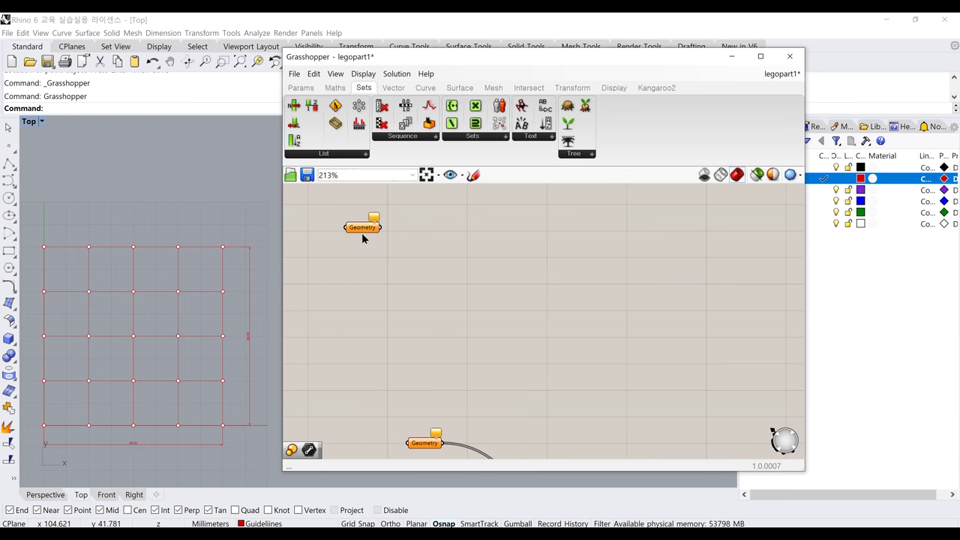
pyautogui.rightClick(361, 232)
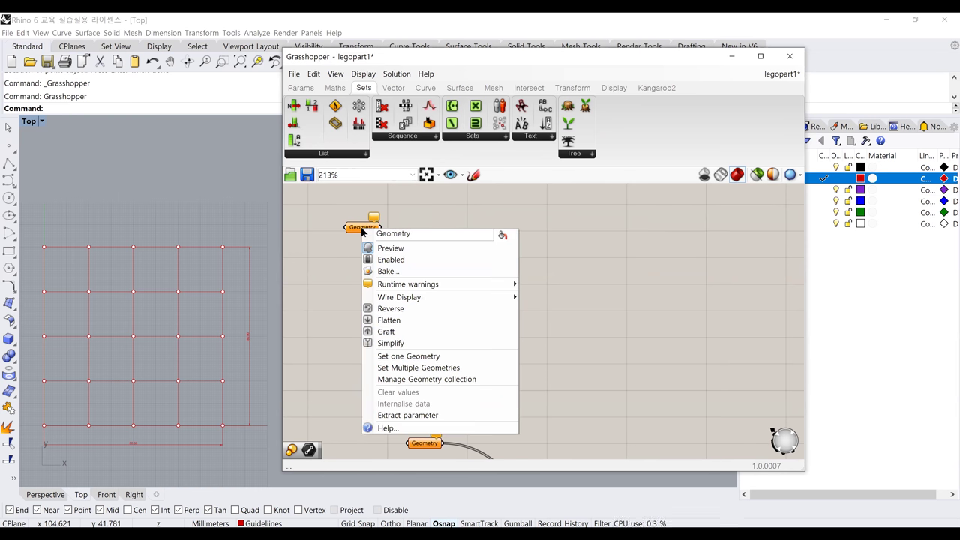
pyautogui.doubleClick(418, 235)
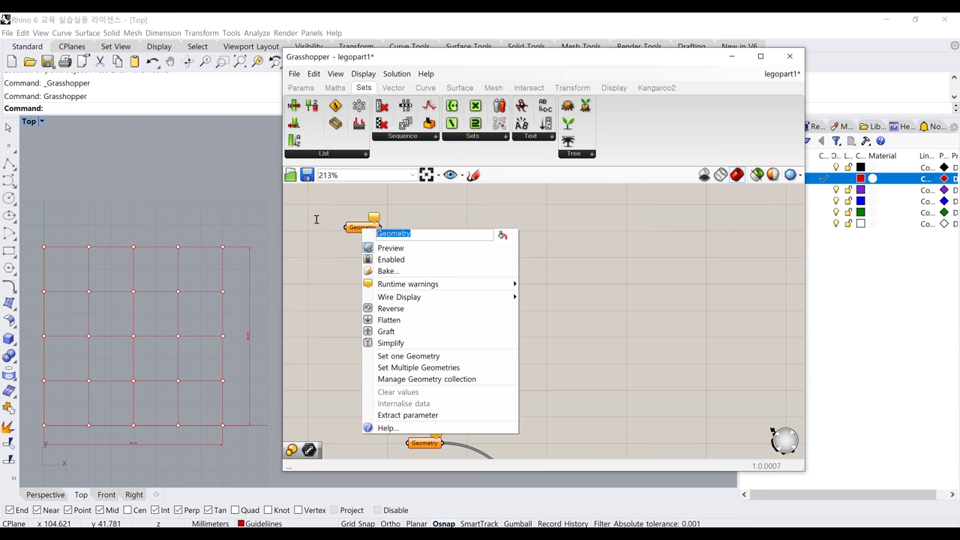
pyautogui.write('Point')
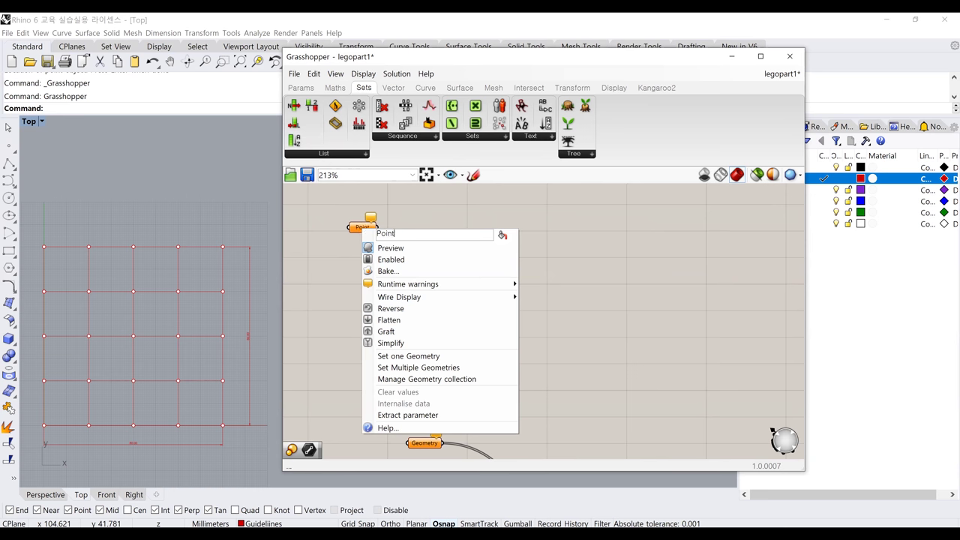
pyautogui.write(' 1')
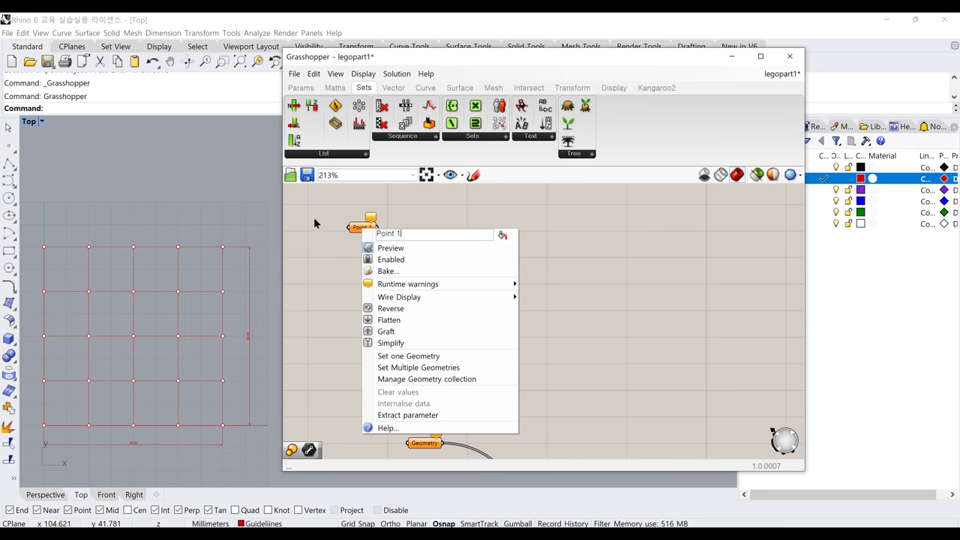
pyautogui.press('Return')
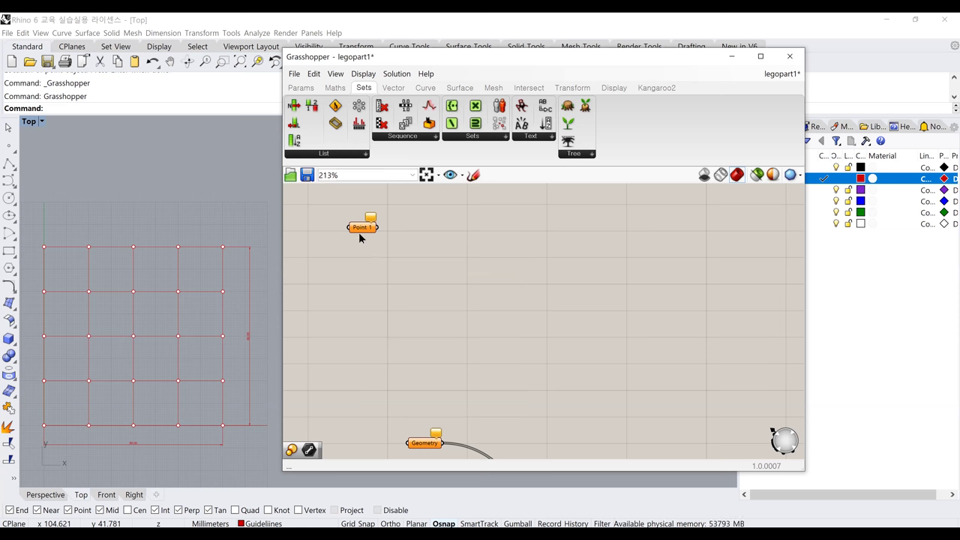
# Step: Set the Point 1 parameter to reference the point object at the lower-left corner of the guideline grid
pyautogui.moveTo(365, 230)
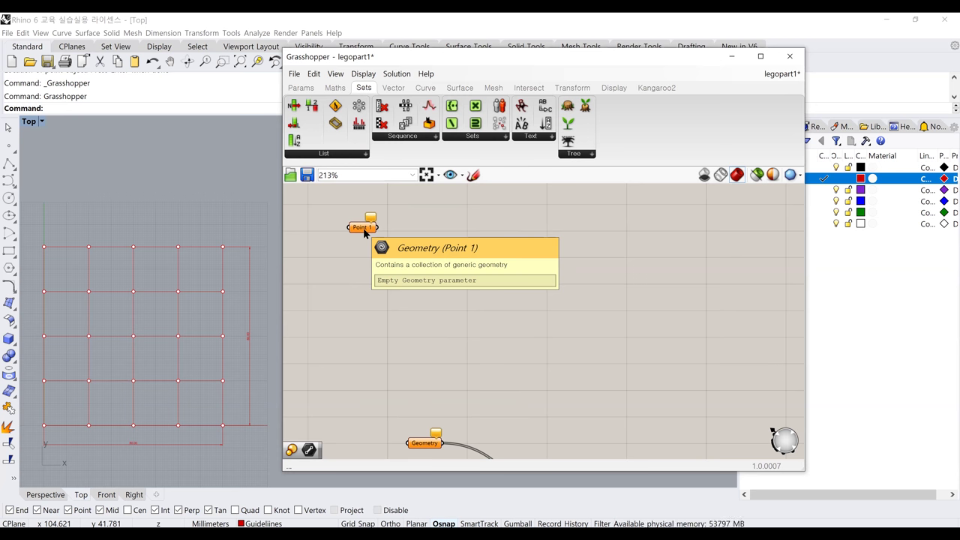
pyautogui.scroll(2, 376, 218)
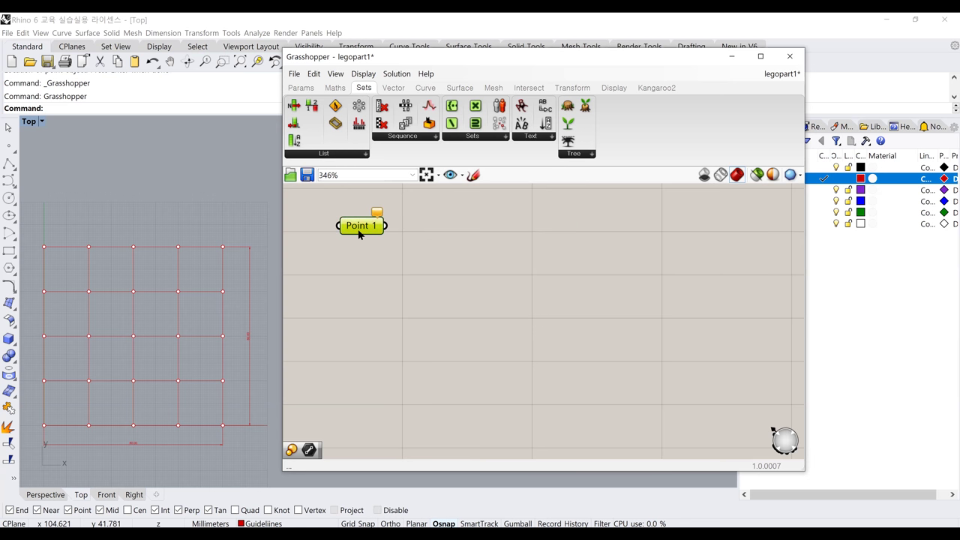
pyautogui.rightClick(361, 234)
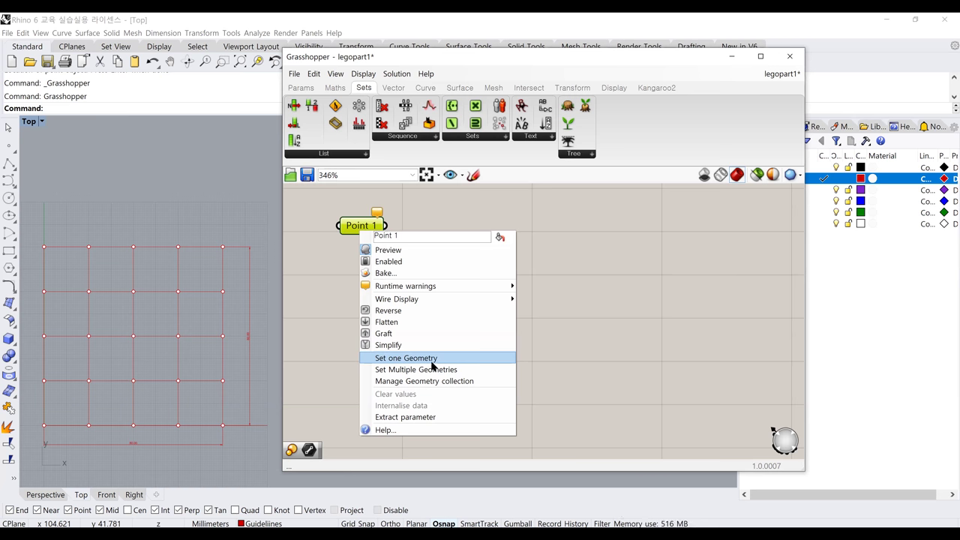
pyautogui.click(432, 359)
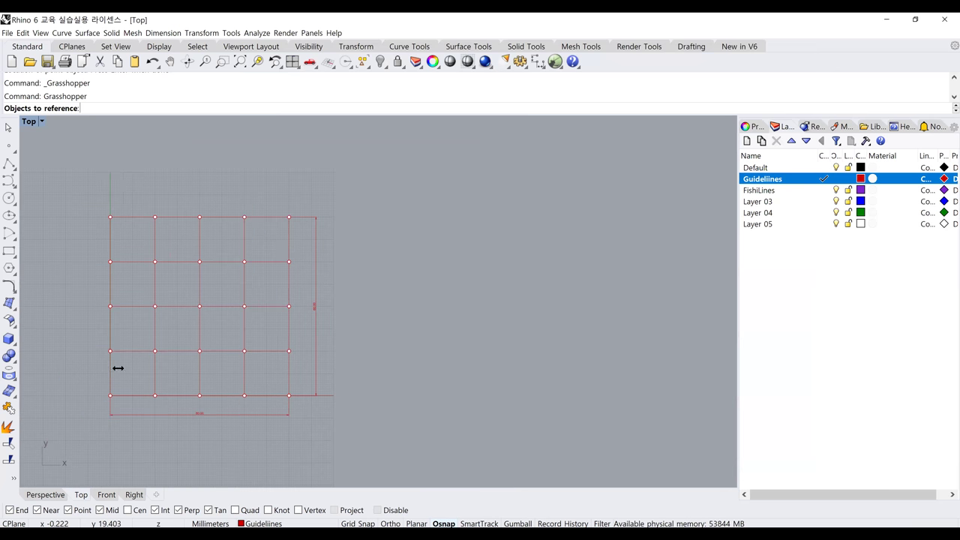
pyautogui.click(110, 351)
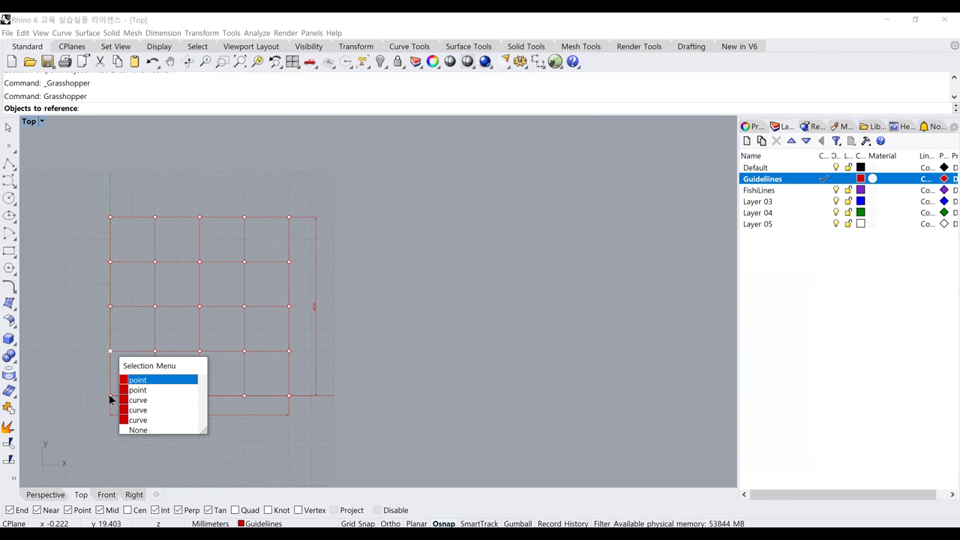
pyautogui.click(110, 398)
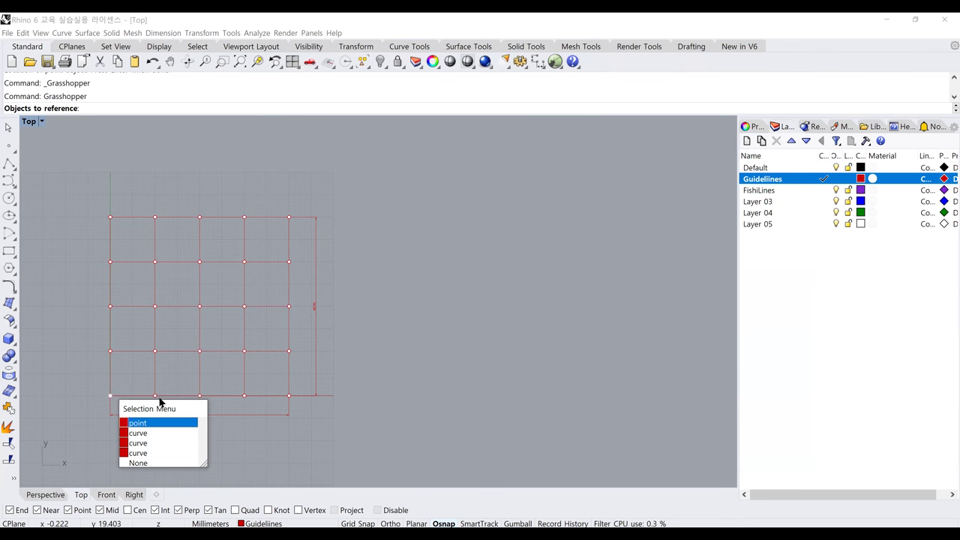
pyautogui.press('Return')
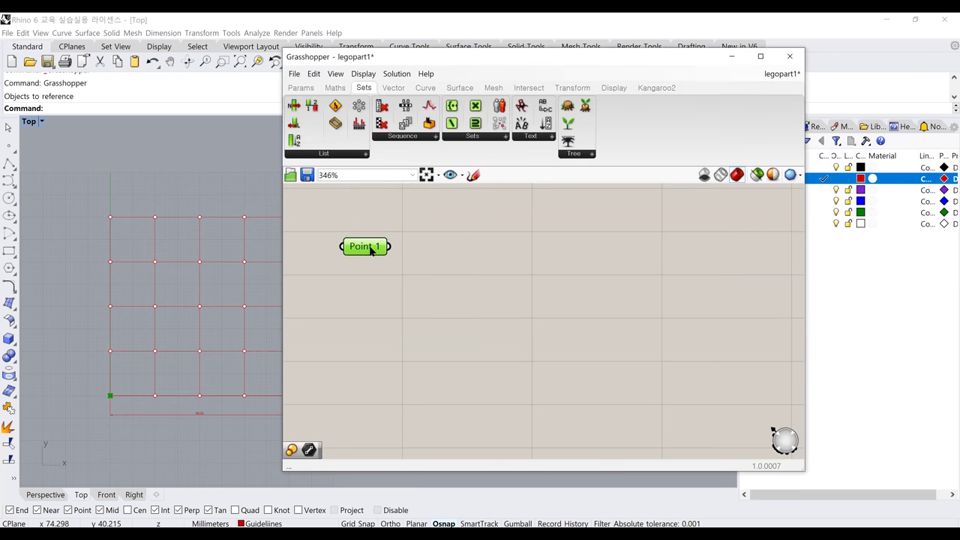
# Step: Deselect and reselect the Point 1 parameter to check which guideline grid point it references
pyautogui.moveTo(368, 252)
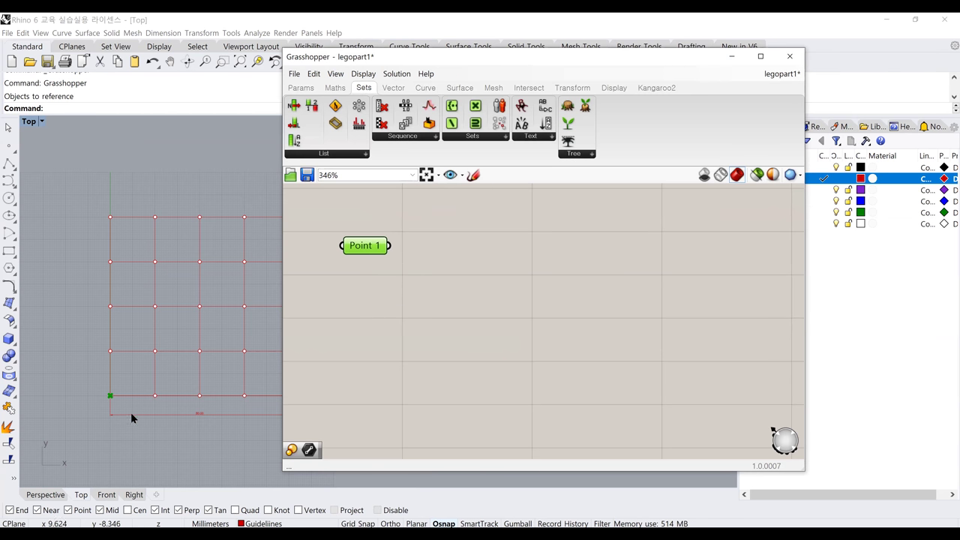
pyautogui.click(354, 300)
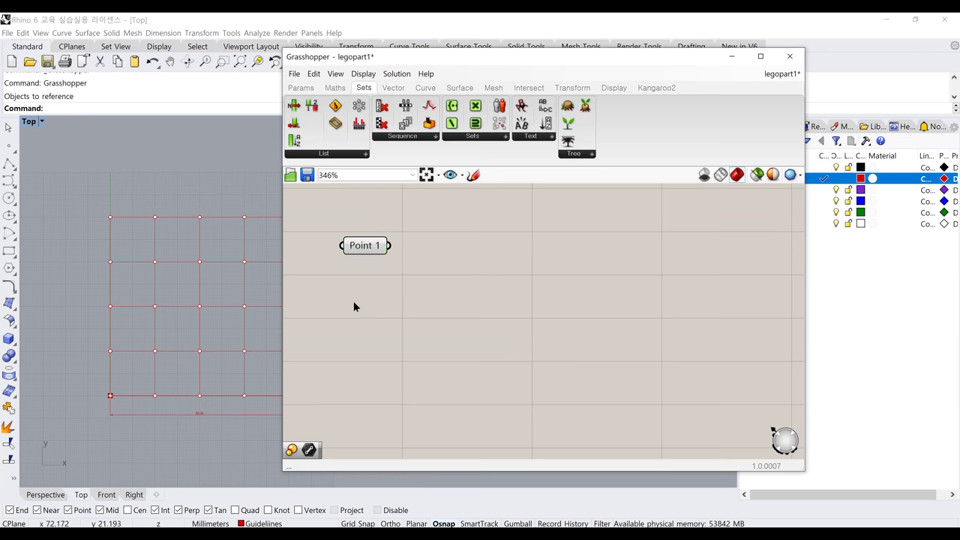
pyautogui.scroll(4, 91, 405)
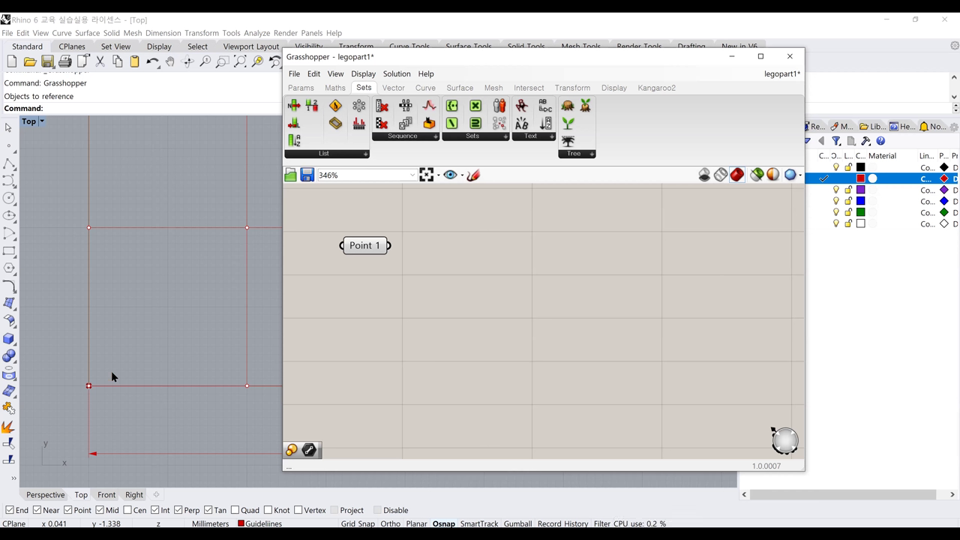
pyautogui.click(363, 251)
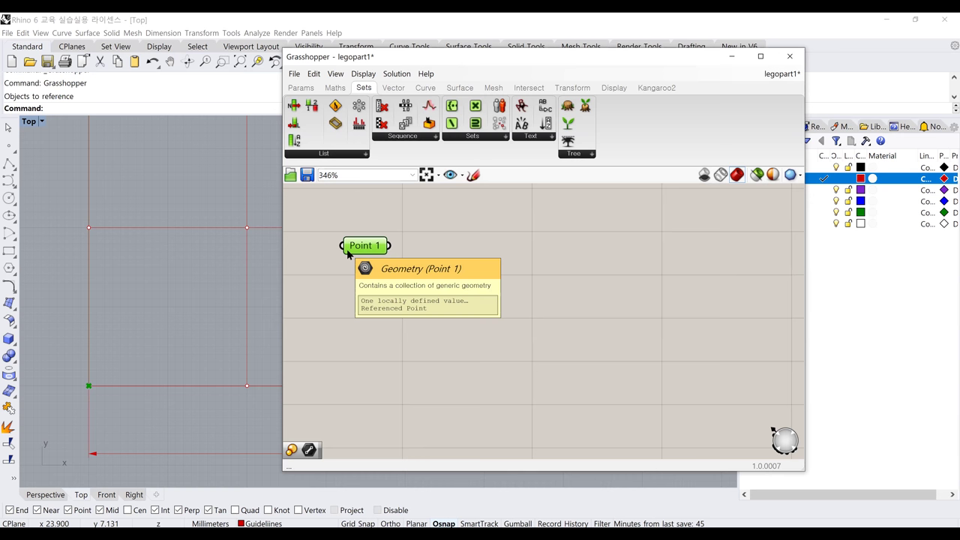
pyautogui.scroll(-3, 350, 323)
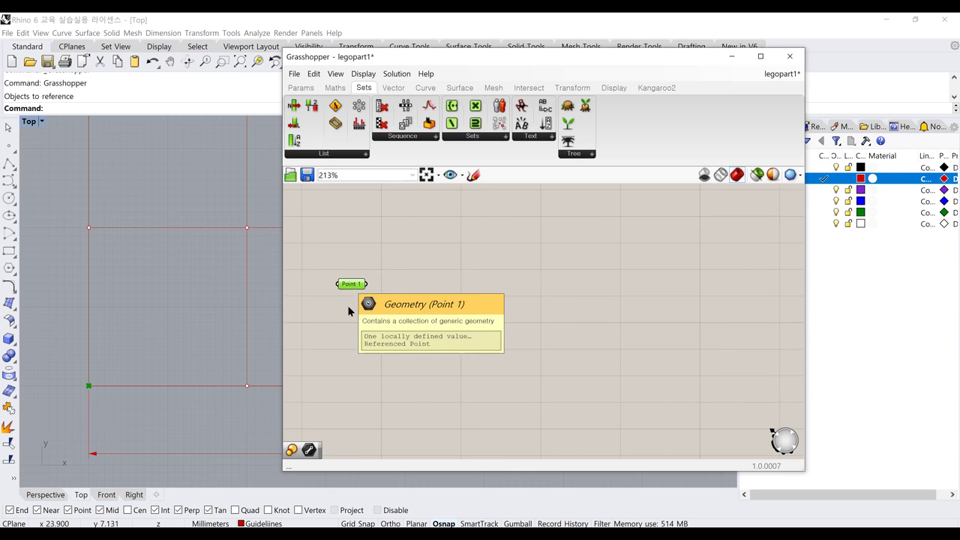
pyautogui.scroll(-3, 347, 288)
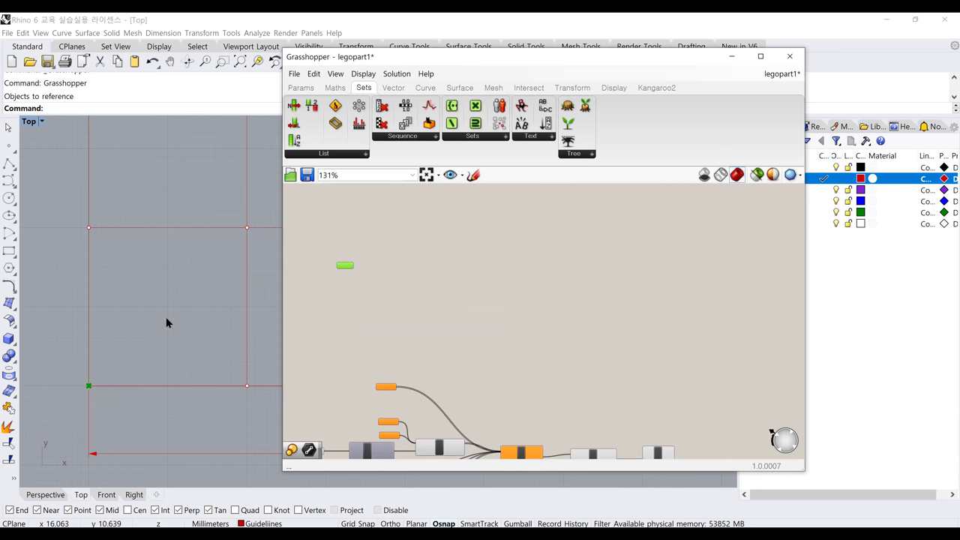
pyautogui.scroll(-5, 150, 323)
pyautogui.moveTo(105, 321); pyautogui.dragTo(36, 312, button='right')
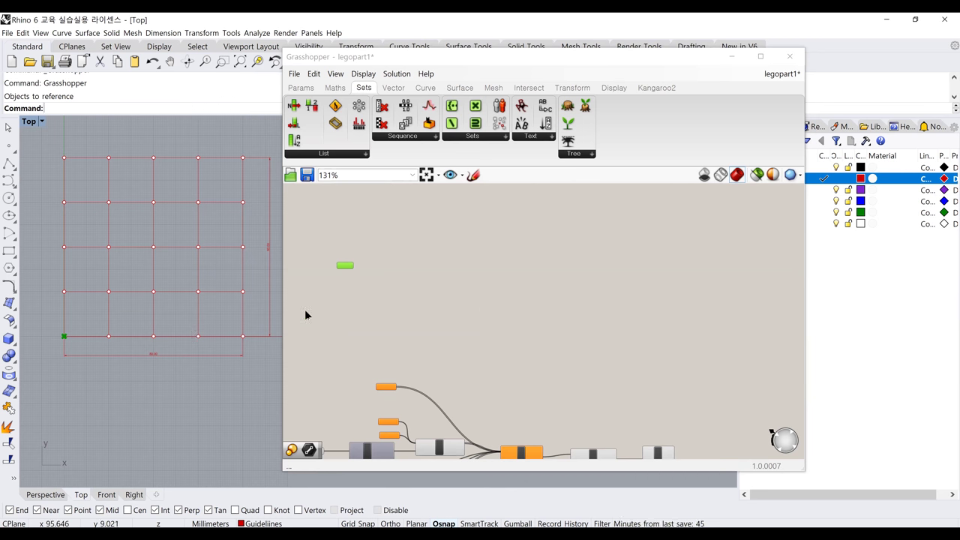
# Step: Duplicate the Point 1 parameter seven times and arrange the copies in a column beneath the original
pyautogui.scroll(2, 333, 276)
pyautogui.scroll(1, 333, 276)
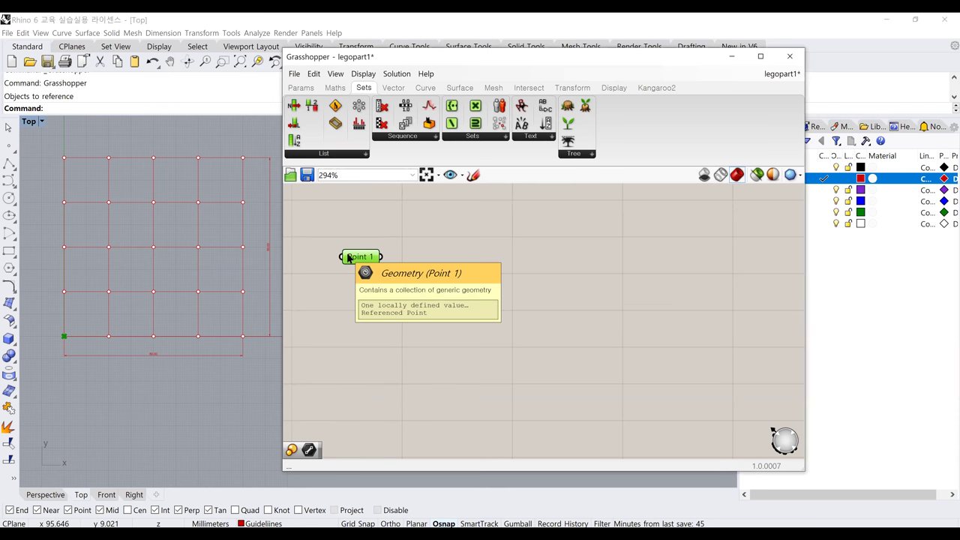
pyautogui.hotkey('ctrl', 'v')
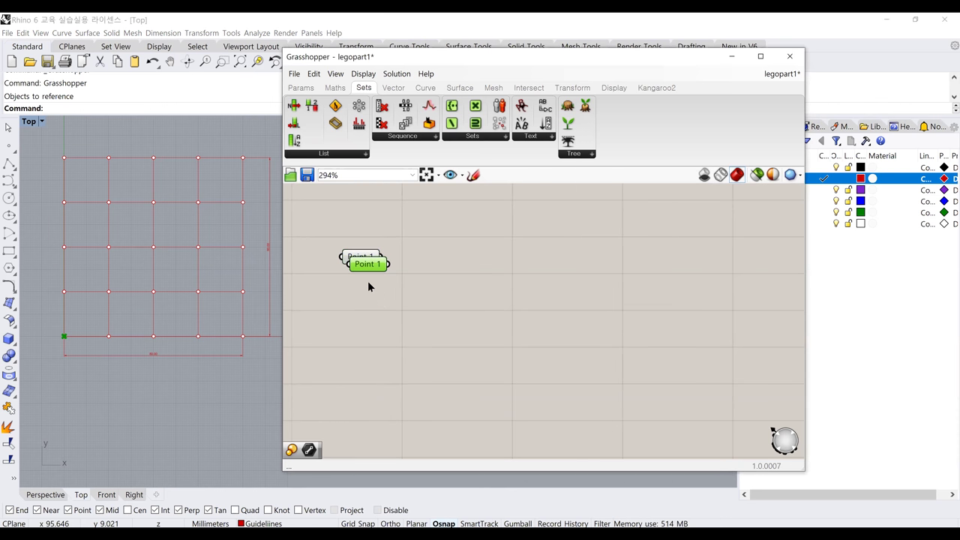
pyautogui.moveTo(367, 266); pyautogui.dragTo(358, 327)
pyautogui.hotkey('ctrl', 'v')
pyautogui.hotkey('ctrl', 'v')
pyautogui.hotkey('ctrl', 'v')
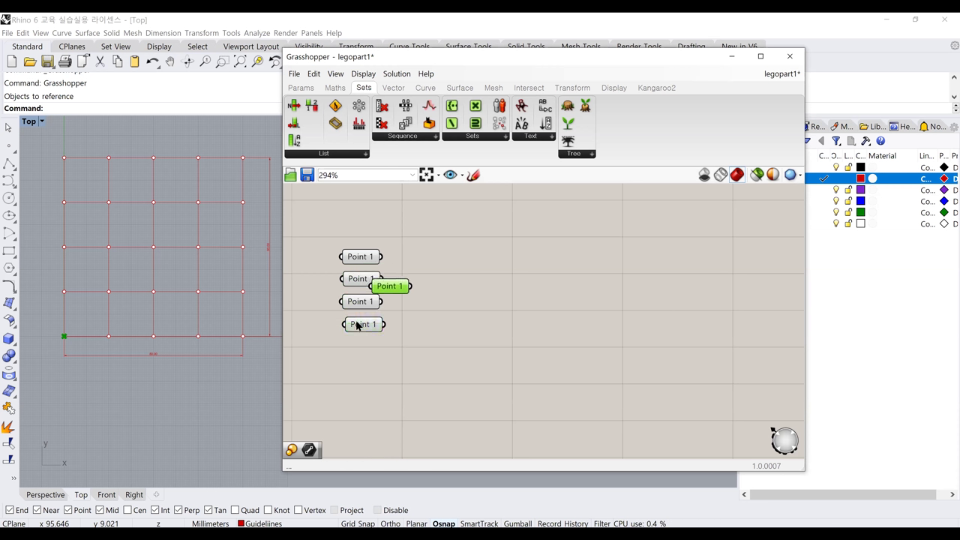
pyautogui.moveTo(392, 293); pyautogui.dragTo(368, 363)
pyautogui.hotkey('ctrl', 'v')
pyautogui.moveTo(401, 297); pyautogui.dragTo(373, 386)
pyautogui.hotkey('ctrl', 'v')
pyautogui.moveTo(402, 314); pyautogui.dragTo(372, 415)
pyautogui.hotkey('ctrl', 'v')
pyautogui.moveTo(419, 315); pyautogui.dragTo(381, 432)
pyautogui.scroll(-4, 319, 287)
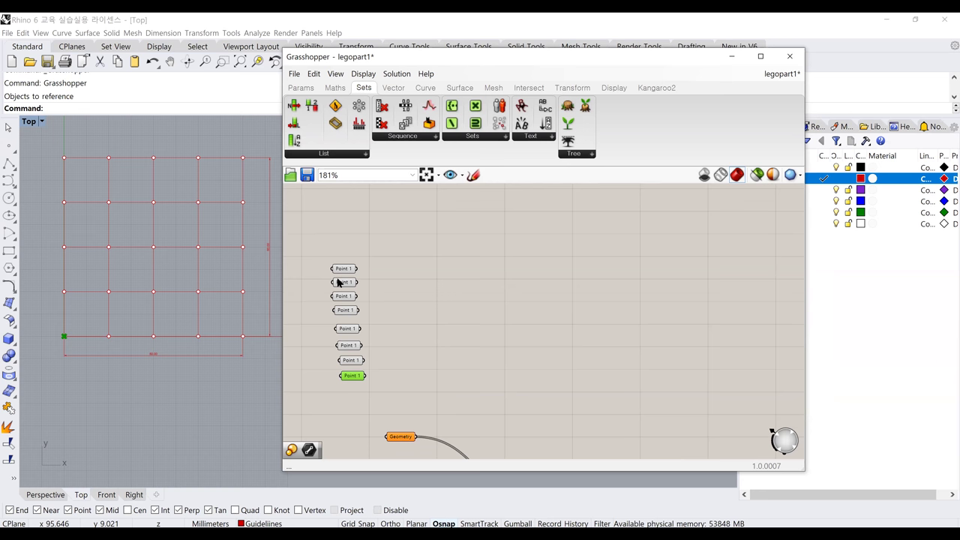
# Step: Rename the second Geometry component from the top of the column as Point 2
pyautogui.moveTo(337, 282)
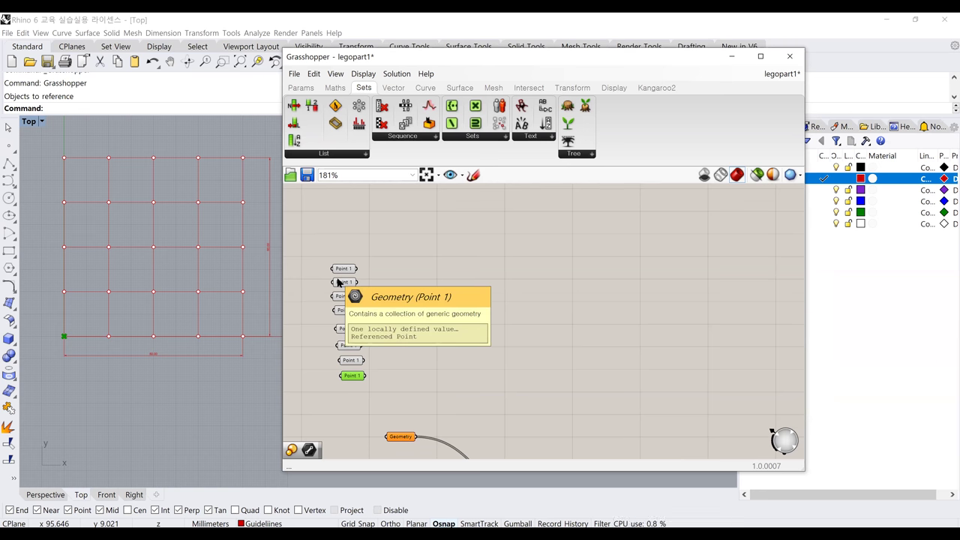
pyautogui.click(341, 316)
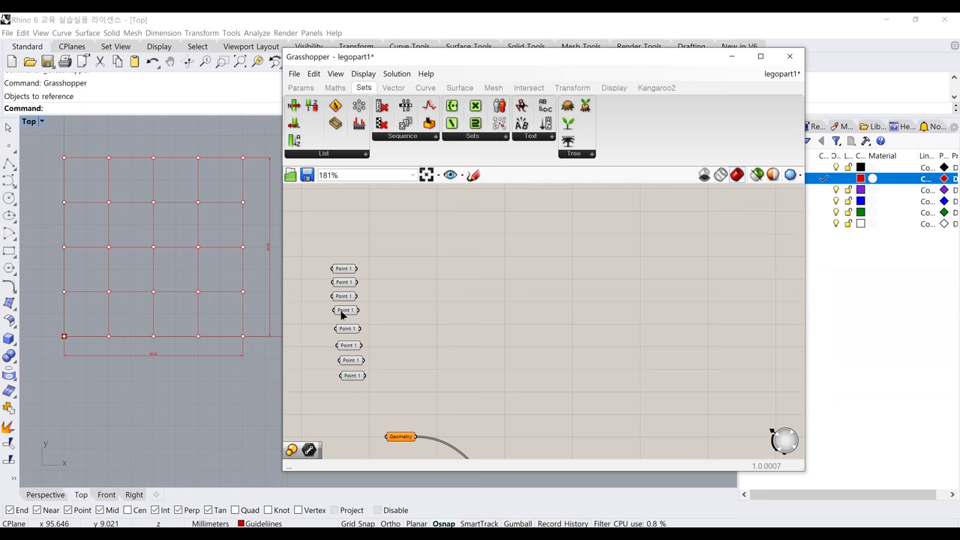
pyautogui.click(350, 269)
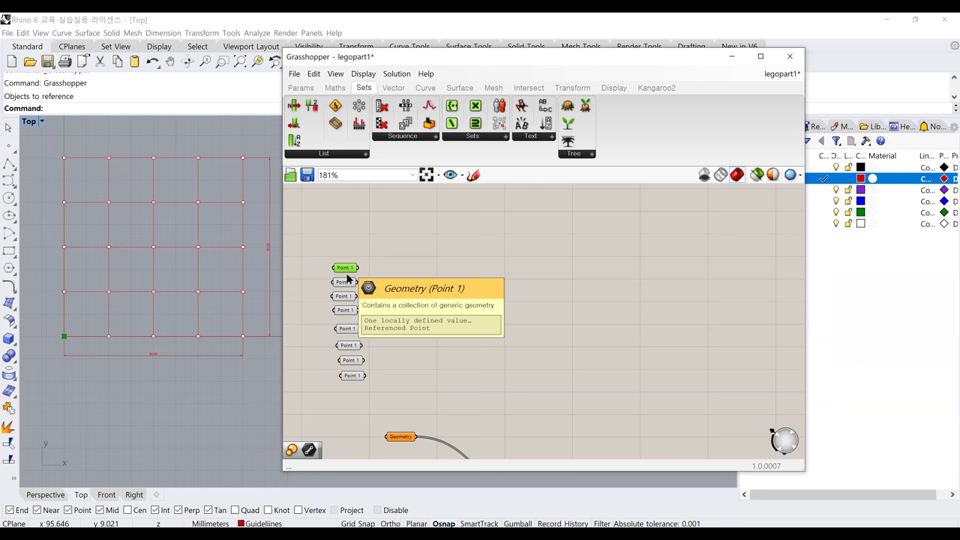
pyautogui.click(342, 283)
pyautogui.rightClick(350, 286)
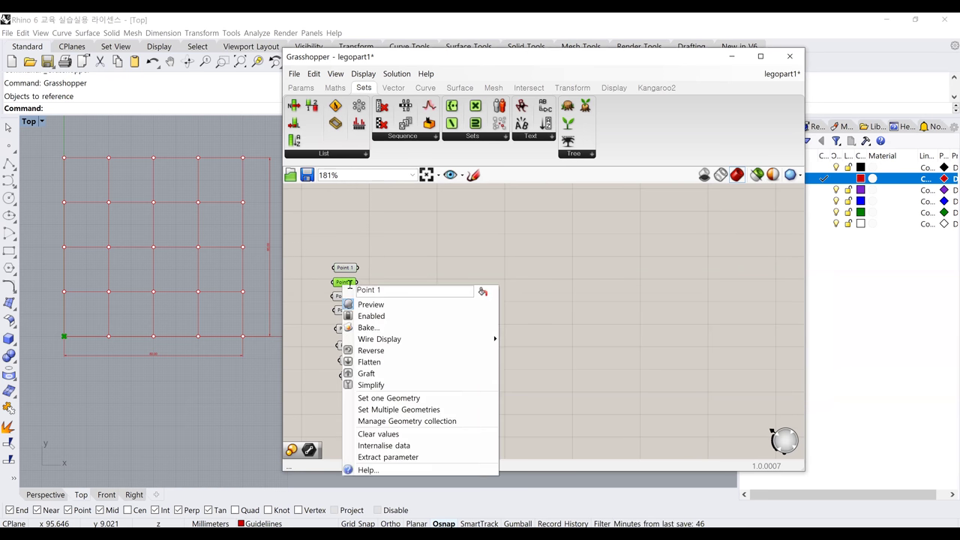
pyautogui.press('BackSpace')
pyautogui.write('2')
# Step: Rename the third Geometry component in the column as Point 3
pyautogui.click(348, 298)
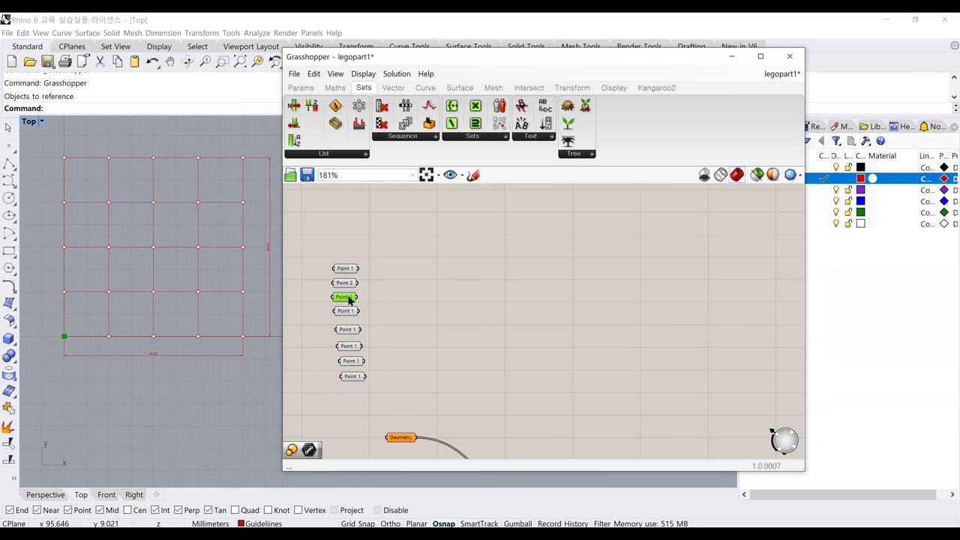
pyautogui.rightClick(349, 296)
pyautogui.press('BackSpace')
pyautogui.write('3')
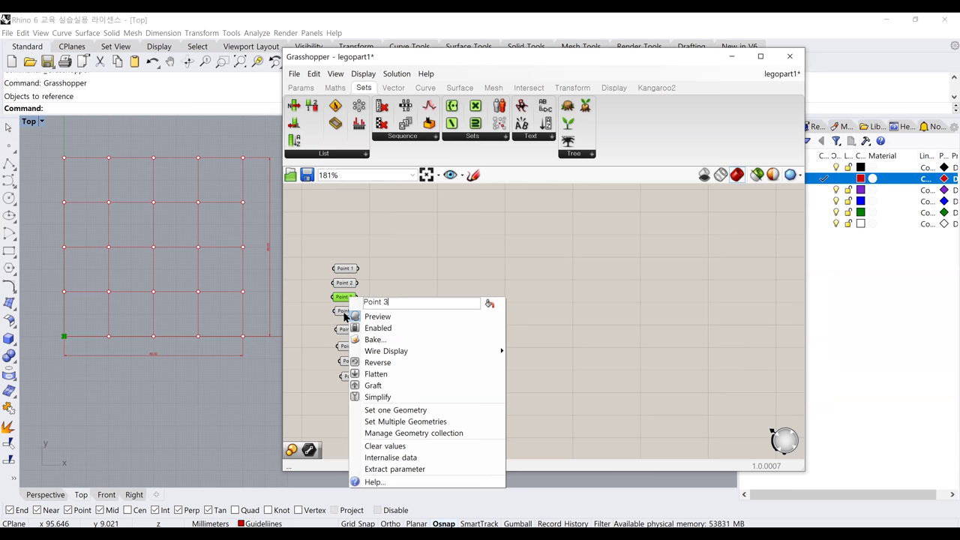
pyautogui.press('Return')
pyautogui.press('Escape')
# Step: Rename the fourth Geometry component in the column as Point 4
pyautogui.click(346, 311)
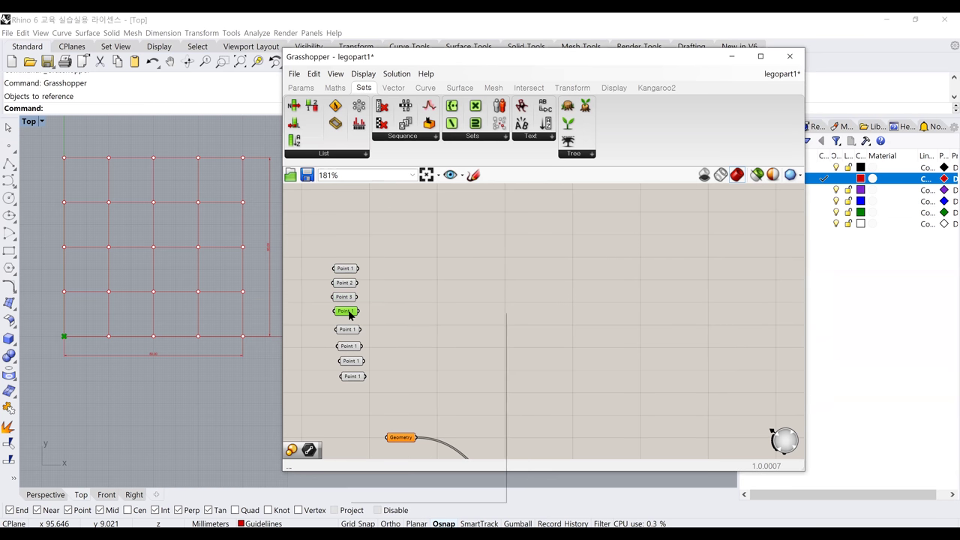
pyautogui.rightClick(348, 310)
pyautogui.press('BackSpace')
pyautogui.write('4')
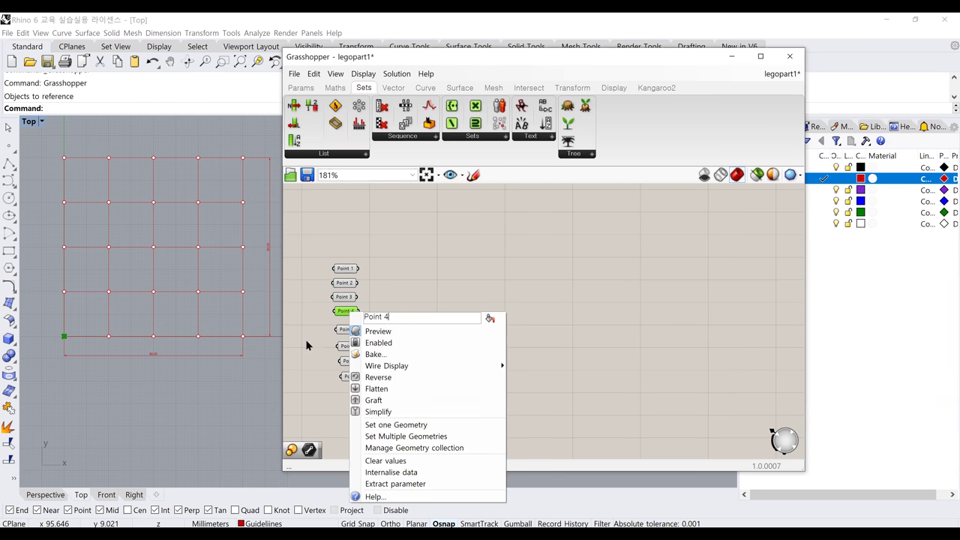
pyautogui.press('Return')
# Step: Rename the fifth Geometry component in the column as Point 5
pyautogui.click(345, 329)
pyautogui.rightClick(352, 329)
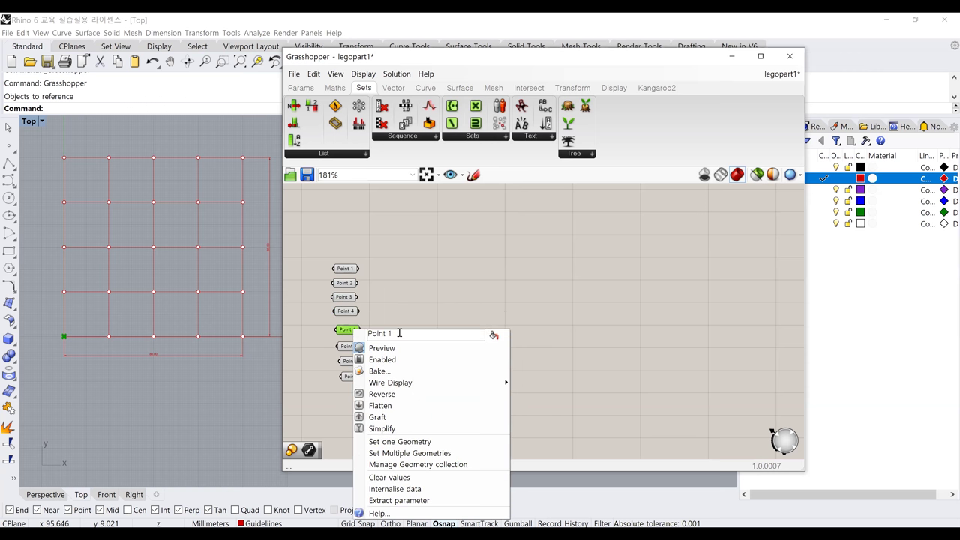
pyautogui.press('BackSpace')
pyautogui.write('5')
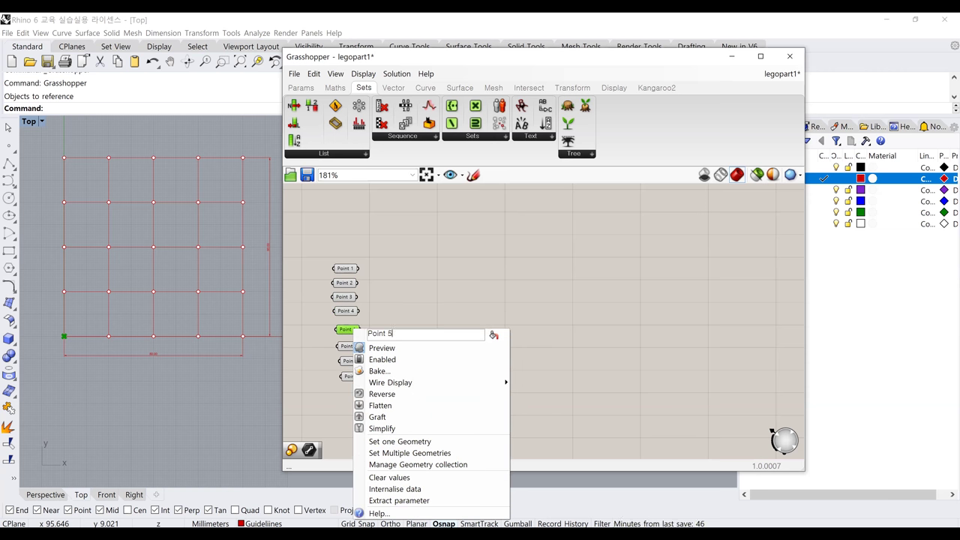
pyautogui.press('Return')
# Step: Rename the sixth Geometry component in the column as Point 6
pyautogui.click(345, 345)
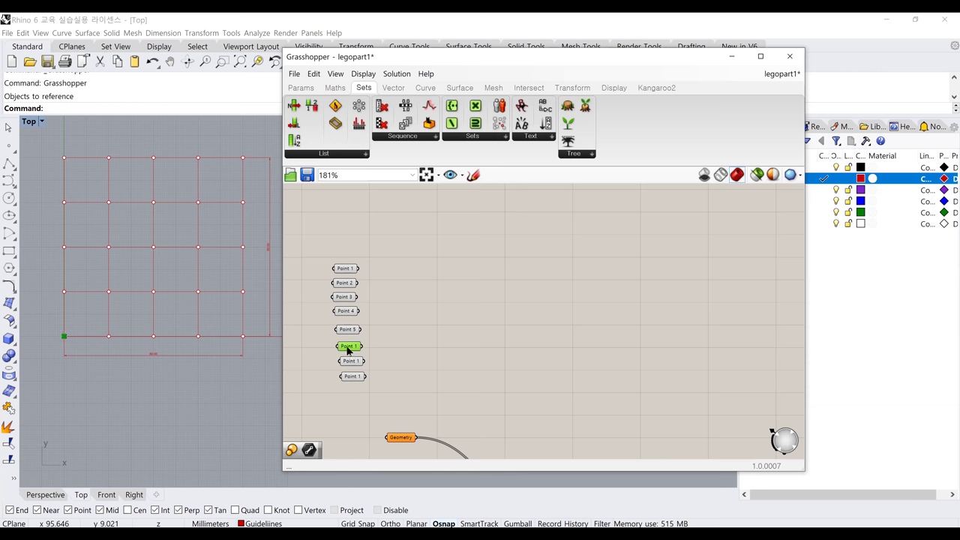
pyautogui.rightClick(346, 346)
pyautogui.press('BackSpace')
pyautogui.write('6')
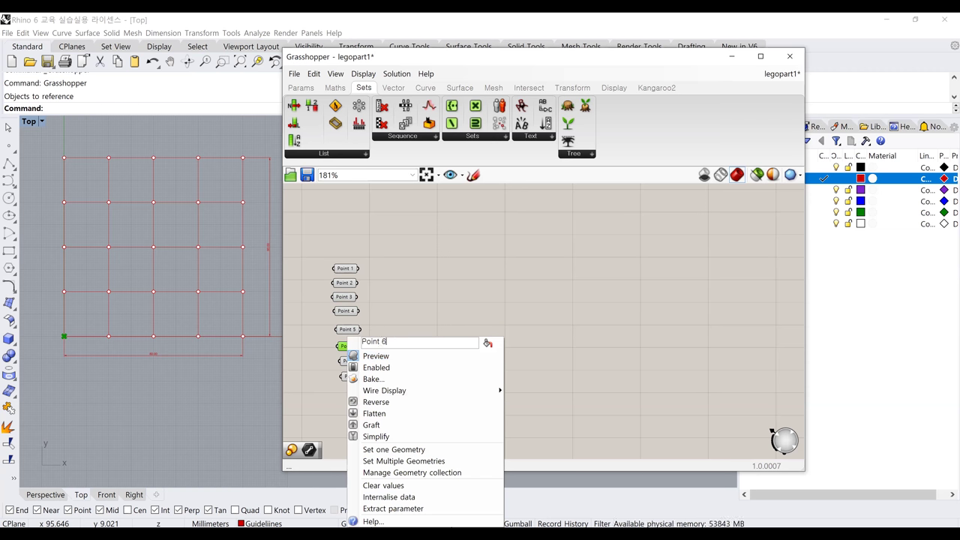
pyautogui.press('Return')
# Step: Rename the seventh Geometry component in the column as Point 7
pyautogui.click(351, 363)
pyautogui.rightClick(350, 363)
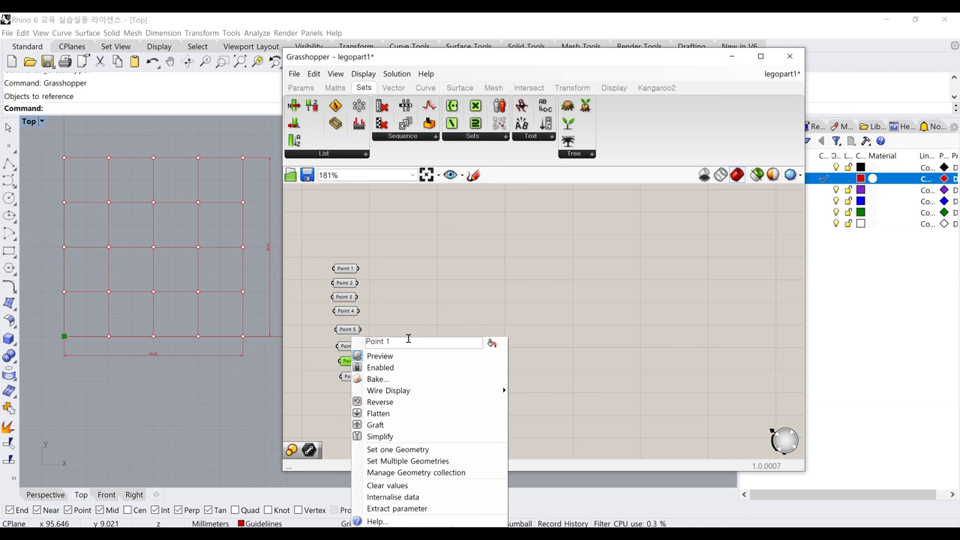
pyautogui.press('BackSpace')
pyautogui.write('7')
pyautogui.press('Return')
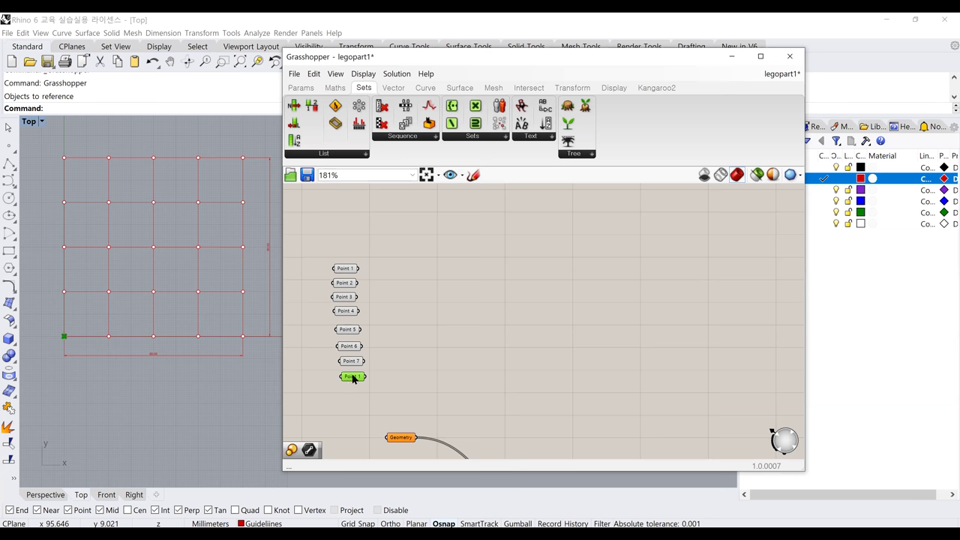
# Step: Rename the last Geometry component in the column as Point 8
pyautogui.rightClick(352, 377)
pyautogui.press('BackSpace')
pyautogui.write('8')
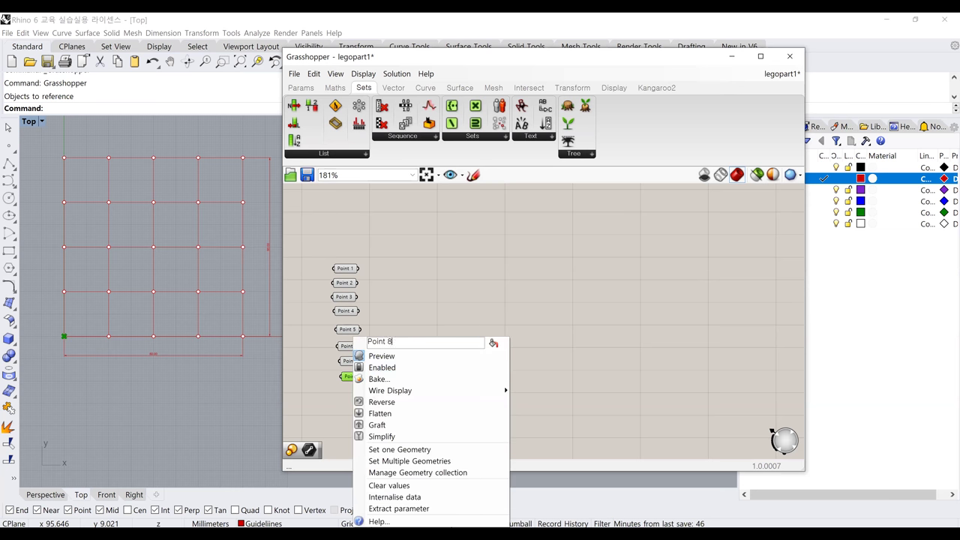
pyautogui.doubleClick(386, 300)
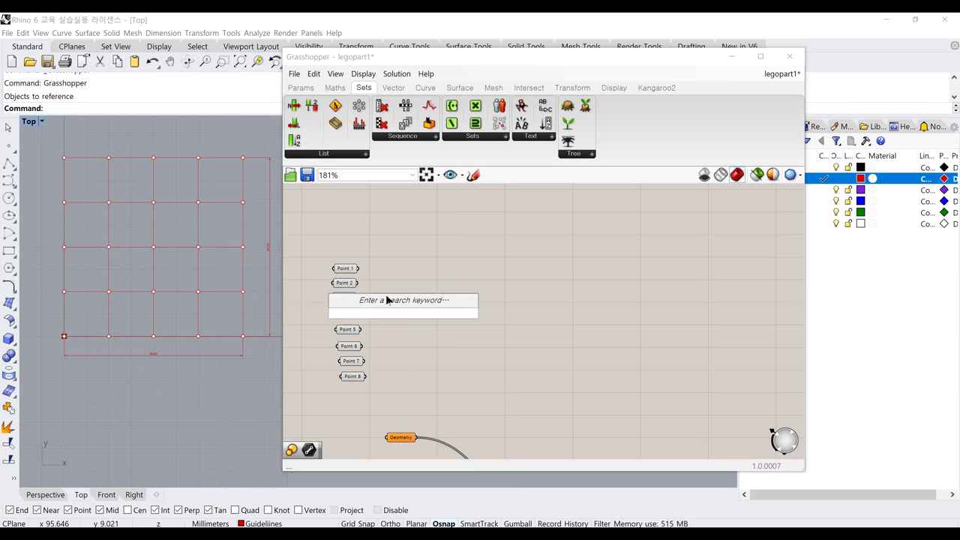
# Step: Reference the grid point in the leftmost column, second row from the bottom, as the single geometry of Point 2
pyautogui.click(346, 283)
pyautogui.rightClick(347, 284)
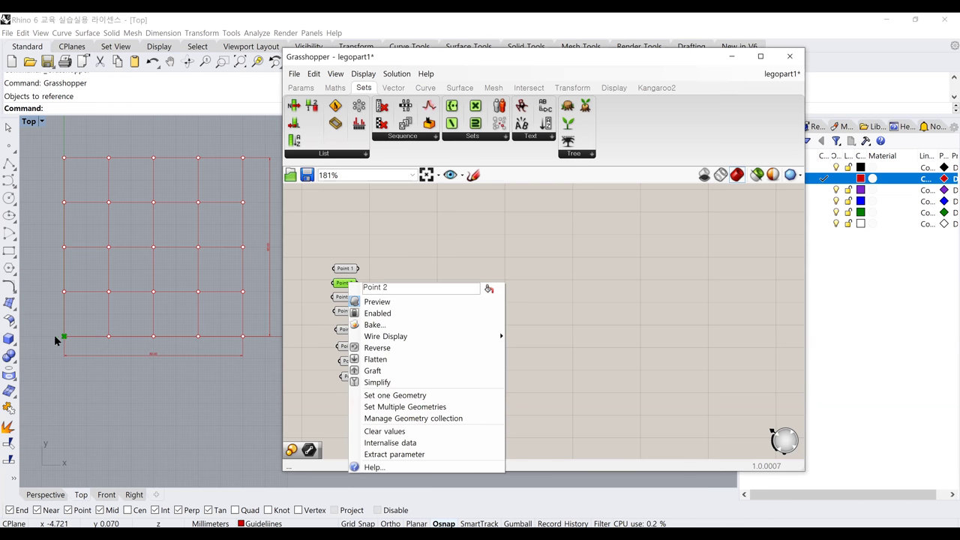
pyautogui.click(378, 398)
pyautogui.click(65, 293)
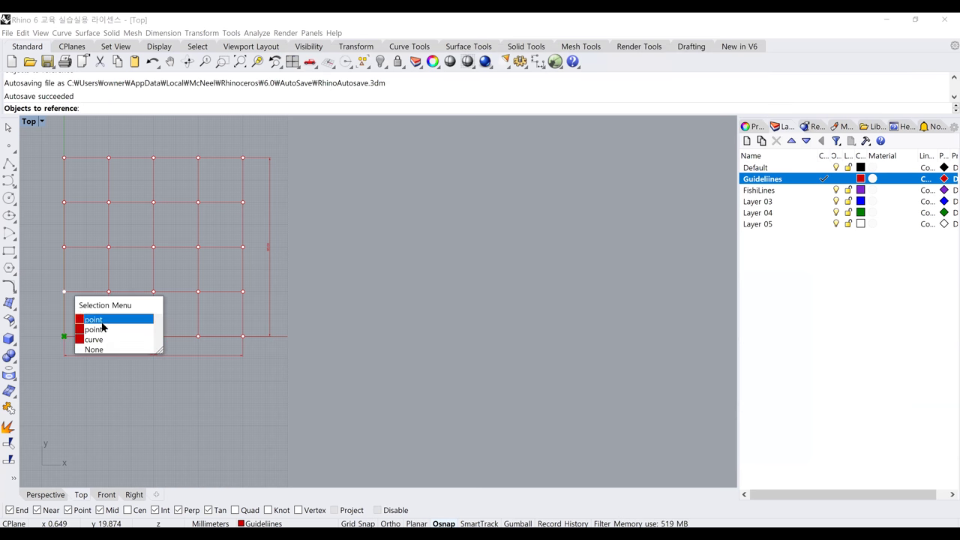
pyautogui.press('Return')
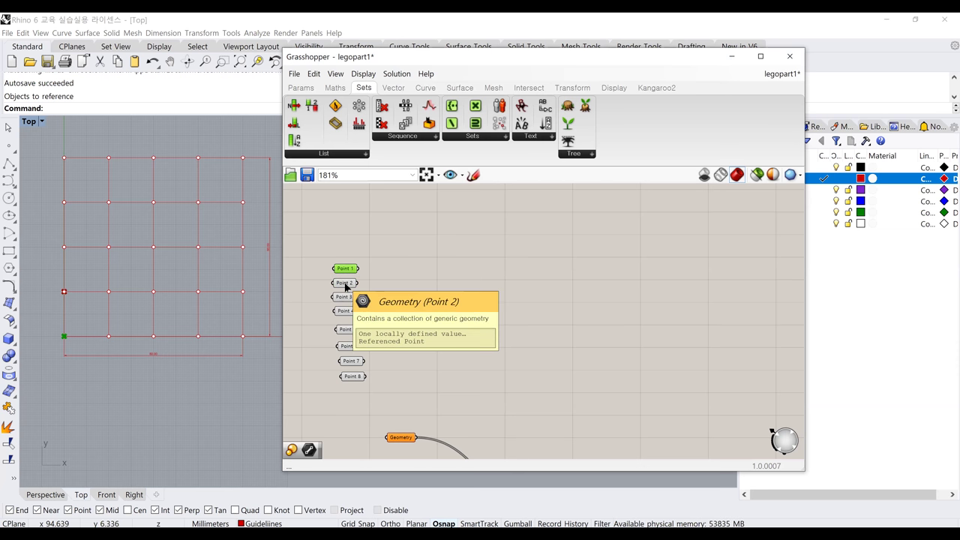
pyautogui.click(344, 283)
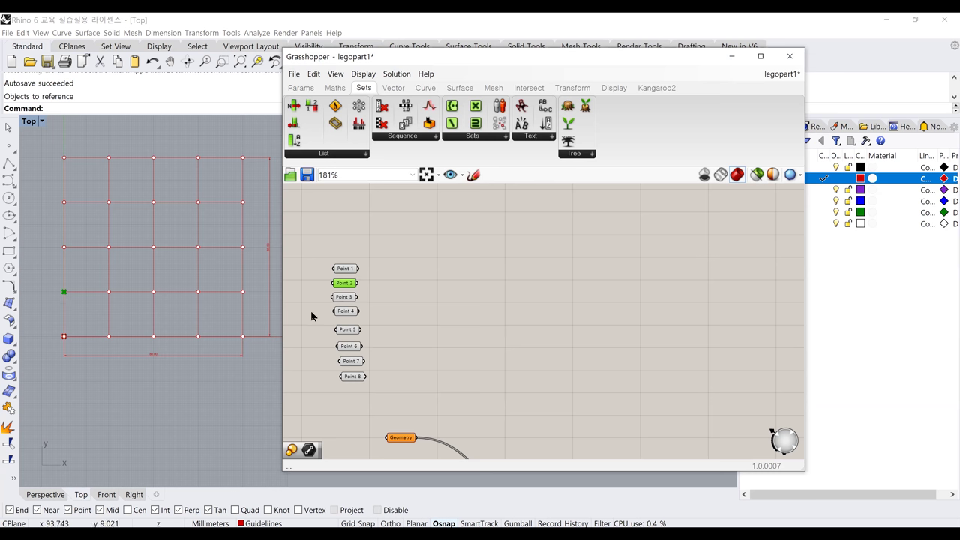
# Step: Reference the grid point in the second column, second row from the bottom, as the single geometry of Point 3
pyautogui.click(338, 298)
pyautogui.rightClick(338, 298)
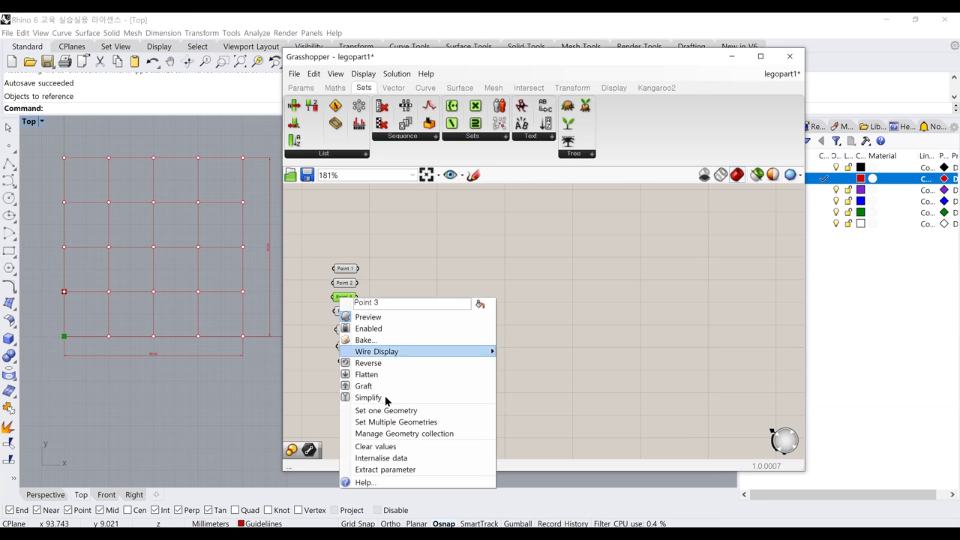
pyautogui.click(387, 411)
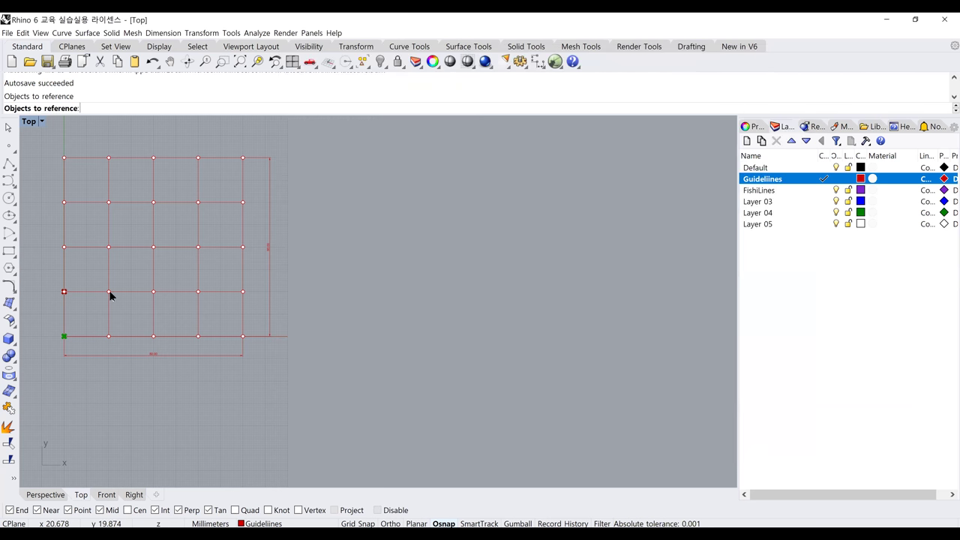
pyautogui.click(120, 297)
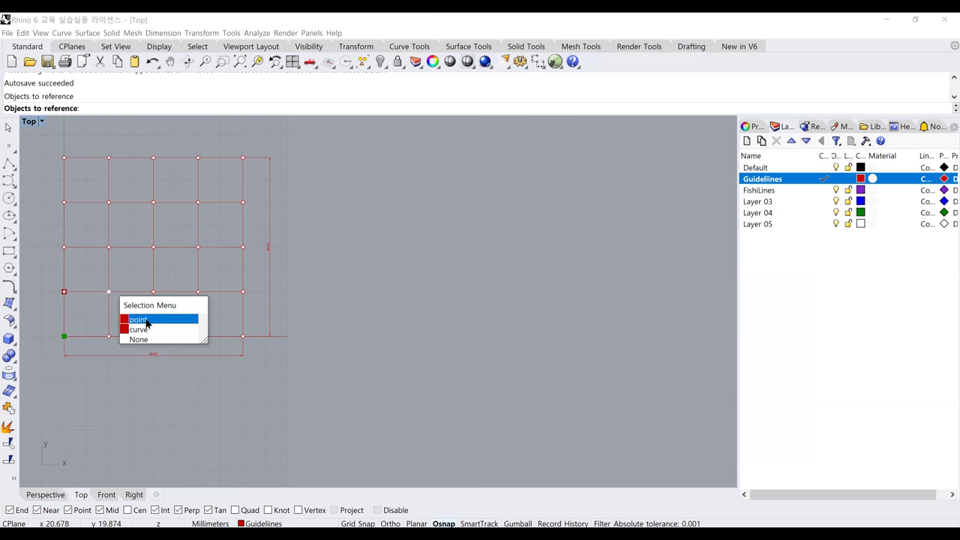
pyautogui.press('Return')
# Step: Reference the grid point in the second column, middle row, as the single geometry of Point 4
pyautogui.rightClick(345, 310)
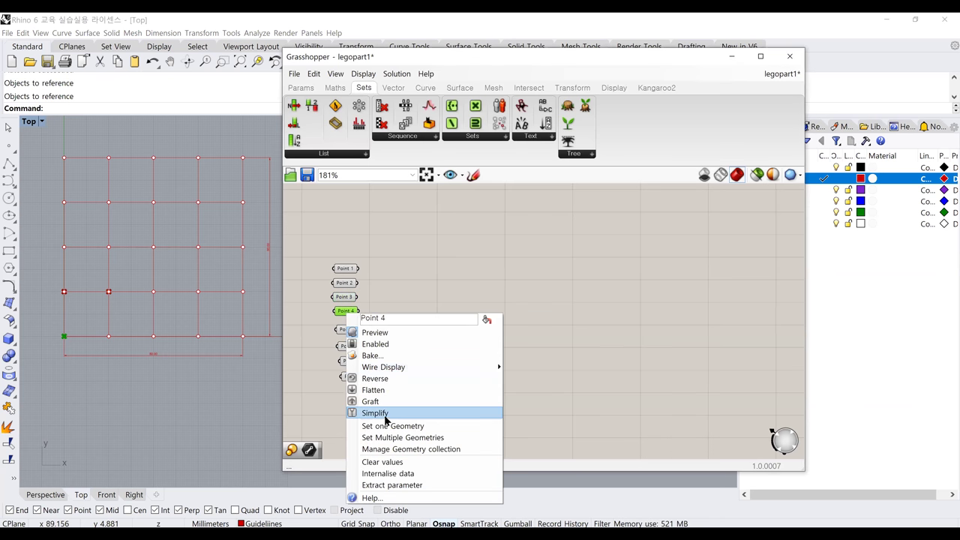
pyautogui.click(378, 426)
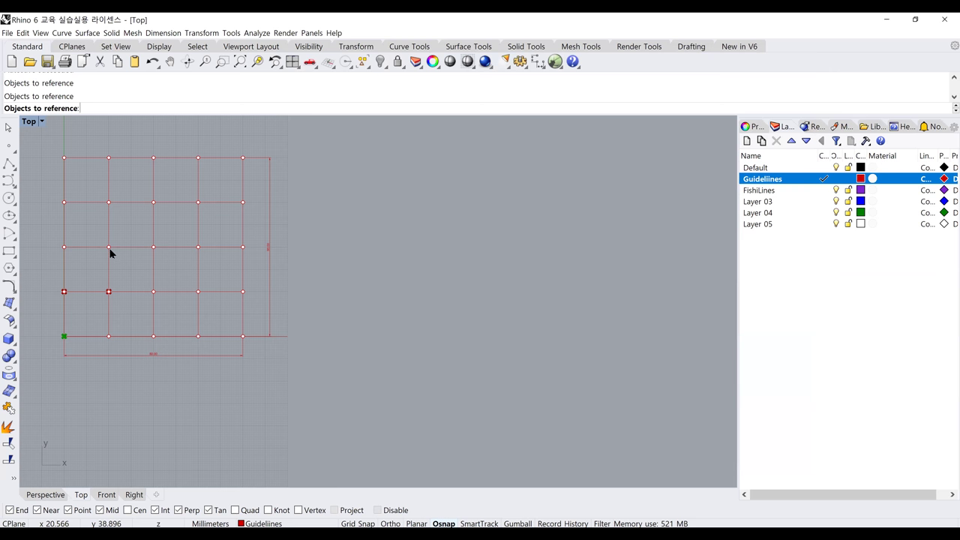
pyautogui.click(109, 250)
# Step: Reference the grid's centre point, in the third column and middle row, as the single geometry of Point 5
pyautogui.click(347, 334)
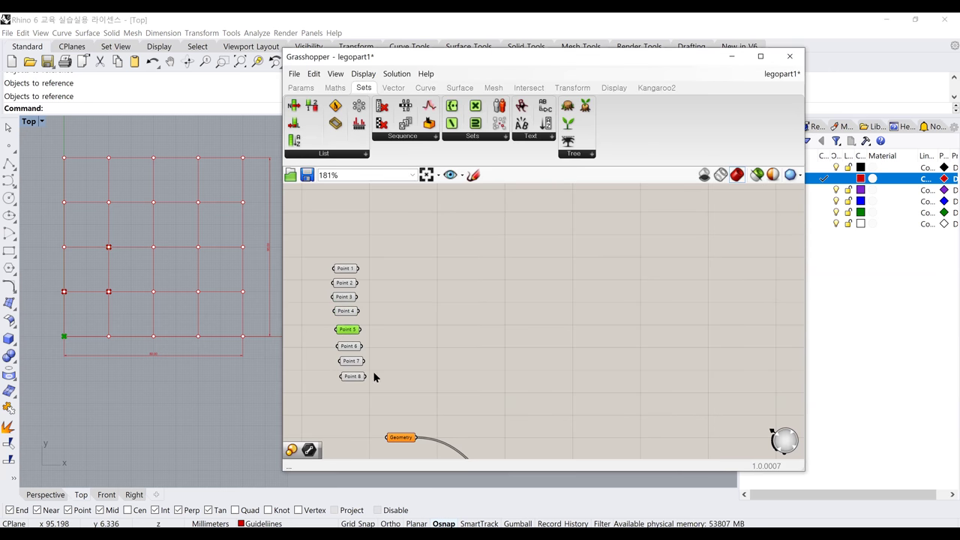
pyautogui.rightClick(347, 330)
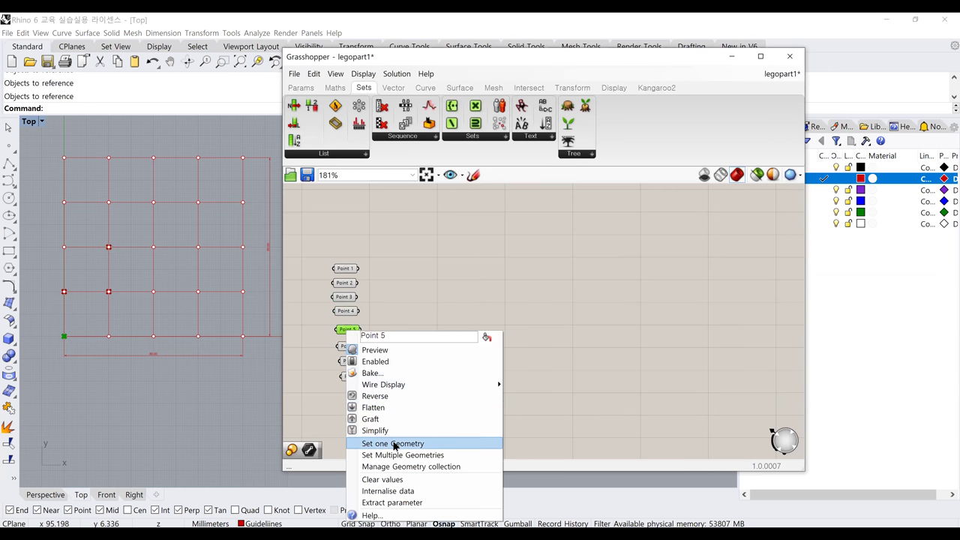
pyautogui.click(394, 443)
pyautogui.click(155, 247)
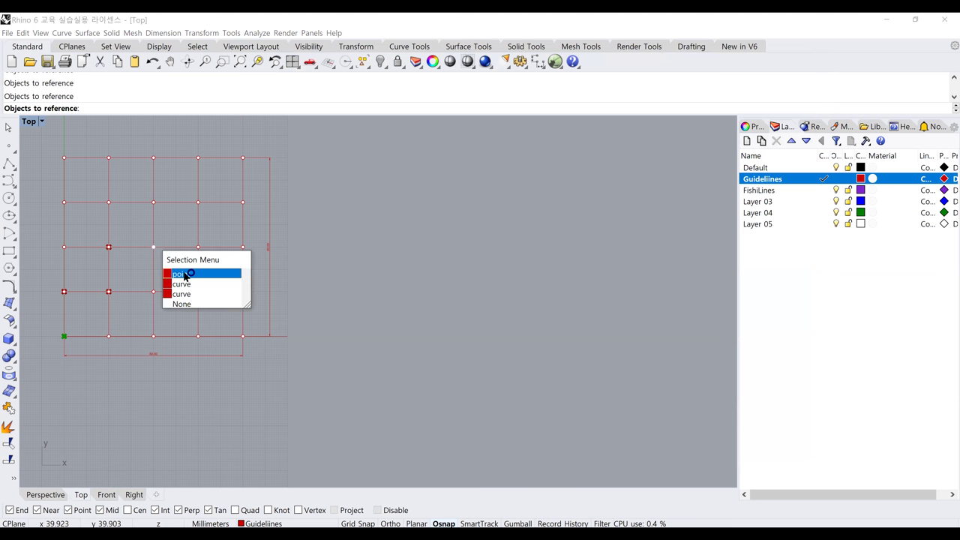
pyautogui.press('Return')
# Step: Reference the grid point in the third column, second row from the bottom, as the single geometry of Point 6
pyautogui.click(346, 346)
pyautogui.rightClick(350, 345)
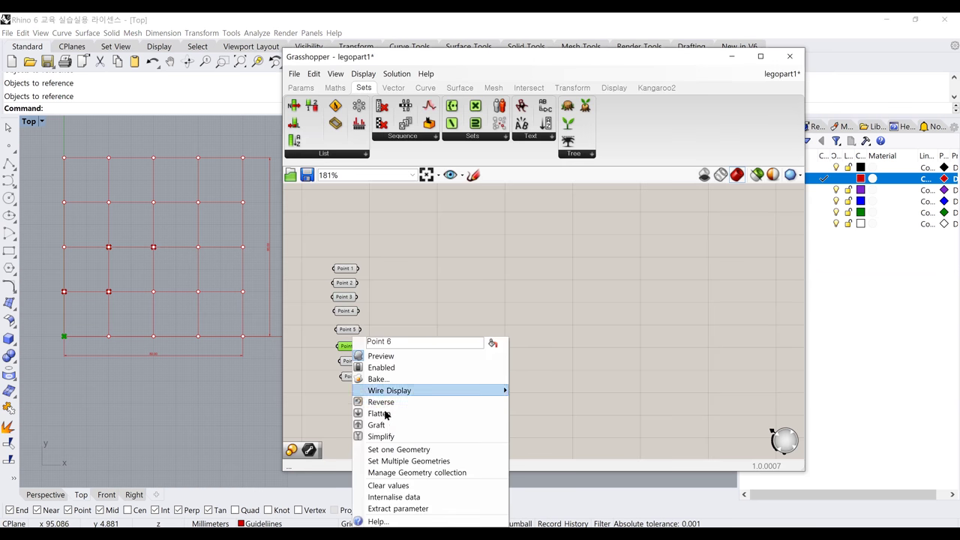
pyautogui.click(390, 449)
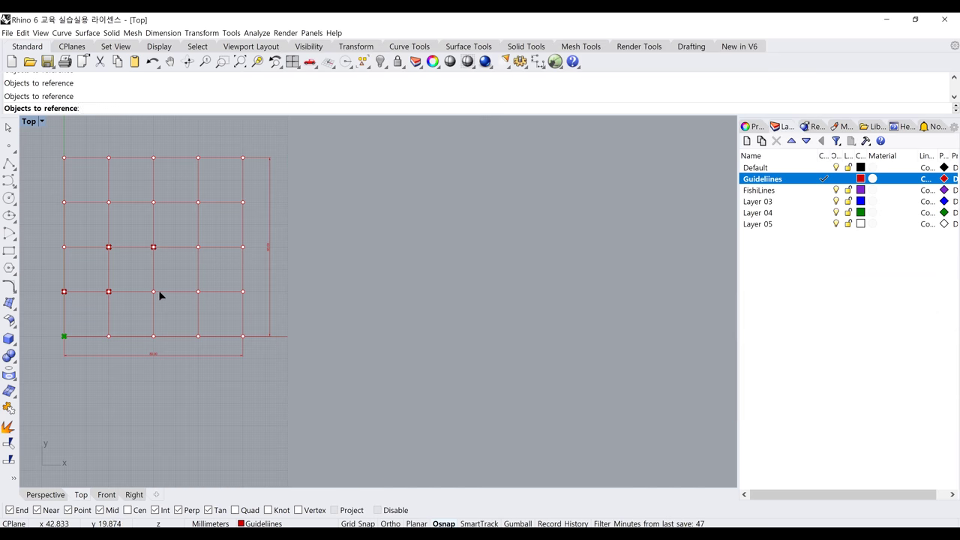
pyautogui.click(152, 292)
# Step: Reference the grid point in the fourth column, second row from the bottom, as the single geometry of Point 7
pyautogui.click(350, 362)
pyautogui.rightClick(350, 364)
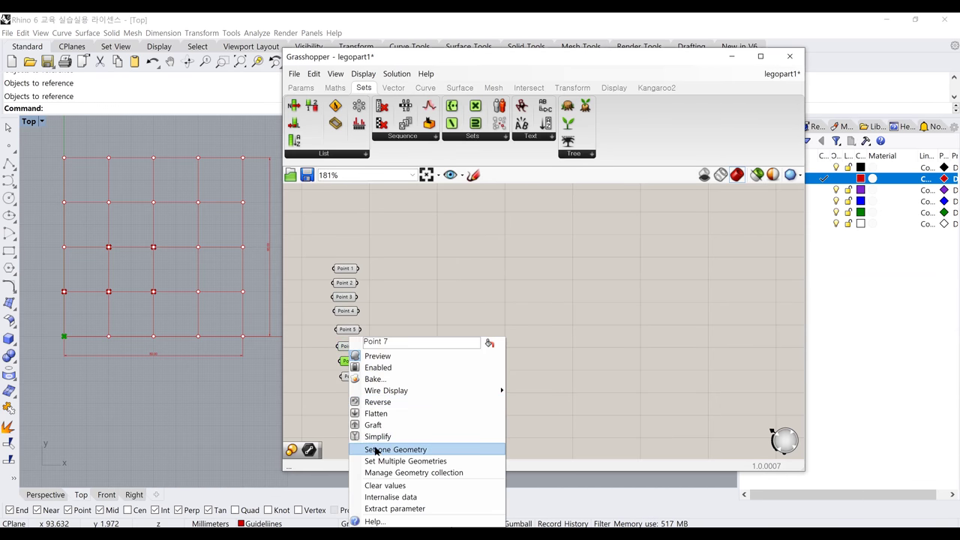
pyautogui.click(377, 450)
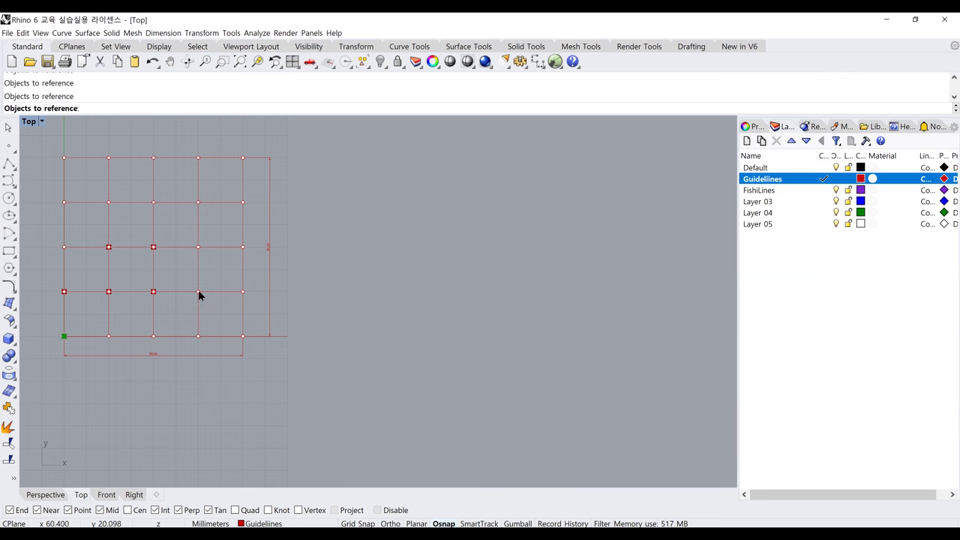
pyautogui.click(199, 294)
pyautogui.click(230, 321)
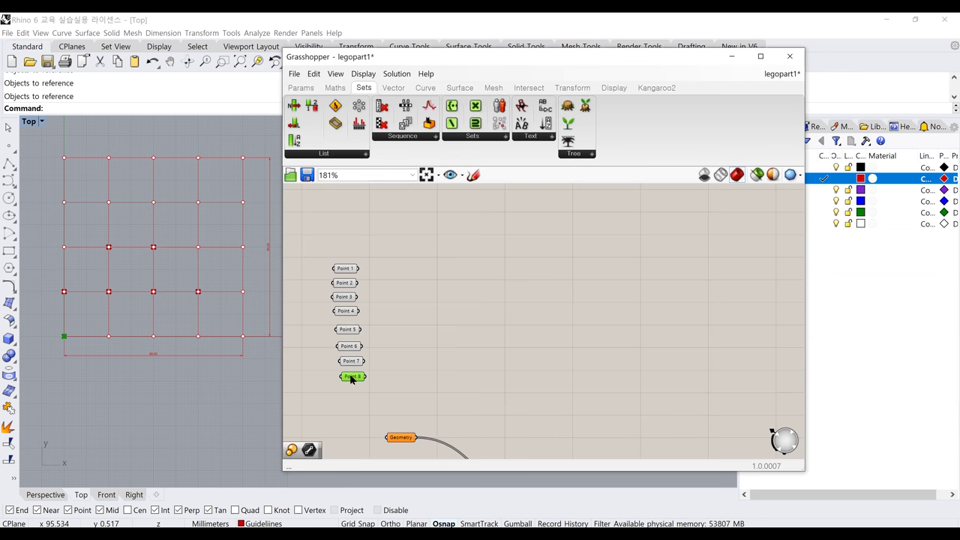
# Step: Reference the grid point in the fourth column, bottom row, as the single geometry of Point 8
pyautogui.rightClick(349, 375)
pyautogui.click(388, 450)
pyautogui.click(197, 336)
# Step: Select all eight components, Point 1 to Point 8, and distribute them vertically on the canvas
pyautogui.click(320, 258)
pyautogui.moveTo(308, 235); pyautogui.dragTo(375, 402)
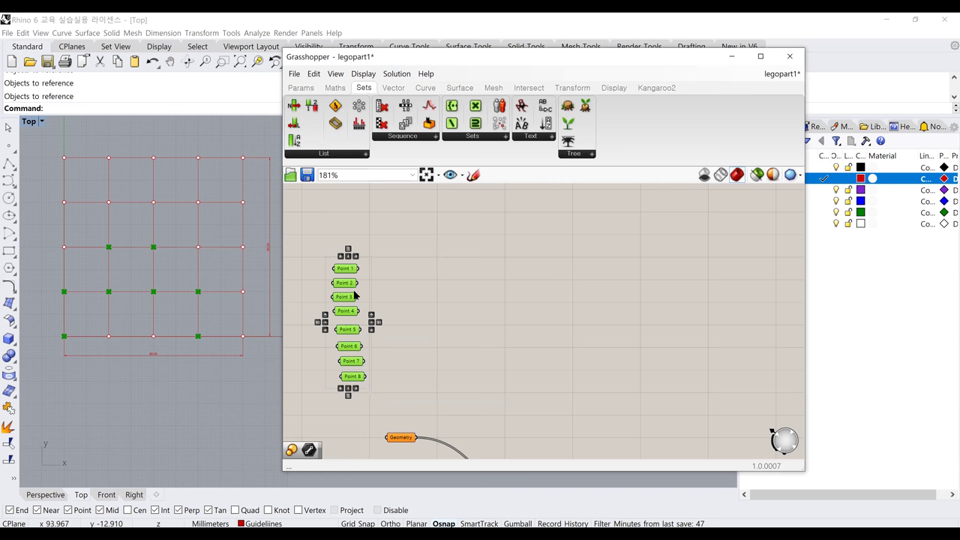
pyautogui.click(349, 250)
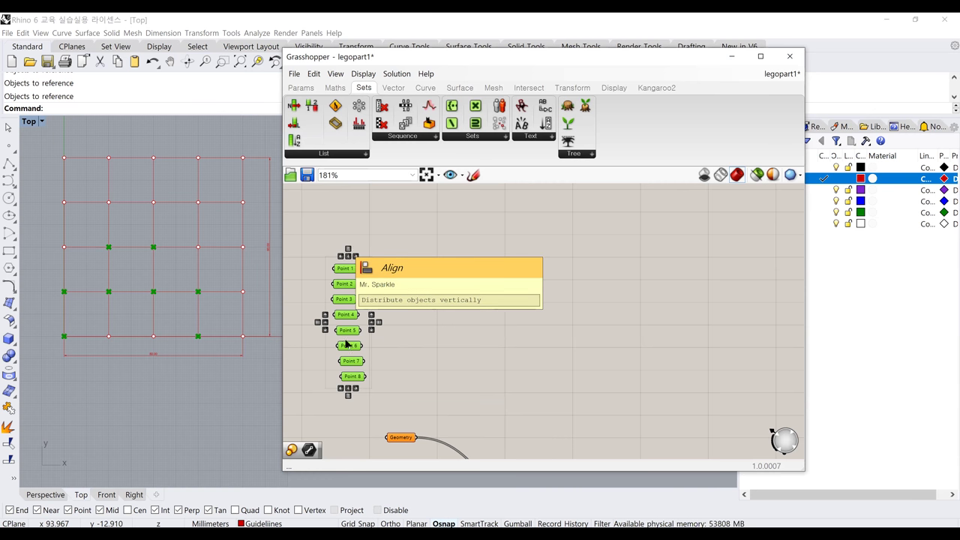
# Step: Try distributing and aligning the eight point components horizontally, and undo the alignment
pyautogui.click(379, 323)
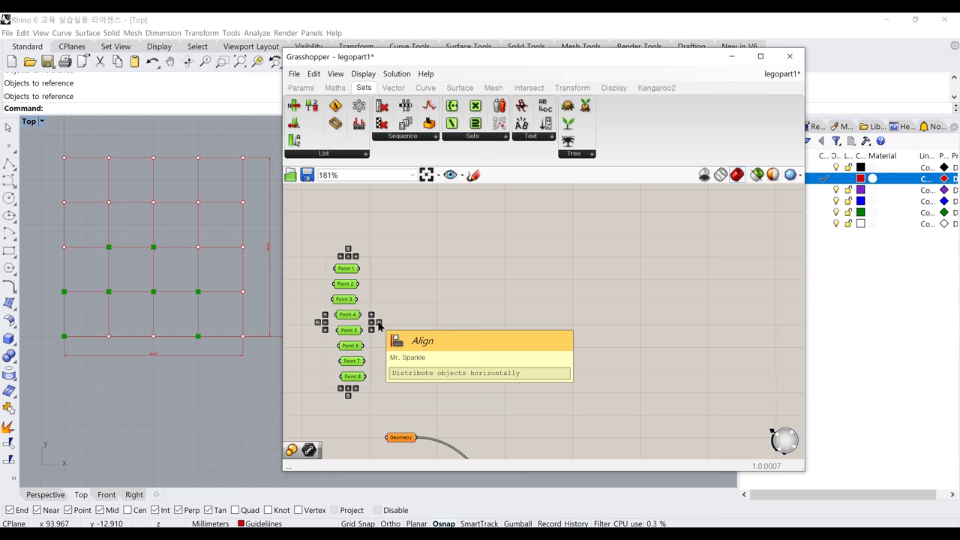
pyautogui.click(372, 323)
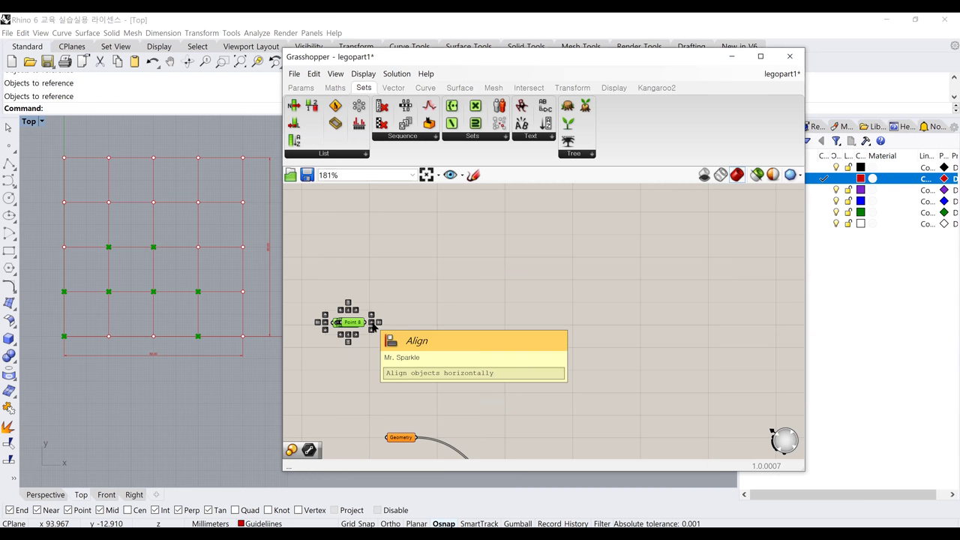
pyautogui.click(367, 356)
pyautogui.hotkey('ctrl', 'z')
# Step: Select Point 1 to Point 8 and align them by their centres into one straight vertical column
pyautogui.moveTo(308, 214); pyautogui.dragTo(368, 412)
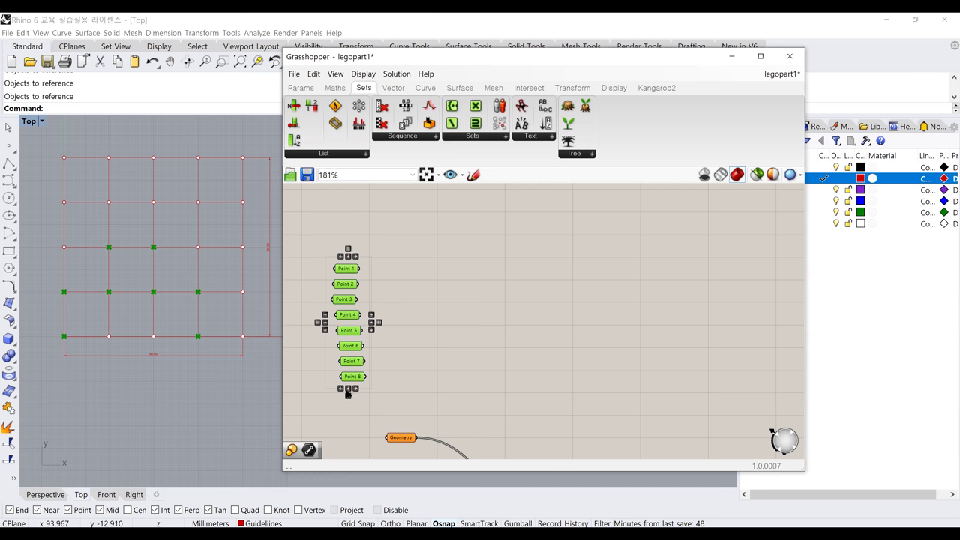
pyautogui.click(348, 388)
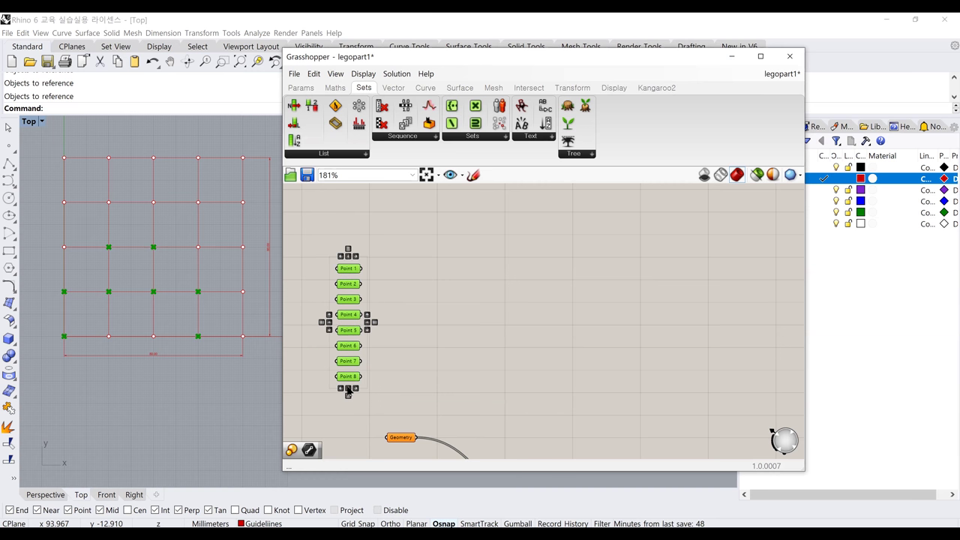
pyautogui.click(390, 374)
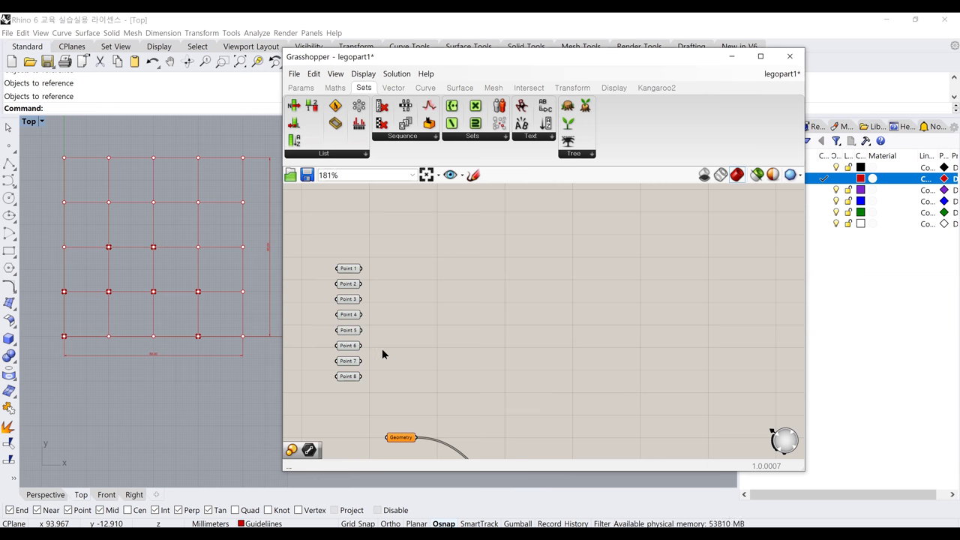
# Step: Add a PolyLine component to the canvas and place it beside Point 8, above the existing Geometry component
pyautogui.moveTo(382, 348); pyautogui.dragTo(363, 324, button='right')
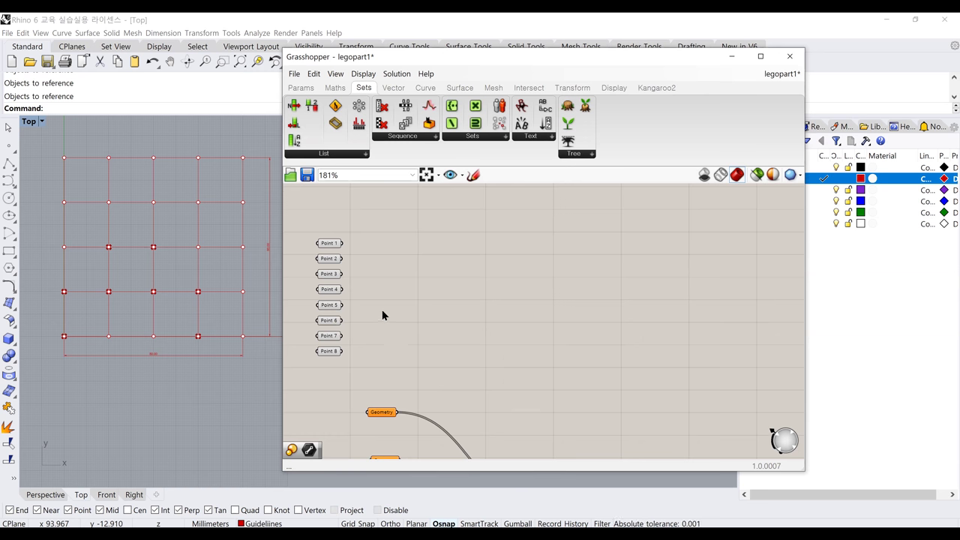
pyautogui.moveTo(383, 315); pyautogui.dragTo(373, 300, button='right')
pyautogui.scroll(-3, 354, 329)
pyautogui.scroll(4, 360, 353)
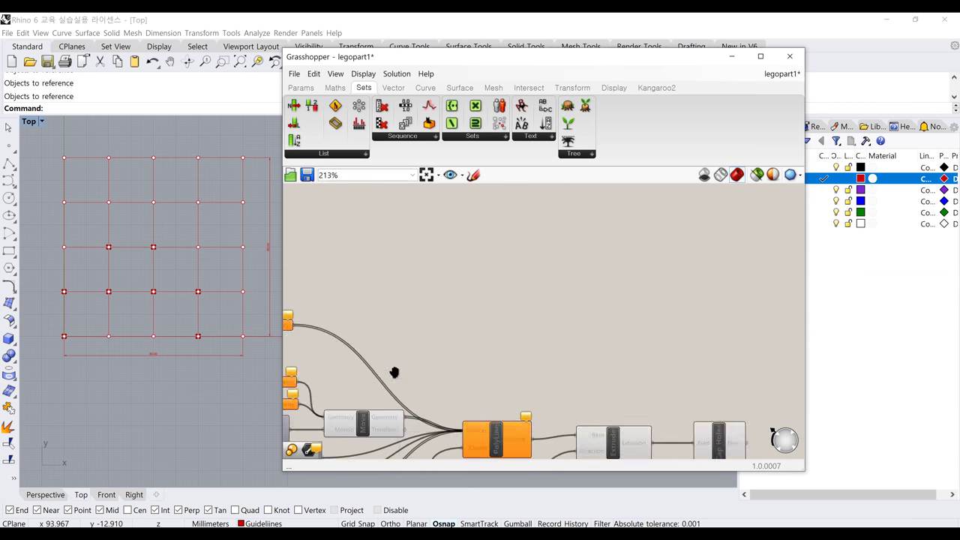
pyautogui.scroll(-4, 368, 264)
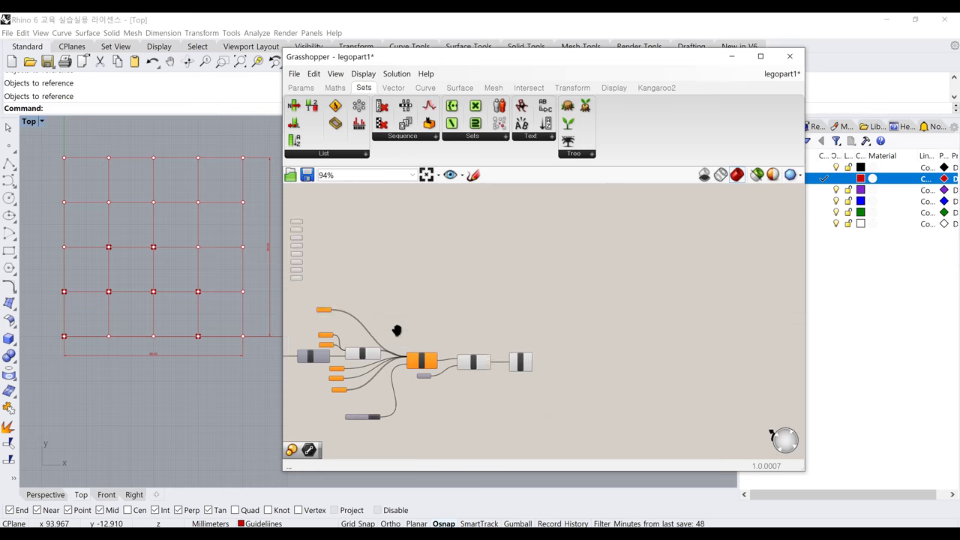
pyautogui.scroll(4, 361, 301)
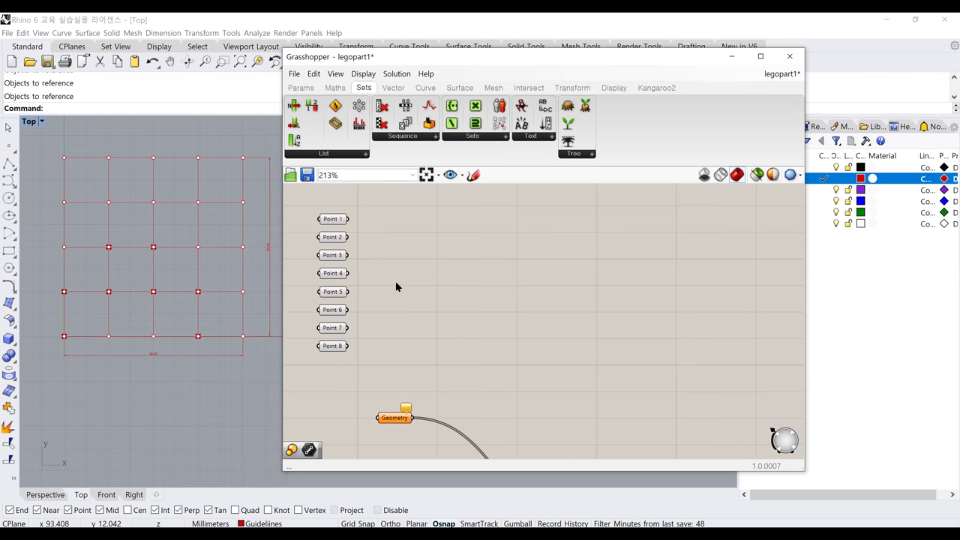
pyautogui.moveTo(418, 284); pyautogui.dragTo(404, 273, button='right')
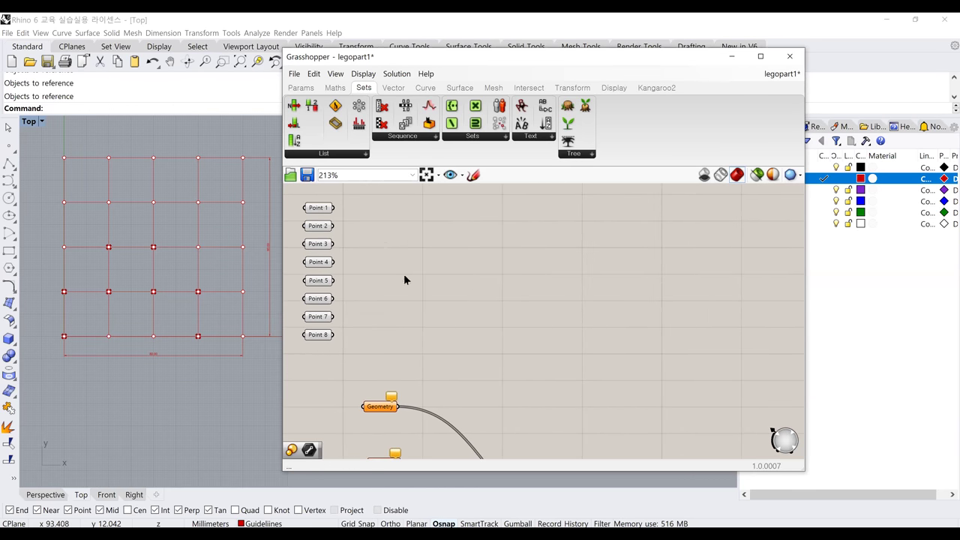
pyautogui.doubleClick(407, 279)
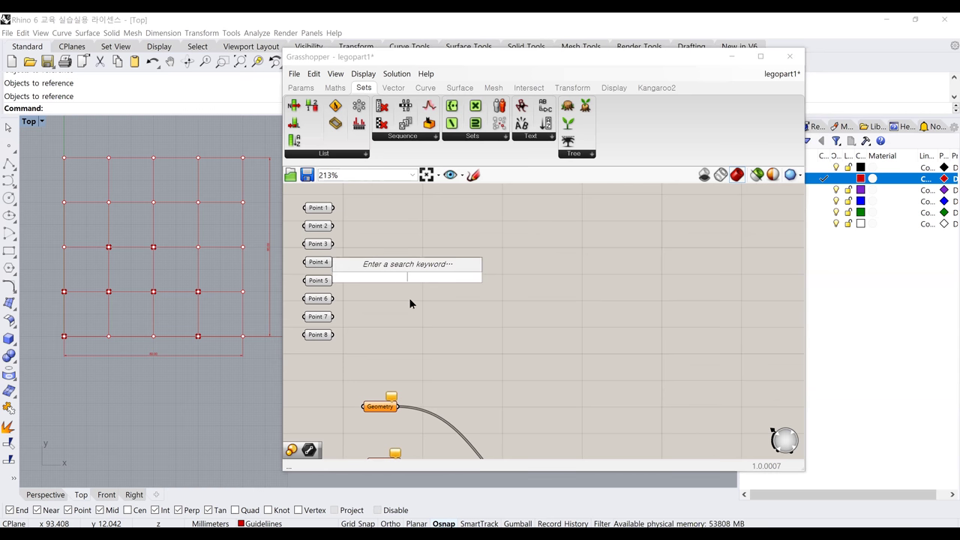
pyautogui.write('polyline')
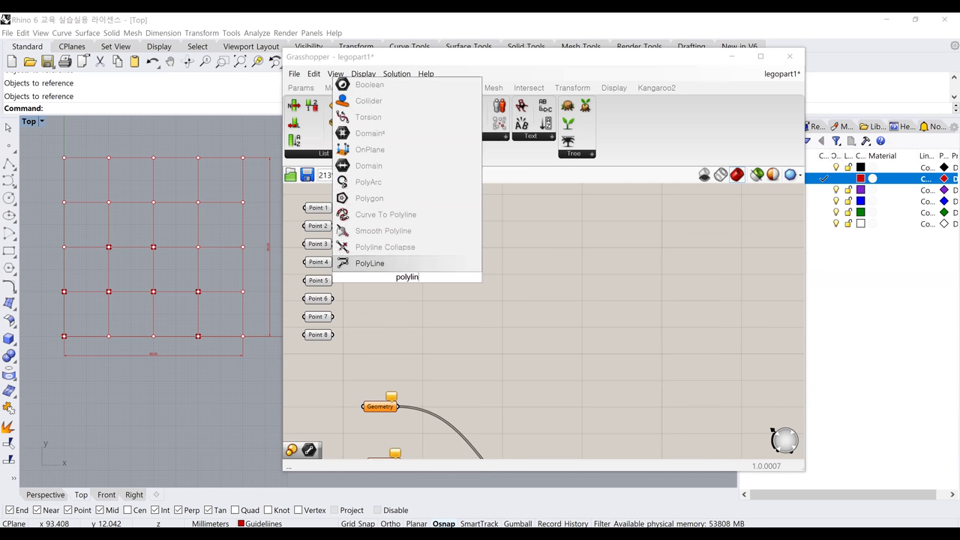
pyautogui.click(371, 266)
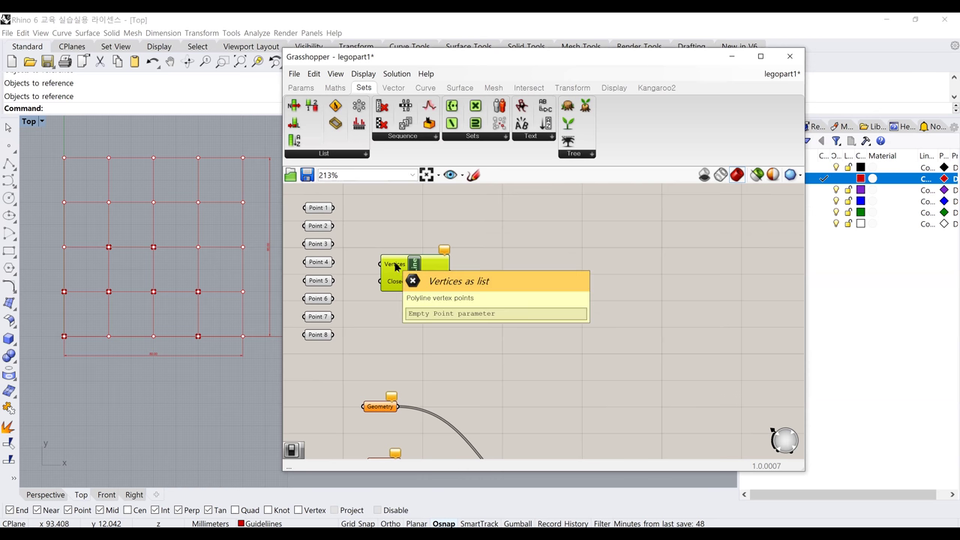
pyautogui.moveTo(420, 279); pyautogui.dragTo(425, 352)
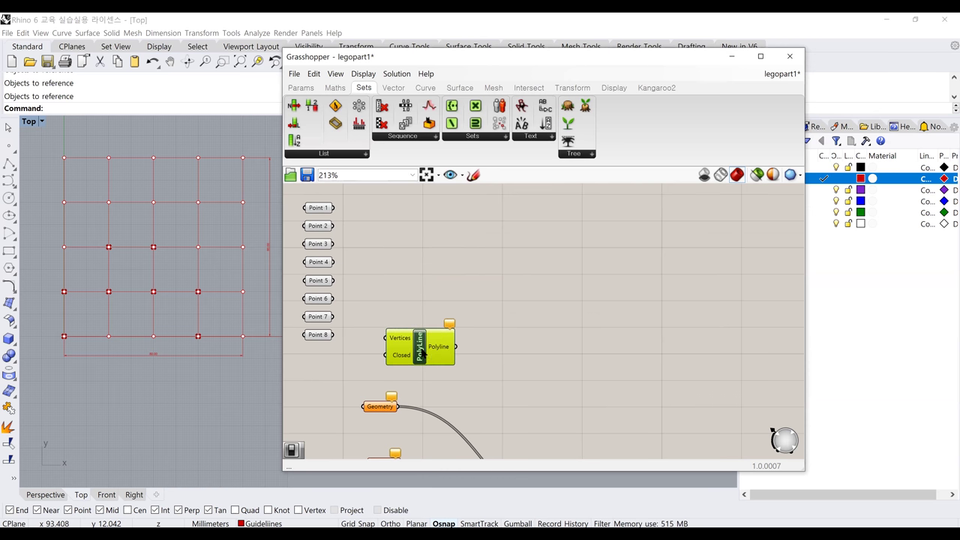
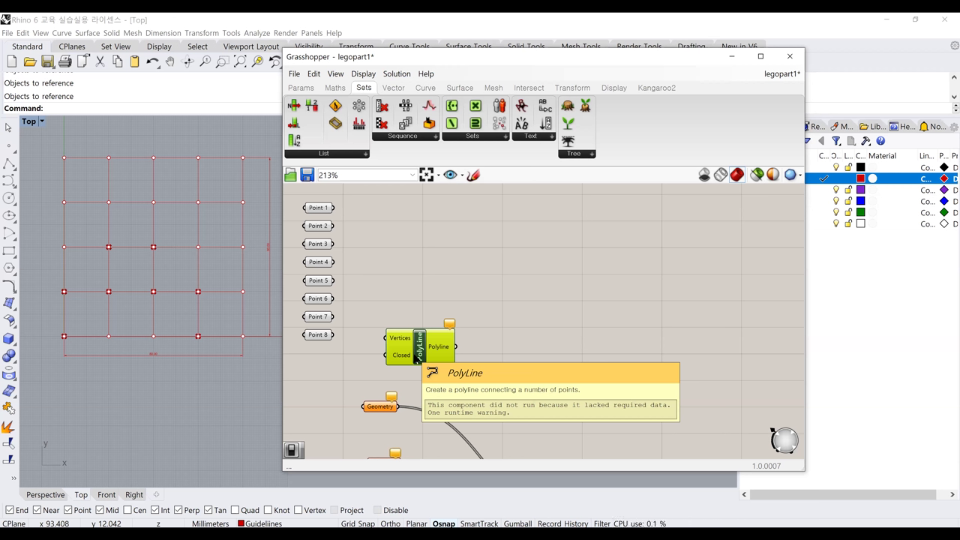
# Step: Add a Boolean Toggle component just below Point 8, beside the PolyLine component
pyautogui.click(338, 362)
pyautogui.doubleClick(338, 362)
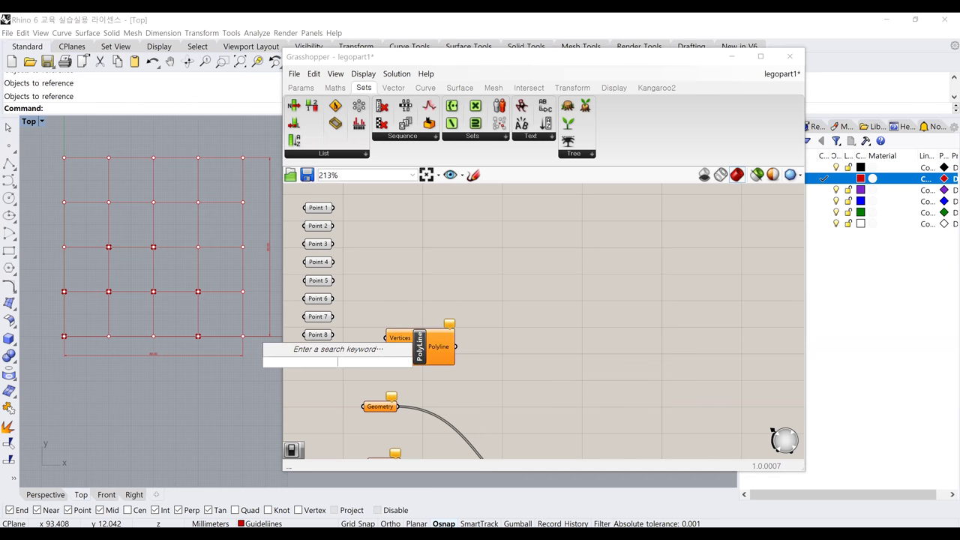
pyautogui.write('boole')
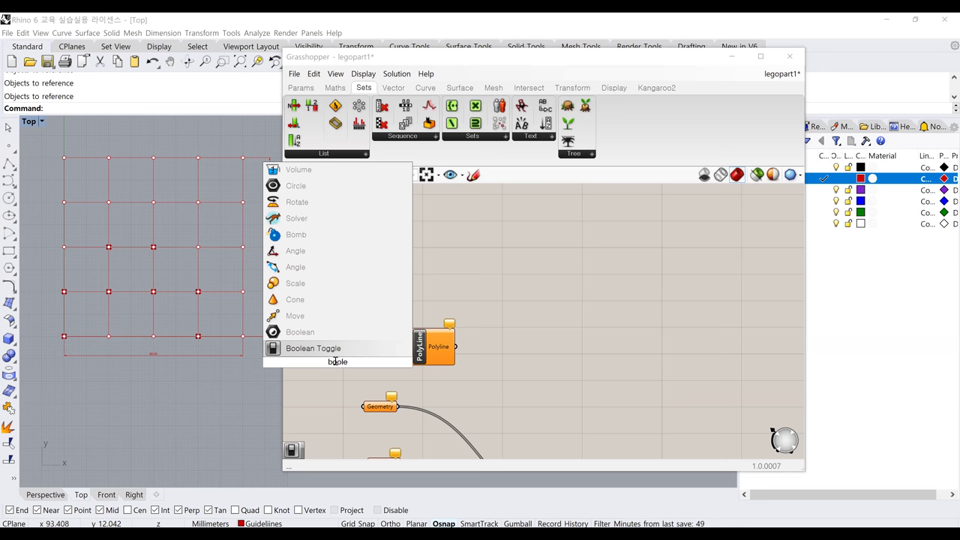
pyautogui.press('Return')
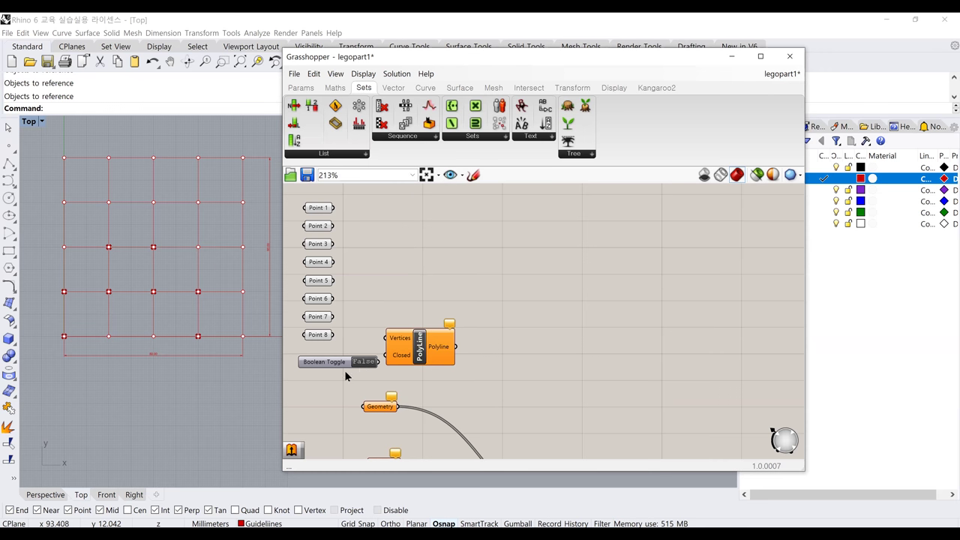
pyautogui.moveTo(336, 366); pyautogui.dragTo(328, 373)
# Step: Move the Boolean Toggle away from the PolyLine component, set it to True and connect it to the Closed input
pyautogui.click(355, 369)
pyautogui.click(356, 369)
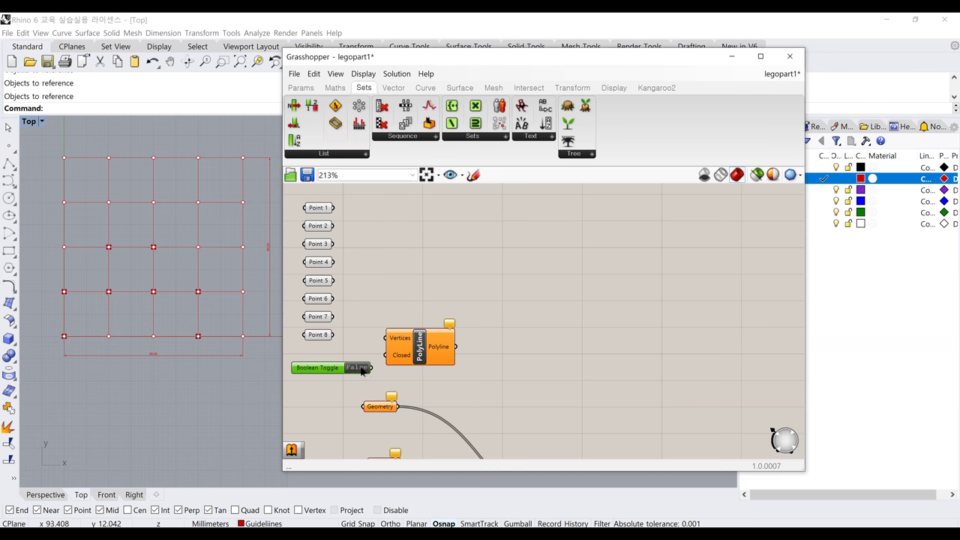
pyautogui.scroll(-2, 370, 343)
pyautogui.scroll(3, 370, 343)
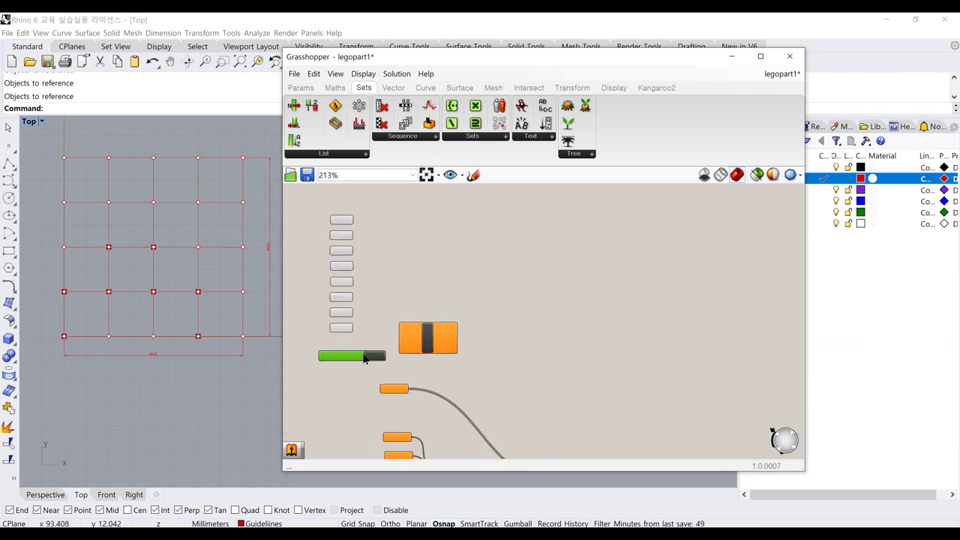
pyautogui.moveTo(349, 357); pyautogui.dragTo(304, 364)
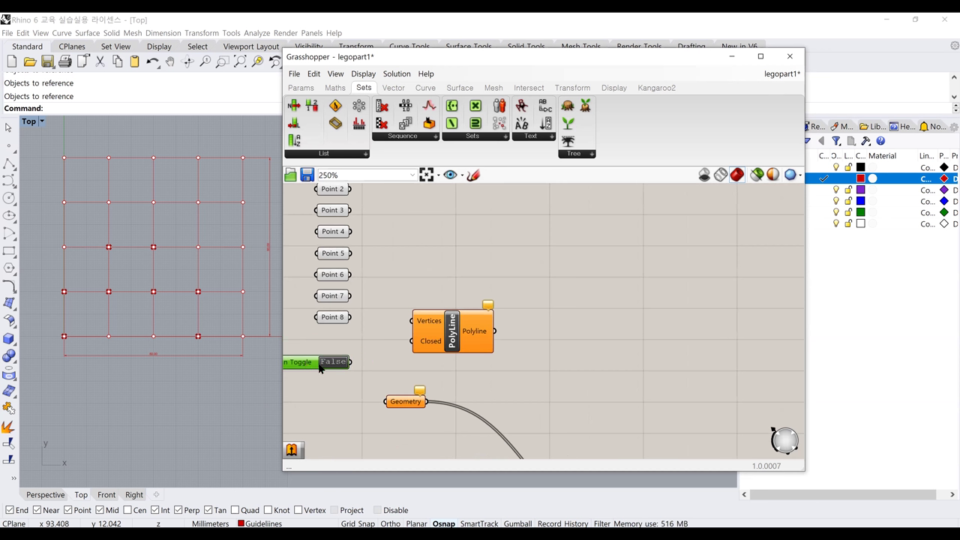
pyautogui.doubleClick(329, 363)
pyautogui.moveTo(350, 362); pyautogui.dragTo(412, 343)
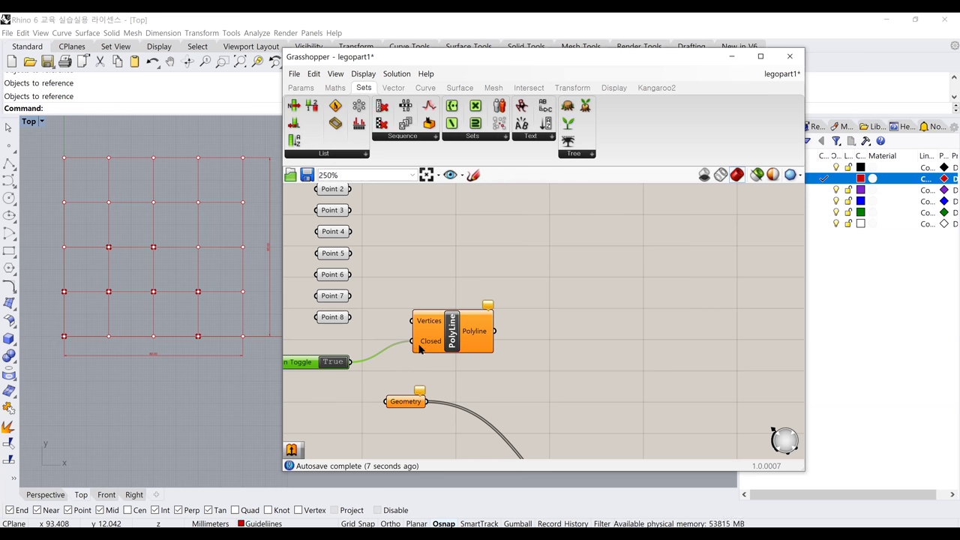
pyautogui.moveTo(429, 348)
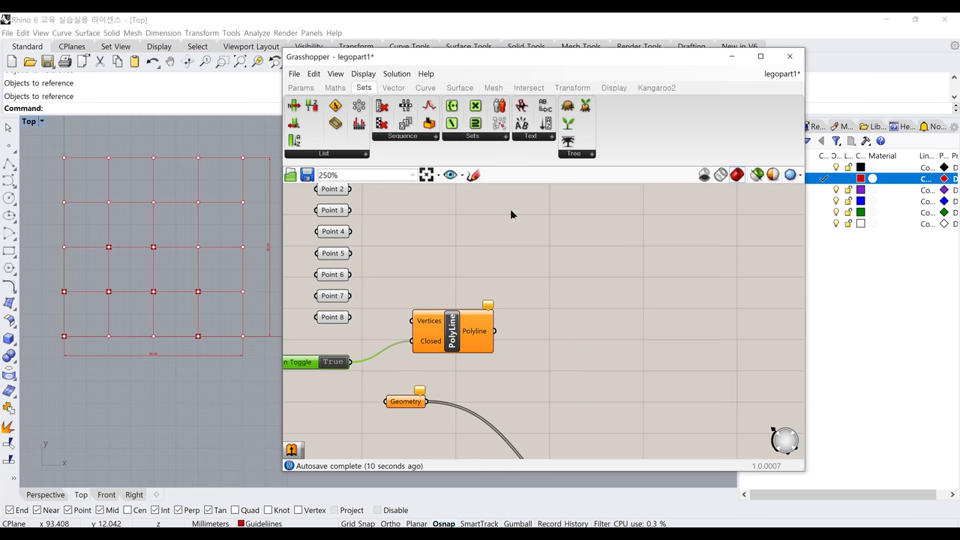
pyautogui.rightClick(428, 346)
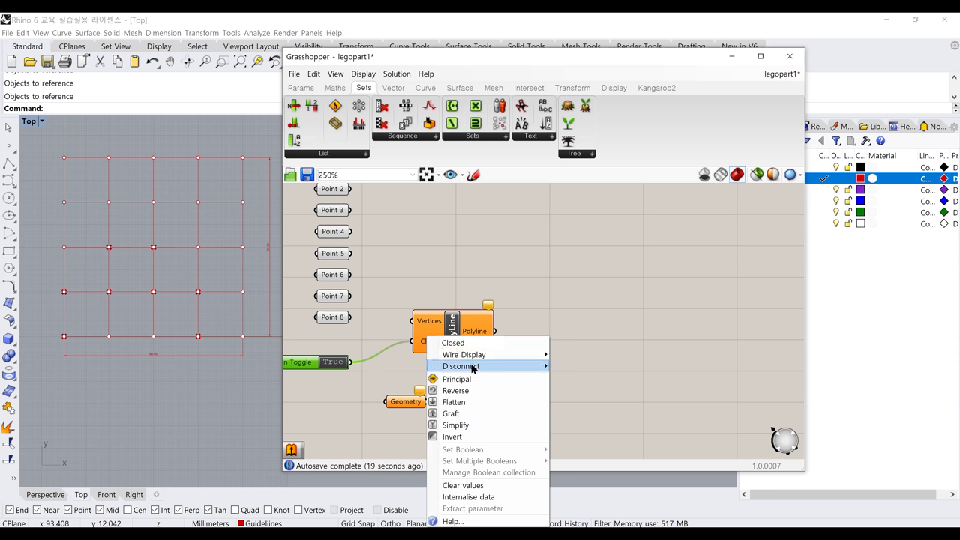
pyautogui.moveTo(472, 368)
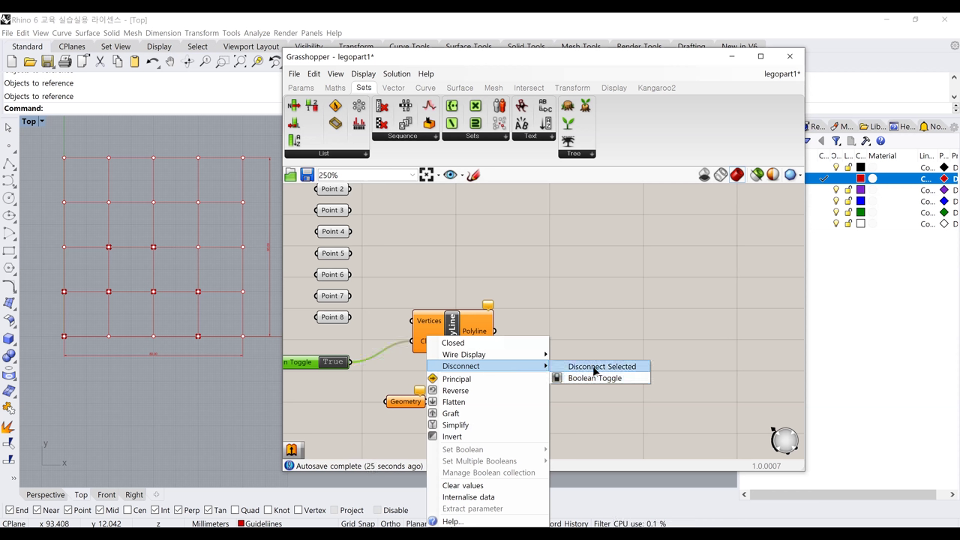
pyautogui.click(544, 303)
# Step: Connect Point 2 to the PolyLine's Vertices input and add Point 1 as an additional source
pyautogui.moveTo(378, 250); pyautogui.dragTo(382, 299, button='right')
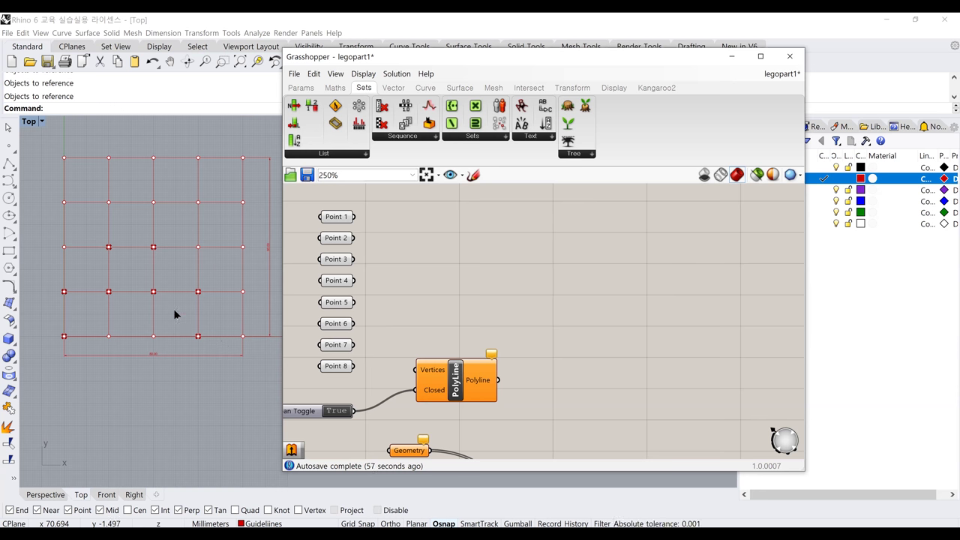
pyautogui.click(348, 219)
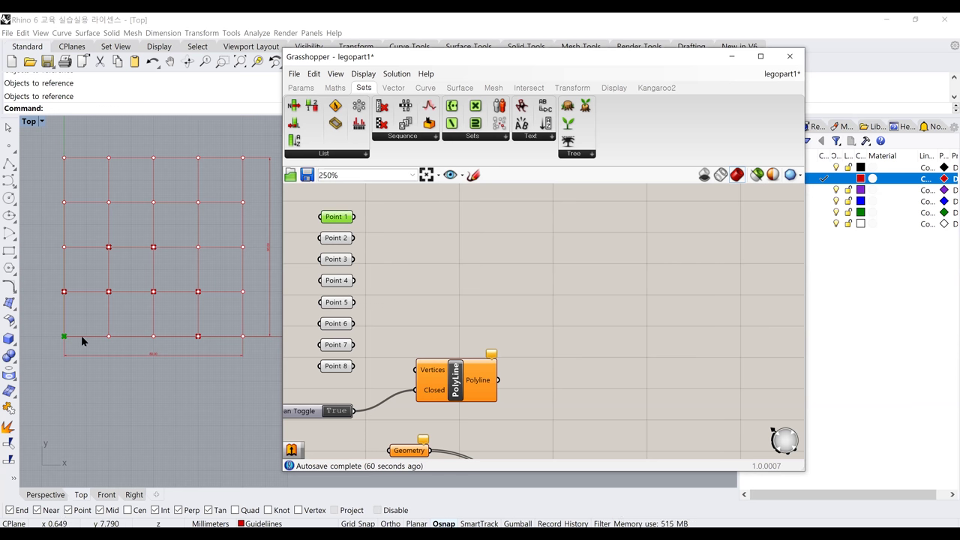
pyautogui.moveTo(356, 217); pyautogui.dragTo(414, 369)
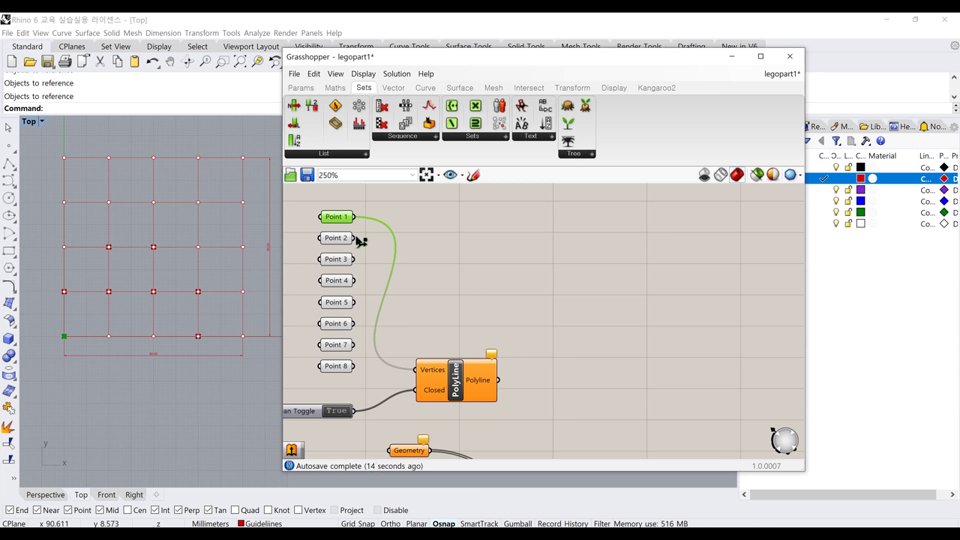
pyautogui.moveTo(359, 241); pyautogui.dragTo(415, 369)
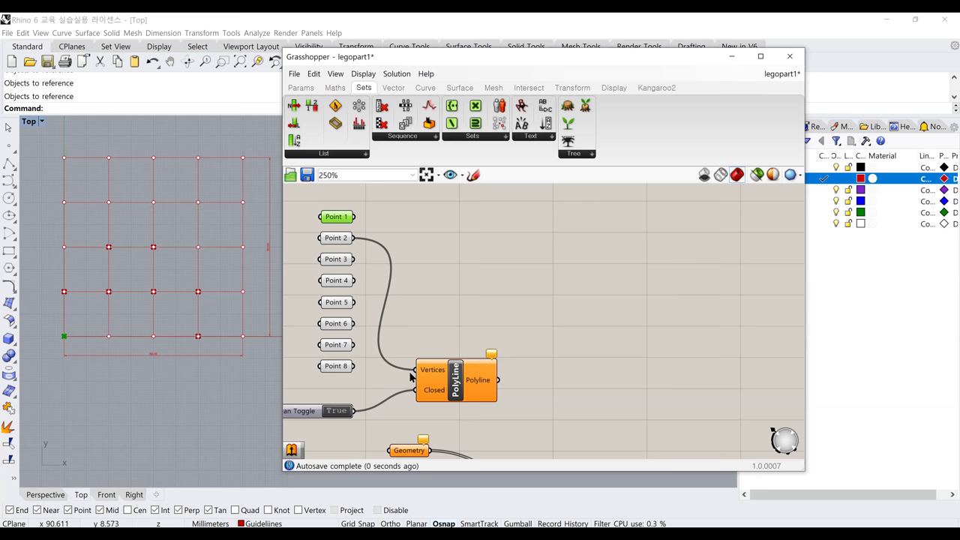
pyautogui.keyDown('shift'); pyautogui.moveTo(353, 216); pyautogui.dragTo(417, 372); pyautogui.keyUp('shift')
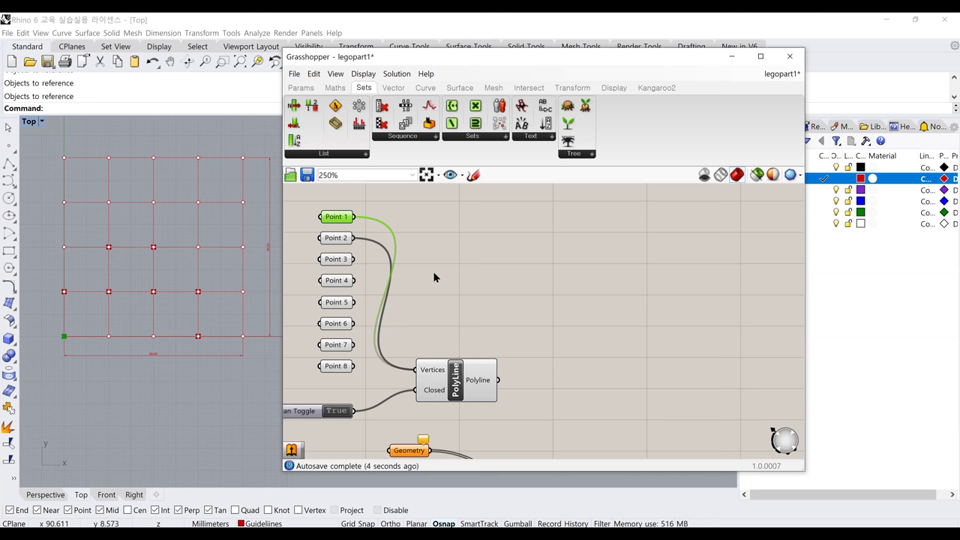
# Step: Disconnect all sources from the PolyLine's Vertices input
pyautogui.rightClick(436, 370)
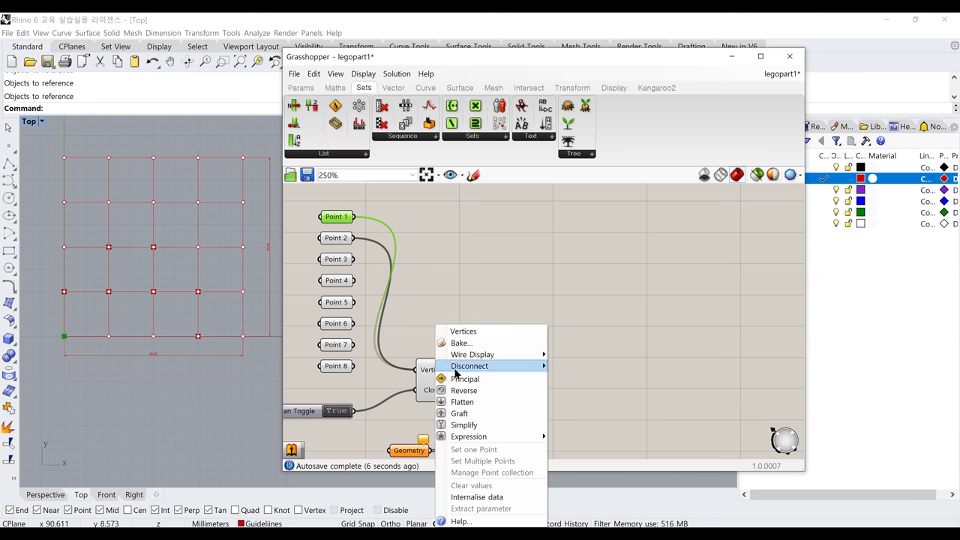
pyautogui.moveTo(530, 368)
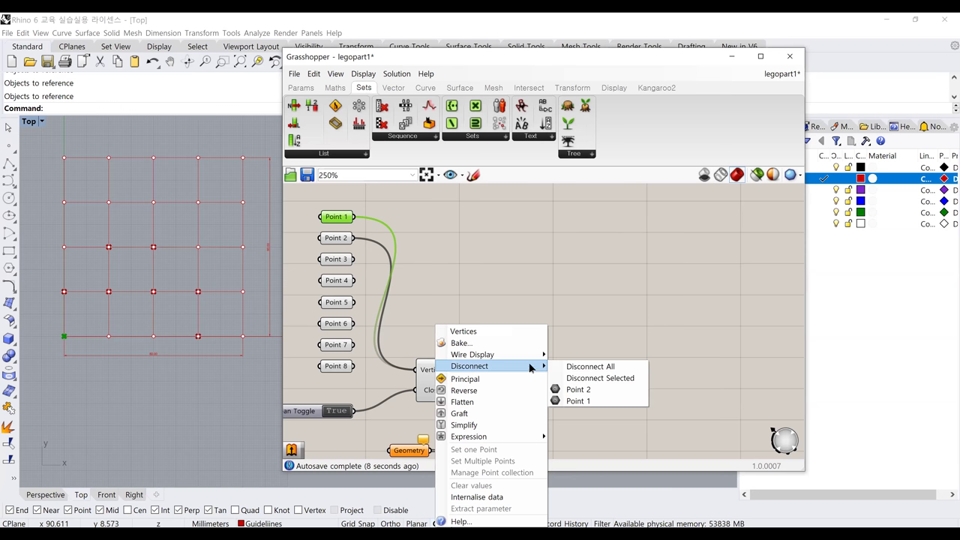
pyautogui.click(577, 369)
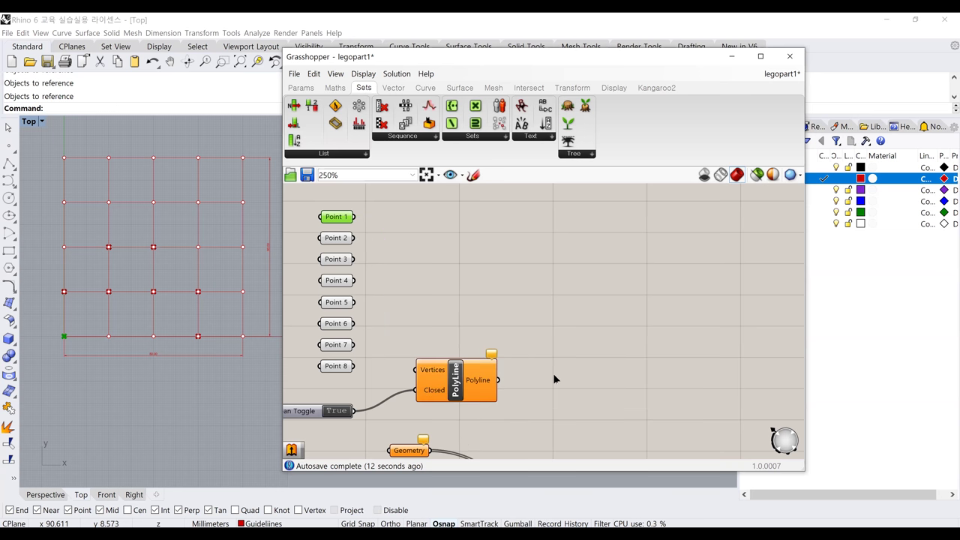
# Step: Connect Points 1 through 8 in order to the PolyLine's Vertices input and inspect the polyline's preview in the viewport
pyautogui.click(443, 272)
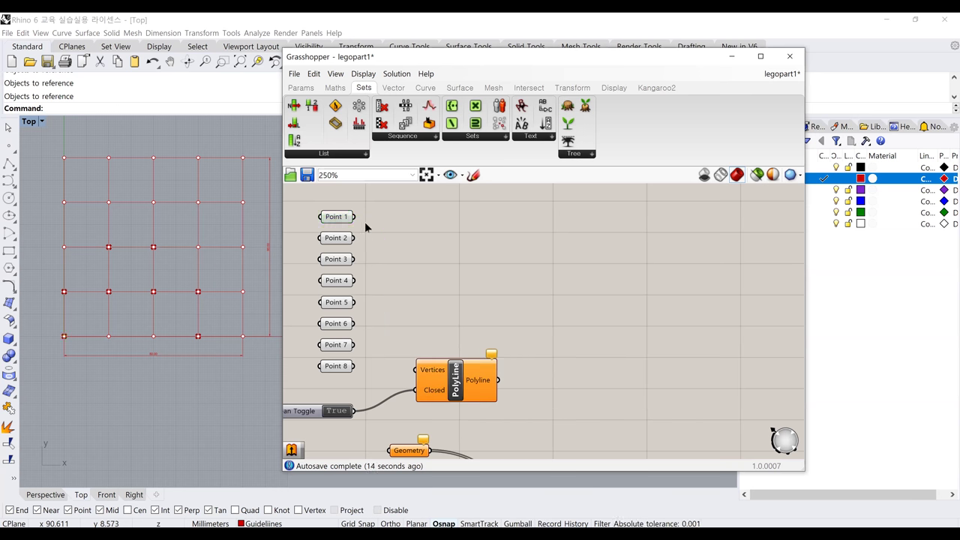
pyautogui.moveTo(357, 219); pyautogui.dragTo(415, 370)
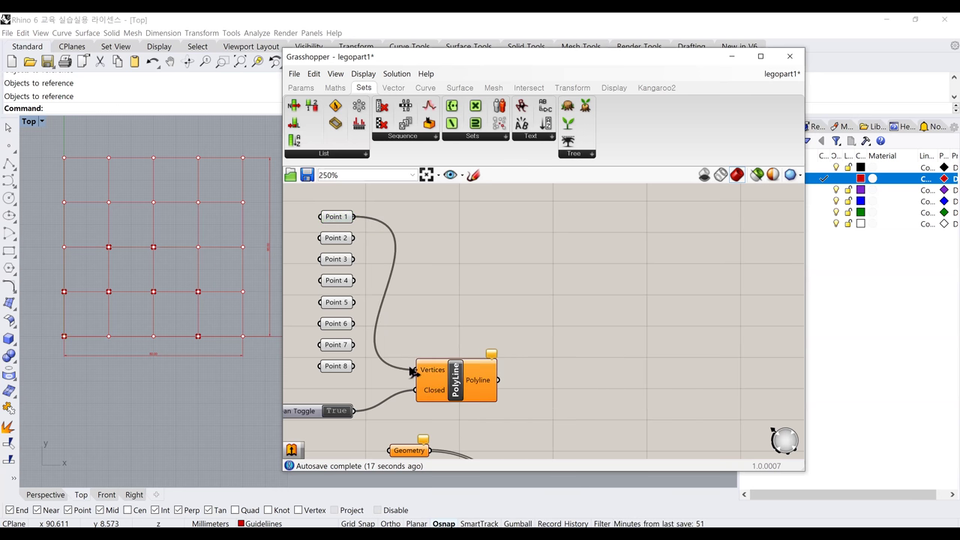
pyautogui.keyDown('shift'); pyautogui.moveTo(356, 239); pyautogui.dragTo(415, 370); pyautogui.keyUp('shift')
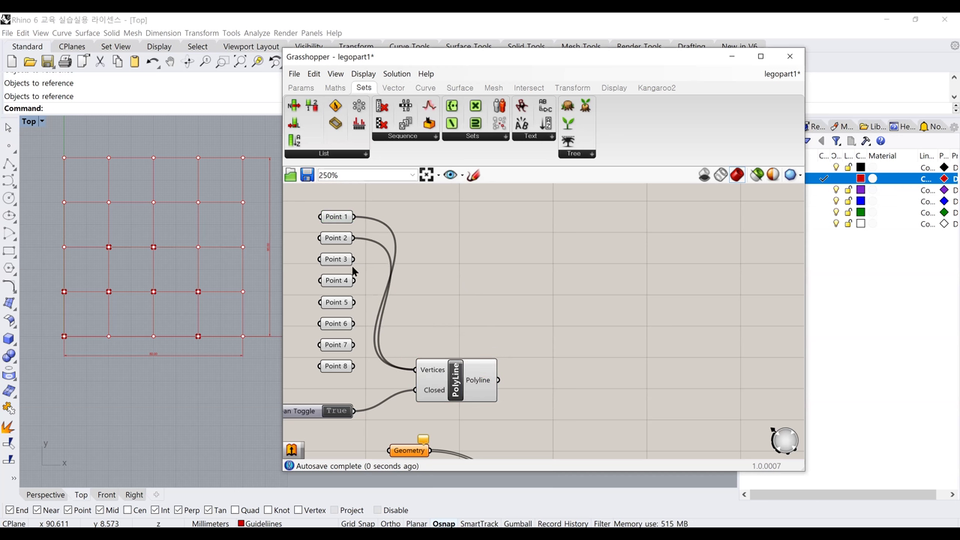
pyautogui.keyDown('shift'); pyautogui.moveTo(355, 260); pyautogui.dragTo(414, 370); pyautogui.keyUp('shift')
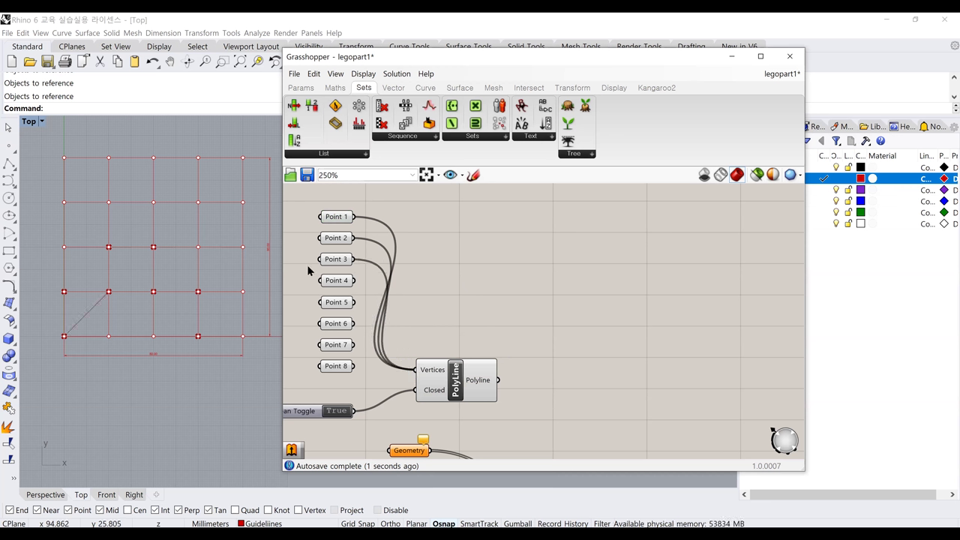
pyautogui.keyDown('shift'); pyautogui.moveTo(355, 280); pyautogui.dragTo(415, 370); pyautogui.keyUp('shift')
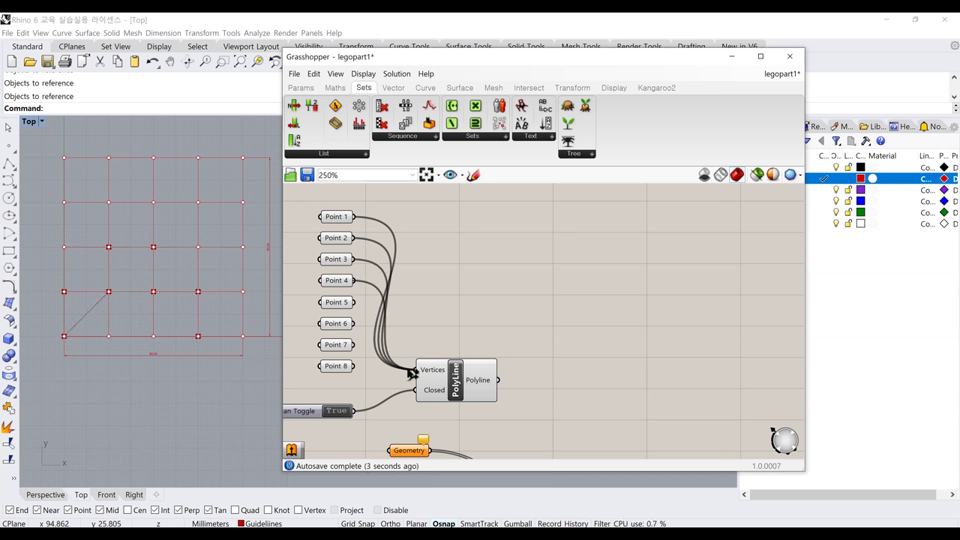
pyautogui.keyDown('shift'); pyautogui.moveTo(358, 307); pyautogui.dragTo(415, 370); pyautogui.keyUp('shift')
pyautogui.keyDown('shift'); pyautogui.moveTo(354, 324); pyautogui.dragTo(415, 370); pyautogui.keyUp('shift')
pyautogui.keyDown('shift'); pyautogui.moveTo(355, 344); pyautogui.dragTo(415, 370); pyautogui.keyUp('shift')
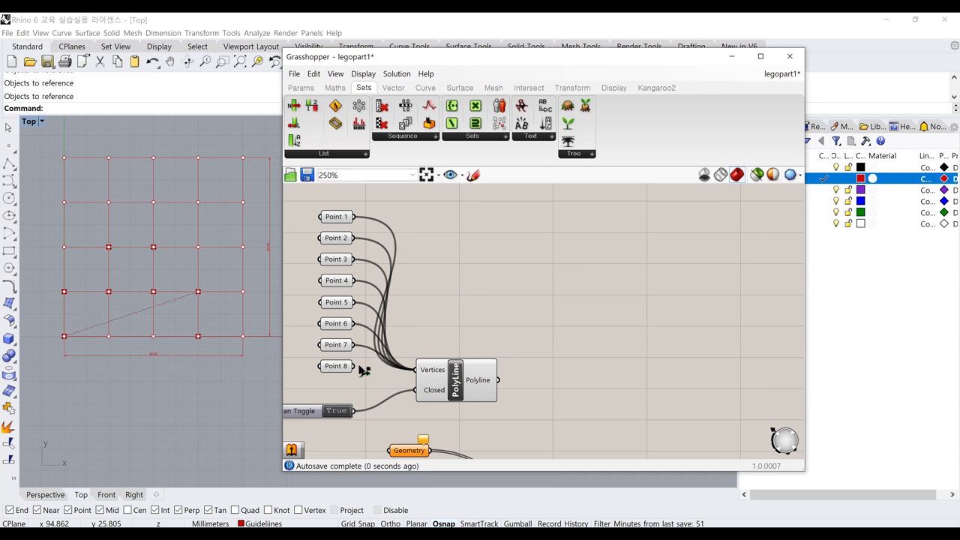
pyautogui.keyDown('shift'); pyautogui.moveTo(354, 366); pyautogui.dragTo(415, 370); pyautogui.keyUp('shift')
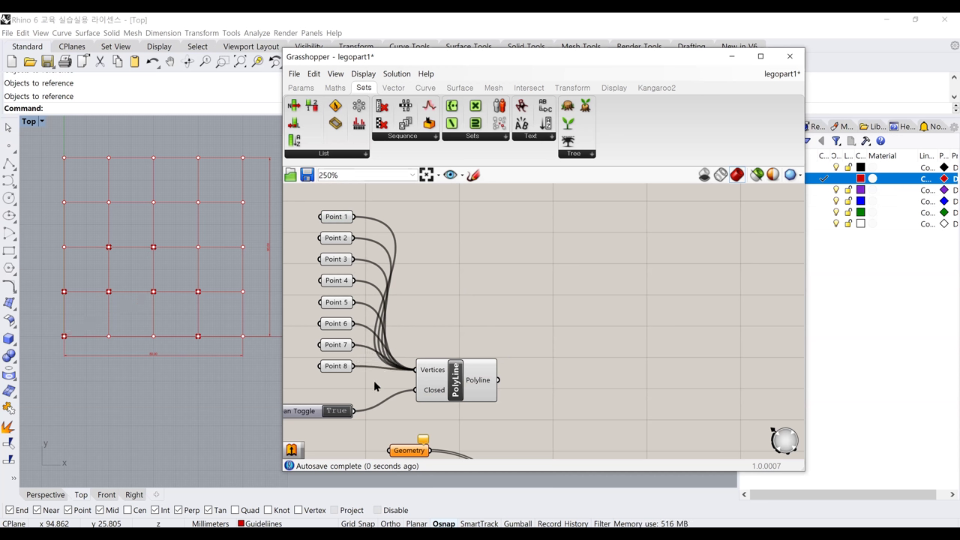
pyautogui.click(454, 390)
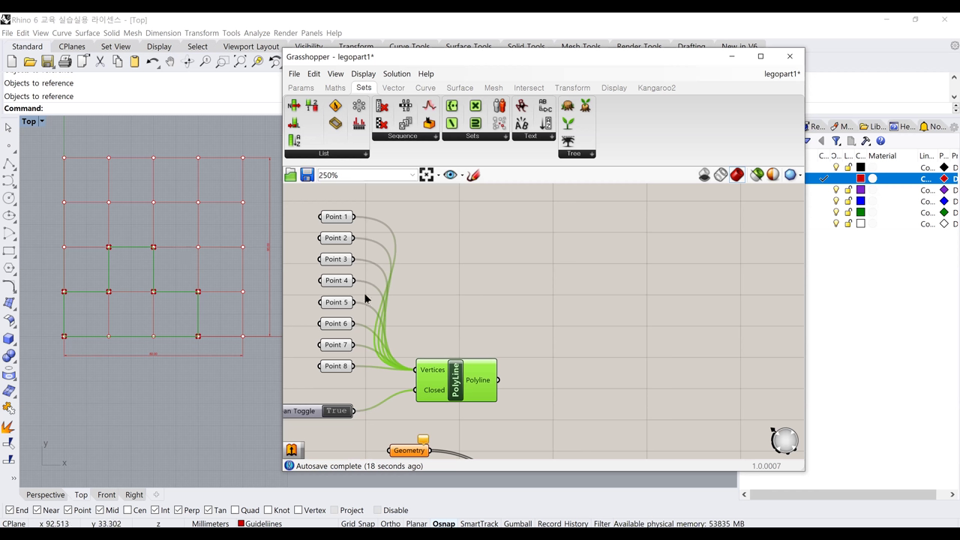
pyautogui.click(525, 250)
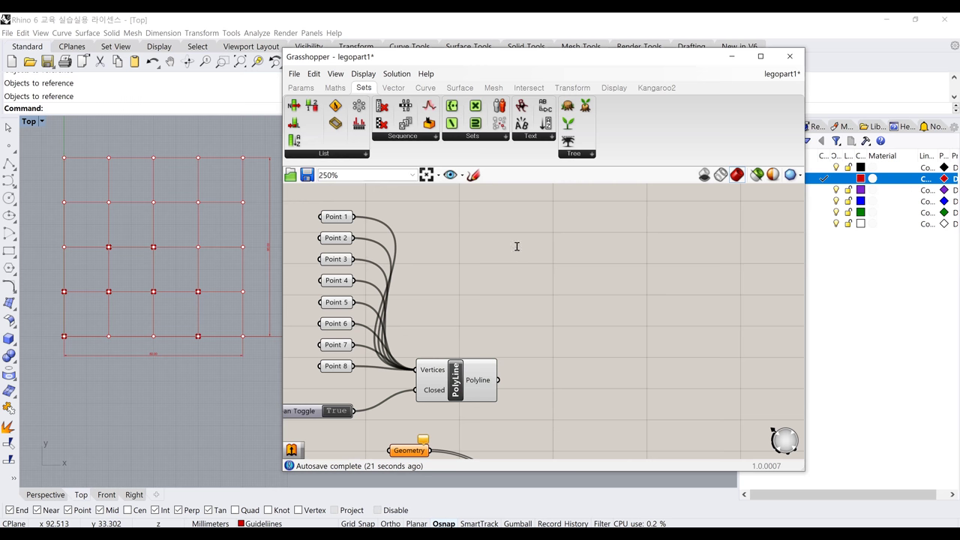
# Step: Add a Panel component to the empty canvas area beside Point 1 and shift it slightly away from the points
pyautogui.doubleClick(516, 246)
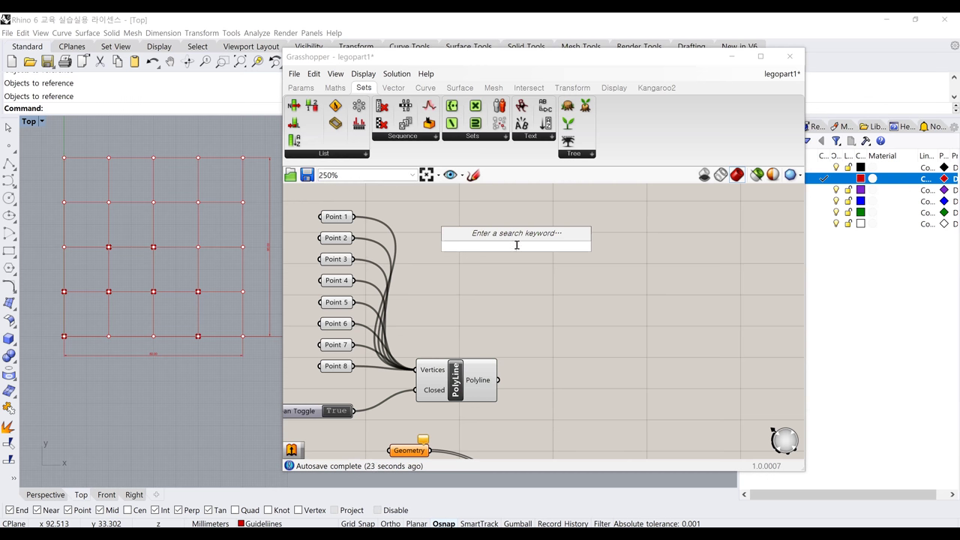
pyautogui.click(307, 91)
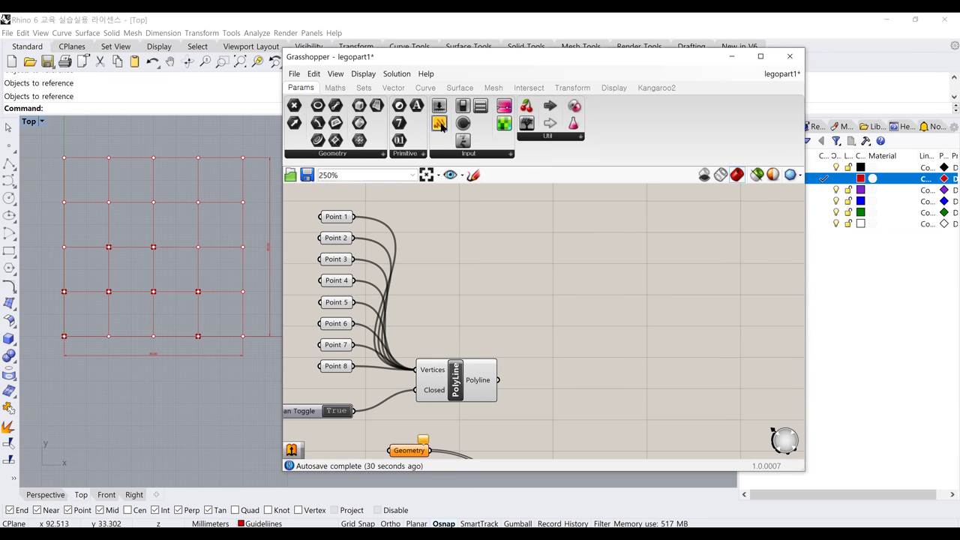
pyautogui.moveTo(311, 93)
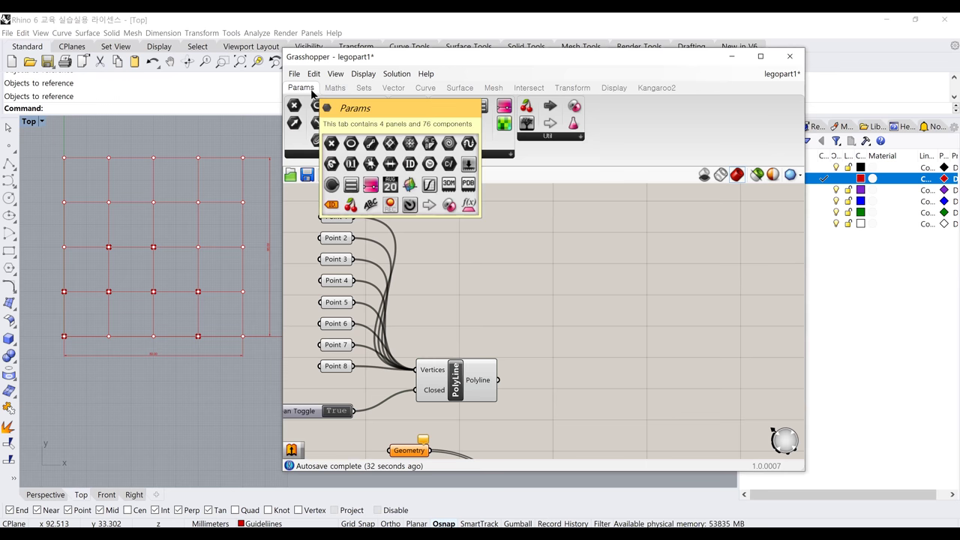
pyautogui.moveTo(439, 125); pyautogui.dragTo(477, 213)
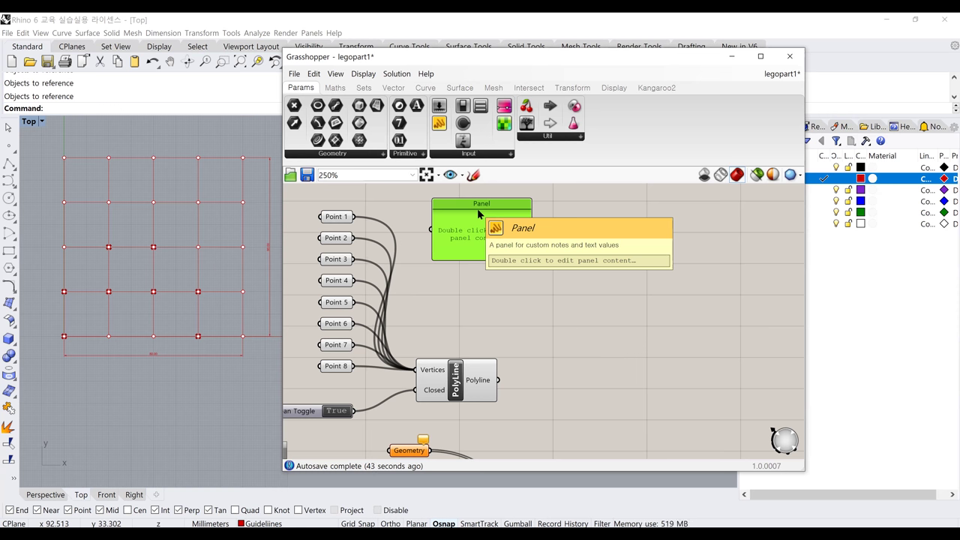
pyautogui.moveTo(482, 215); pyautogui.dragTo(502, 213)
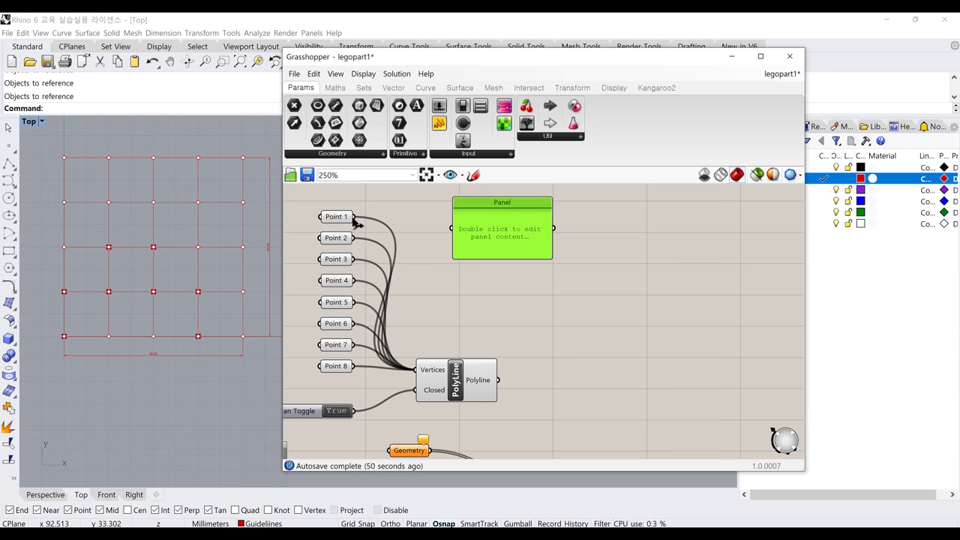
# Step: Connect Point 1 to the Panel, move the Panel farther away, and replace its source with the PolyLine's Polyline output
pyautogui.moveTo(355, 219); pyautogui.dragTo(453, 228)
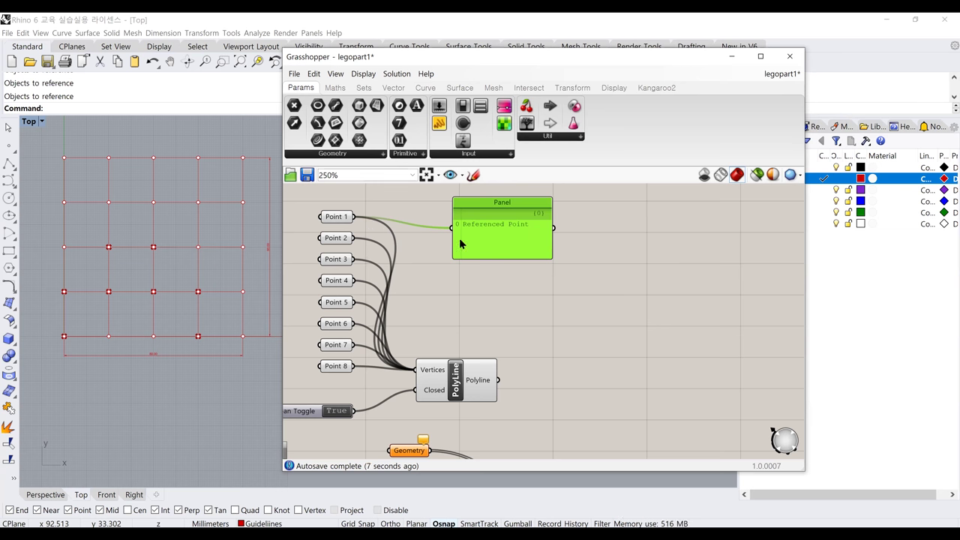
pyautogui.moveTo(497, 208); pyautogui.dragTo(594, 224)
pyautogui.moveTo(506, 379); pyautogui.dragTo(552, 243)
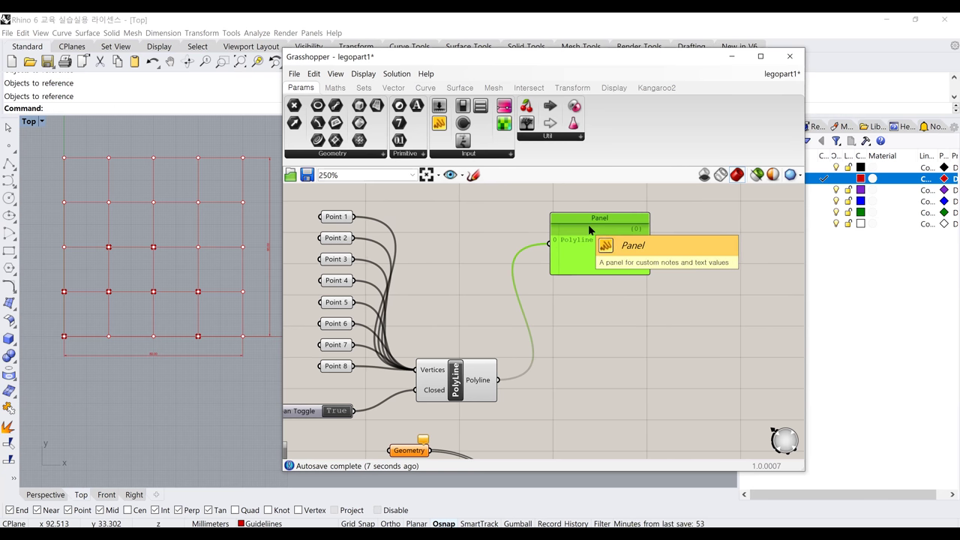
# Step: Select the PolyLine, turn off all preview geometry, and switch the preview to wireframe with the PolyLine deselected
pyautogui.scroll(-3, 516, 281)
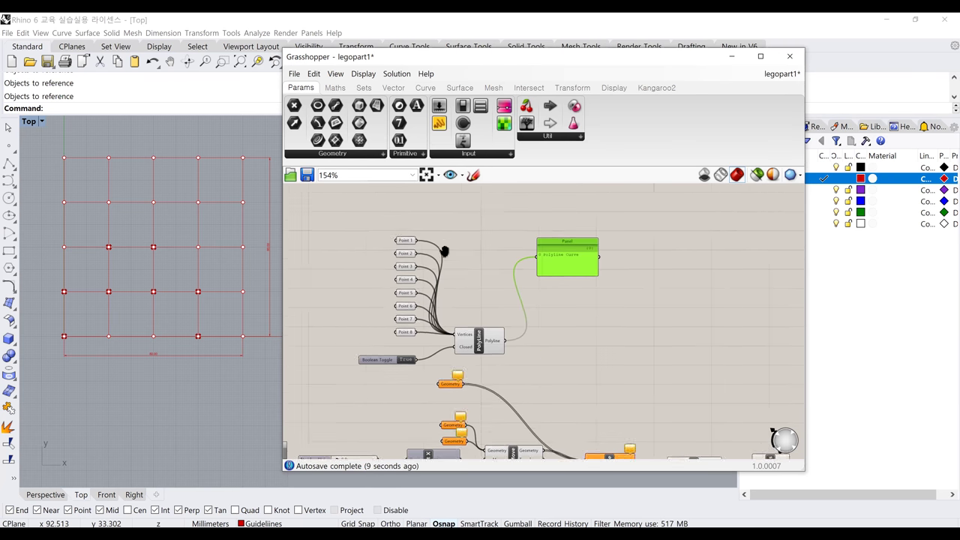
pyautogui.scroll(3, 418, 281)
pyautogui.click(413, 311)
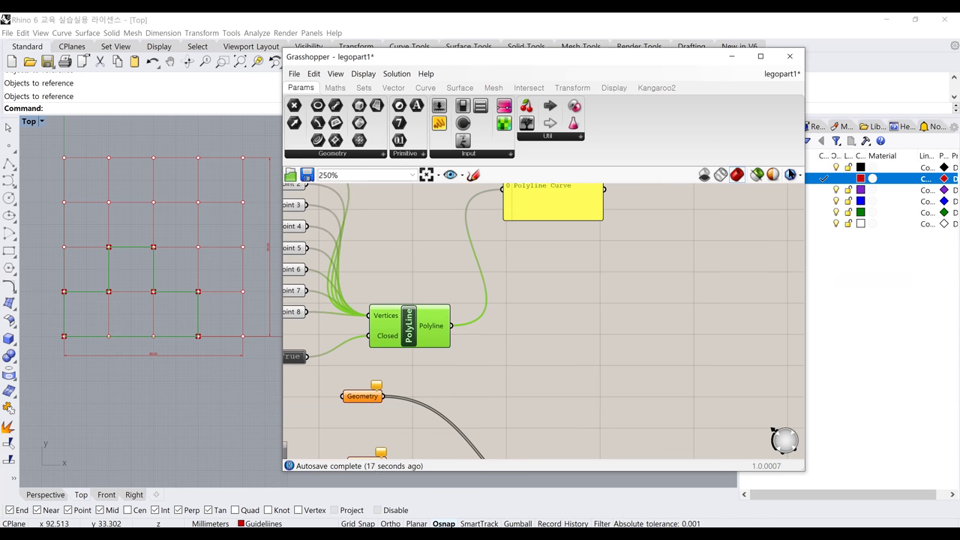
pyautogui.click(705, 177)
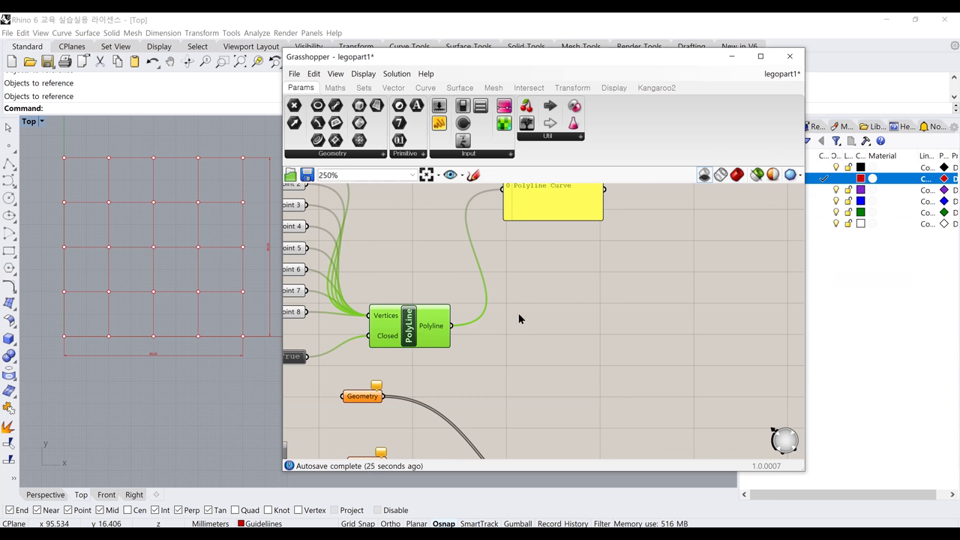
pyautogui.click(698, 223)
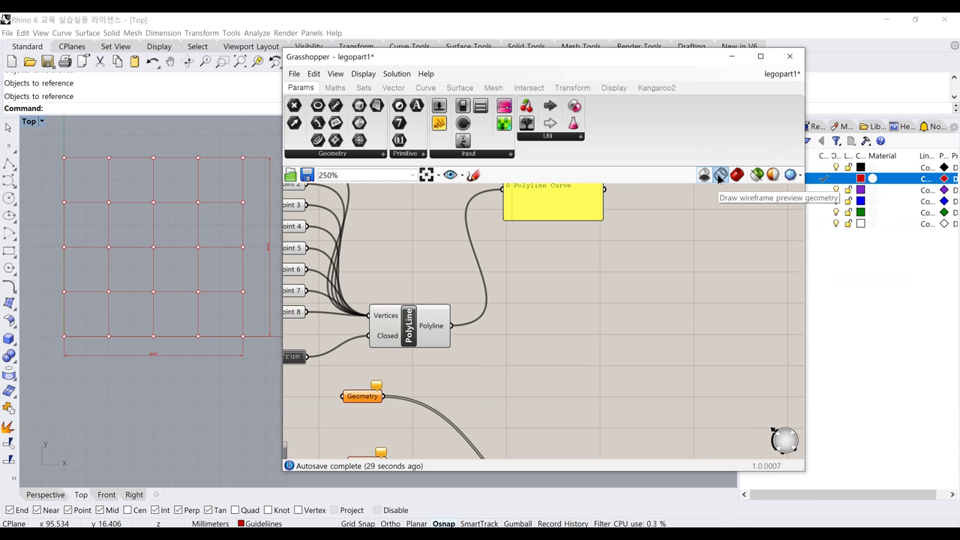
pyautogui.click(719, 177)
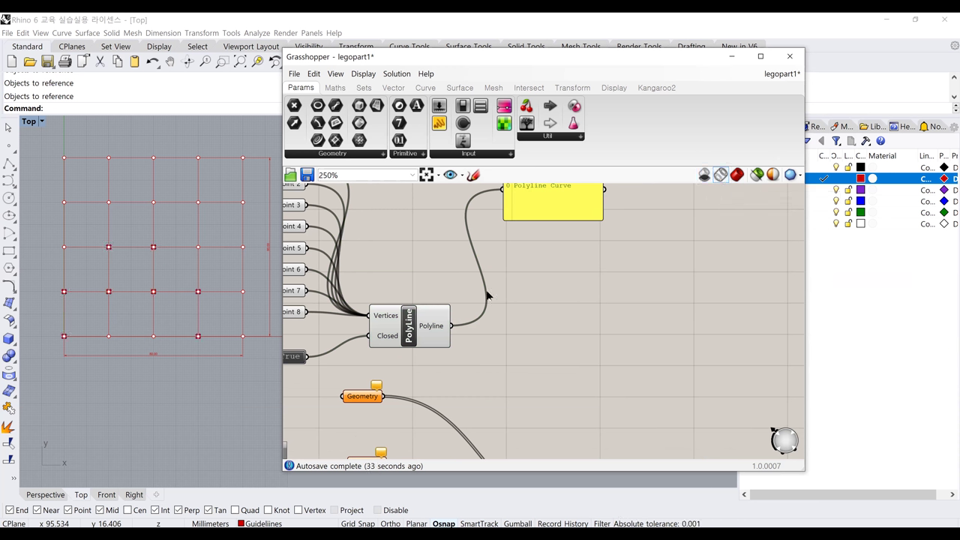
# Step: Set the Guidelines layer's color to Gray
pyautogui.scroll(2, 100, 263)
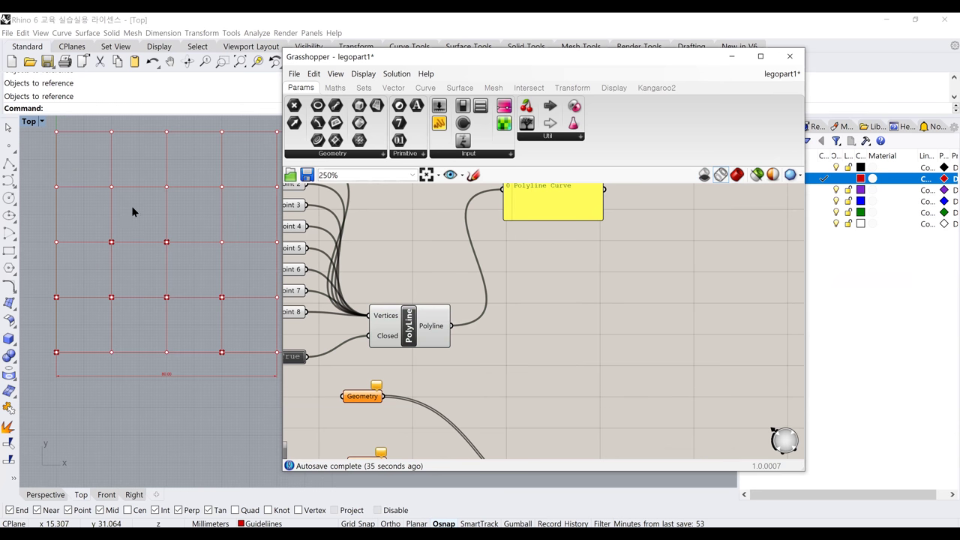
pyautogui.click(140, 255)
pyautogui.scroll(-3, 173, 262)
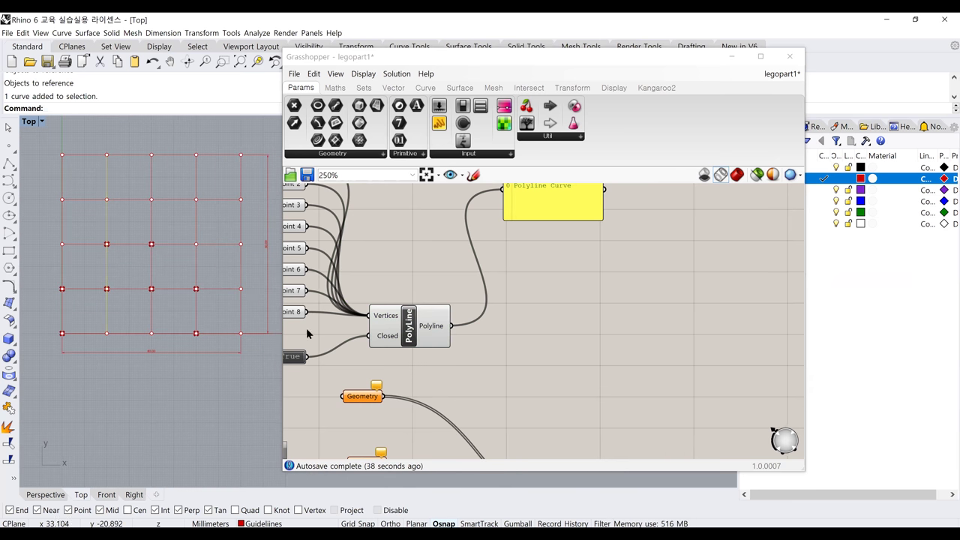
pyautogui.click(861, 180)
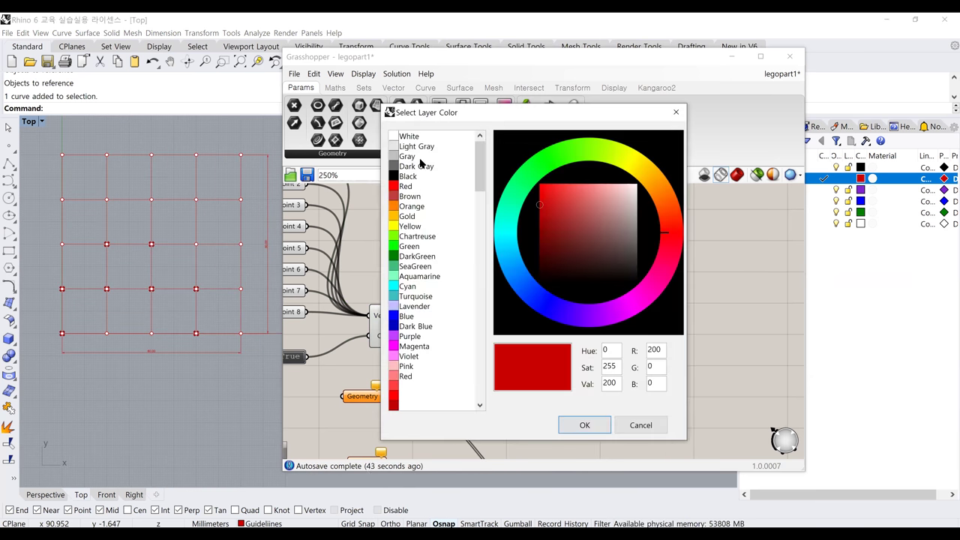
pyautogui.click(422, 157)
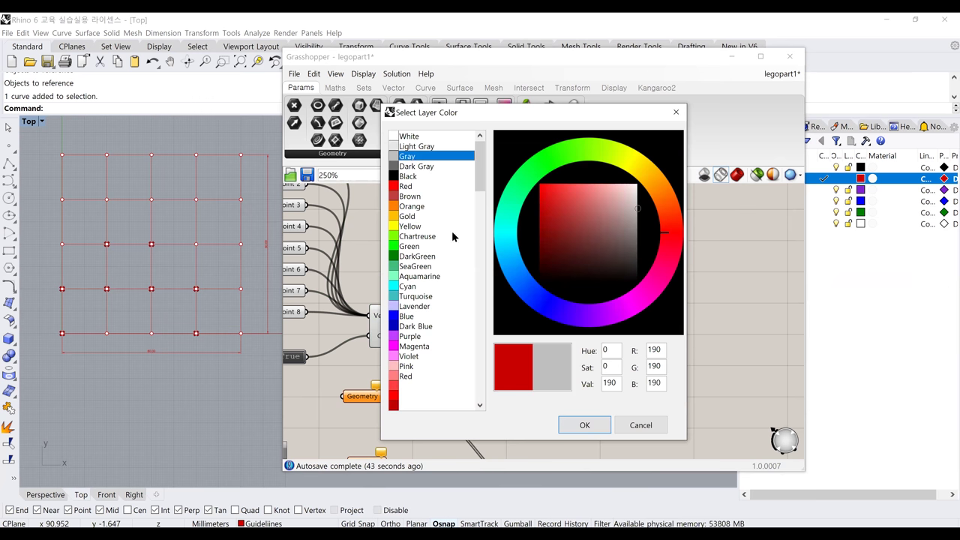
pyautogui.click(584, 425)
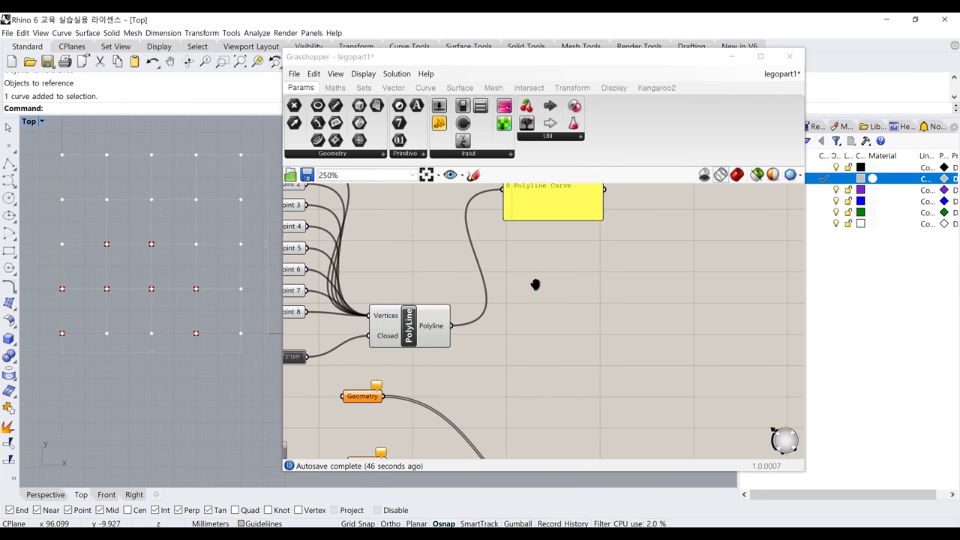
# Step: Limit the preview geometry to selected objects and select the PolyLine and Point 8 in turn to inspect each one's preview
pyautogui.moveTo(533, 285); pyautogui.dragTo(529, 313, button='right')
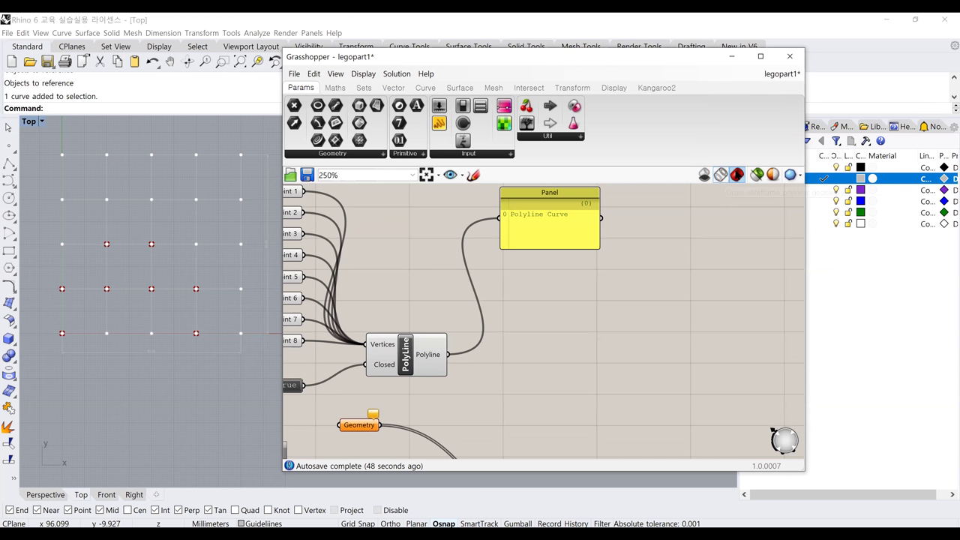
pyautogui.click(756, 177)
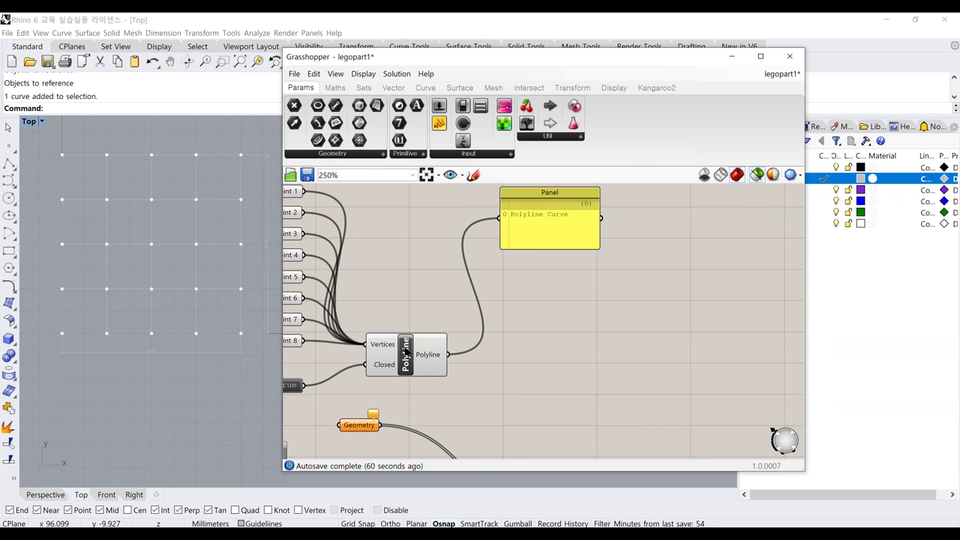
pyautogui.click(409, 351)
pyautogui.moveTo(409, 351); pyautogui.dragTo(482, 362, button='right')
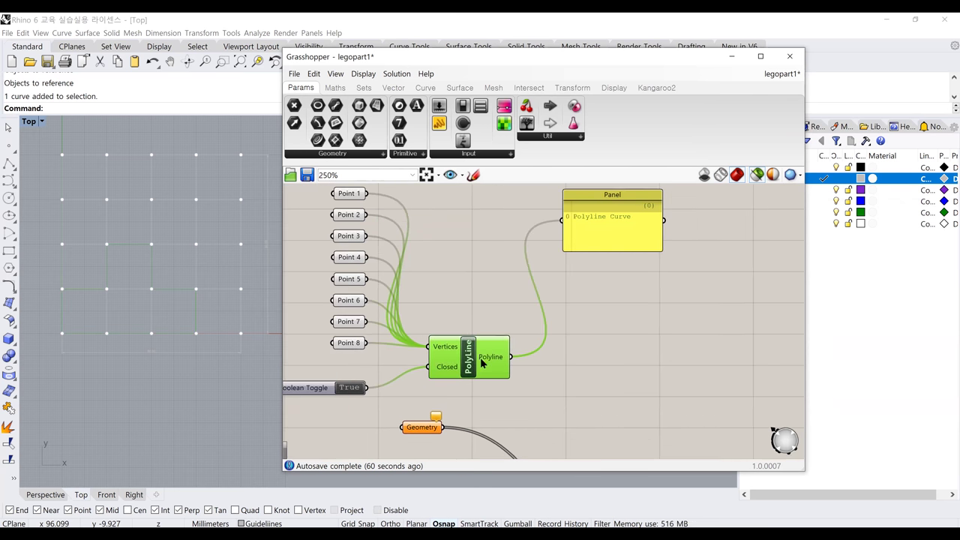
pyautogui.click(354, 343)
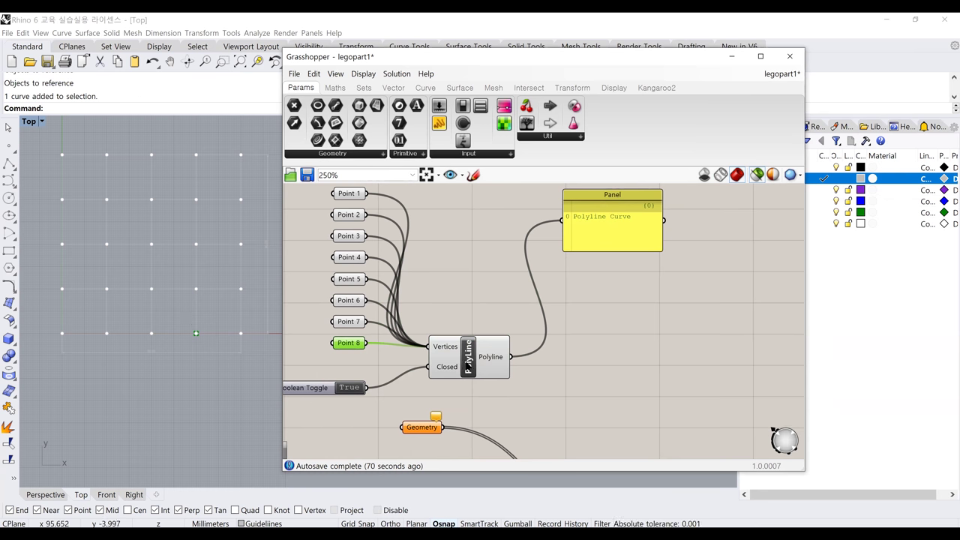
pyautogui.click(465, 365)
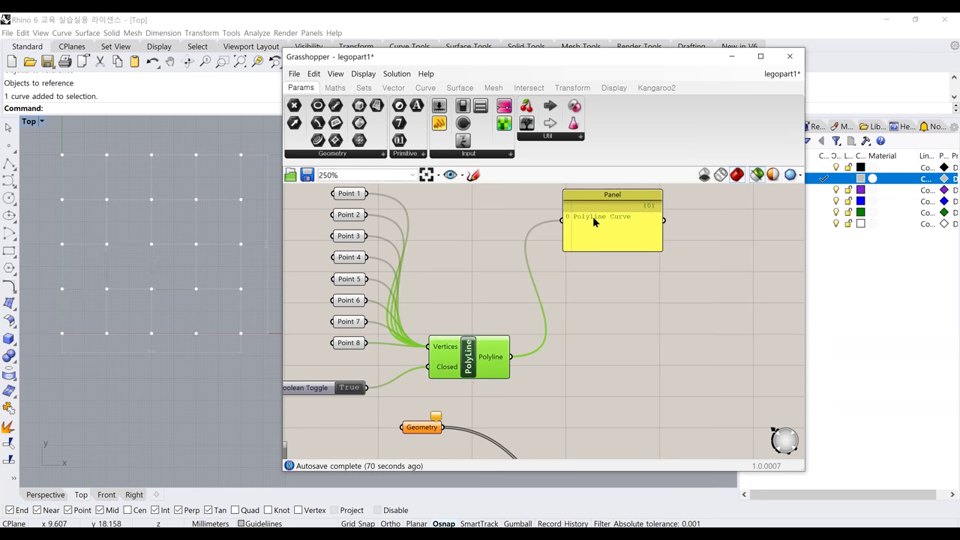
# Step: Toggle selected-only preview to compare its effect with nothing selected, ending with preview geometry drawn for all objects
pyautogui.click(698, 225)
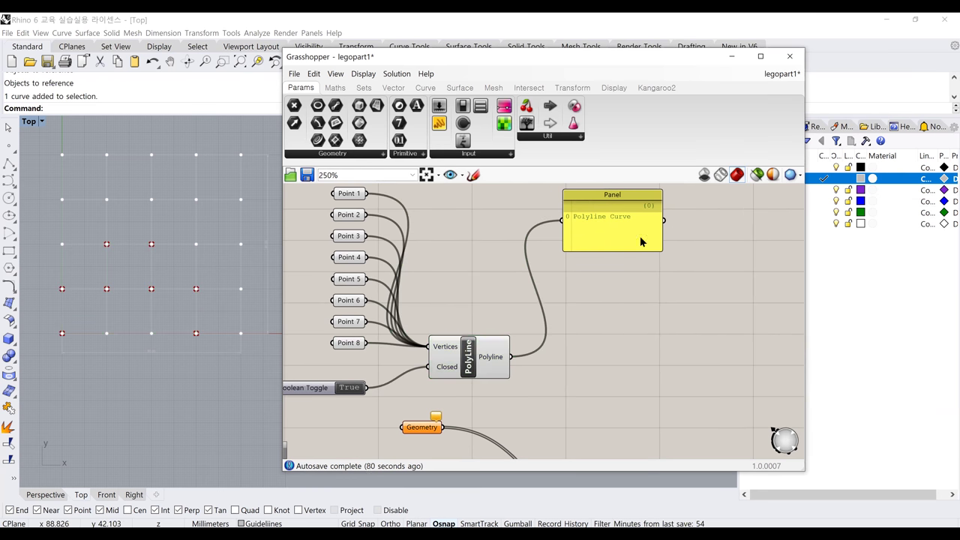
pyautogui.click(470, 353)
pyautogui.click(468, 302)
pyautogui.click(756, 174)
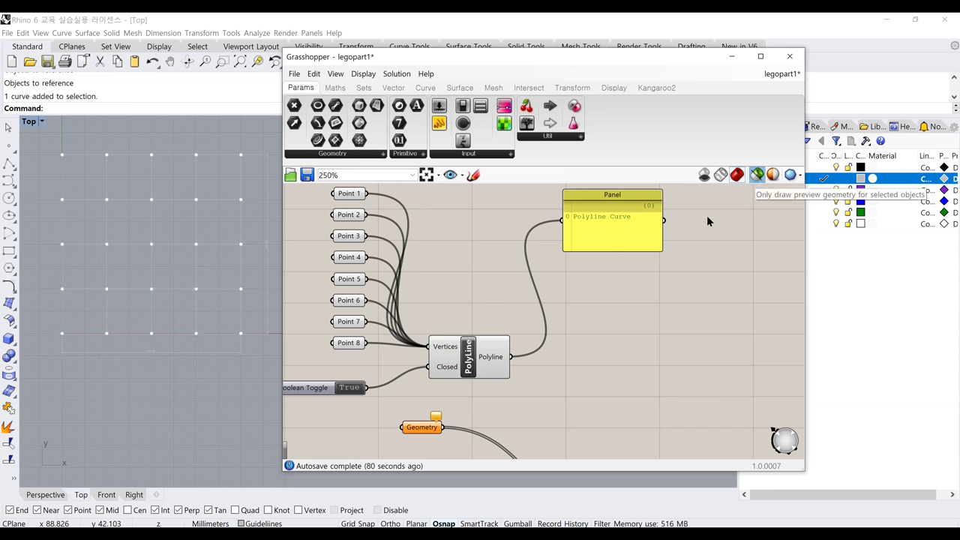
pyautogui.click(756, 175)
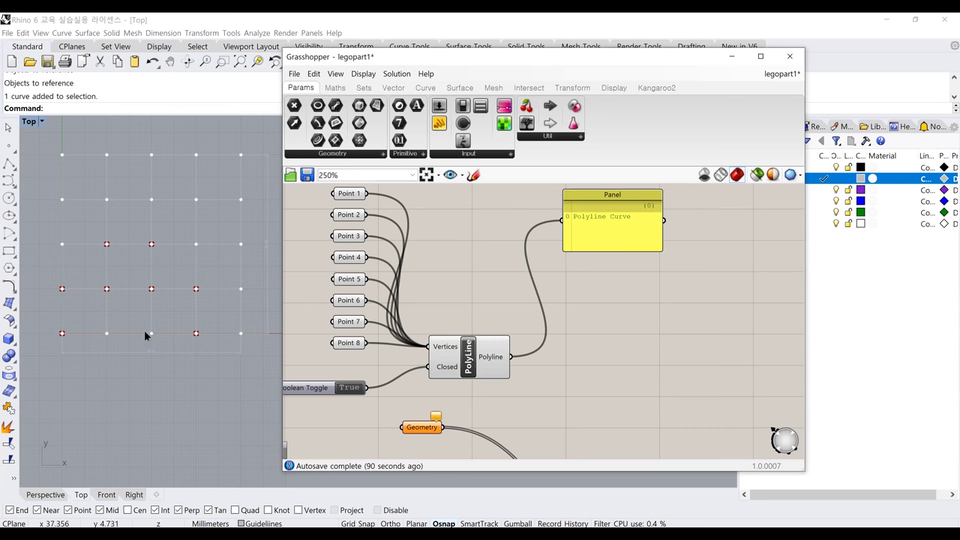
pyautogui.scroll(3, 80, 305)
pyautogui.scroll(-2, 80, 305)
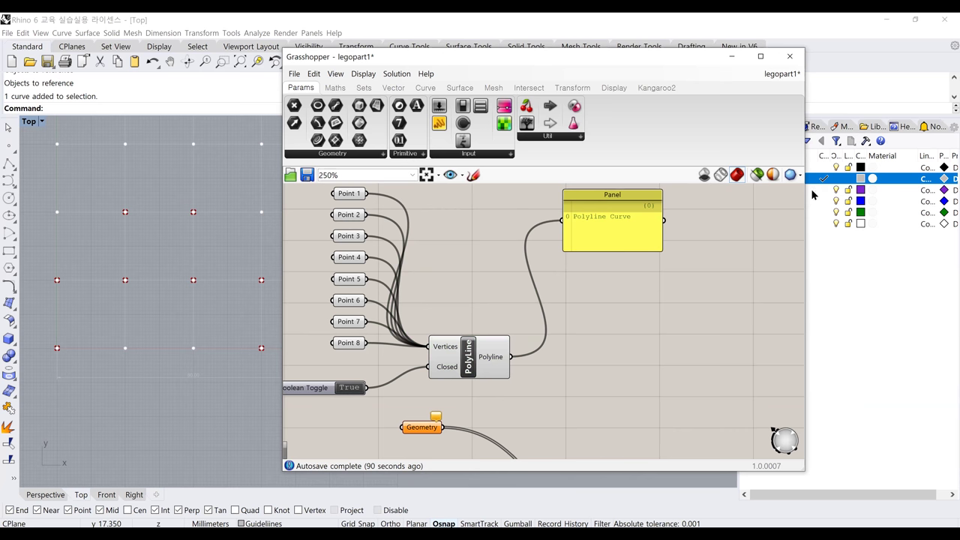
# Step: Make FishiLines the current layer and turn off the Guidelines layer
pyautogui.click(835, 190)
pyautogui.click(836, 178)
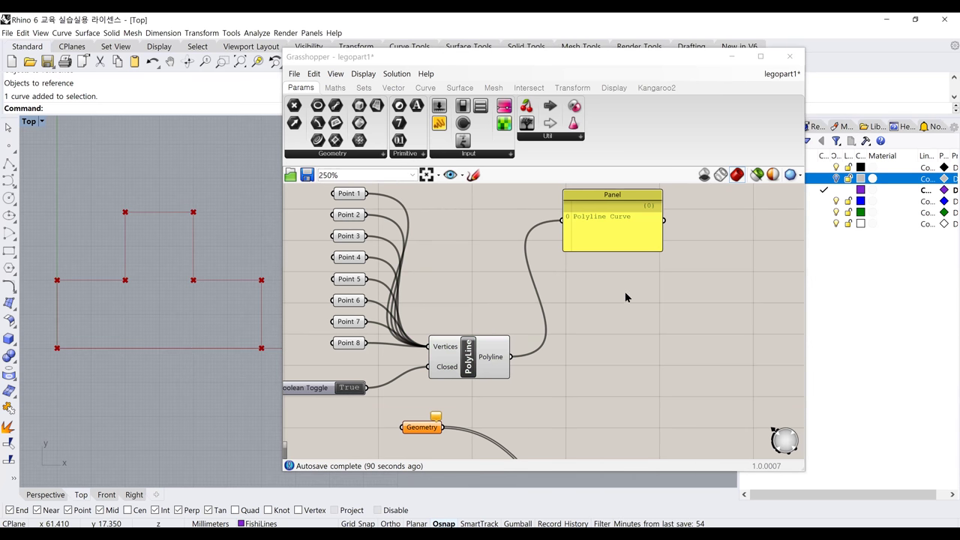
pyautogui.click(585, 307)
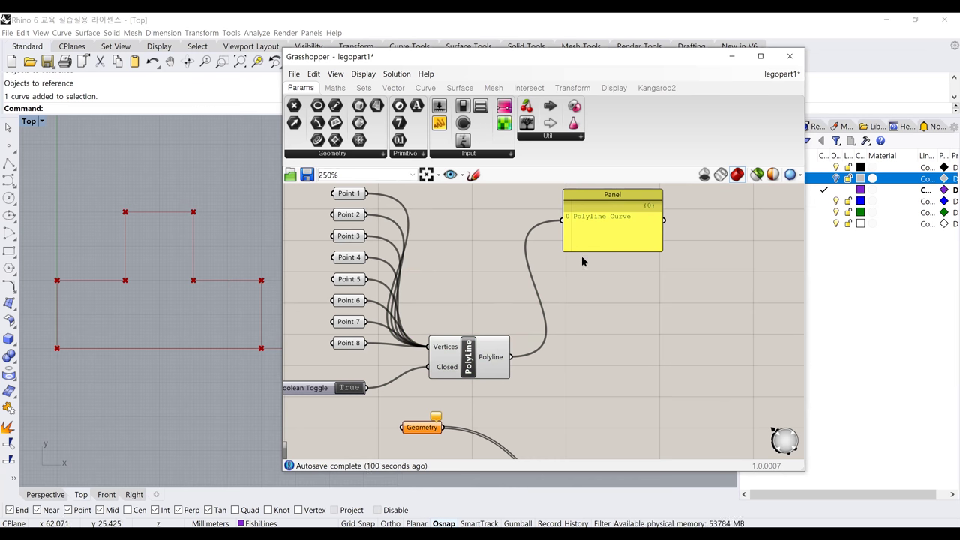
pyautogui.click(838, 180)
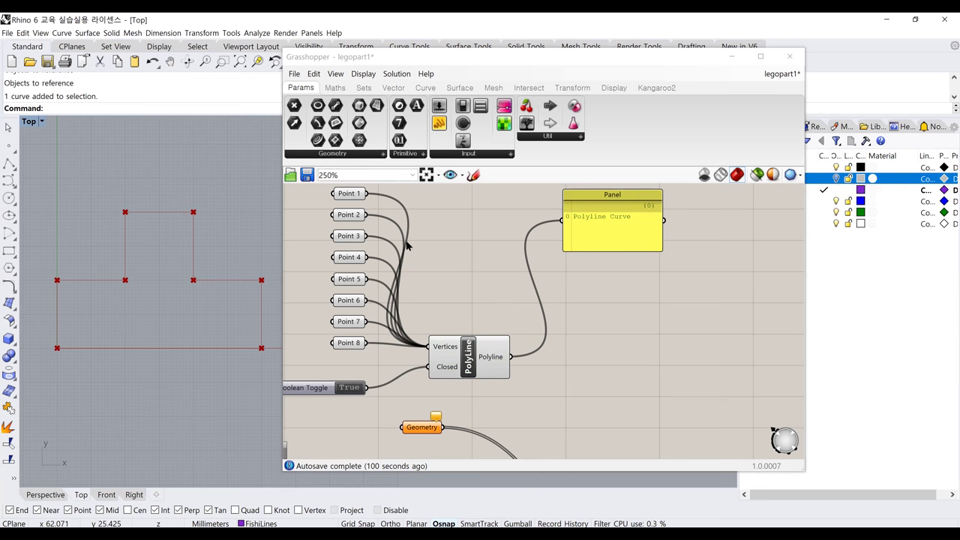
# Step: With shaded preview on, select the PolyLine component to examine its highlighted outline and clear the selection
pyautogui.click(739, 188)
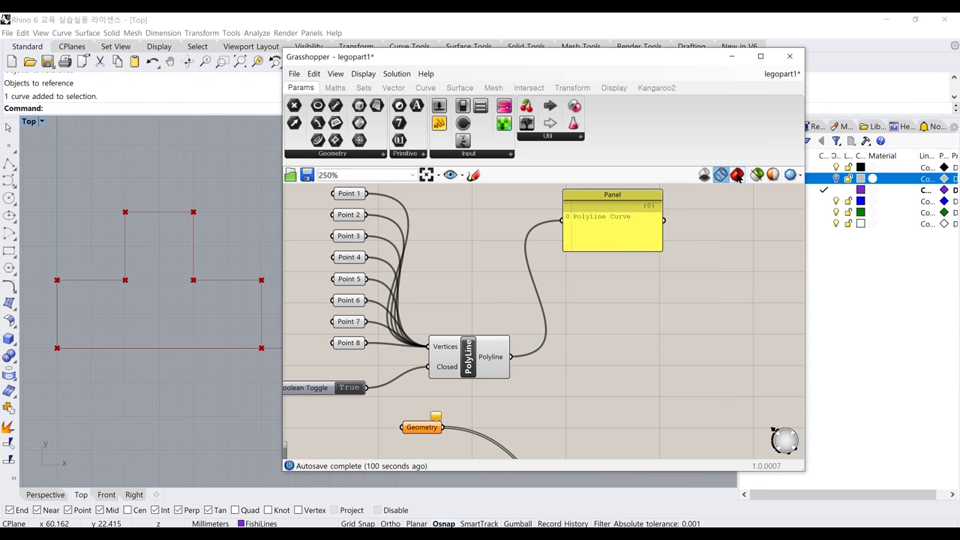
pyautogui.click(737, 175)
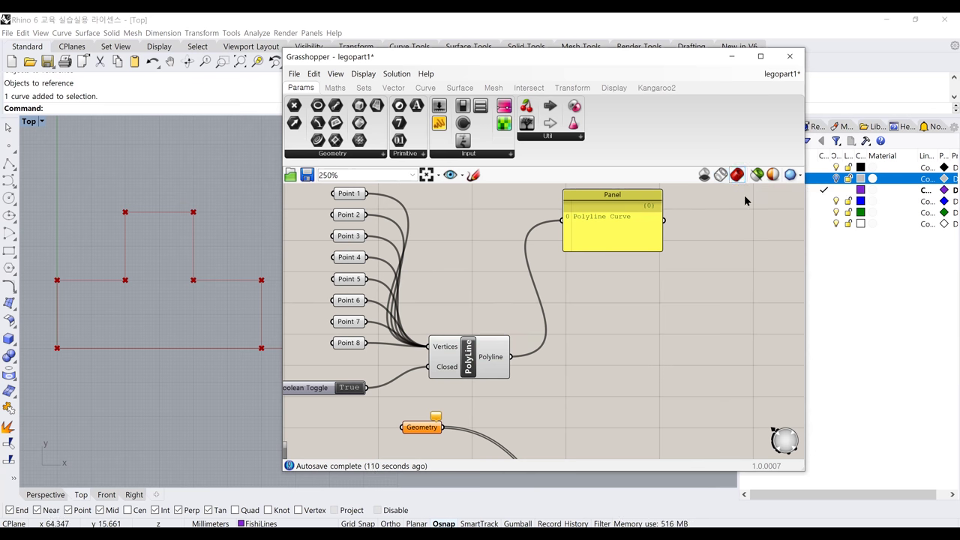
pyautogui.click(469, 369)
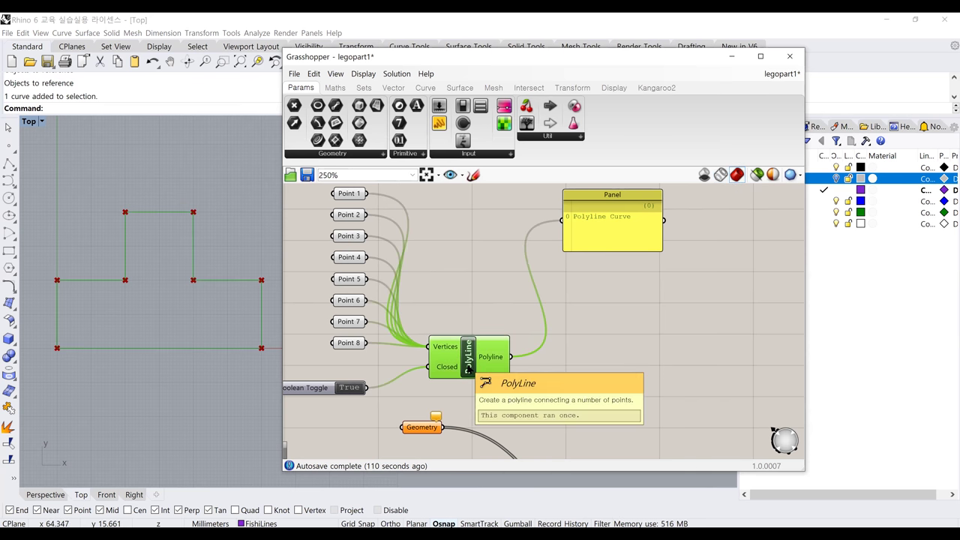
pyautogui.click(720, 223)
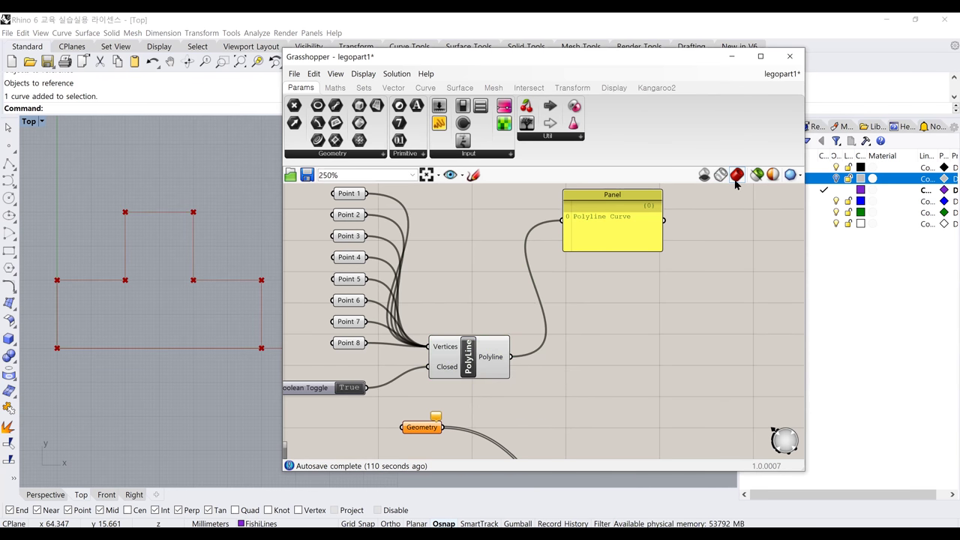
# Step: Limit the preview to selected objects, inspect the PolyLine and Point 8 in turn, and restore the preview for all objects
pyautogui.click(756, 175)
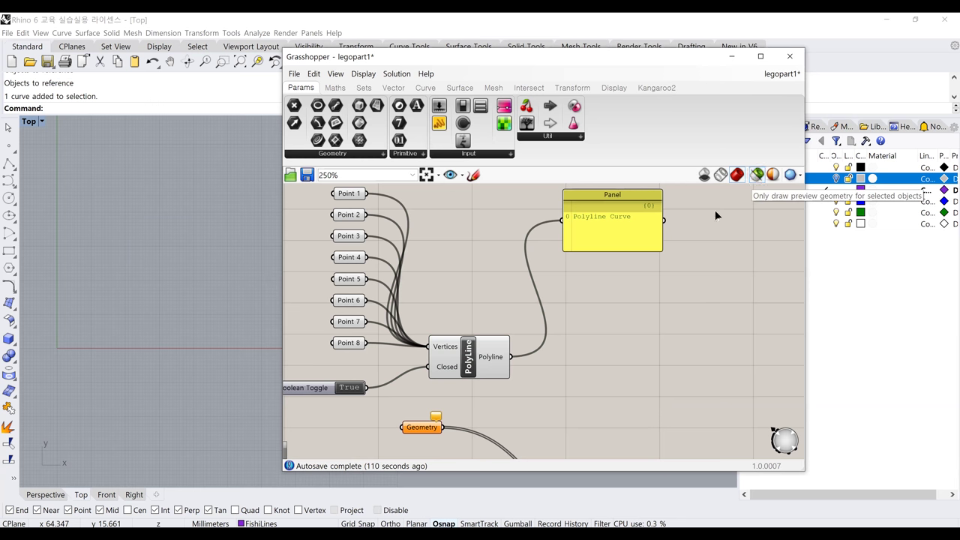
pyautogui.click(467, 375)
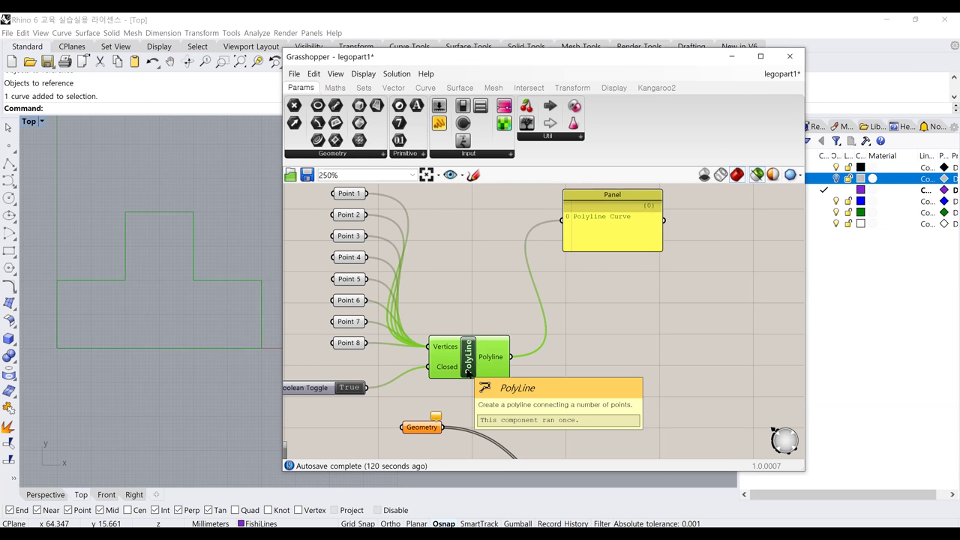
pyautogui.click(352, 346)
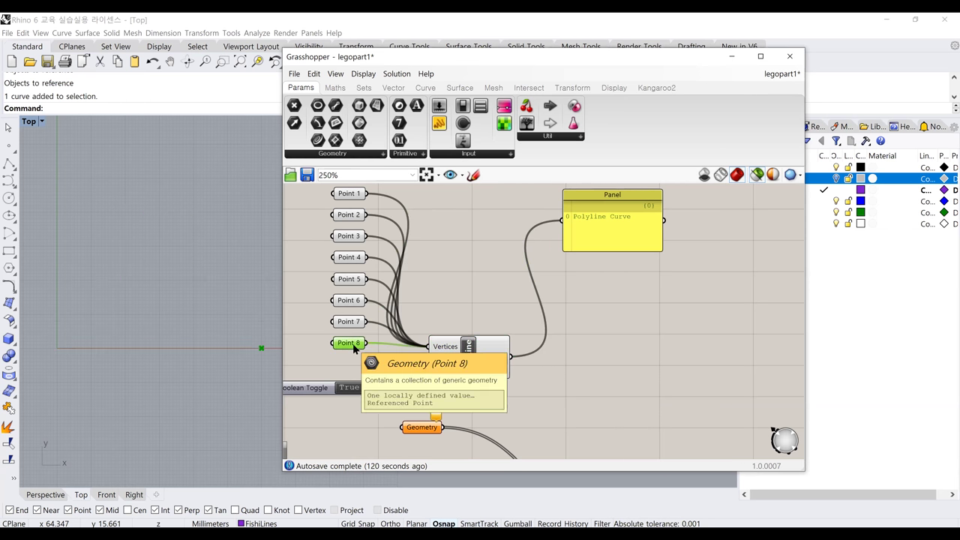
pyautogui.click(471, 360)
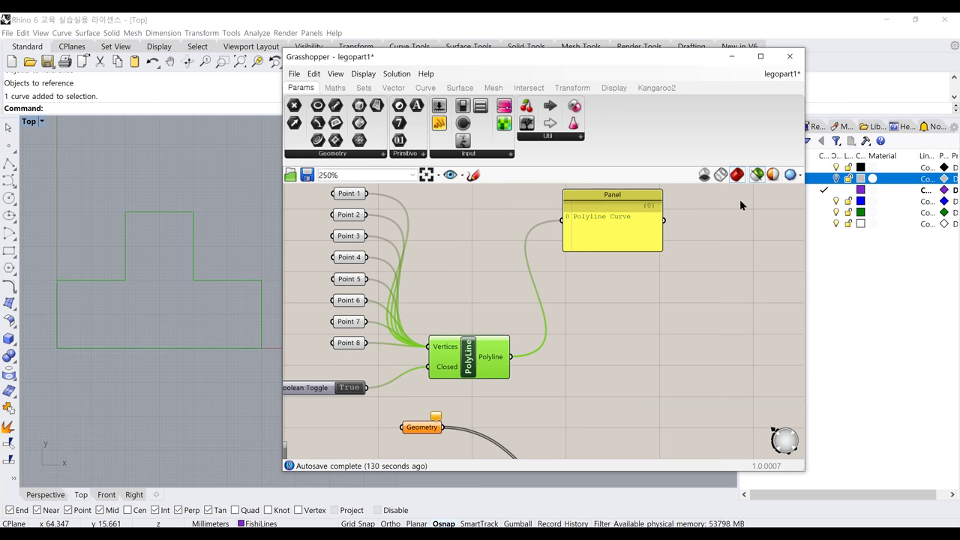
pyautogui.click(756, 174)
pyautogui.click(555, 268)
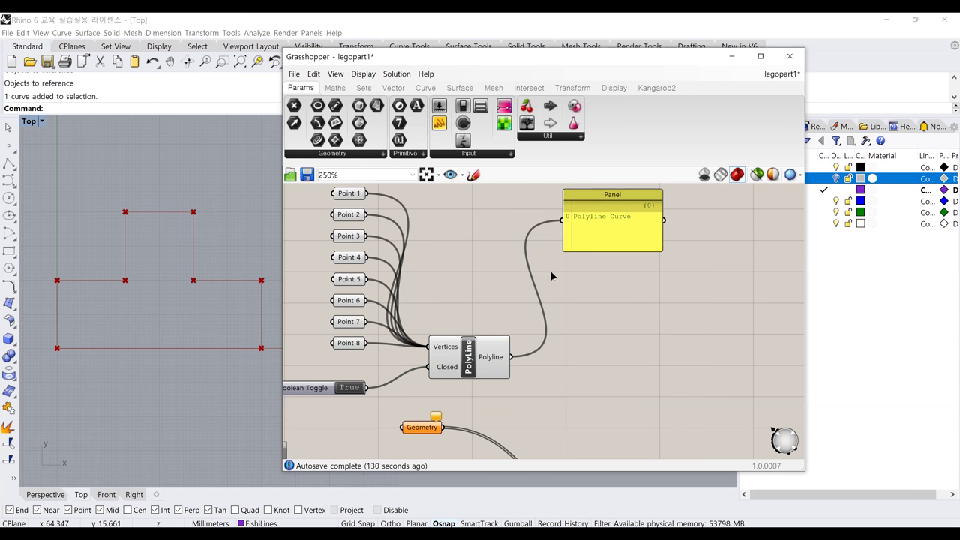
# Step: Compare the PolyLine's selected and deselected preview with all objects drawn and with selected-only preview, ending with all objects drawn
pyautogui.click(471, 352)
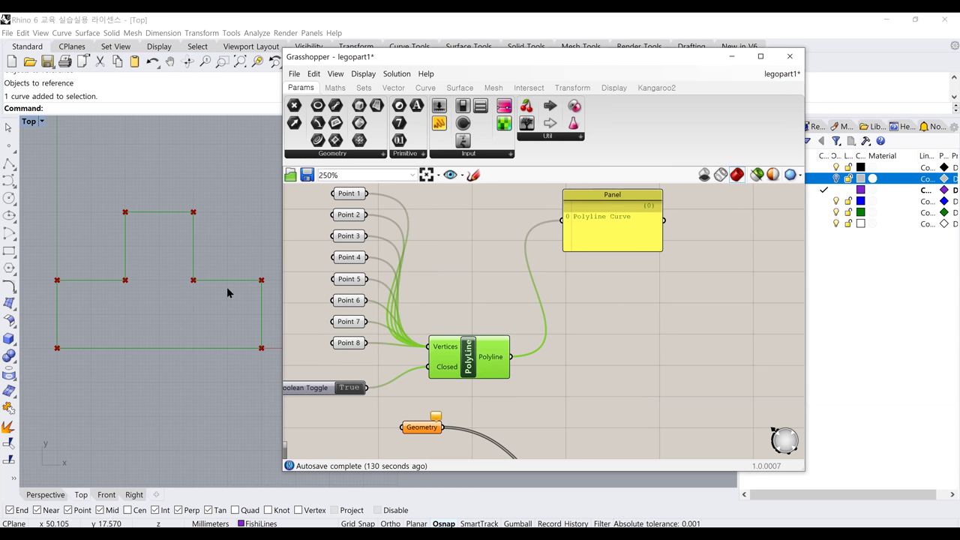
pyautogui.click(190, 410)
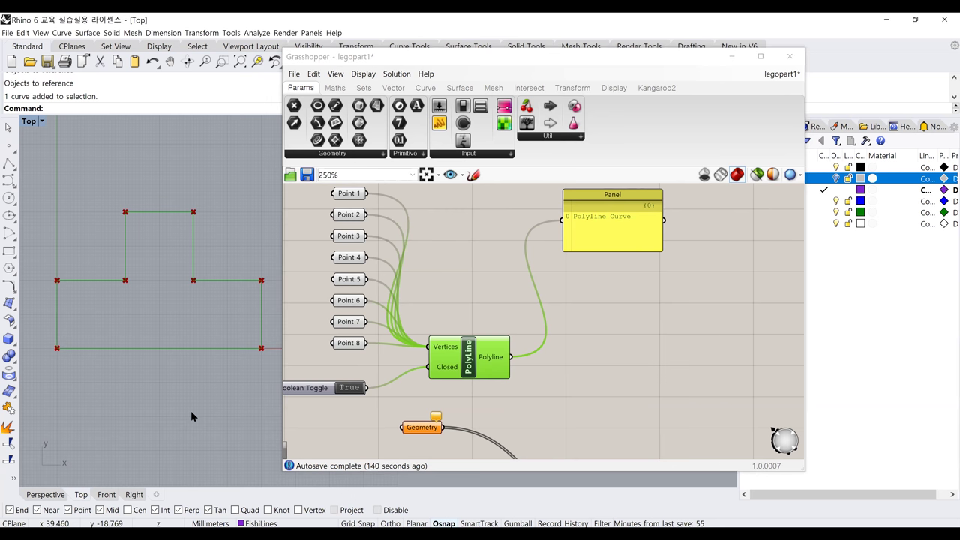
pyautogui.click(463, 281)
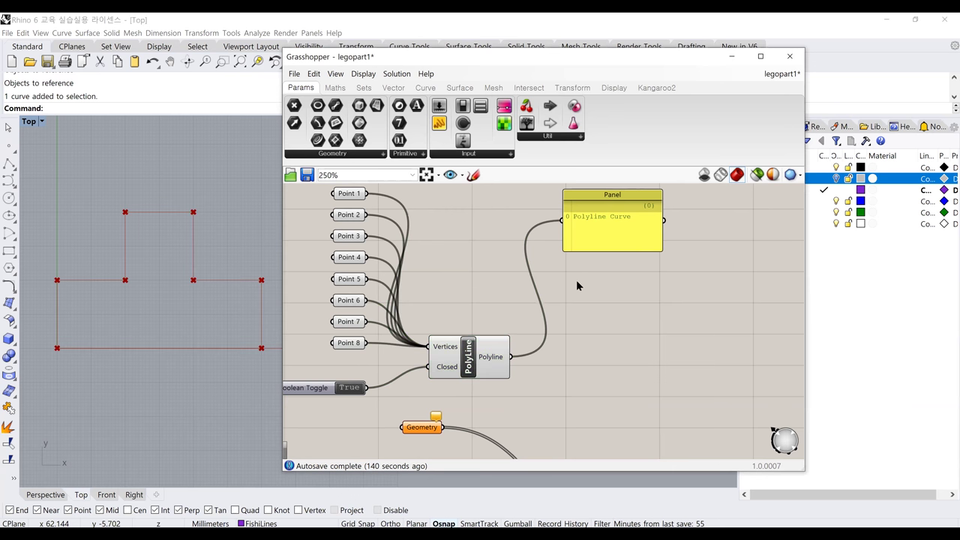
pyautogui.click(759, 175)
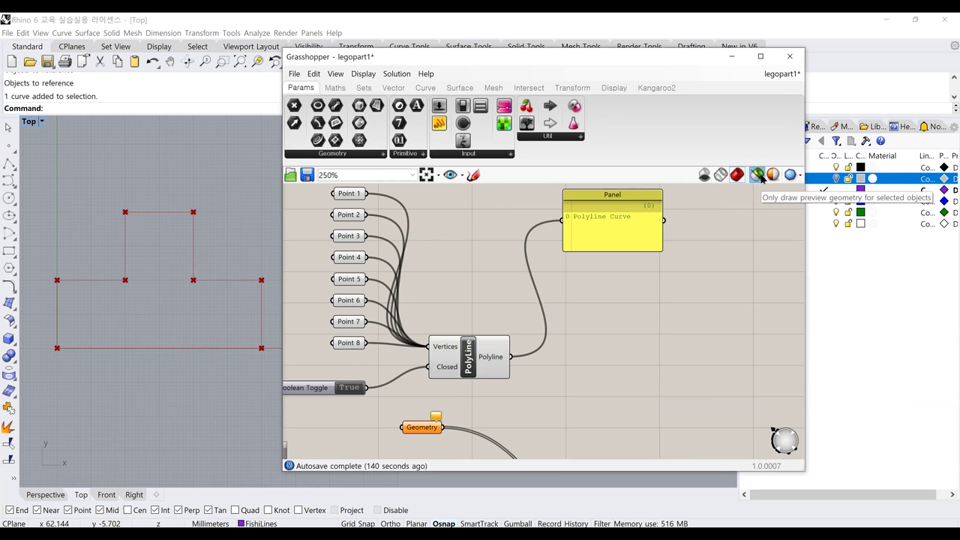
pyautogui.click(472, 366)
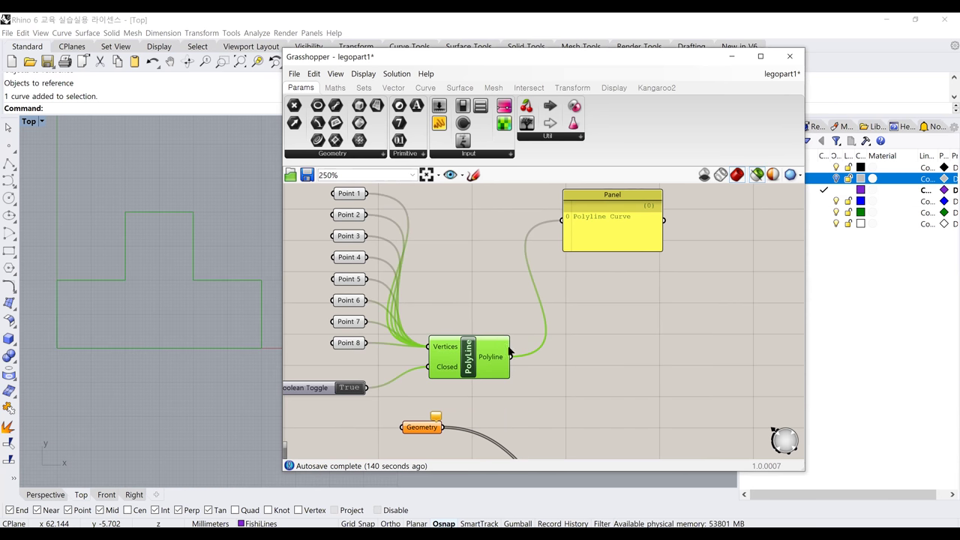
pyautogui.click(523, 269)
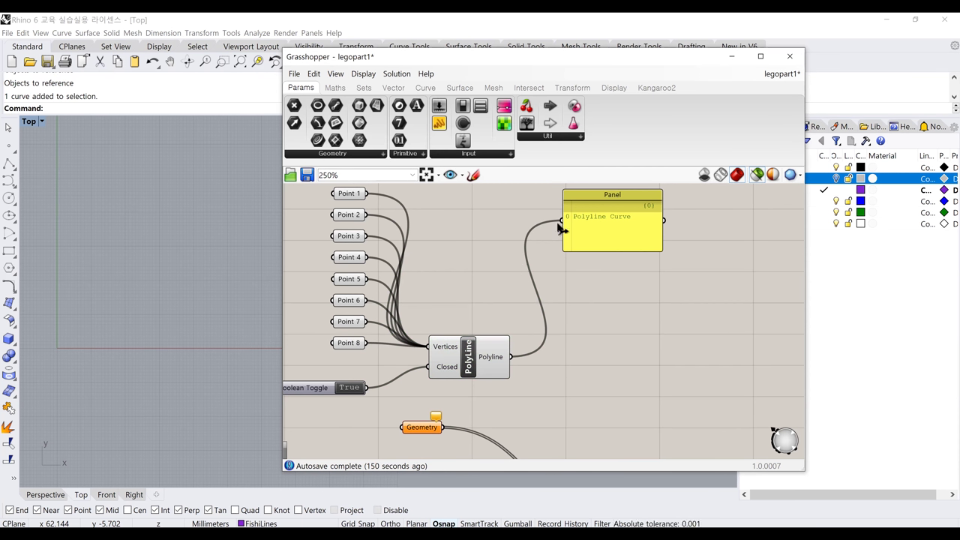
pyautogui.click(757, 177)
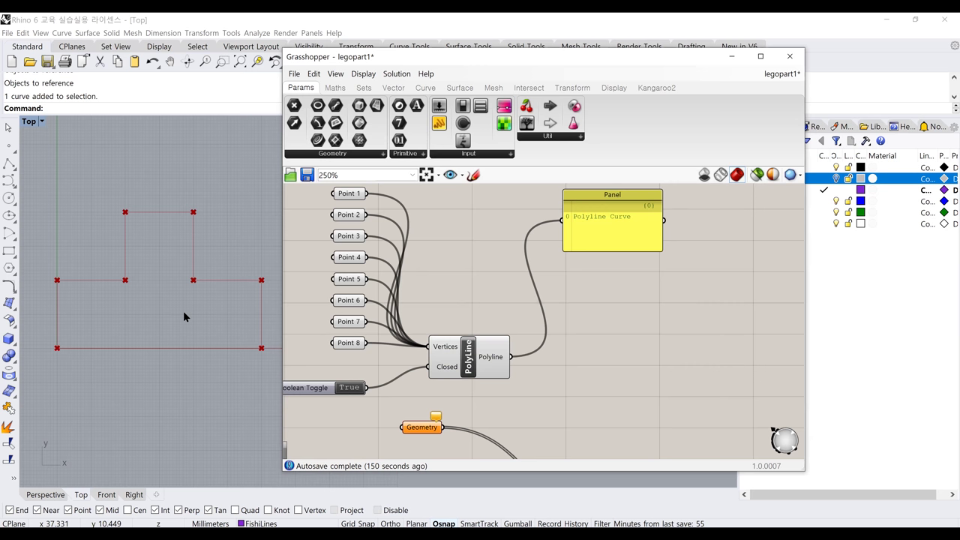
# Step: Turn selected-only preview back on and check the PolyLine's preview while selecting and deselecting the component
pyautogui.click(467, 369)
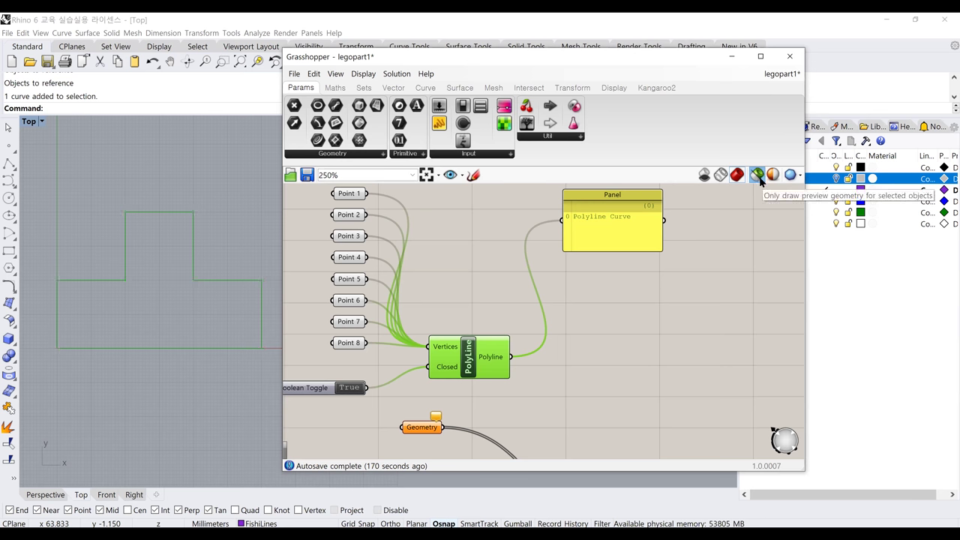
pyautogui.click(559, 330)
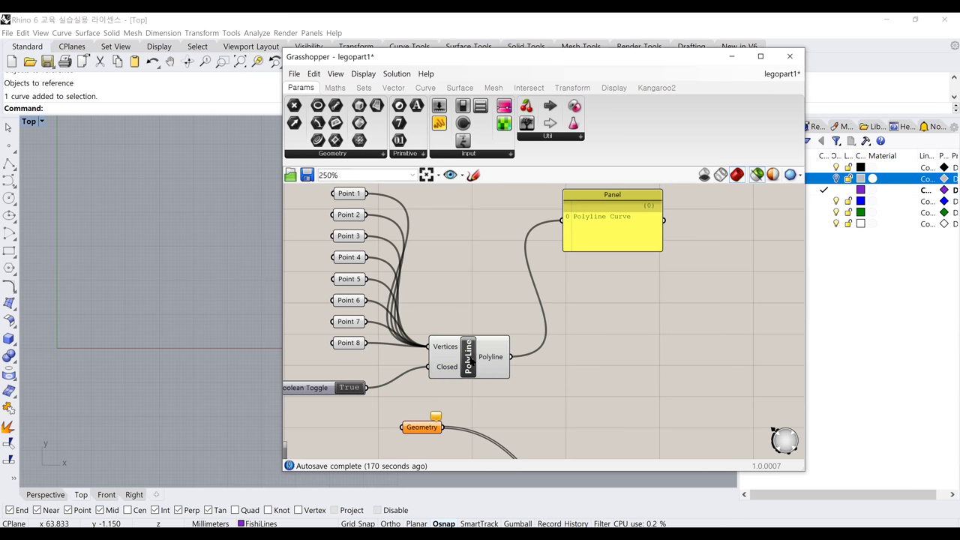
pyautogui.click(467, 353)
pyautogui.scroll(-3, 458, 309)
pyautogui.click(491, 339)
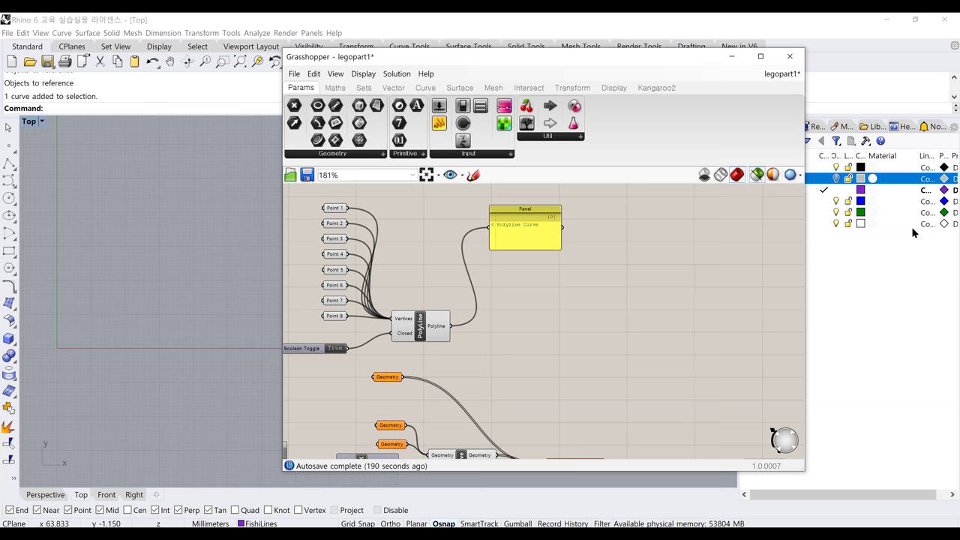
pyautogui.moveTo(488, 253); pyautogui.dragTo(437, 327, button='right')
pyautogui.click(404, 328)
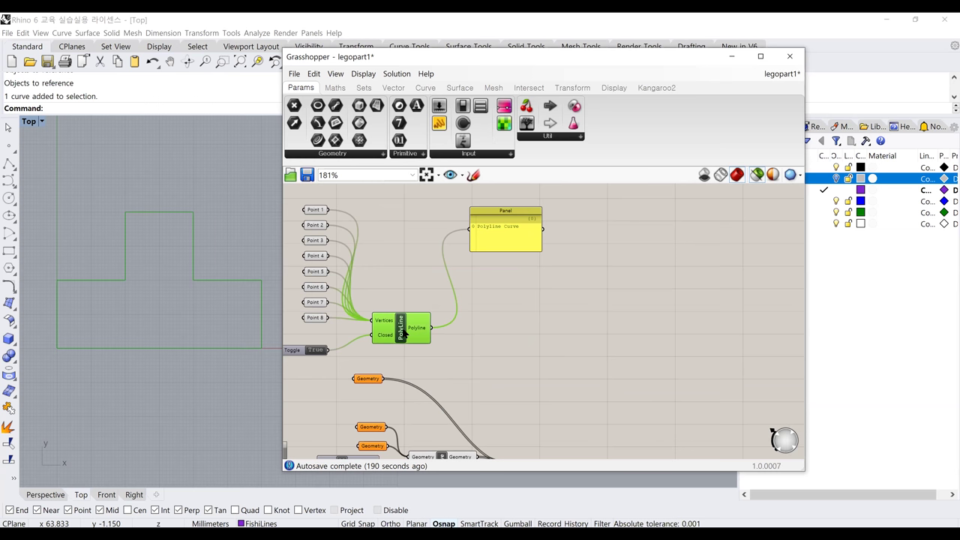
pyautogui.click(495, 328)
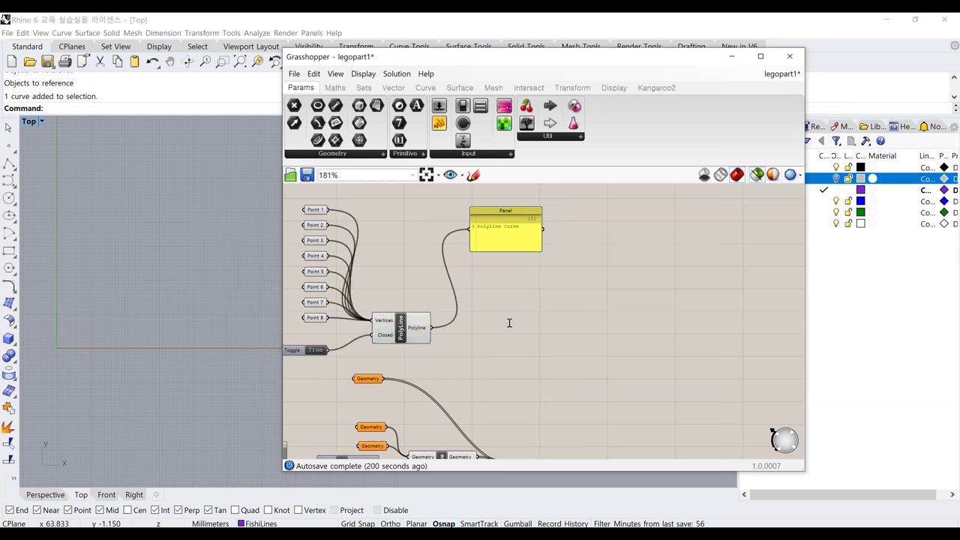
# Step: Add an Extrude component and place it beneath the Panel, just past the PolyLine's output
pyautogui.write('extrude')
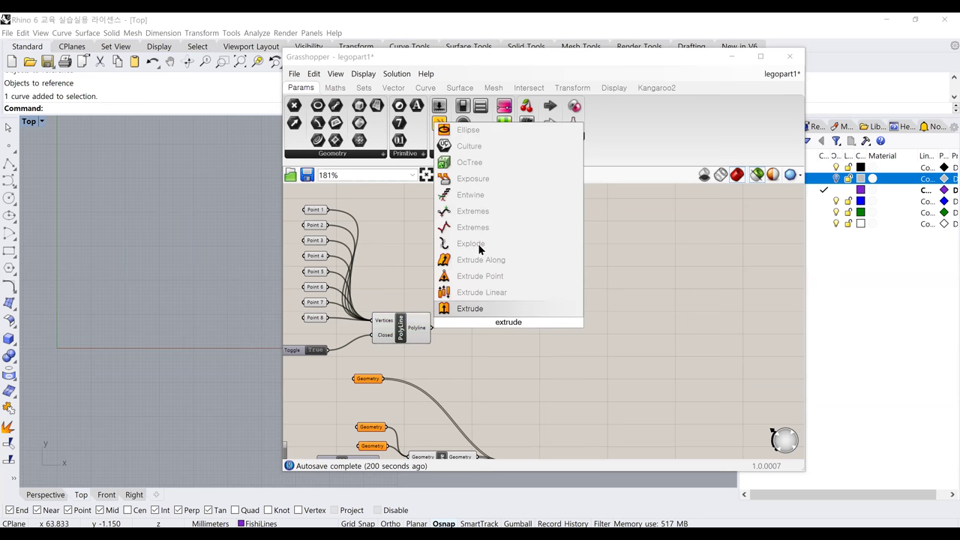
pyautogui.click(473, 308)
pyautogui.moveTo(512, 330); pyautogui.dragTo(503, 361)
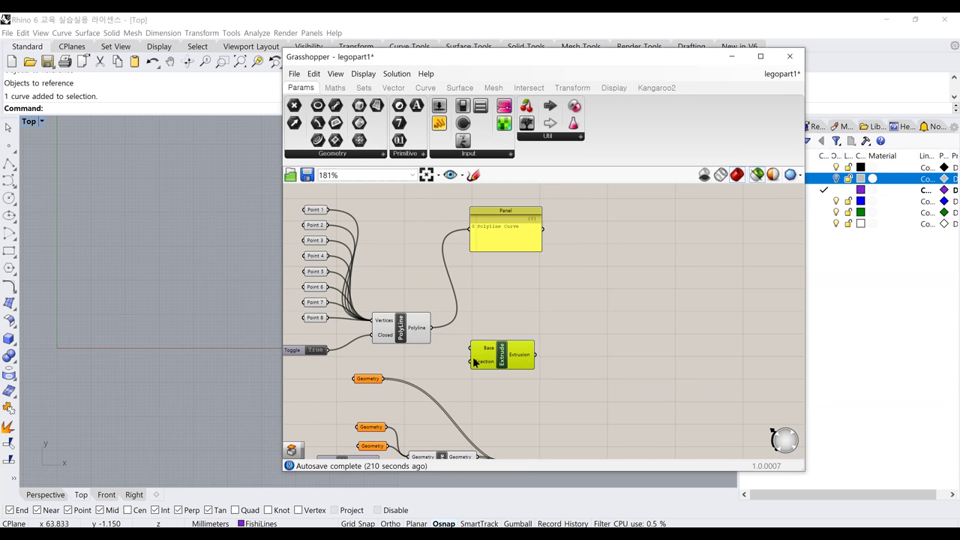
# Step: Move the uppermost Geometry parameter further down and connect the PolyLine's Polyline output to Extrude's Base input
pyautogui.scroll(4, 502, 360)
pyautogui.scroll(-2, 460, 373)
pyautogui.moveTo(459, 373); pyautogui.dragTo(482, 374, button='right')
pyautogui.moveTo(406, 374); pyautogui.dragTo(411, 409)
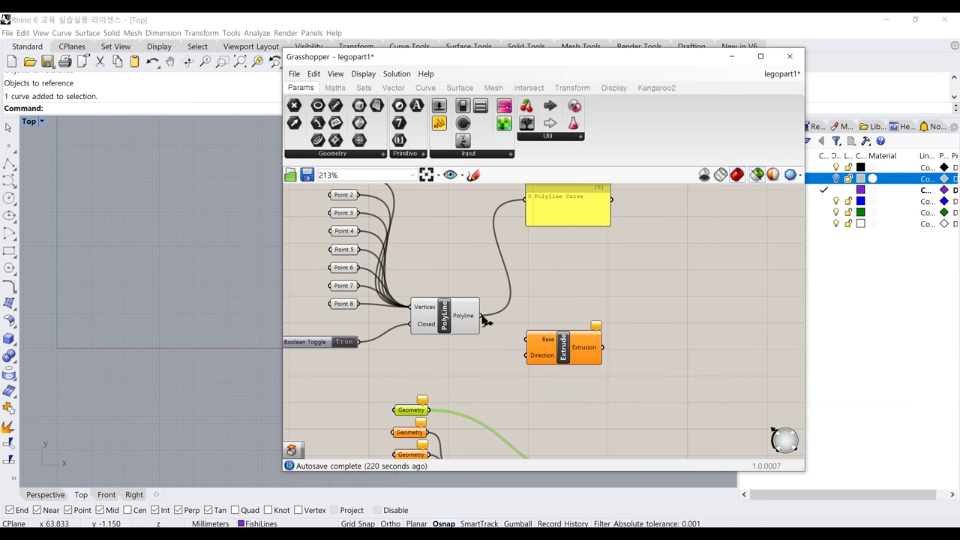
pyautogui.moveTo(485, 321); pyautogui.dragTo(526, 340)
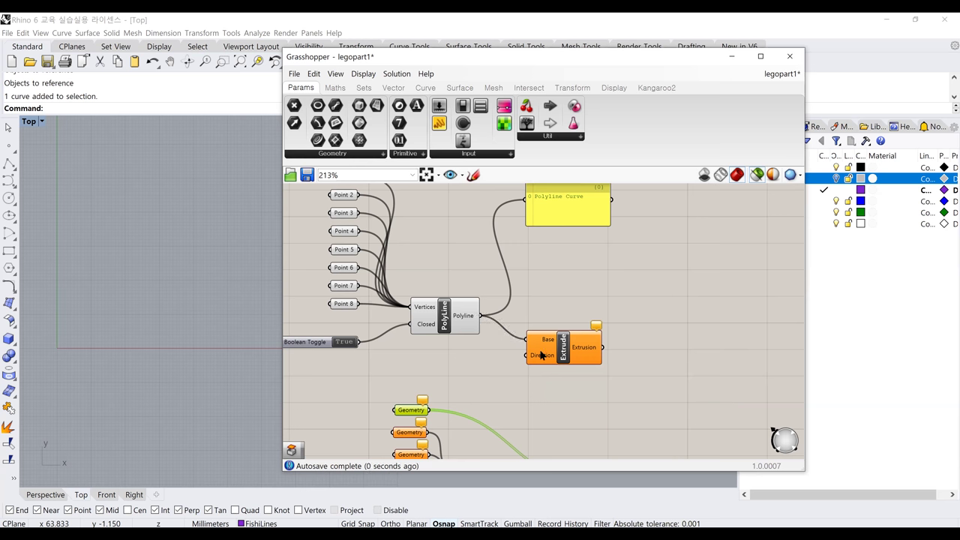
# Step: Turn off selected-only preview with the Extrude component deselected so that all preview geometry is drawn
pyautogui.click(564, 353)
pyautogui.click(569, 392)
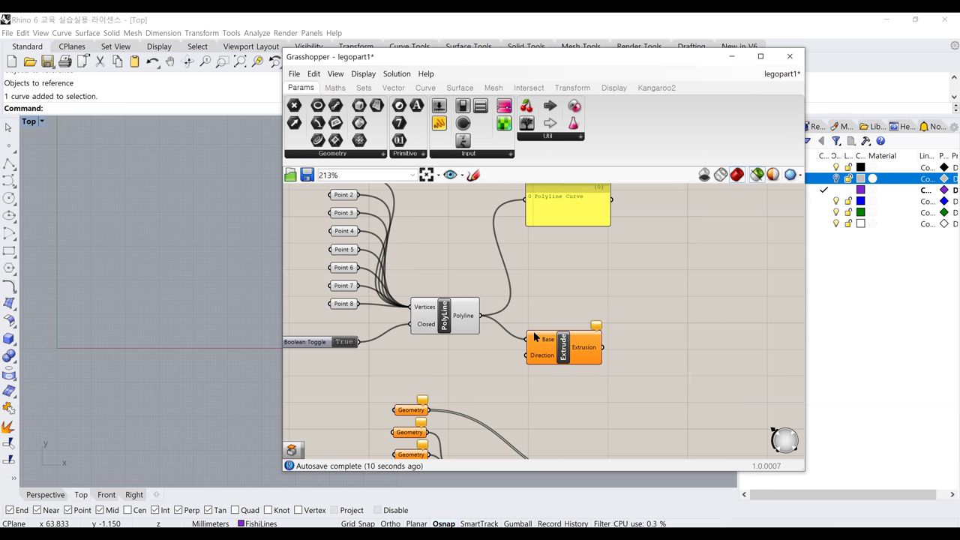
pyautogui.click(758, 176)
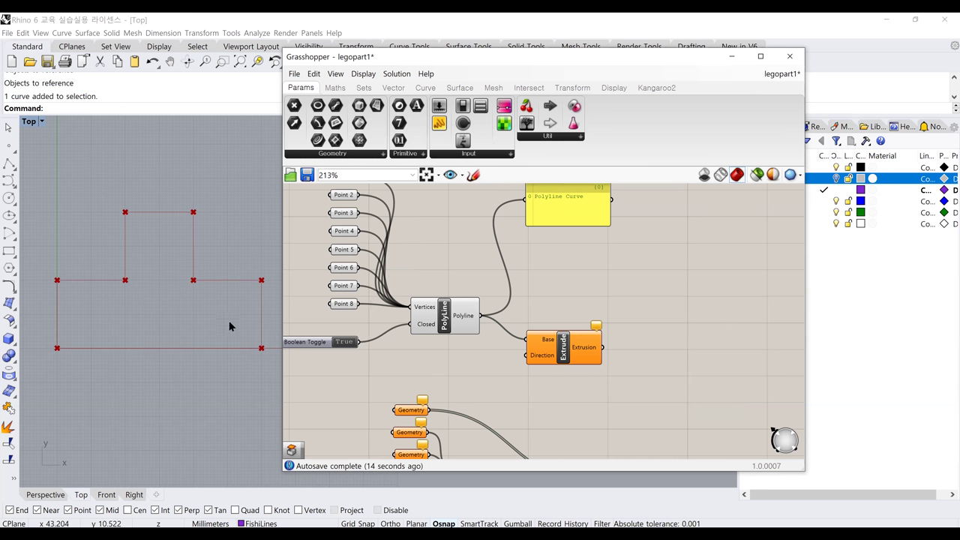
# Step: Start setting one vector for Extrude's Direction input, with Rhino switched to the four-viewport layout and the profile framed in Front and Perspective
pyautogui.rightClick(540, 360)
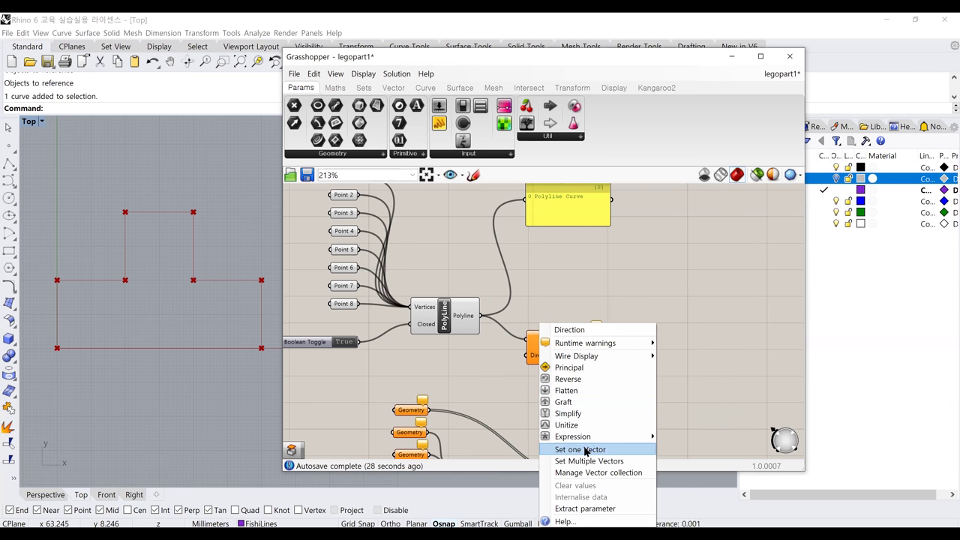
pyautogui.click(585, 450)
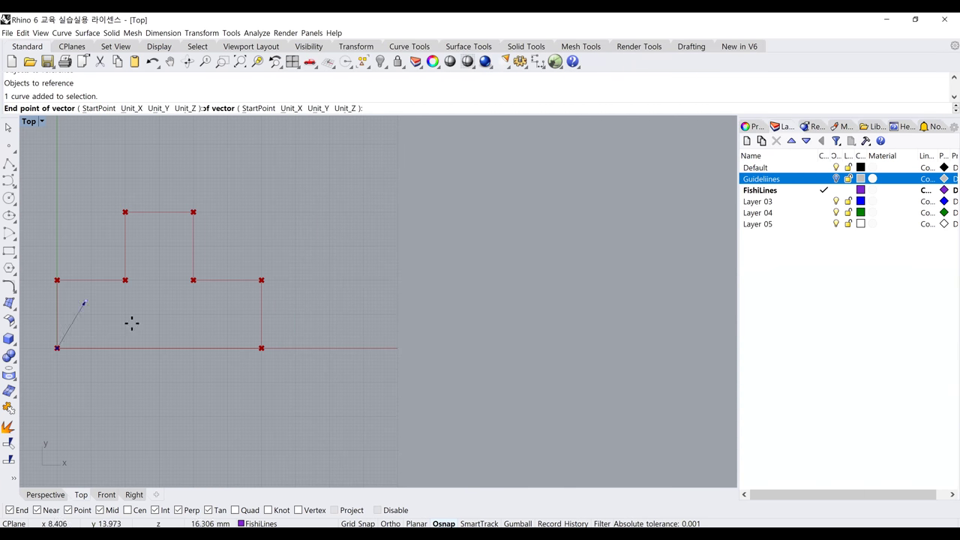
pyautogui.doubleClick(30, 122)
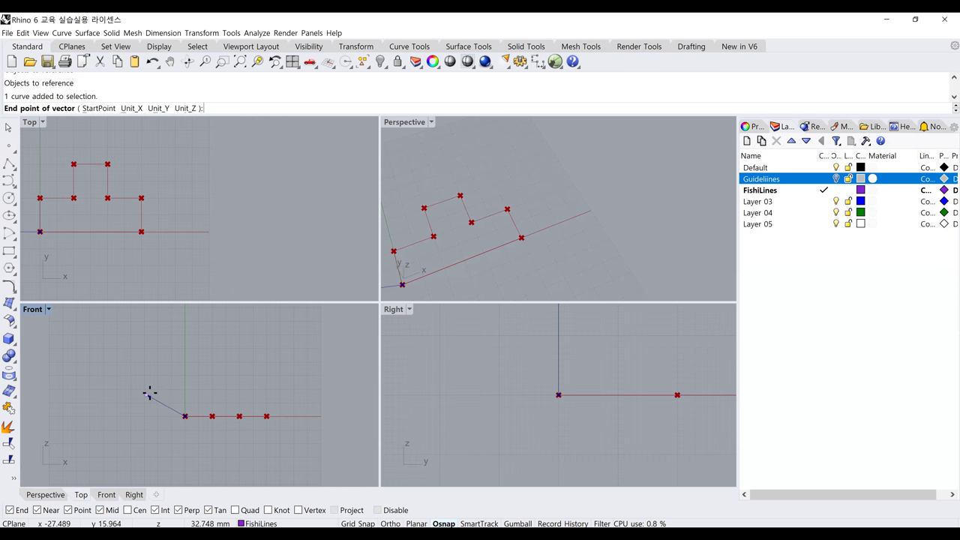
pyautogui.scroll(5, 105, 390)
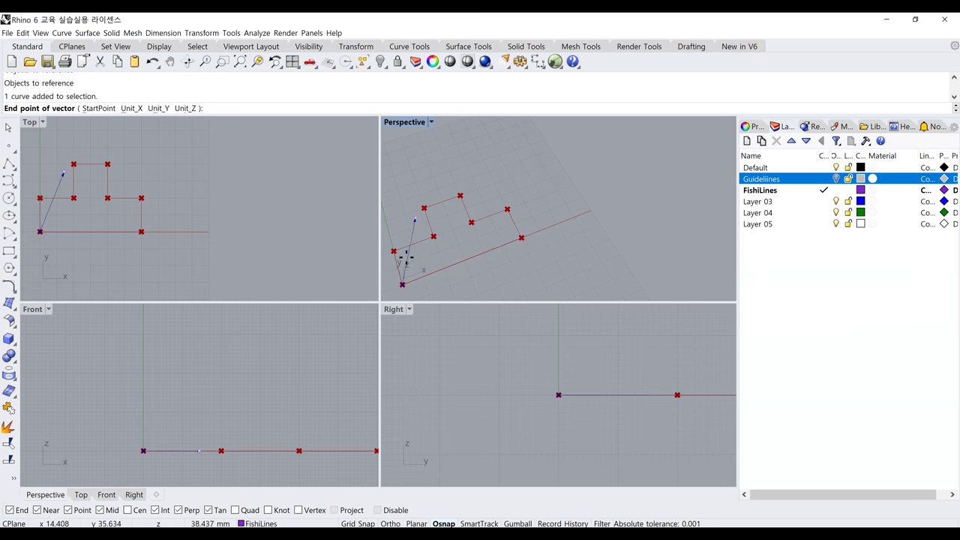
pyautogui.moveTo(418, 274)
pyautogui.mouseDown(button='right')
pyautogui.moveTo(511, 216)
pyautogui.moveTo(422, 268)
pyautogui.mouseUp(button='right')
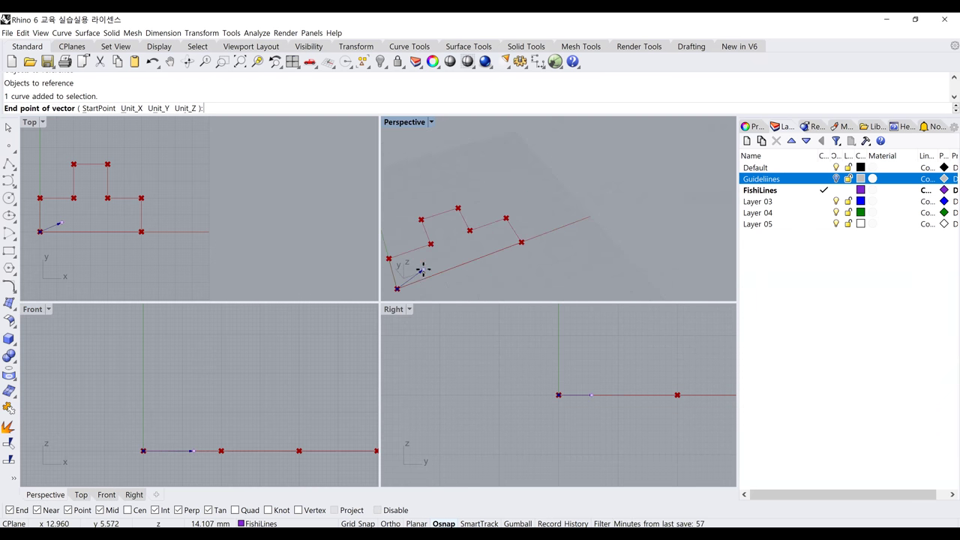
pyautogui.middleClick(424, 272)
pyautogui.moveTo(469, 248); pyautogui.dragTo(263, 384, button='right')
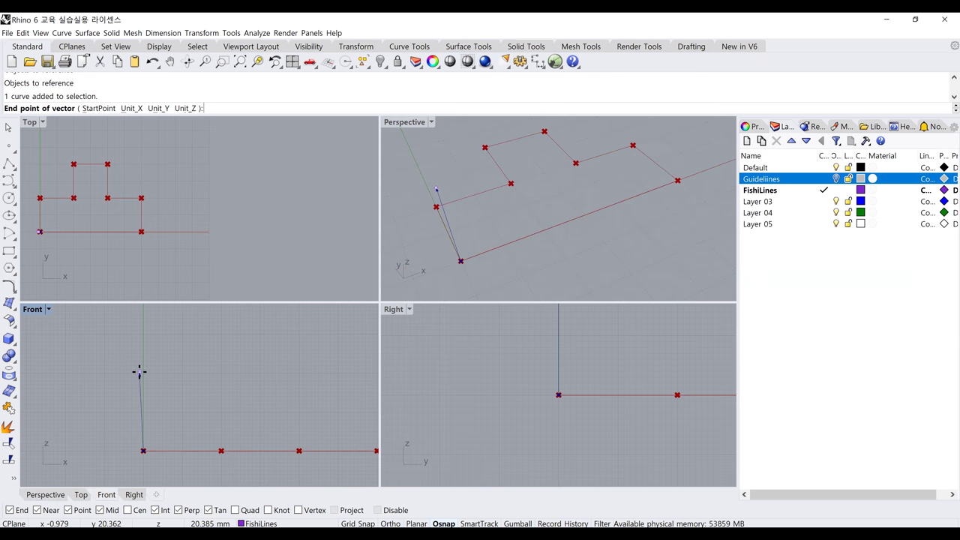
pyautogui.write('20')
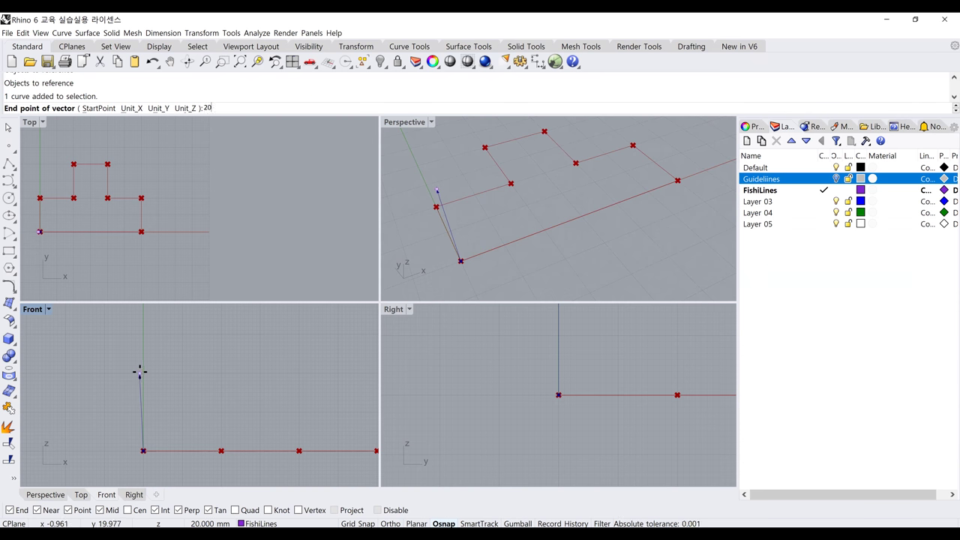
pyautogui.press('Return')
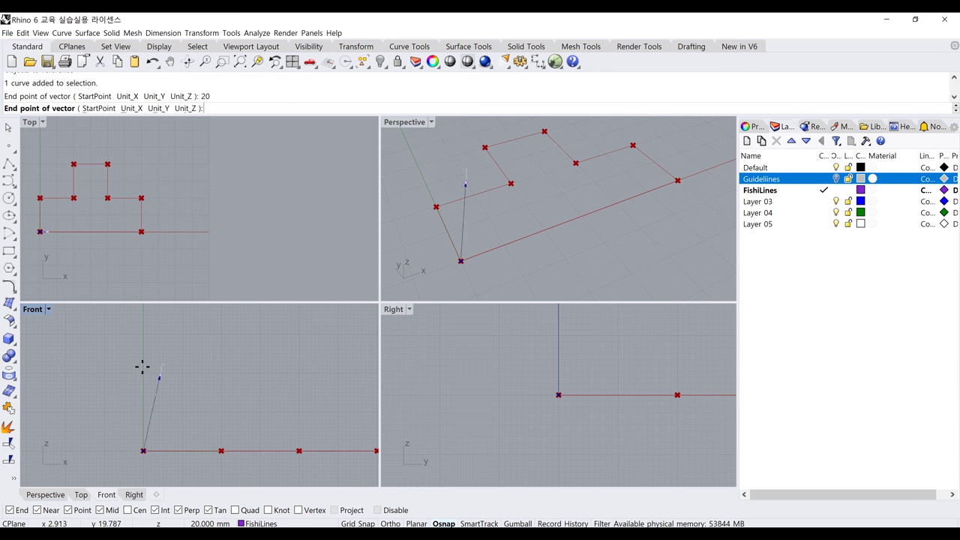
pyautogui.press('F8')
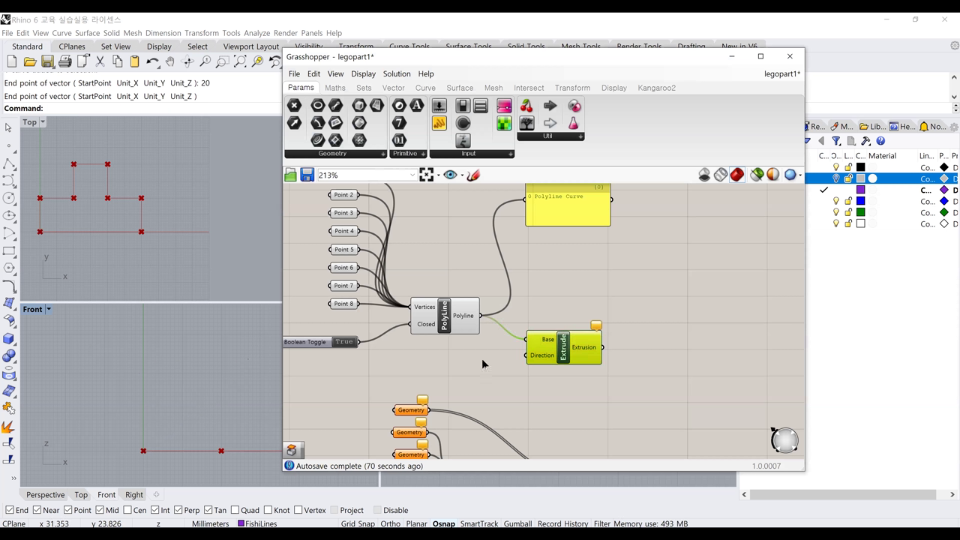
# Step: Try to set Extrude's Direction input to a single vertical 20 mm vector drawn in the Front view
pyautogui.moveTo(543, 253); pyautogui.dragTo(528, 277, button='right')
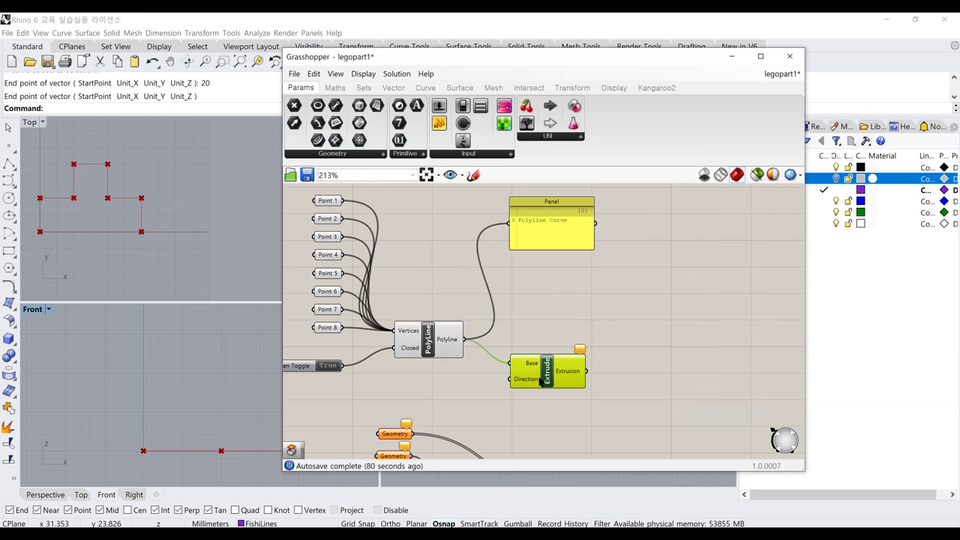
pyautogui.rightClick(529, 381)
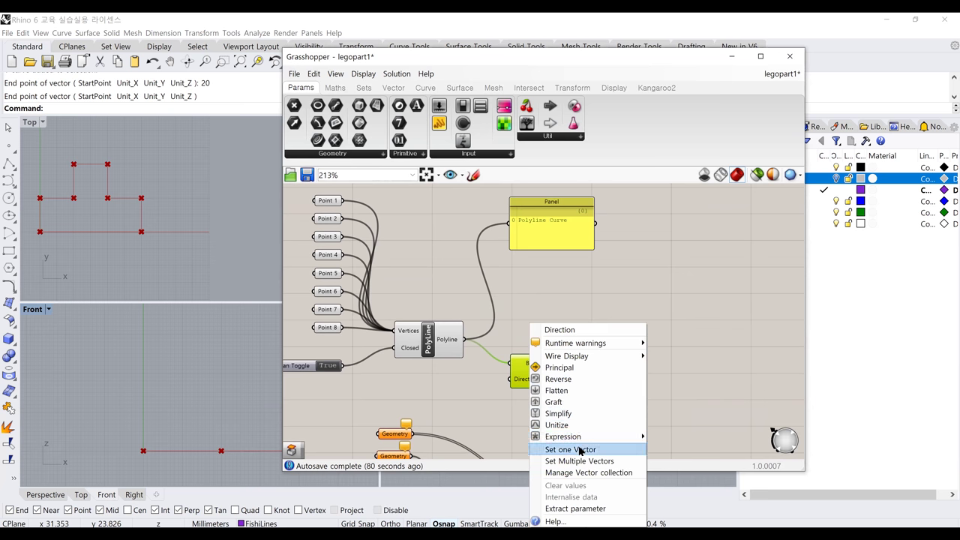
pyautogui.click(580, 450)
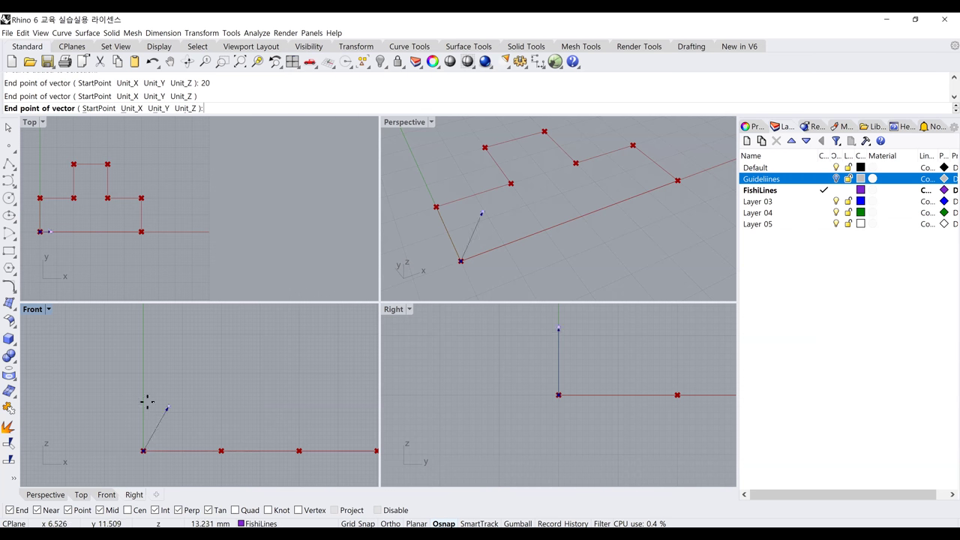
pyautogui.write('20')
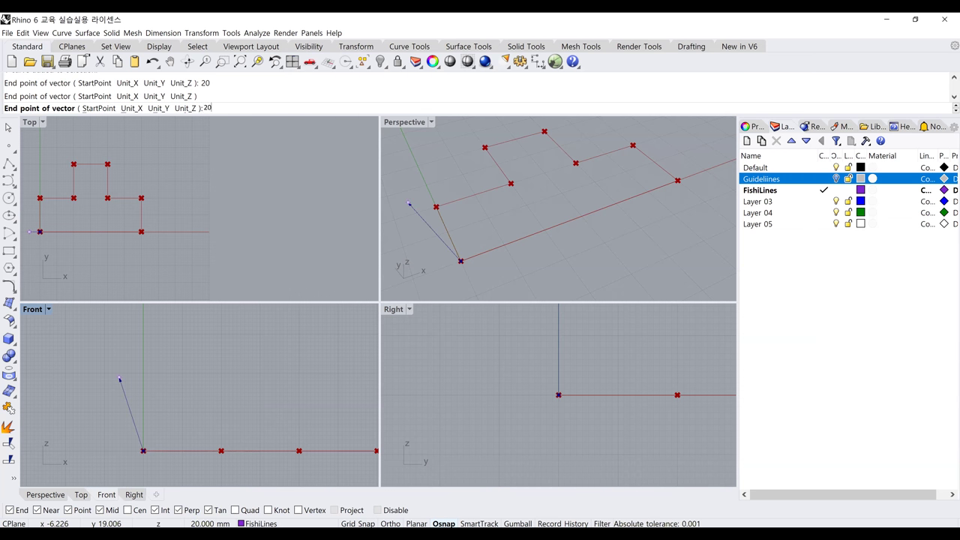
pyautogui.press('shift')
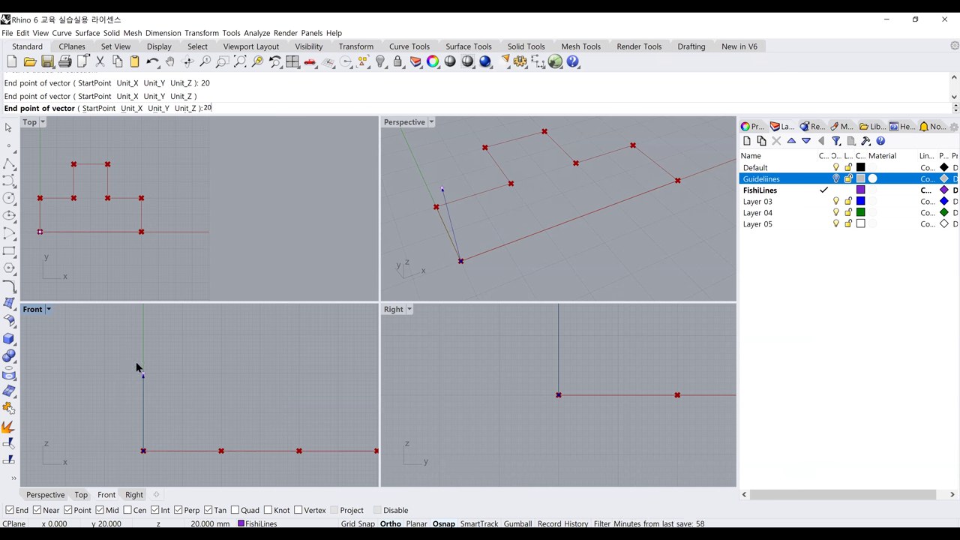
pyautogui.click(515, 385)
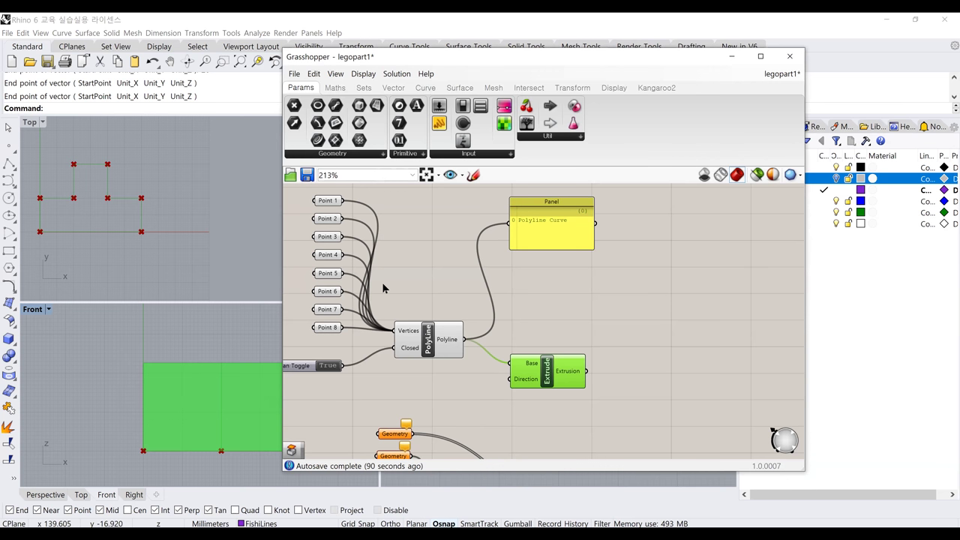
# Step: Move the Grasshopper window down to uncover the Perspective viewport, and extract Extrude's Direction input as a separate parameter
pyautogui.moveTo(512, 56); pyautogui.dragTo(488, 282)
pyautogui.moveTo(514, 210)
pyautogui.mouseDown(button='right')
pyautogui.moveTo(510, 197)
pyautogui.moveTo(548, 163)
pyautogui.moveTo(527, 170)
pyautogui.moveTo(490, 217)
pyautogui.moveTo(480, 200)
pyautogui.moveTo(538, 175)
pyautogui.moveTo(517, 210)
pyautogui.mouseUp(button='right')
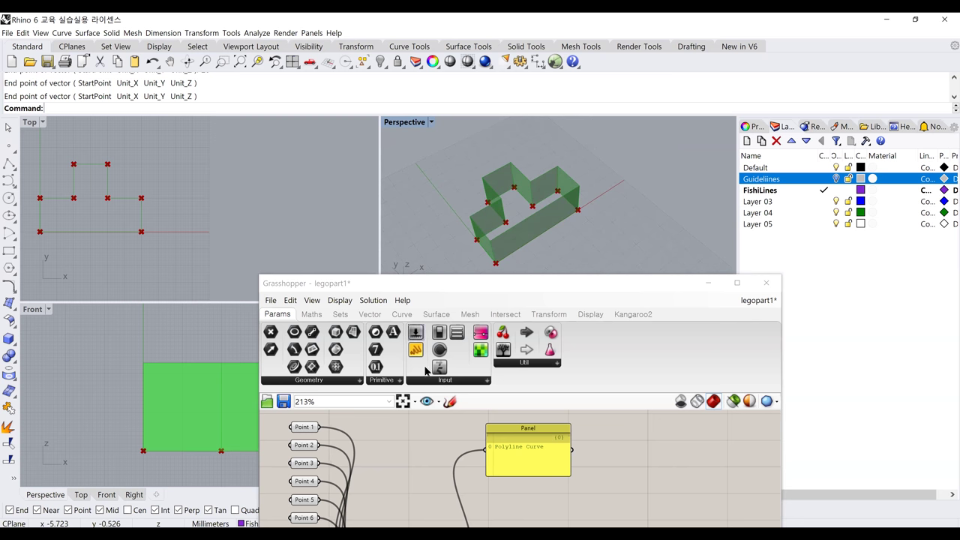
pyautogui.scroll(-3, 483, 510)
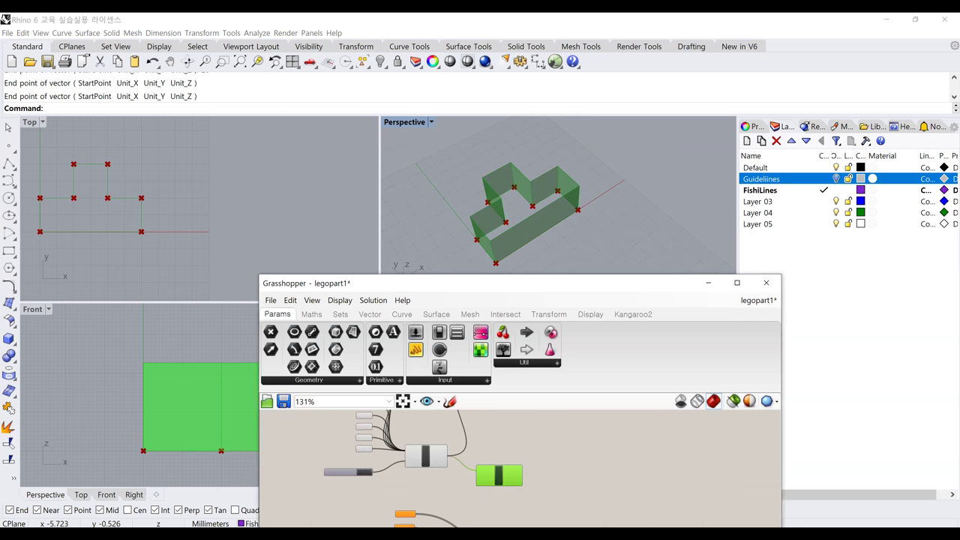
pyautogui.scroll(5, 484, 484)
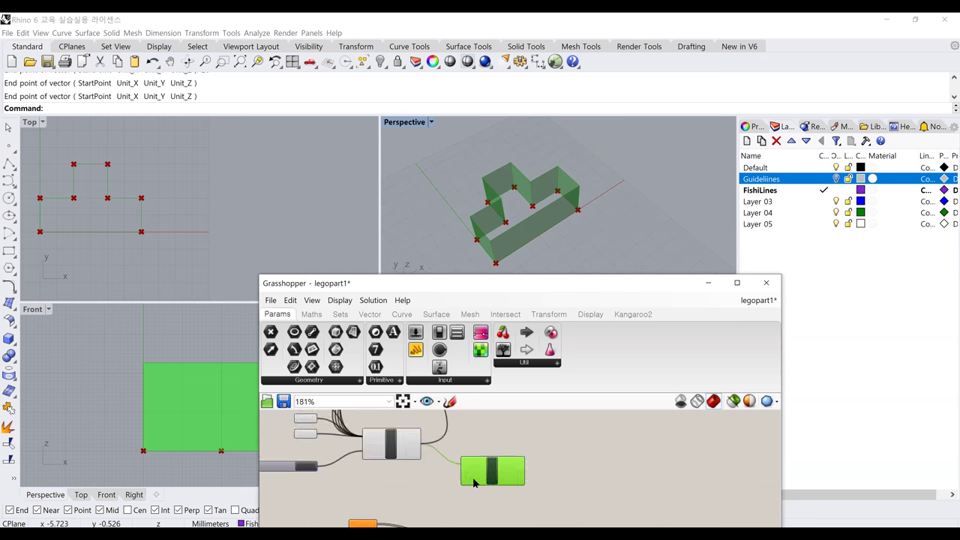
pyautogui.moveTo(482, 489)
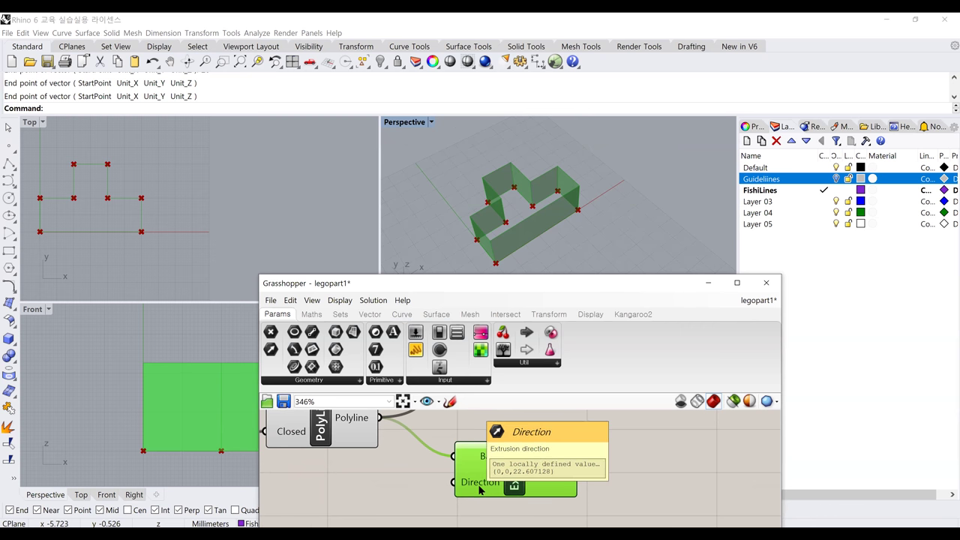
pyautogui.rightClick(480, 490)
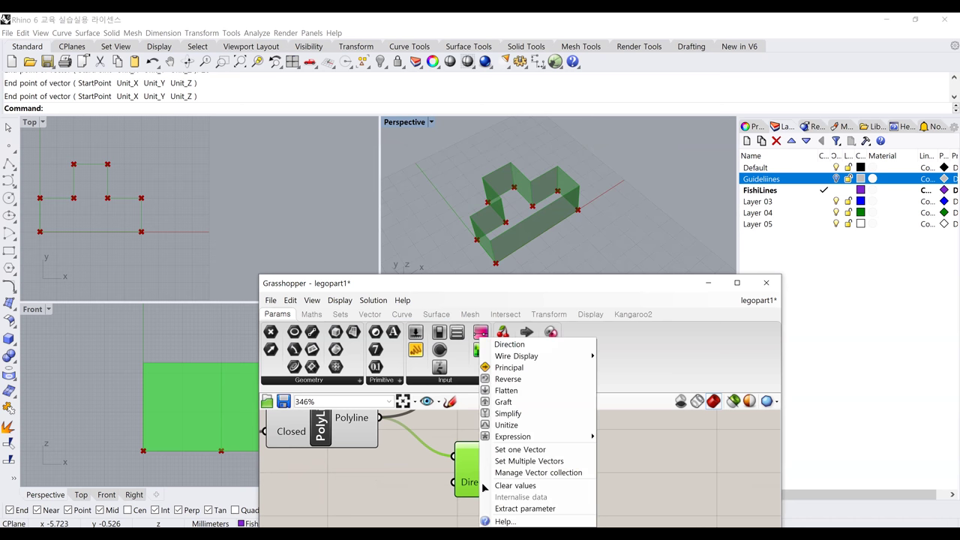
pyautogui.click(522, 510)
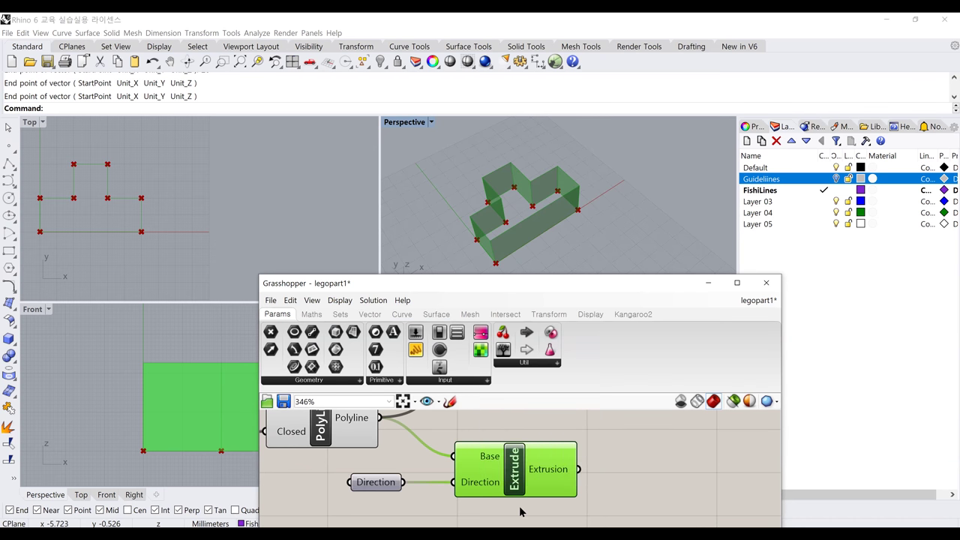
# Step: Try to redefine the extracted Direction parameter as one vertical 20 mm vector in the Front view
pyautogui.click(386, 484)
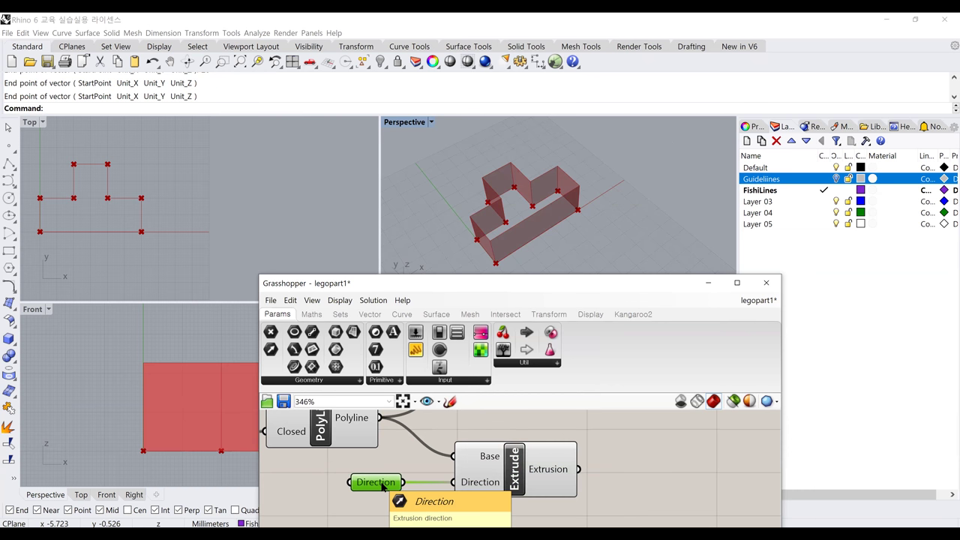
pyautogui.rightClick(383, 488)
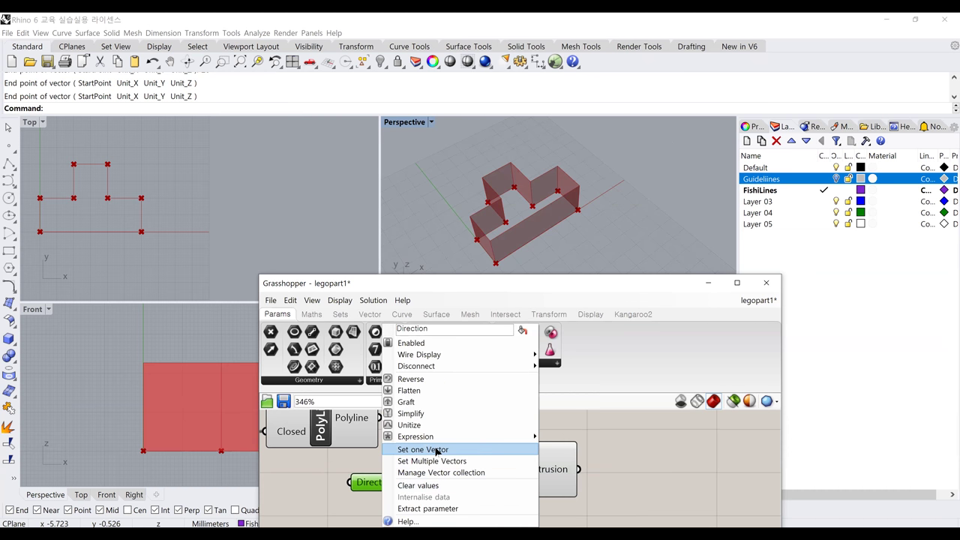
pyautogui.click(423, 449)
pyautogui.write('20')
pyautogui.press('F8')
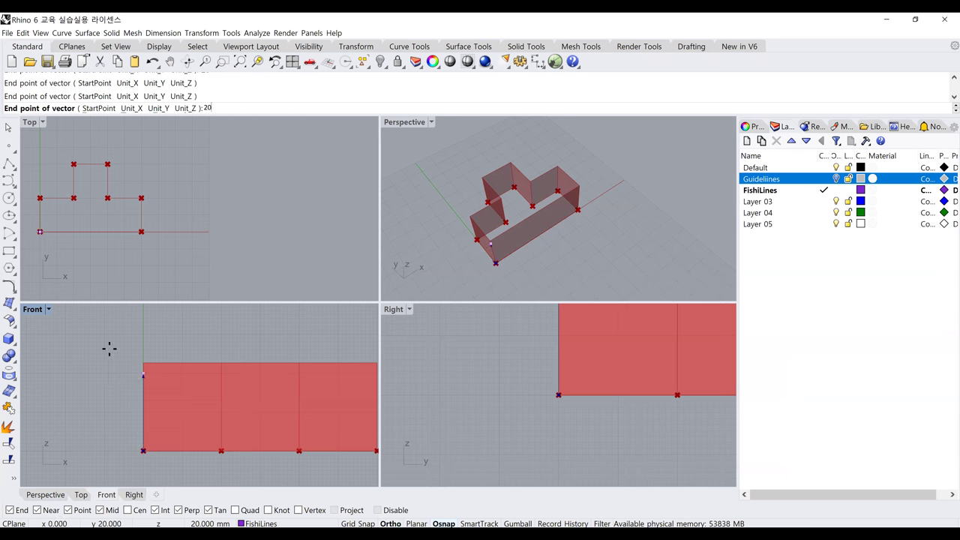
pyautogui.press('Return')
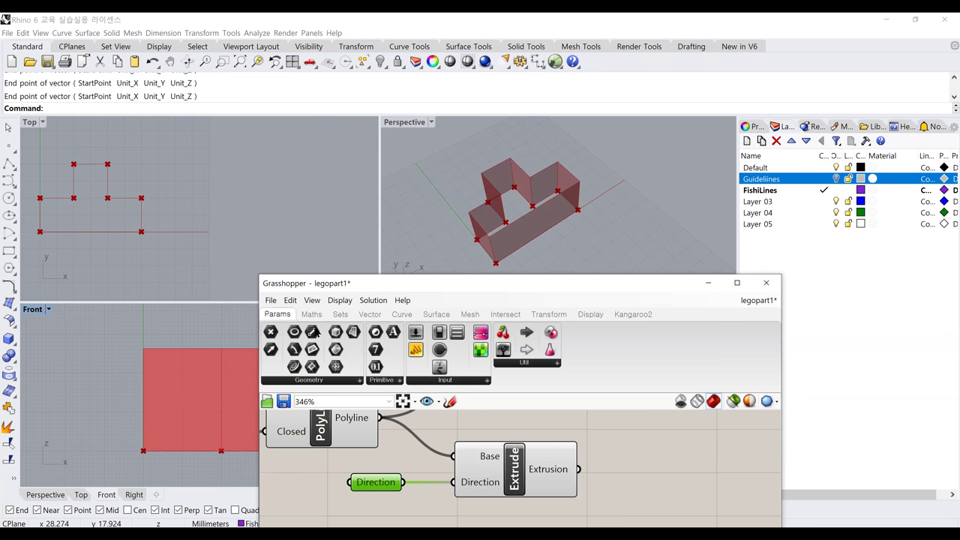
pyautogui.moveTo(489, 233)
pyautogui.mouseDown(button='right')
pyautogui.moveTo(475, 236)
pyautogui.moveTo(480, 247)
pyautogui.mouseUp(button='right')
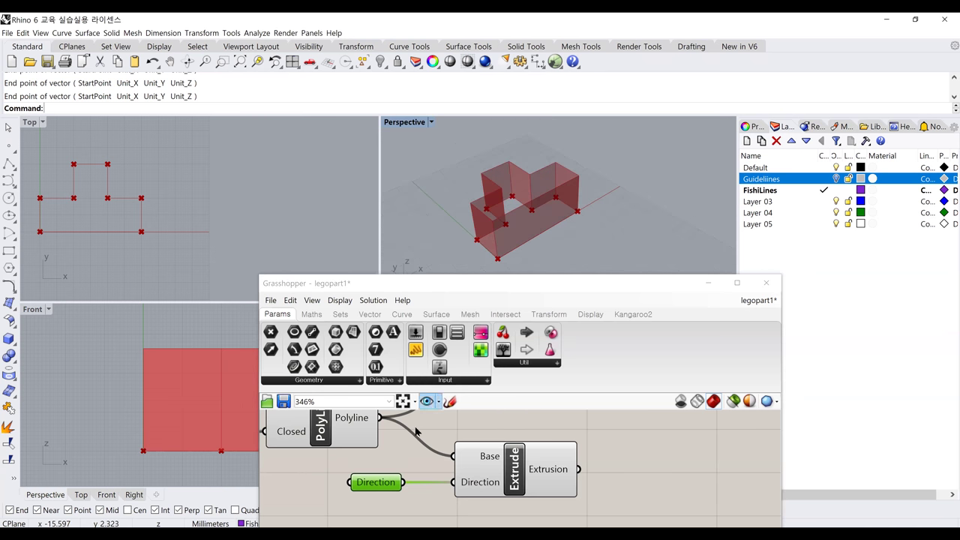
# Step: Set the Direction parameter to one vector 20 mm long, pointing straight up from the origin in the Front view
pyautogui.rightClick(382, 485)
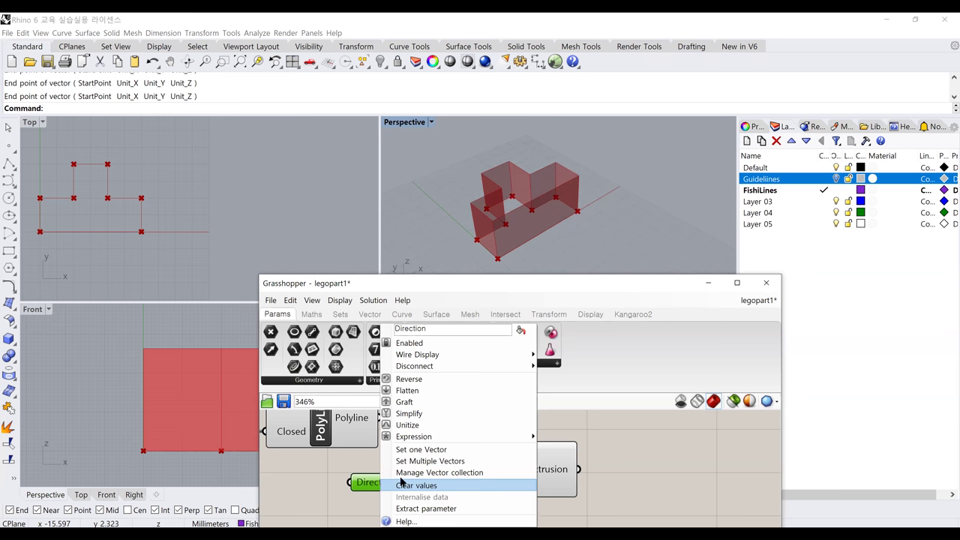
pyautogui.click(418, 453)
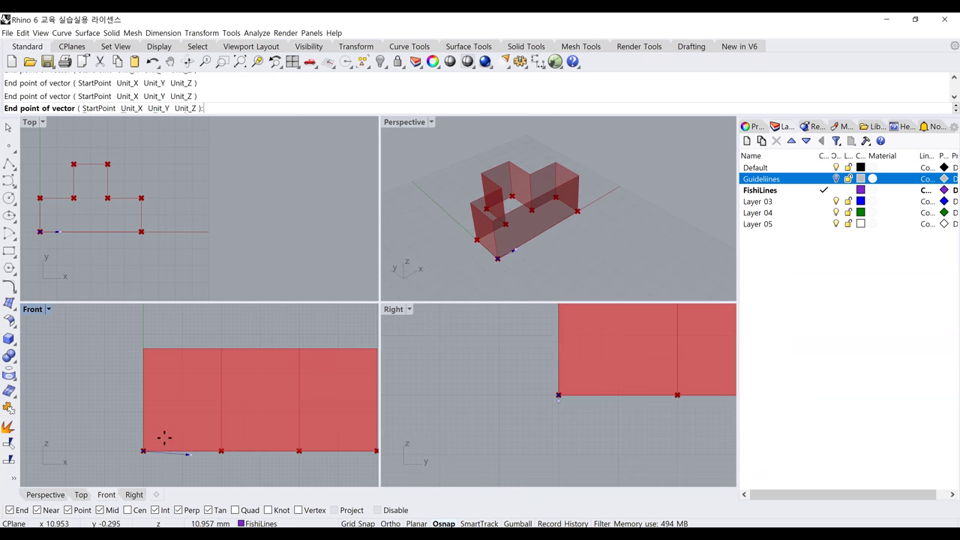
pyautogui.write('20')
pyautogui.press('Return')
pyautogui.press('F8')
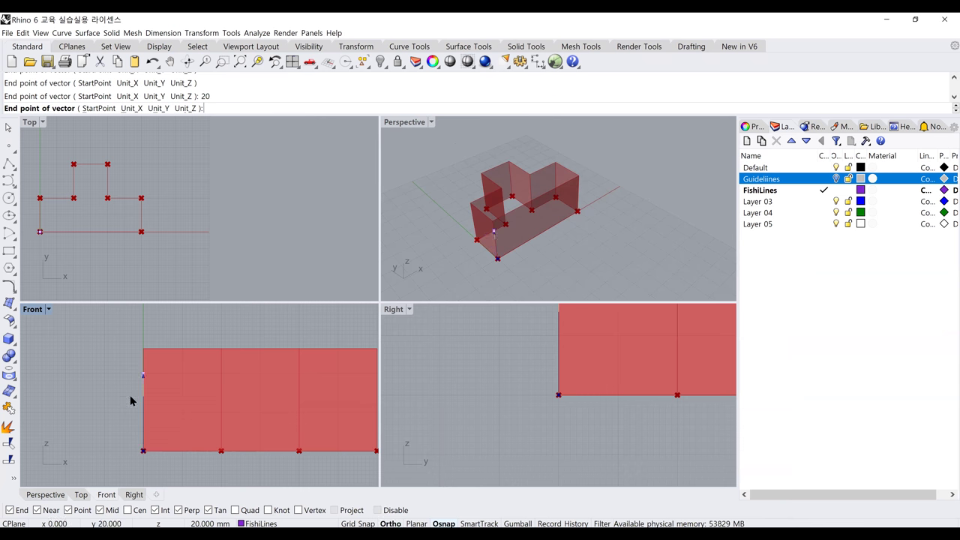
pyautogui.click(131, 398)
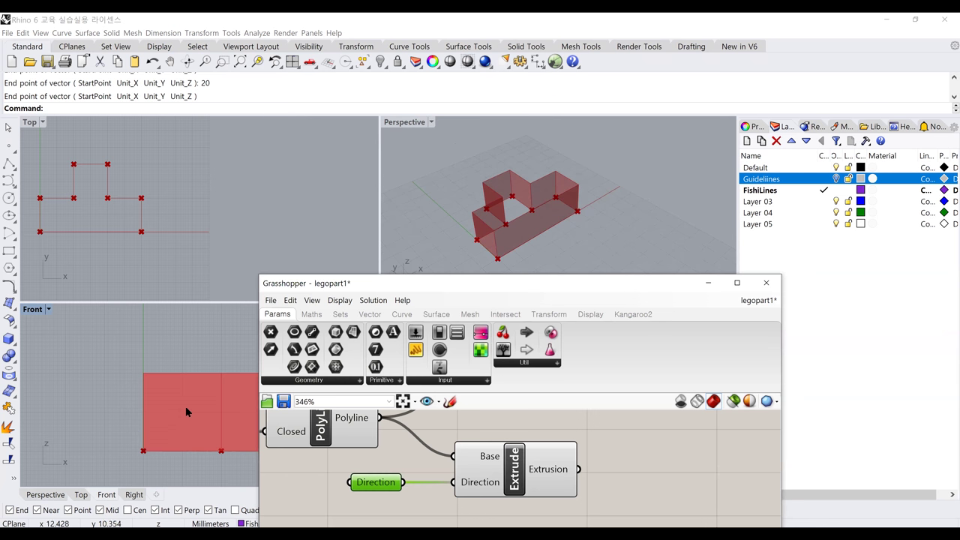
pyautogui.click(144, 406)
# Step: Move the Direction parameter down and farther from Extrude's input, and select the Extrude component
pyautogui.click(387, 490)
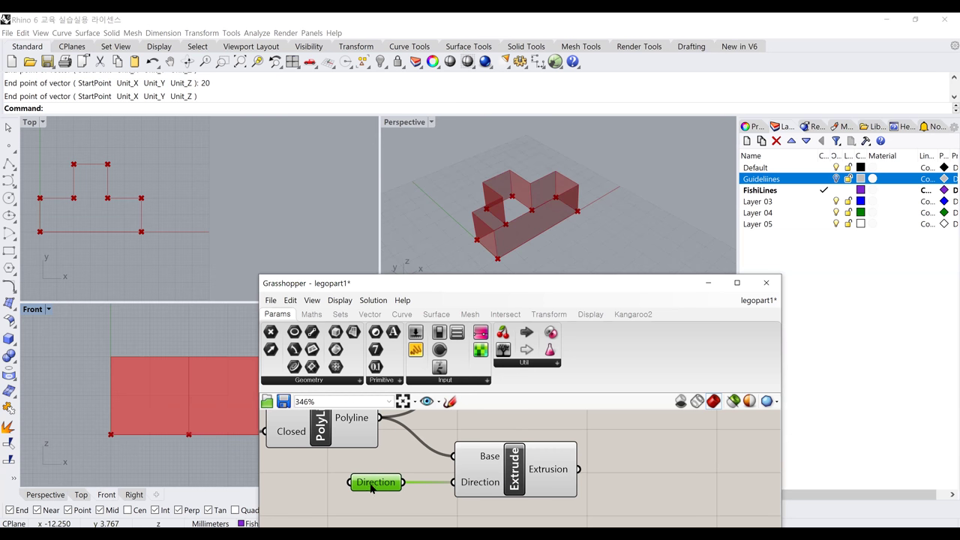
pyautogui.moveTo(353, 489); pyautogui.dragTo(319, 510)
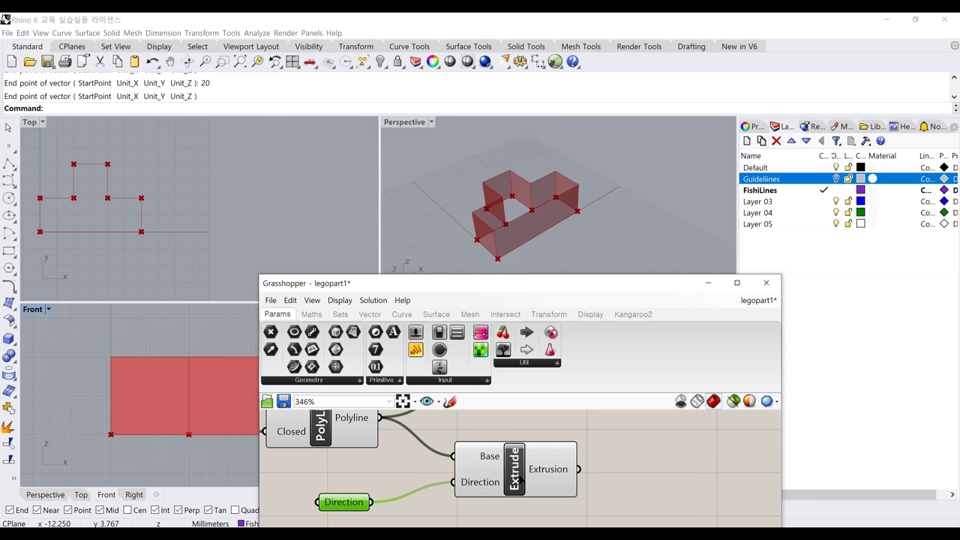
pyautogui.click(520, 473)
pyautogui.scroll(-3, 520, 472)
pyautogui.scroll(-1, 515, 472)
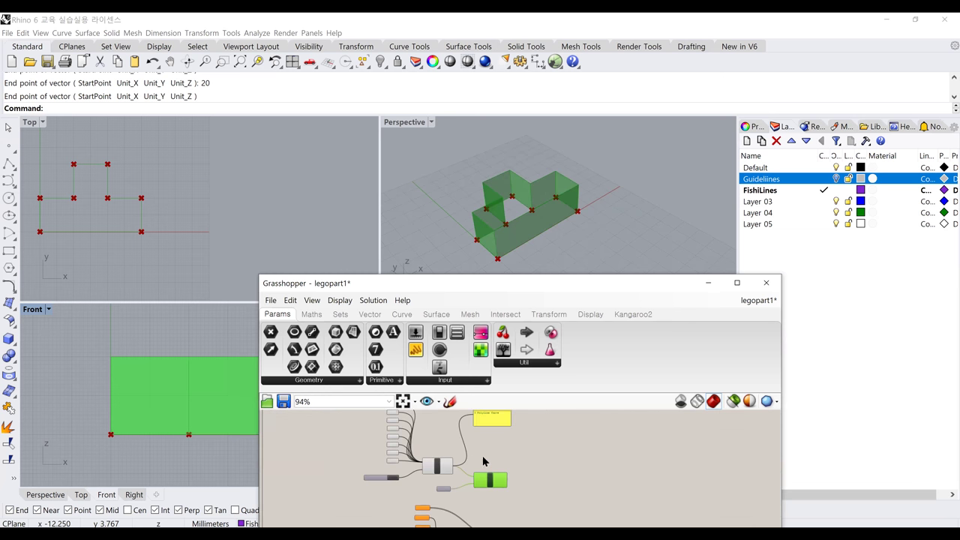
pyautogui.scroll(-1, 487, 454)
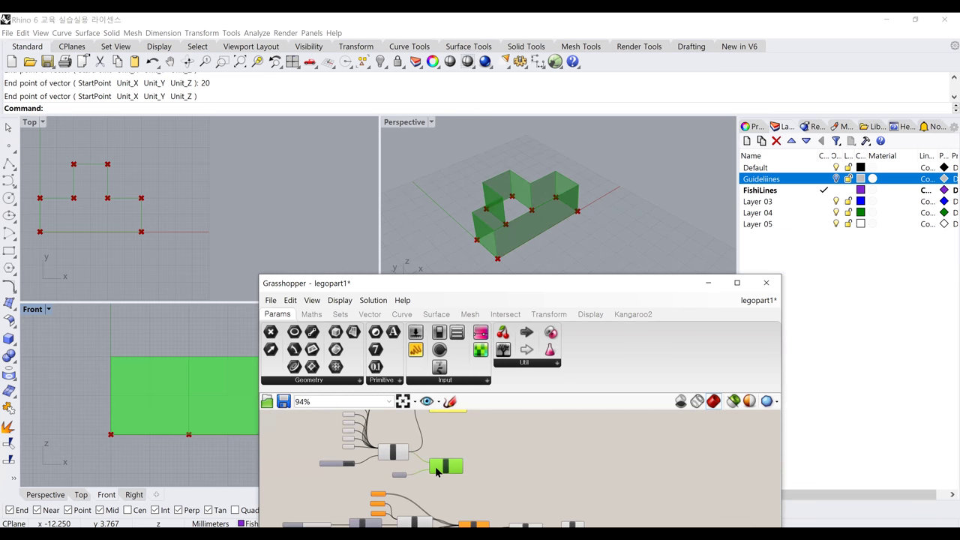
pyautogui.moveTo(438, 467)
pyautogui.scroll(3, 438, 466)
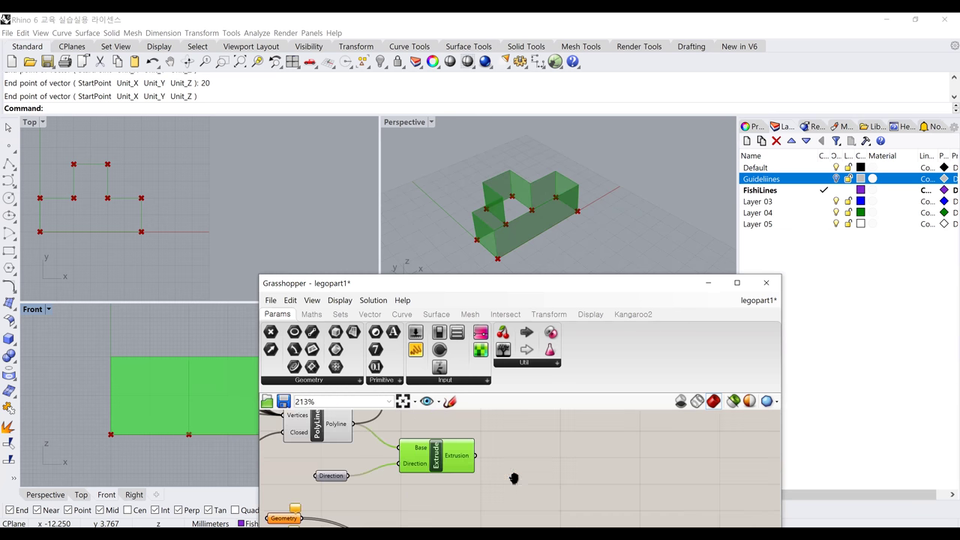
# Step: Add a Cap Holes component after Extrude, and connect the Extrusion output to its Brep input
pyautogui.moveTo(420, 465); pyautogui.dragTo(429, 467)
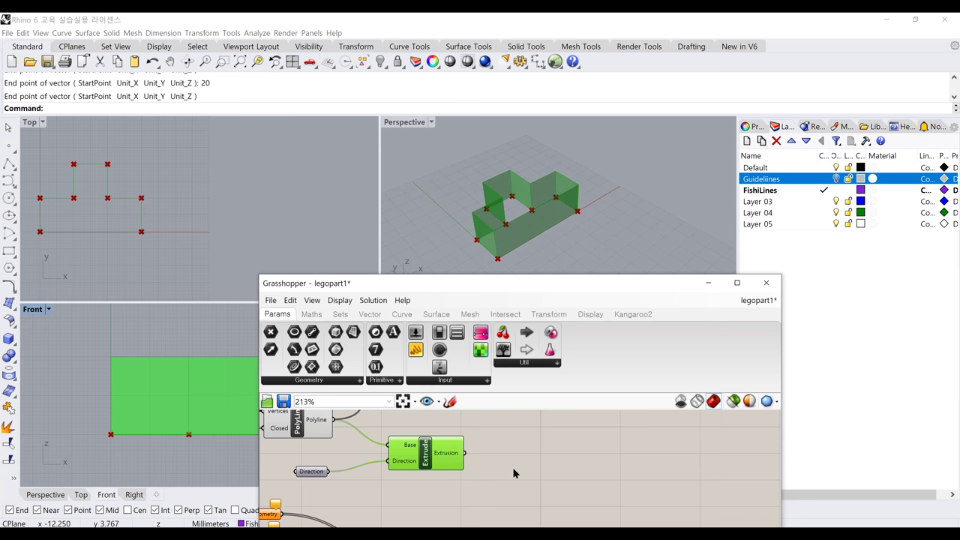
pyautogui.click(524, 463)
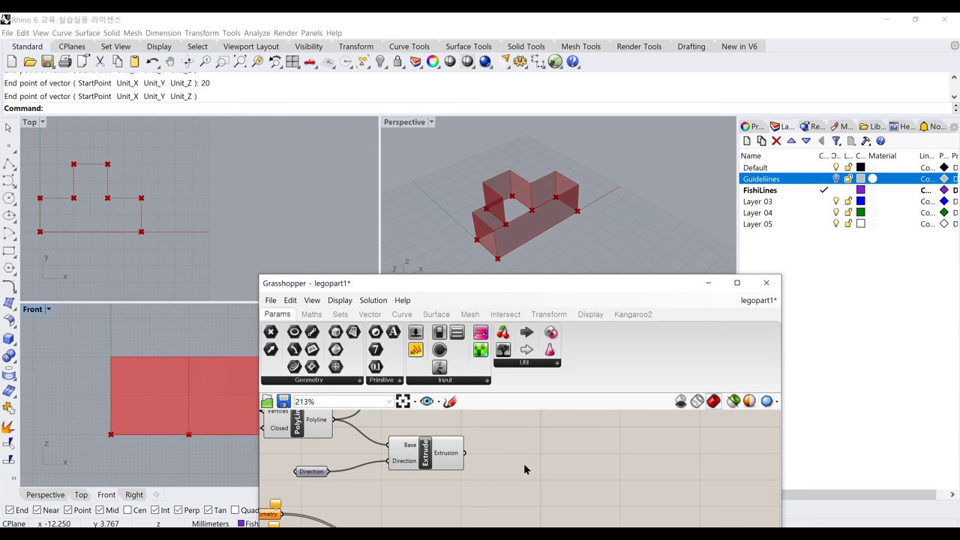
pyautogui.doubleClick(524, 464)
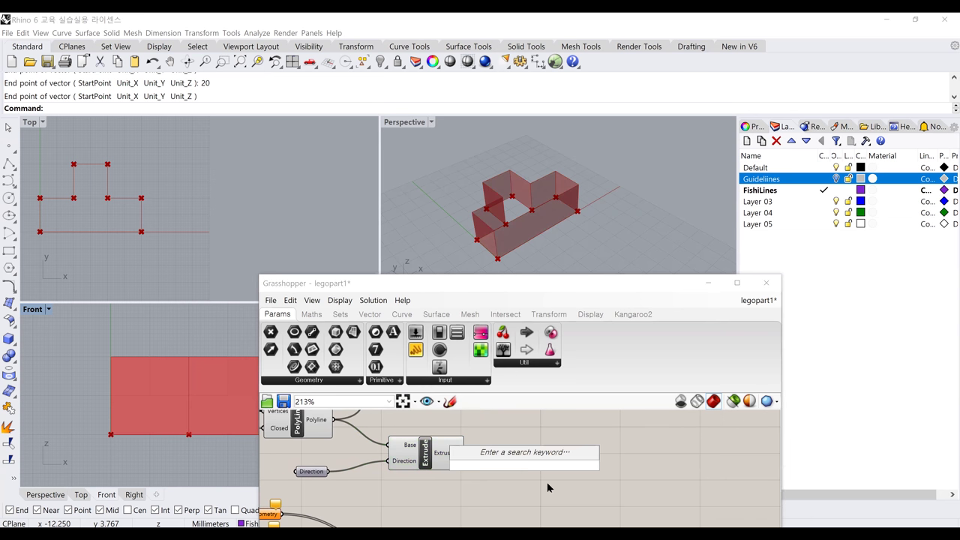
pyautogui.write('cap')
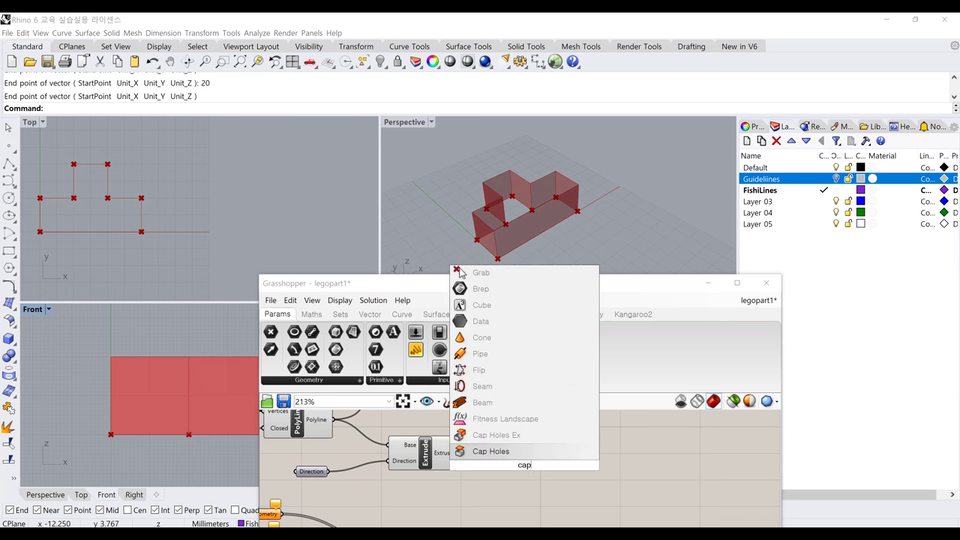
pyautogui.press('Return')
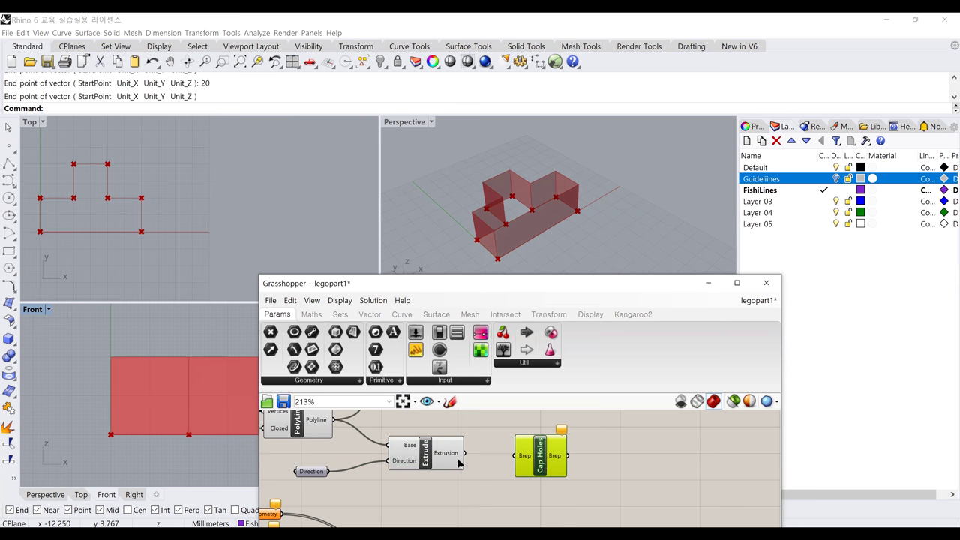
pyautogui.moveTo(465, 453); pyautogui.dragTo(513, 456)
pyautogui.moveTo(531, 234); pyautogui.dragTo(522, 206, button='right')
# Step: Line up the Cap Holes component with Extrude so that the connecting wire runs straight
pyautogui.scroll(-3, 463, 501)
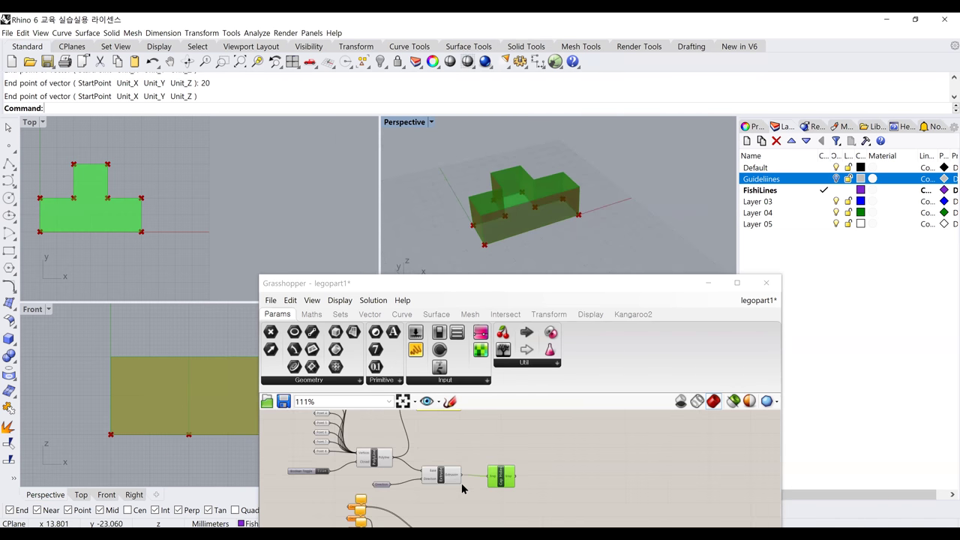
pyautogui.scroll(4, 531, 460)
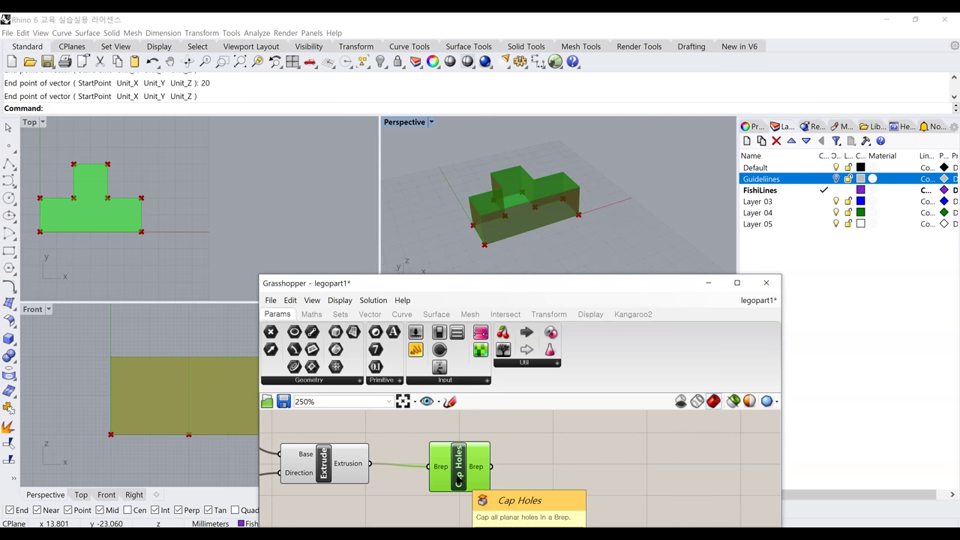
pyautogui.moveTo(460, 479); pyautogui.dragTo(464, 476)
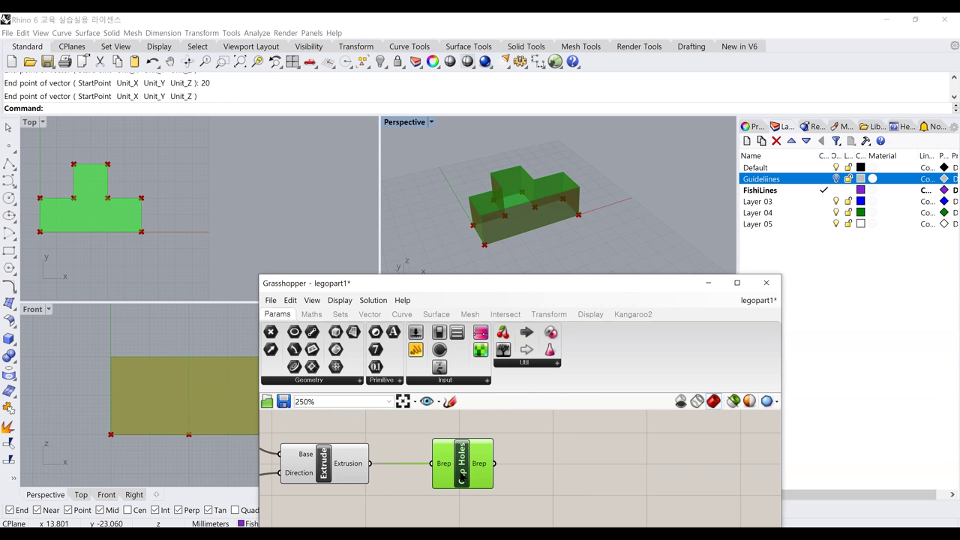
pyautogui.moveTo(461, 474); pyautogui.dragTo(462, 474)
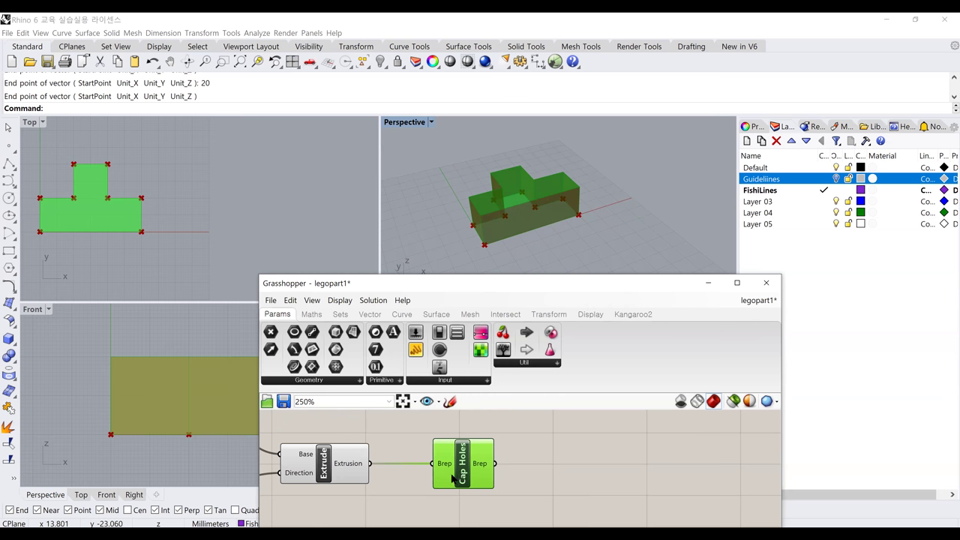
# Step: Bake the Cap Holes result onto Layer 03, and clear the component selection
pyautogui.rightClick(462, 465)
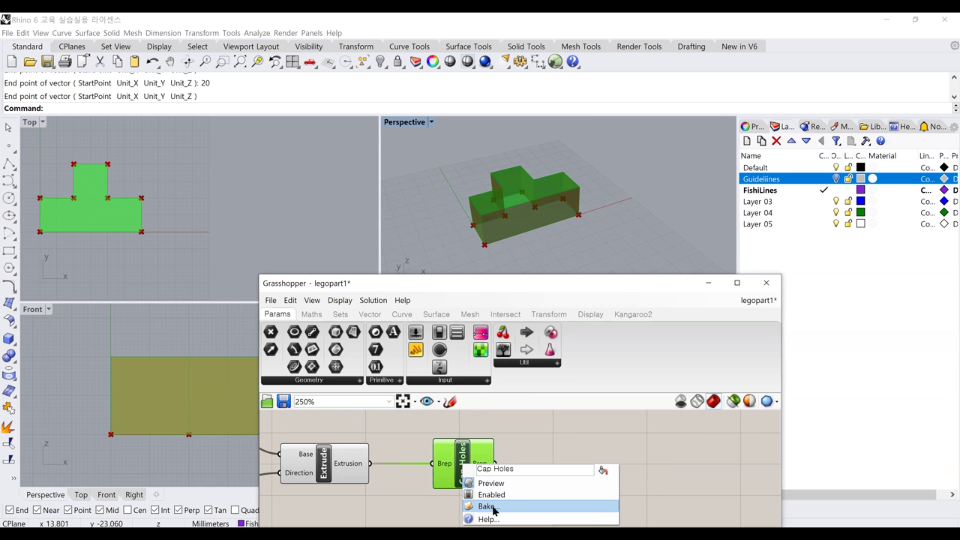
pyautogui.click(494, 509)
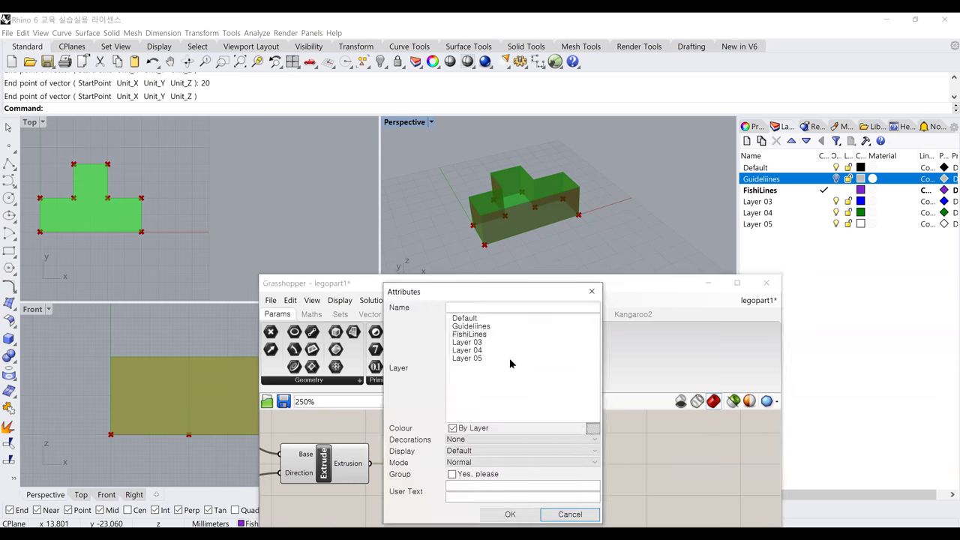
pyautogui.click(474, 343)
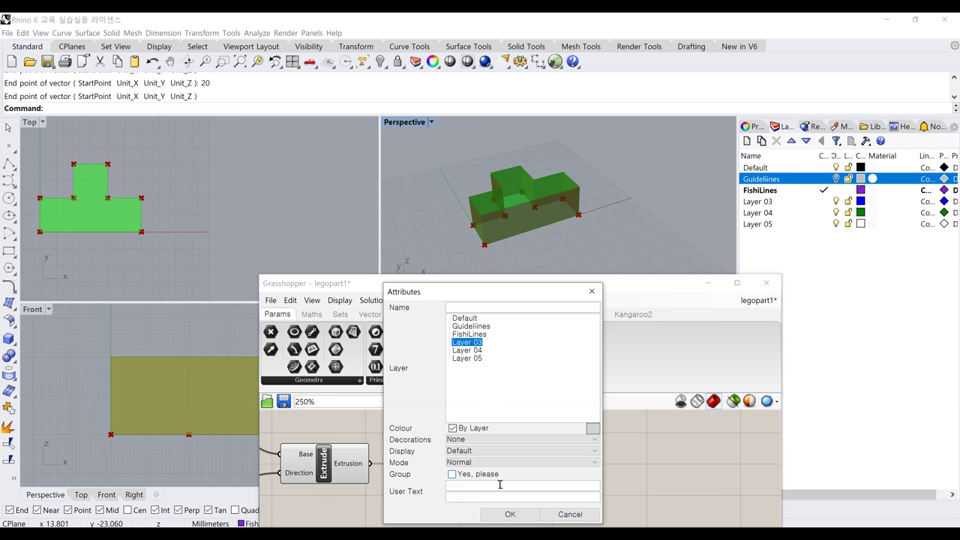
pyautogui.click(510, 515)
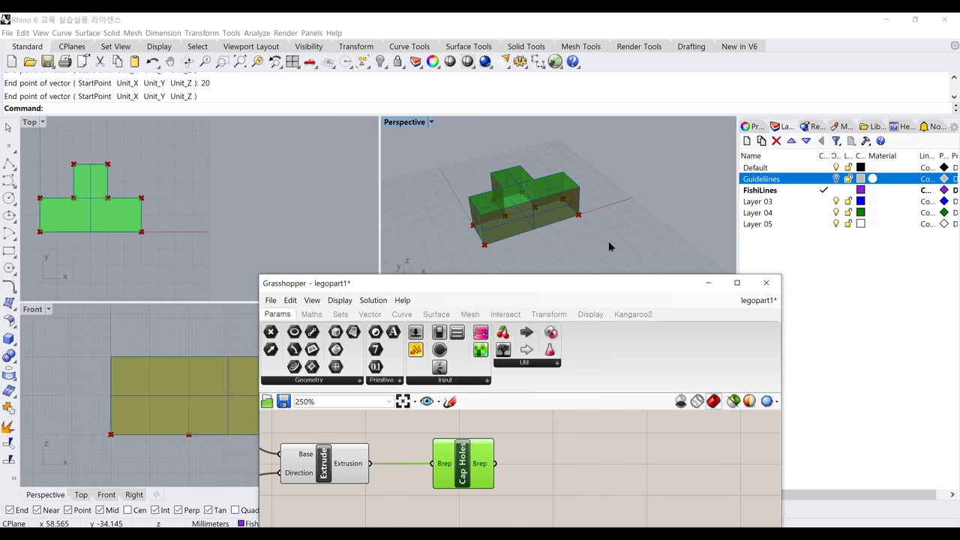
pyautogui.click(608, 246)
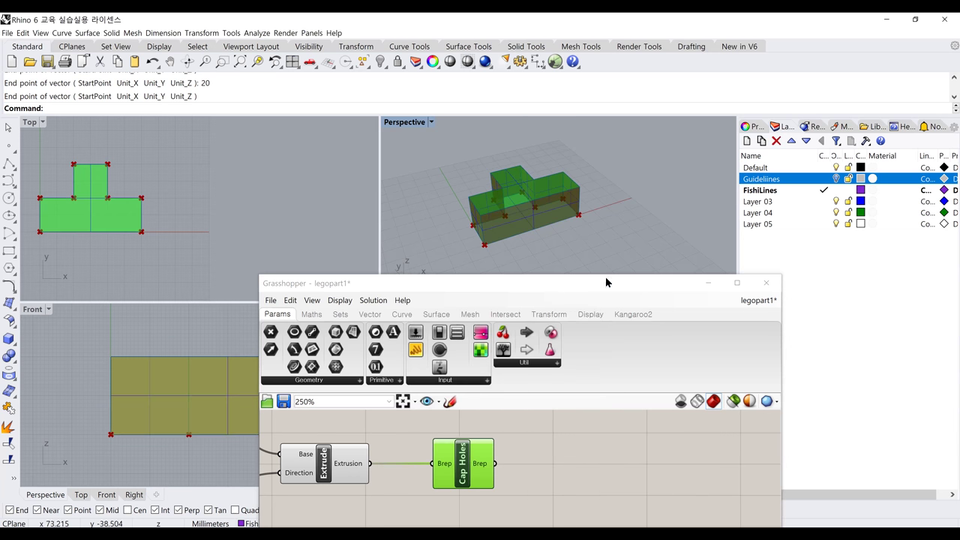
pyautogui.click(556, 447)
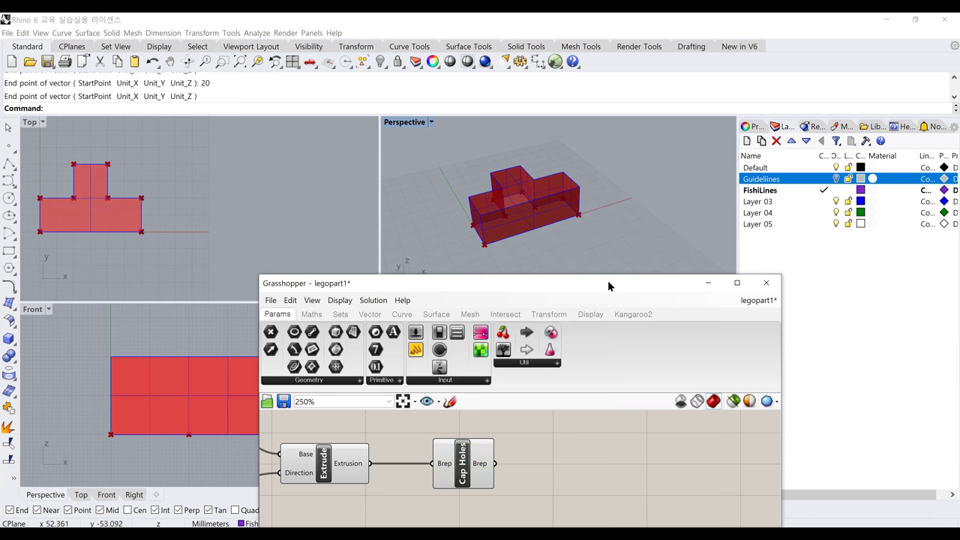
# Step: Move the Grasshopper window aside, limit preview to selected components, and check it by selecting and deselecting Cap Holes
pyautogui.moveTo(608, 281); pyautogui.dragTo(424, 286)
pyautogui.click(550, 407)
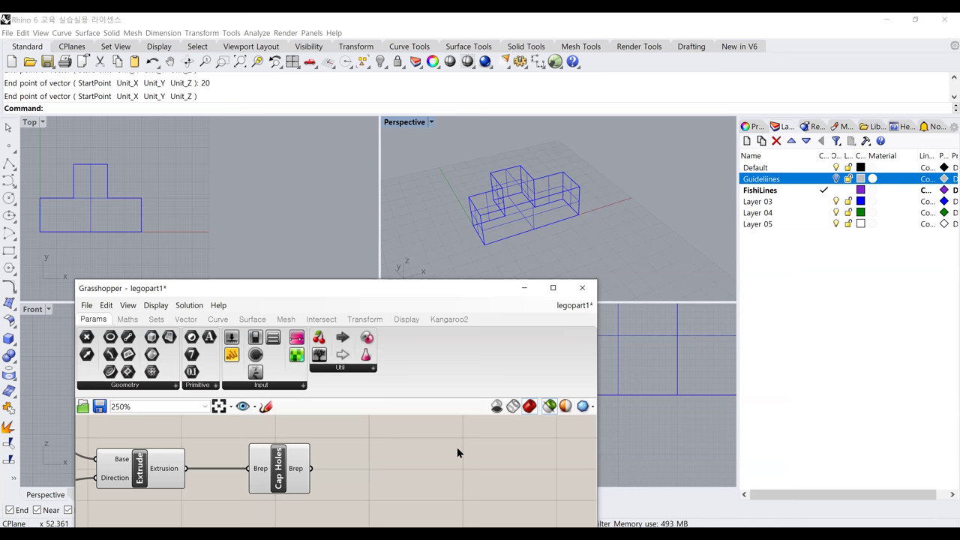
pyautogui.click(278, 470)
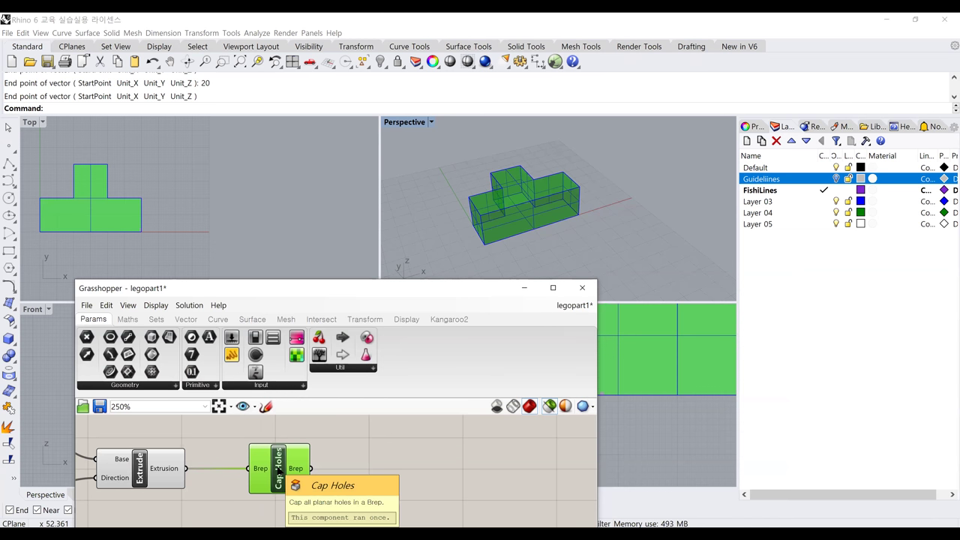
pyautogui.click(385, 458)
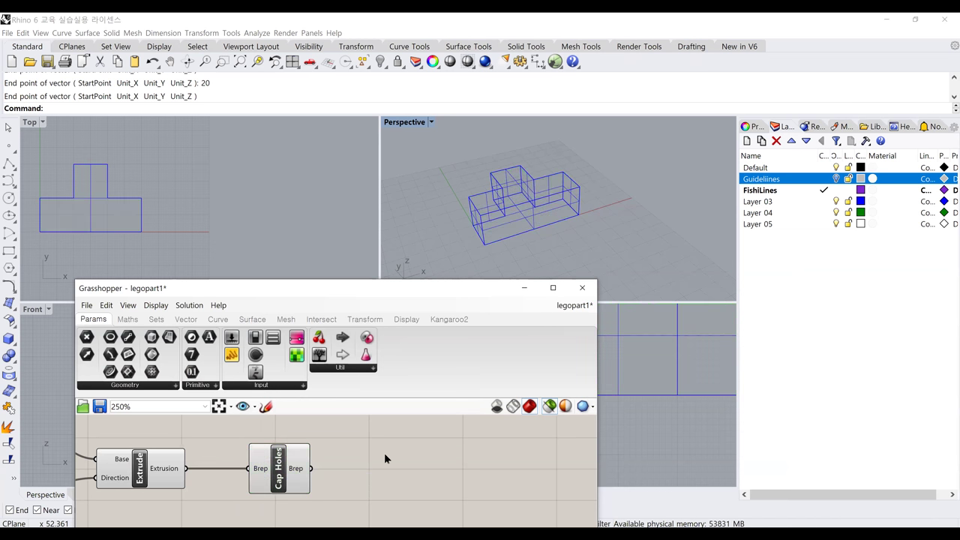
# Step: Select the baked polysurface in the Perspective view, and move the Grasshopper window up to expose more of its canvas
pyautogui.click(508, 211)
pyautogui.moveTo(509, 210); pyautogui.dragTo(510, 204, button='right')
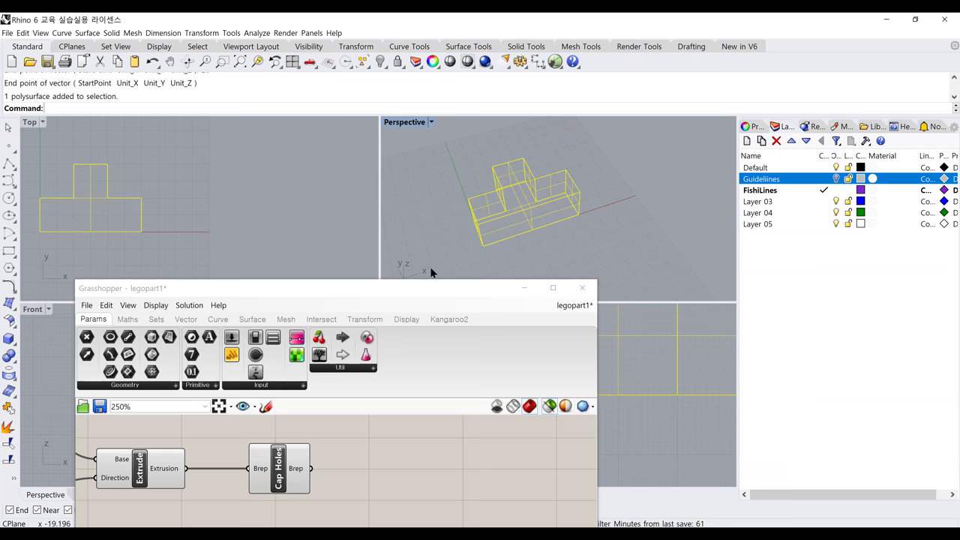
pyautogui.click(442, 447)
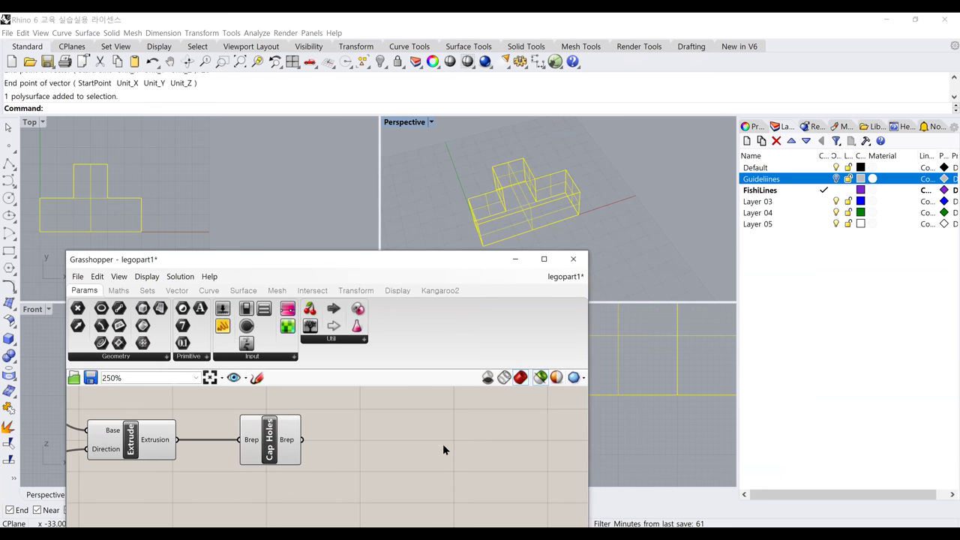
pyautogui.scroll(-5, 356, 455)
pyautogui.moveTo(354, 468); pyautogui.dragTo(373, 477, button='right')
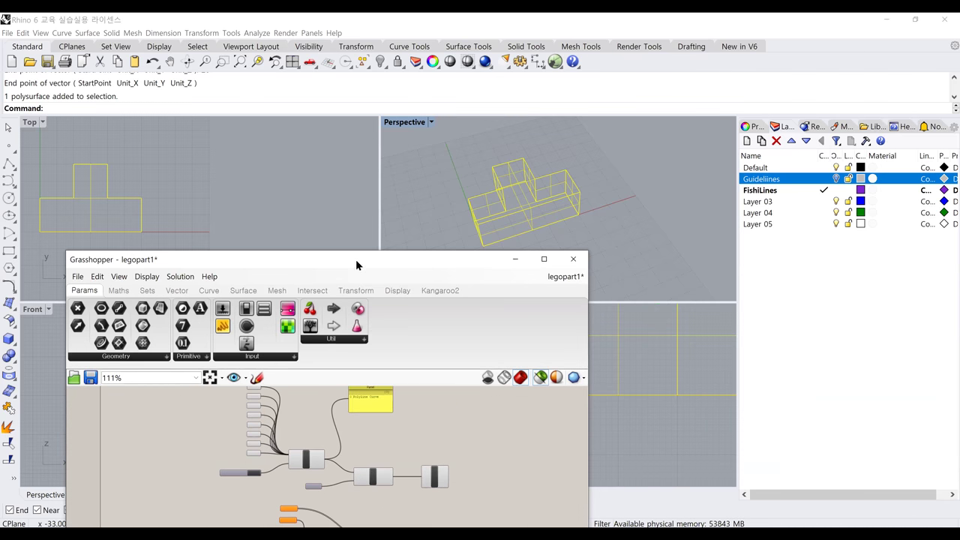
pyautogui.moveTo(378, 259); pyautogui.dragTo(393, 121)
# Step: Review the definition from the eight points through PolyLine and Extrude to Cap Holes, focusing on the PolyLine component
pyautogui.scroll(5, 375, 337)
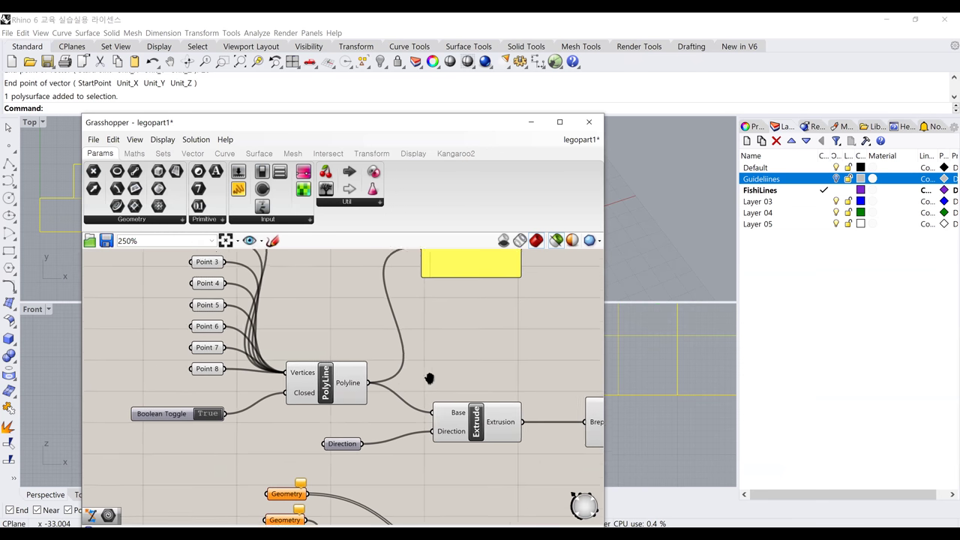
pyautogui.moveTo(398, 394); pyautogui.dragTo(394, 392, button='right')
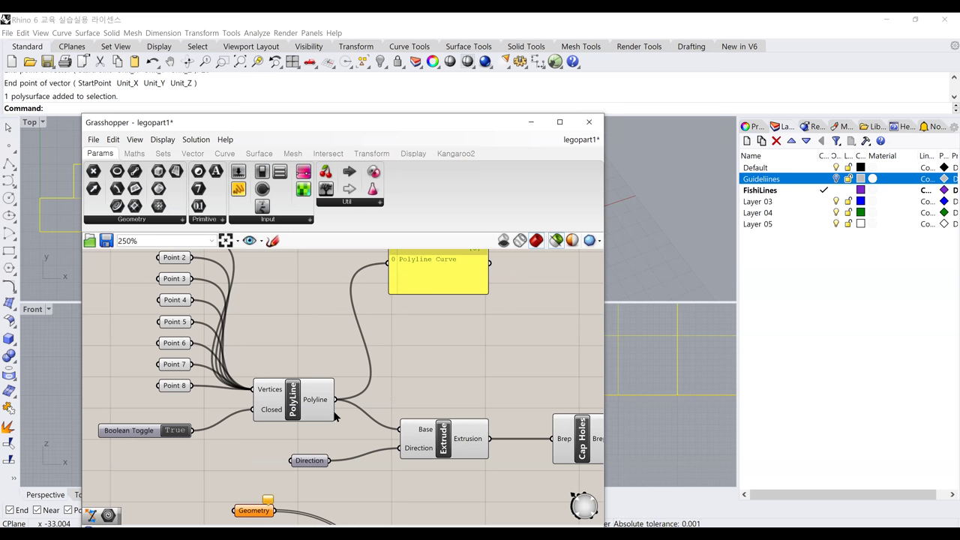
pyautogui.scroll(-4, 315, 382)
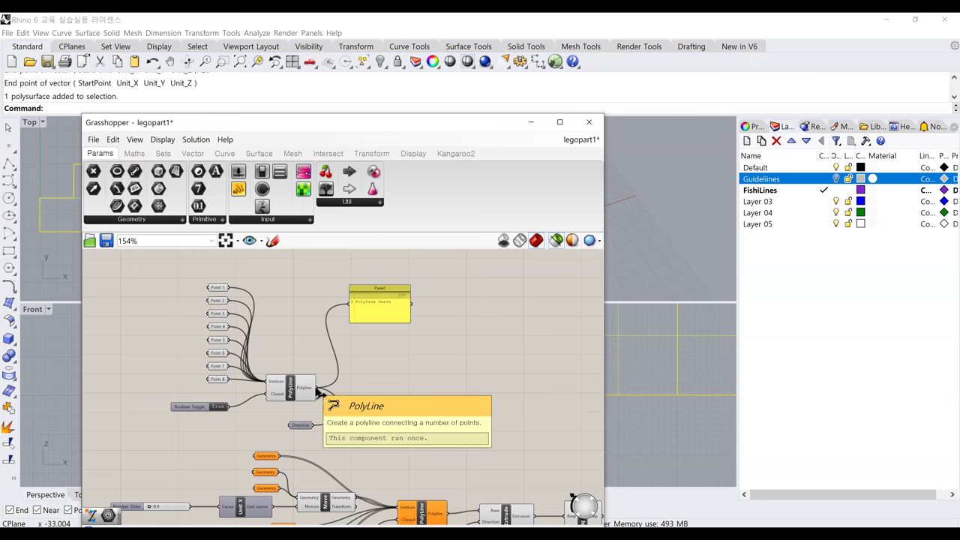
pyautogui.moveTo(289, 354); pyautogui.dragTo(318, 352, button='right')
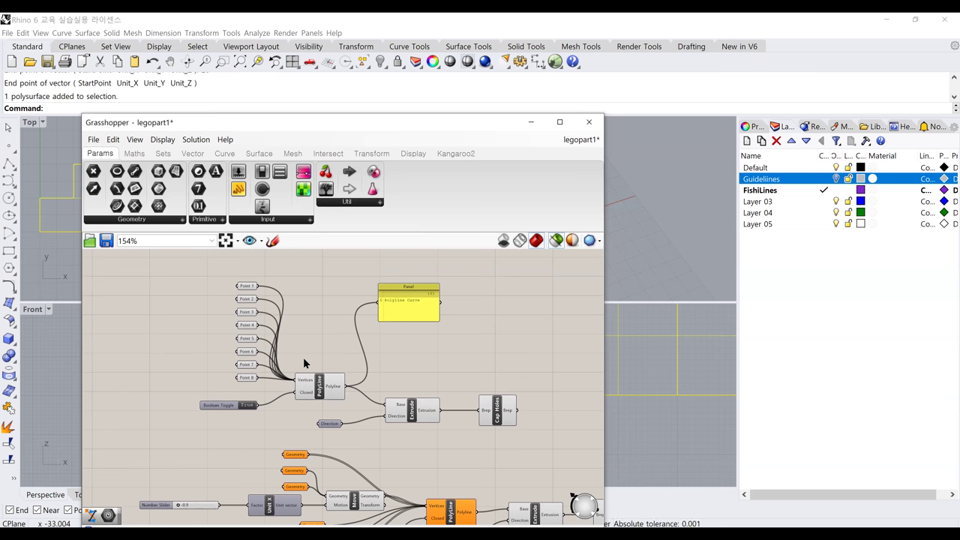
pyautogui.scroll(2, 306, 349)
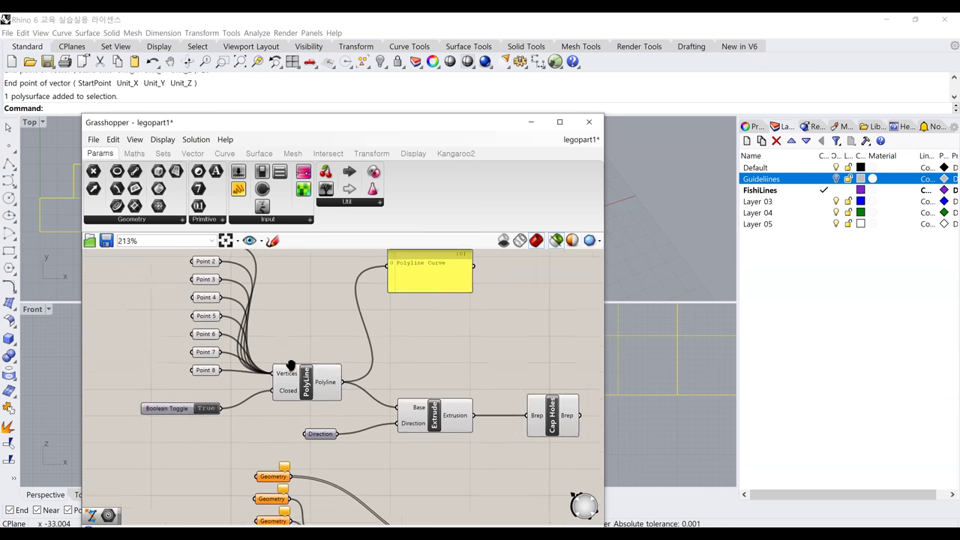
pyautogui.moveTo(306, 386)
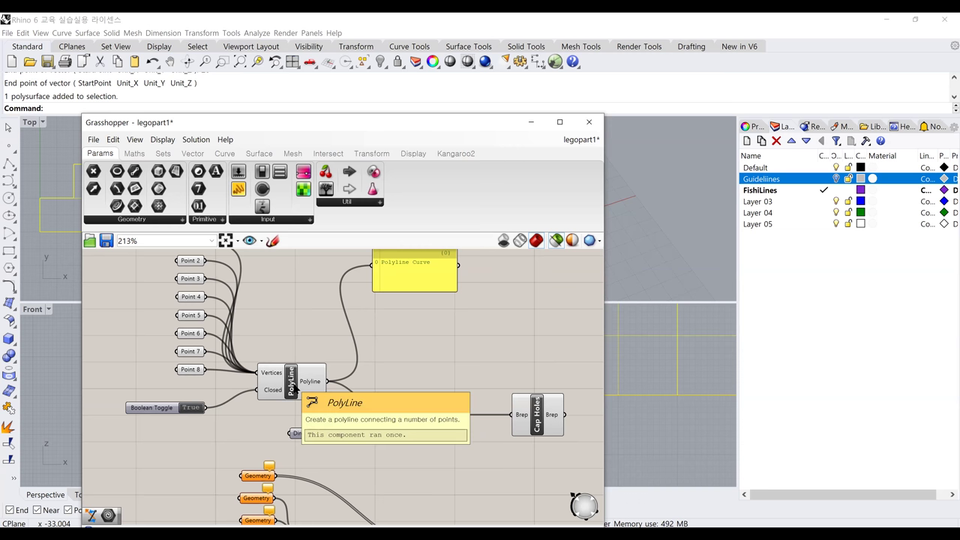
pyautogui.moveTo(268, 378)
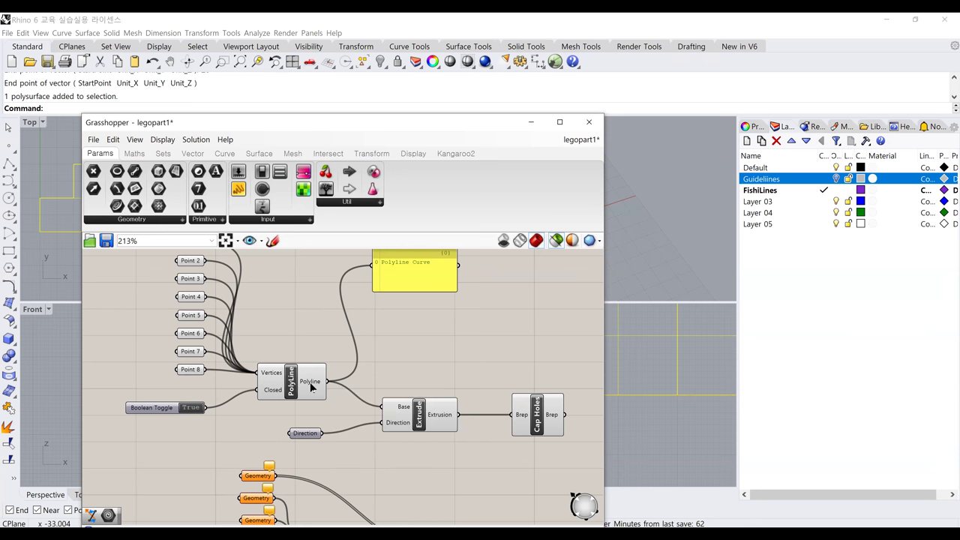
# Step: Compare the options offered for PolyLine's Vertices input with those for its Polyline output
pyautogui.rightClick(272, 375)
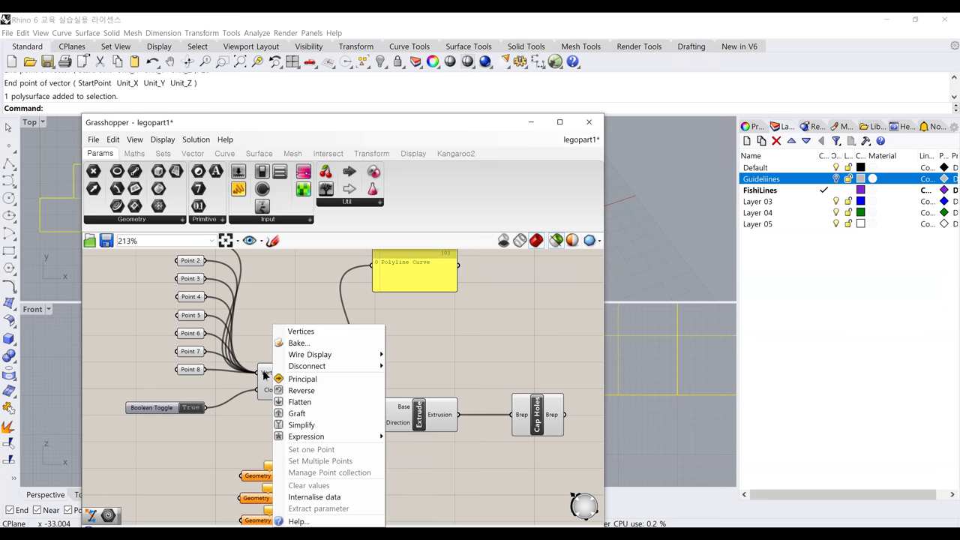
pyautogui.rightClick(263, 375)
pyautogui.rightClick(263, 375)
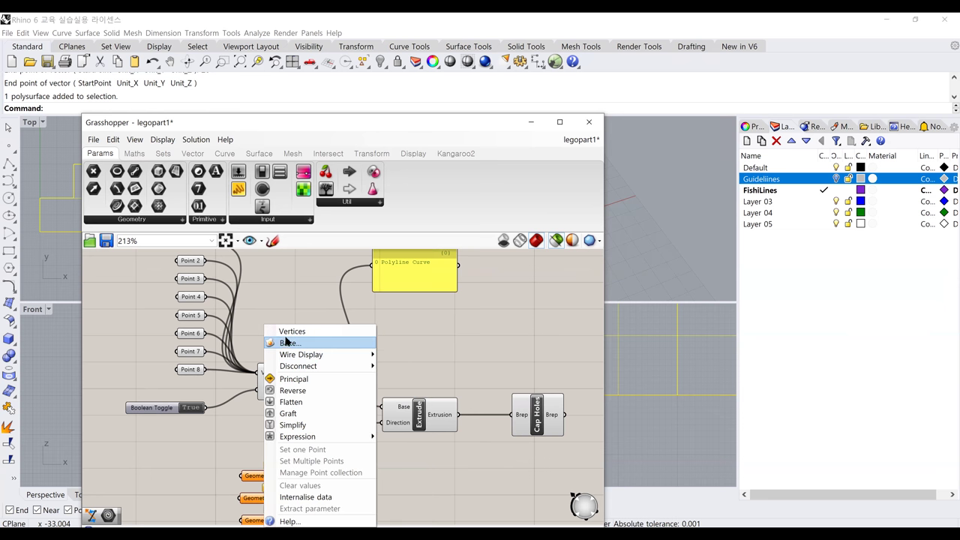
pyautogui.click(242, 431)
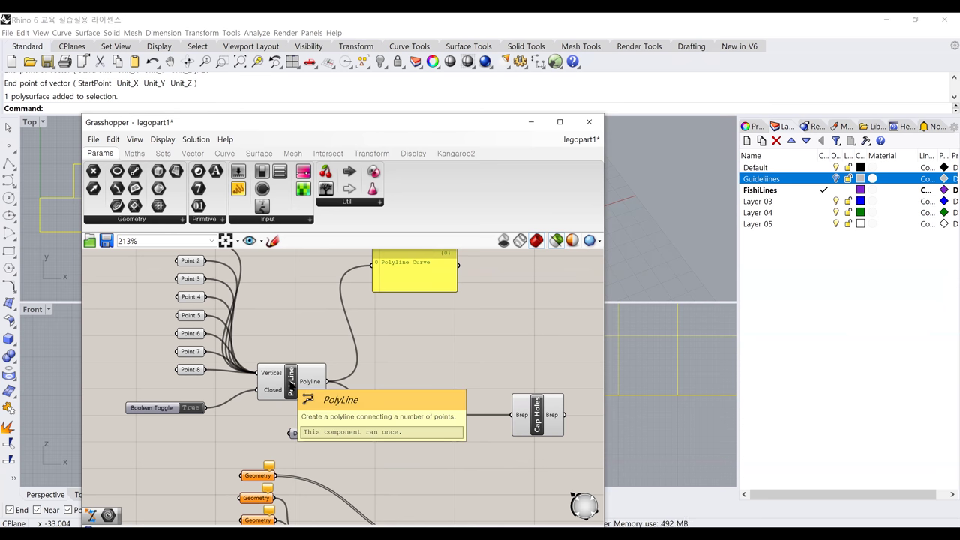
pyautogui.rightClick(291, 383)
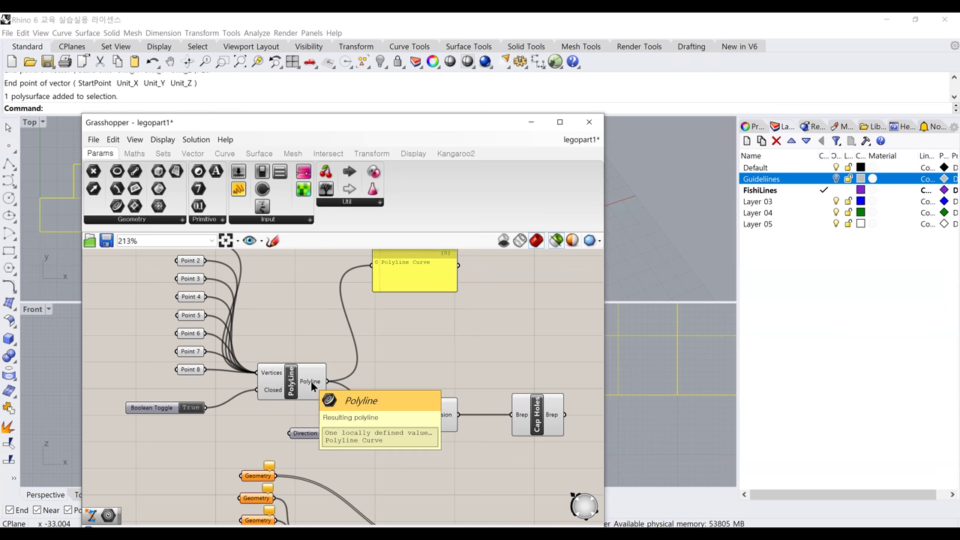
pyautogui.rightClick(312, 386)
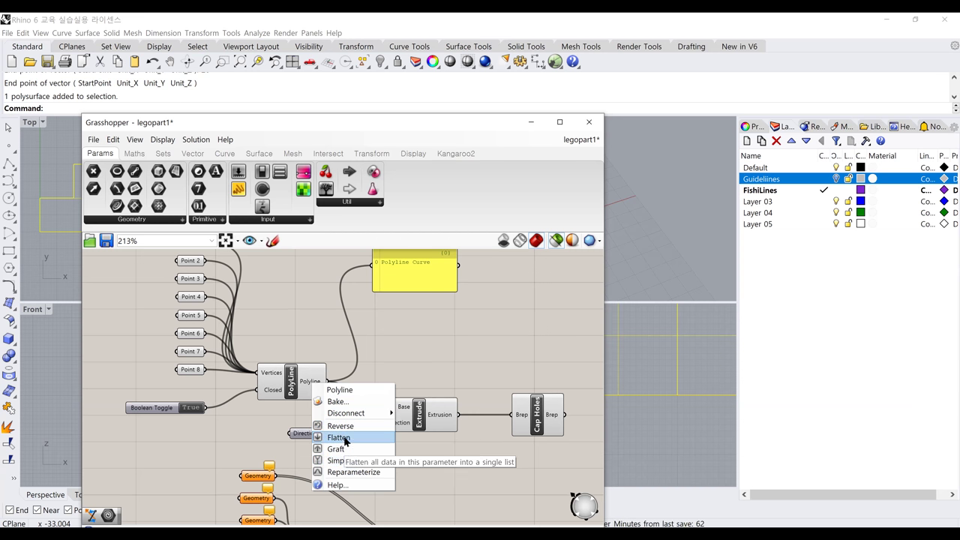
pyautogui.rightClick(270, 373)
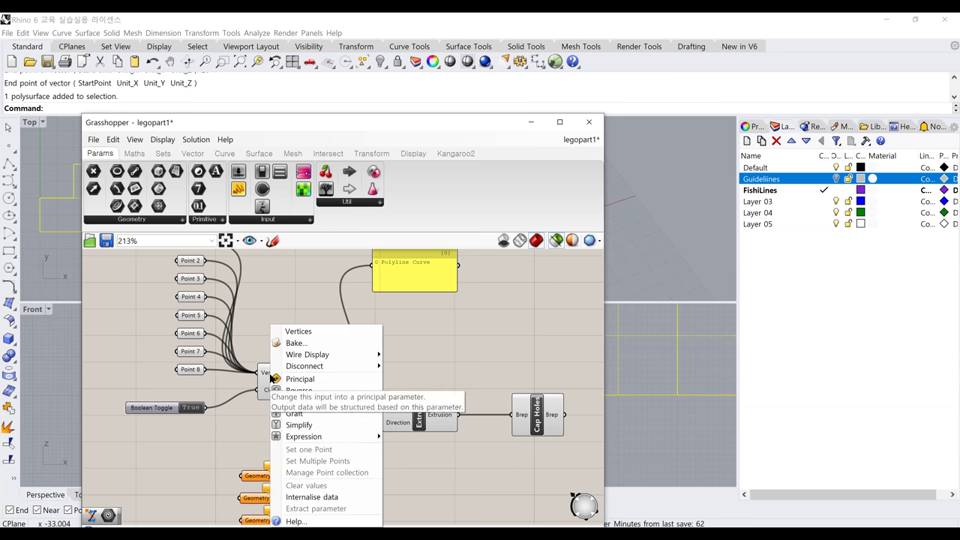
pyautogui.press('Escape')
pyautogui.rightClick(317, 387)
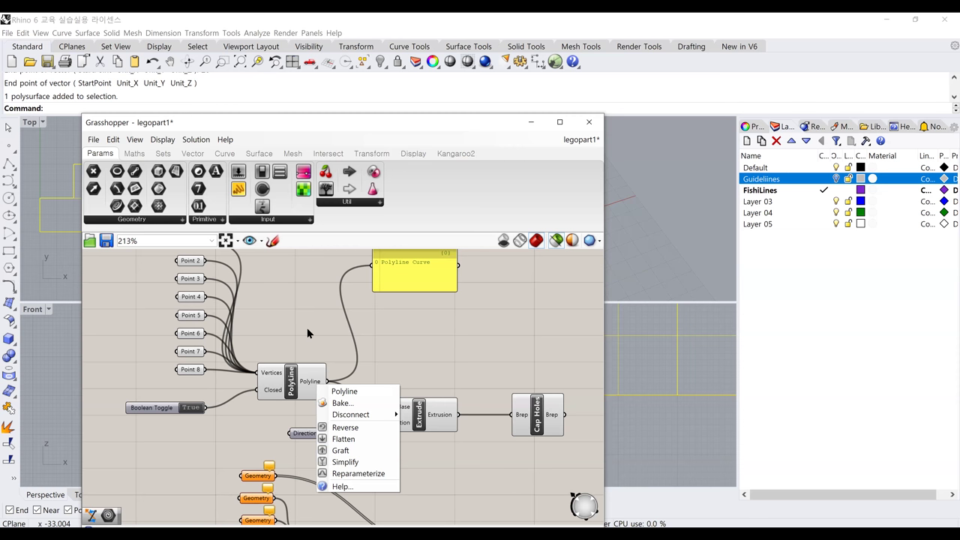
# Step: Review the file, editing and view commands available for the legopart1 definition in Grasshopper
pyautogui.moveTo(295, 327); pyautogui.dragTo(288, 360, button='right')
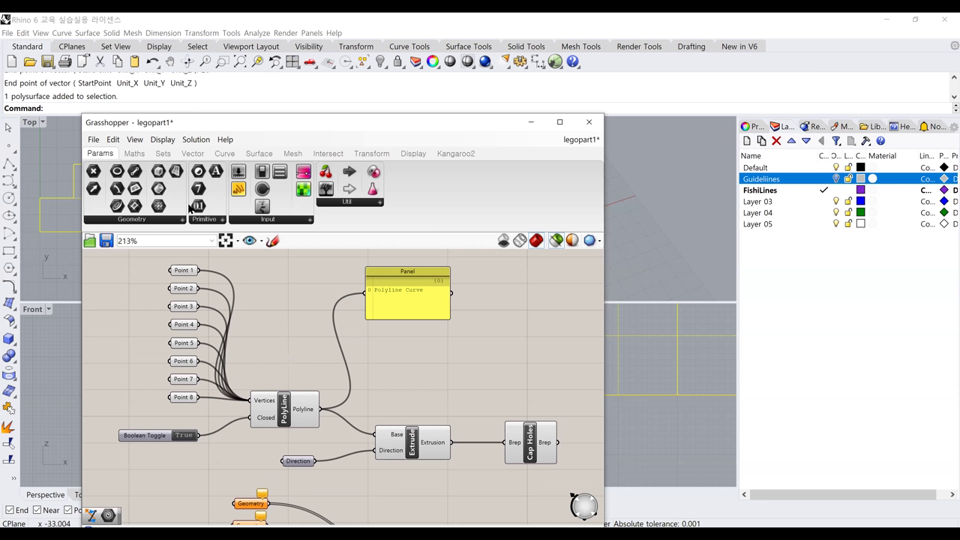
pyautogui.click(94, 140)
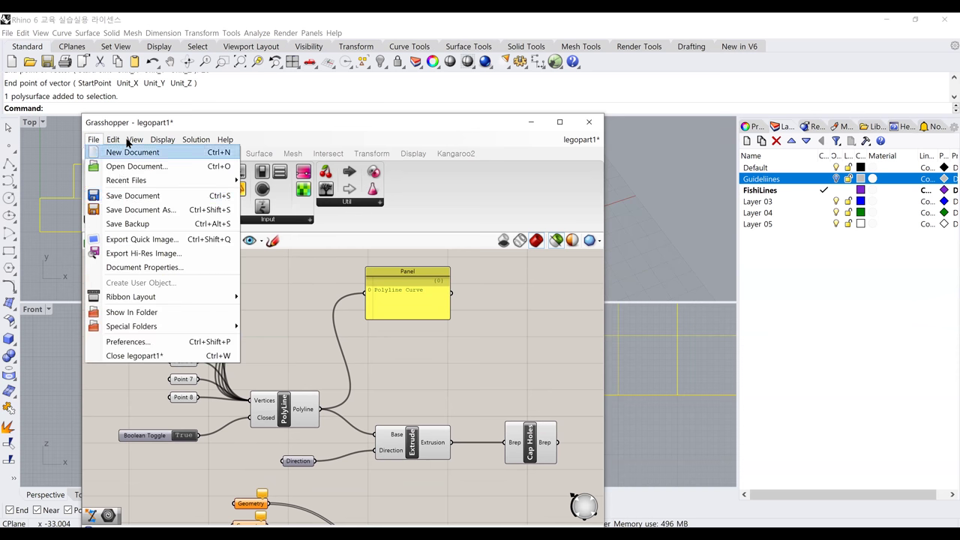
pyautogui.moveTo(112, 141)
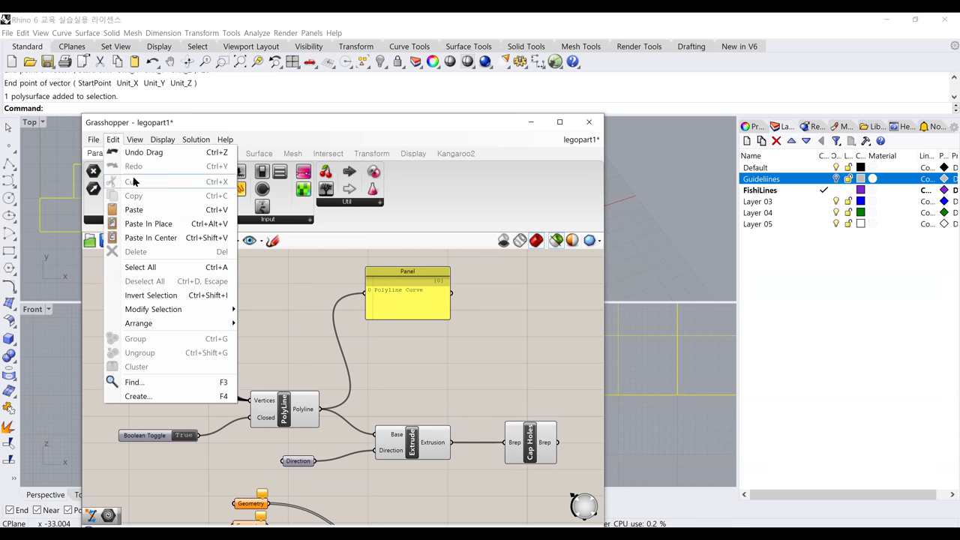
pyautogui.click(116, 140)
pyautogui.click(135, 140)
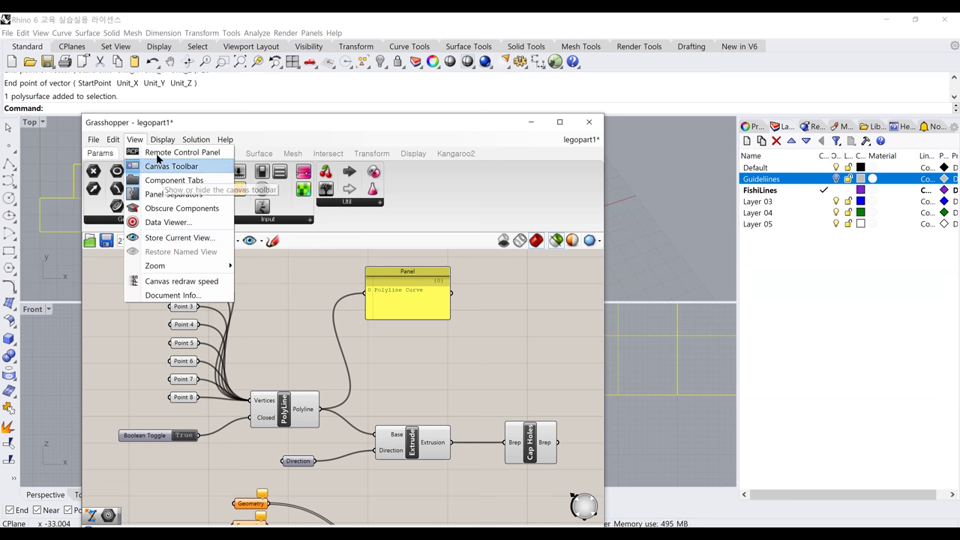
# Step: Draw the Grasshopper components as icons and turn off their full names
pyautogui.moveTo(158, 142)
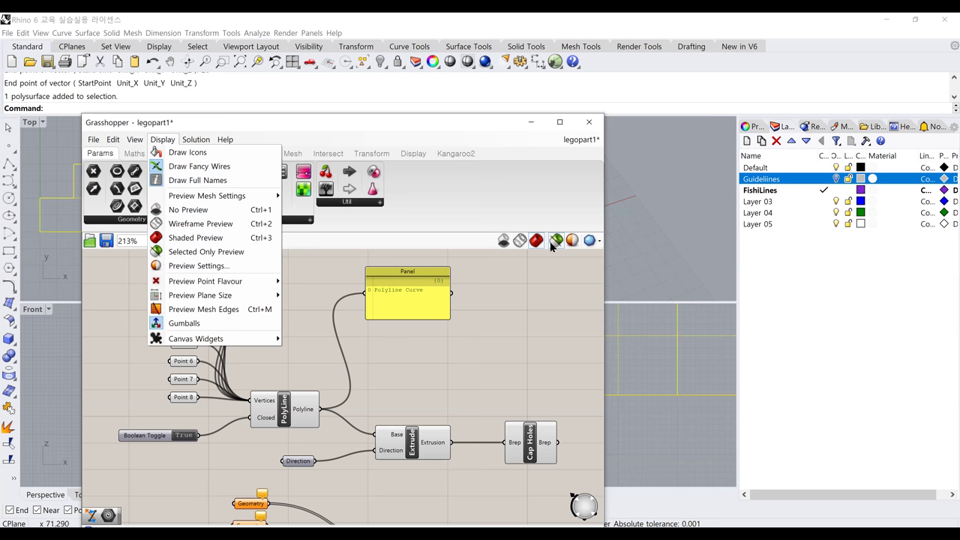
pyautogui.click(190, 153)
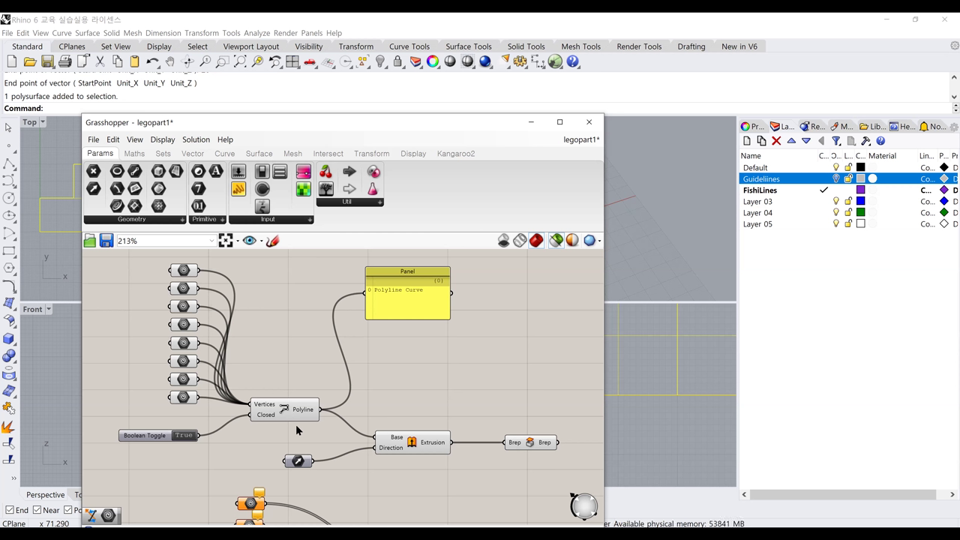
pyautogui.click(167, 144)
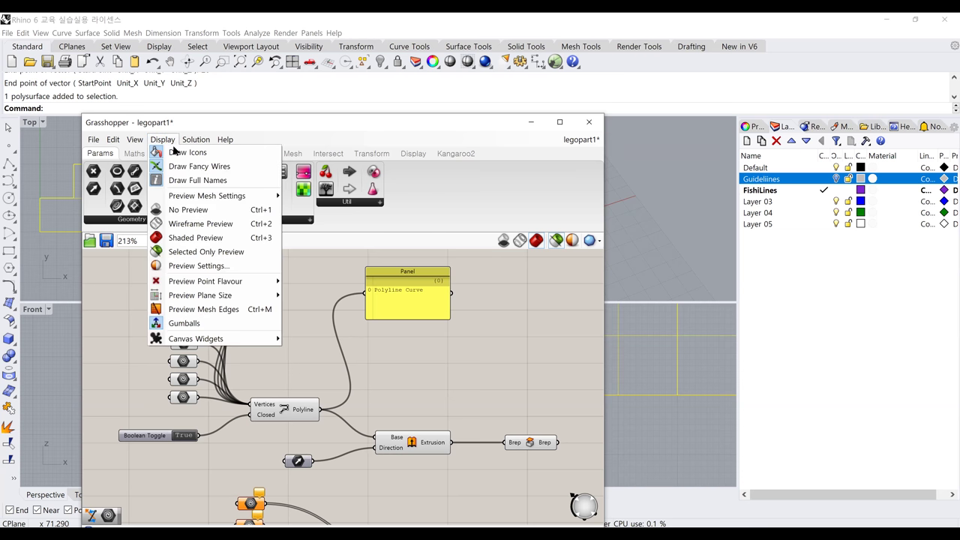
pyautogui.click(204, 184)
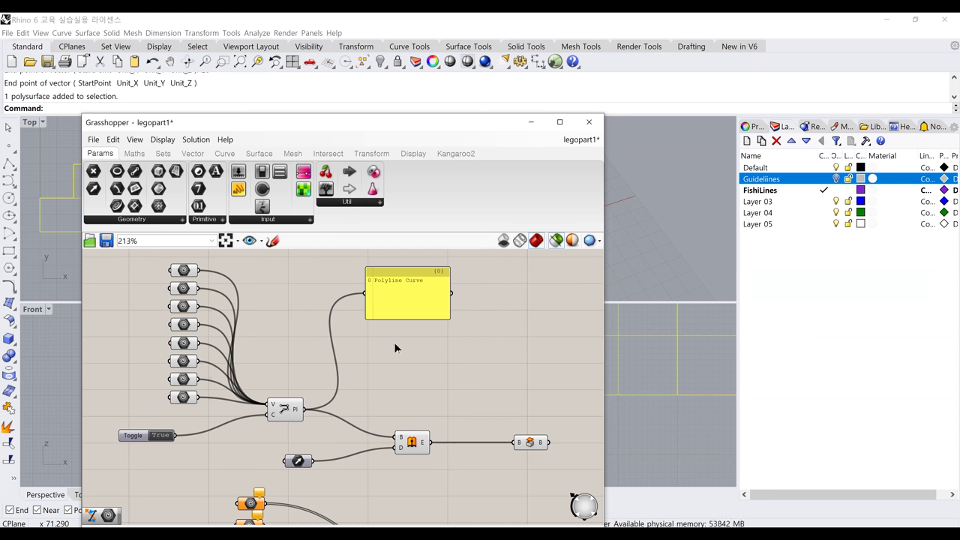
# Step: Turn the full component names back on and switch icon drawing off again
pyautogui.click(162, 140)
pyautogui.click(193, 181)
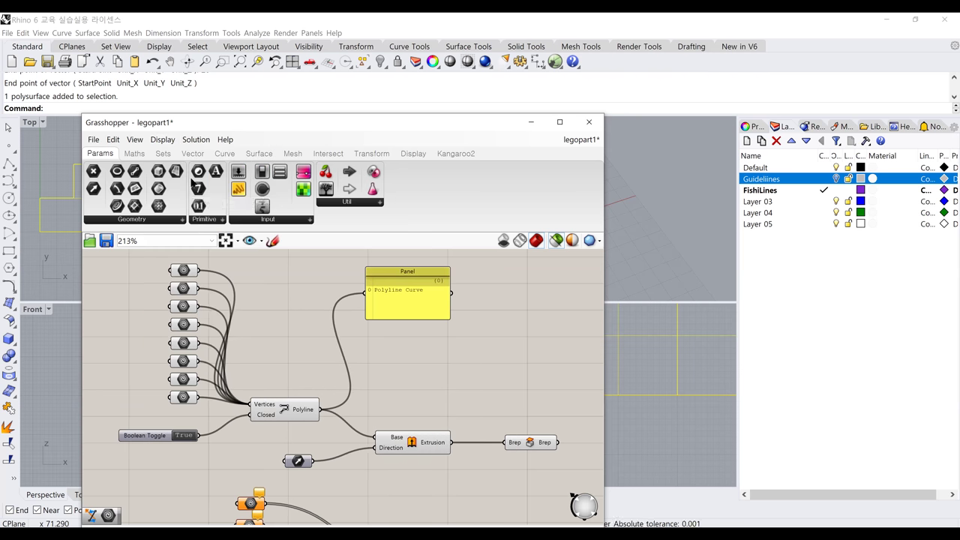
pyautogui.click(162, 141)
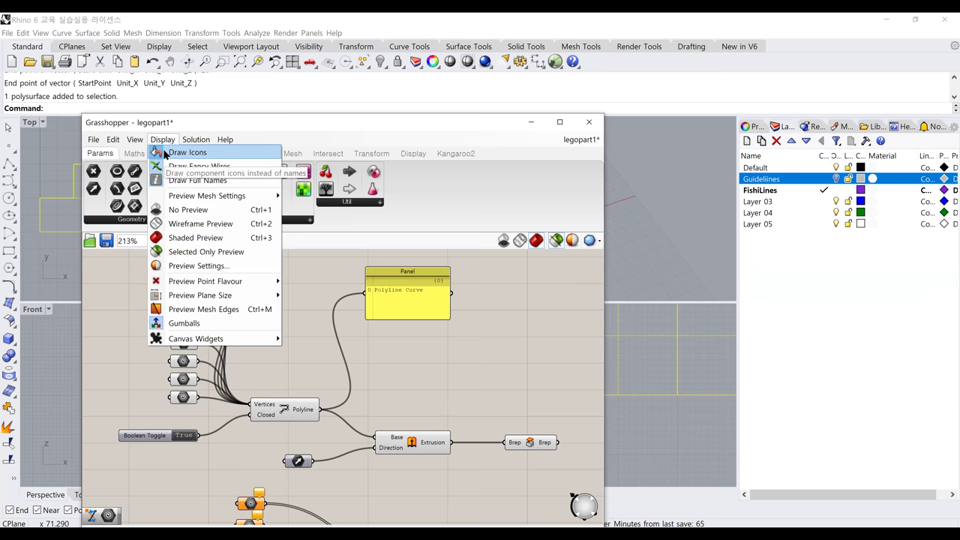
pyautogui.click(162, 150)
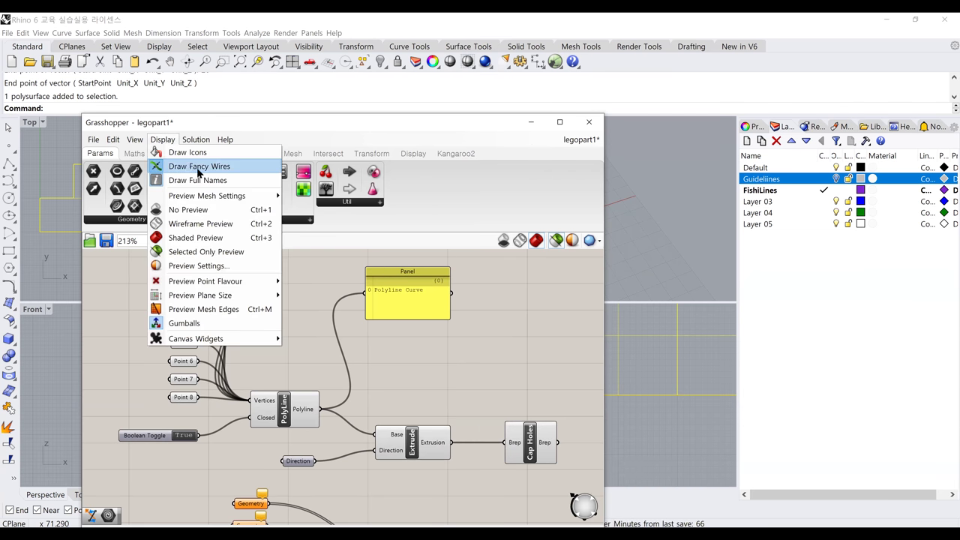
# Step: Toggle fancy wire drawing off and back on for the Grasshopper canvas
pyautogui.click(198, 166)
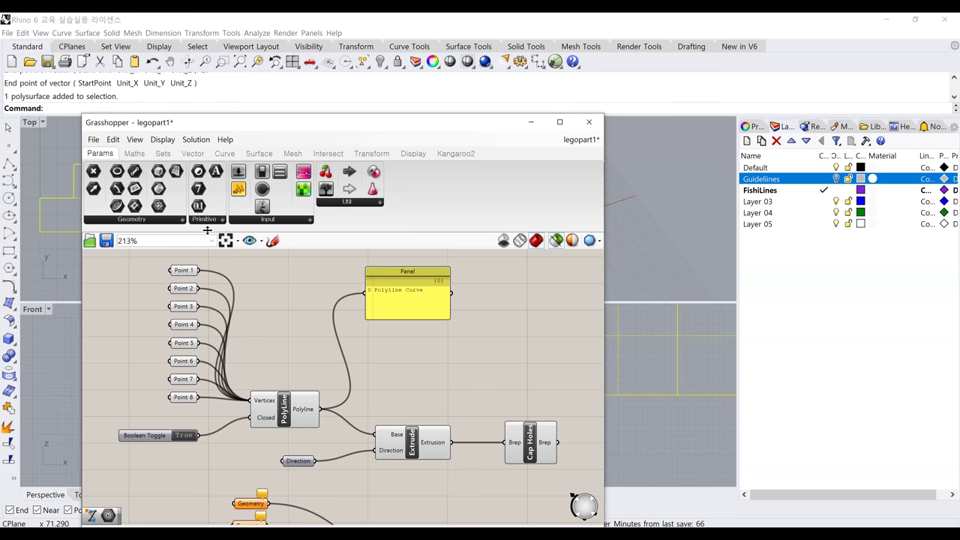
pyautogui.click(162, 139)
pyautogui.click(172, 166)
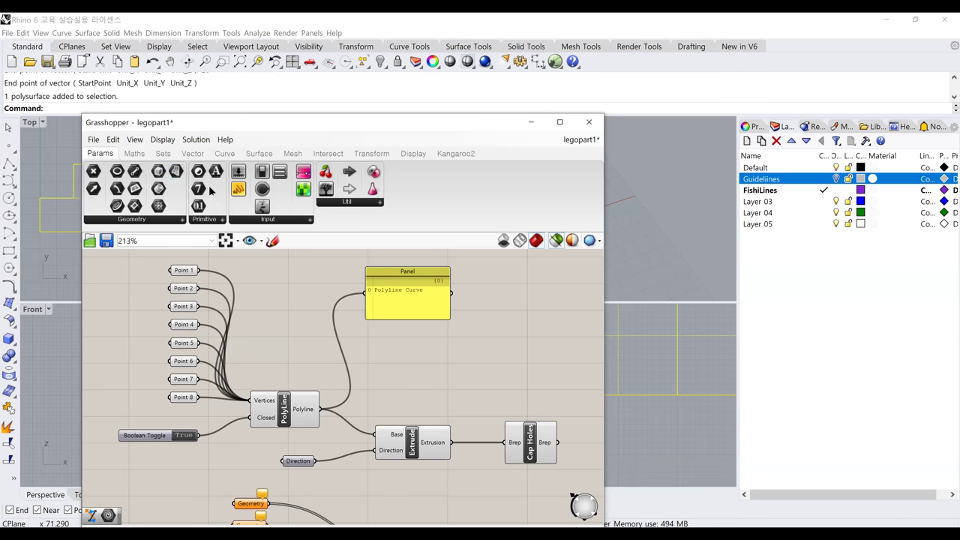
pyautogui.click(162, 140)
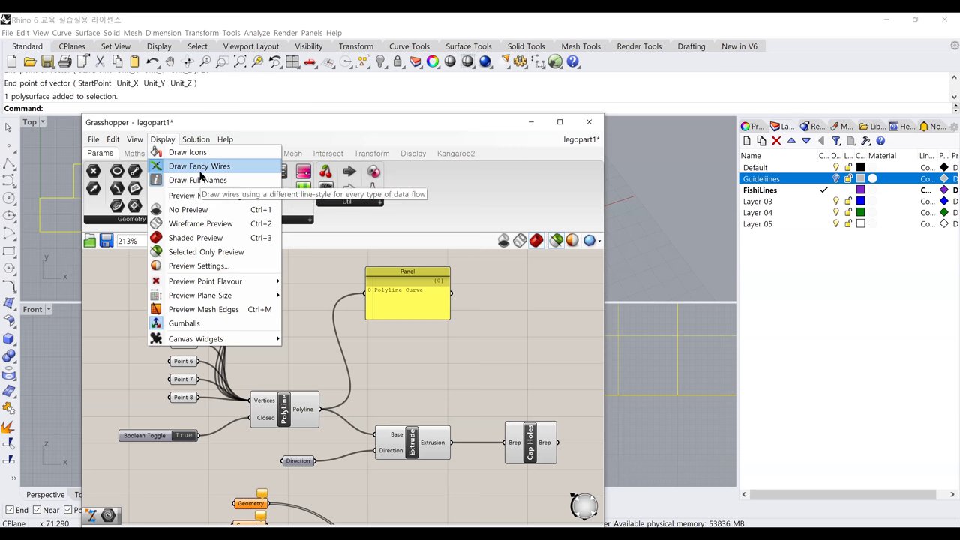
pyautogui.click(306, 325)
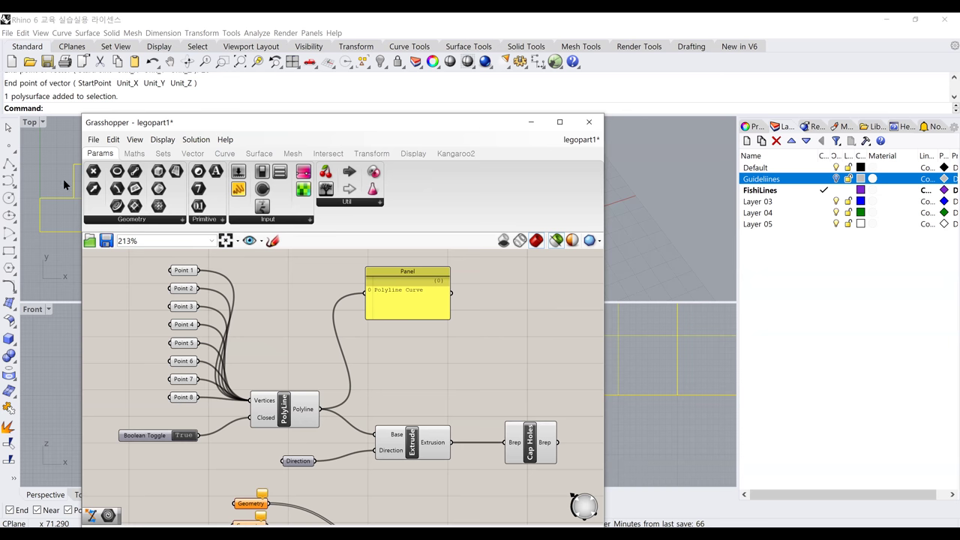
pyautogui.moveTo(63, 179); pyautogui.dragTo(108, 229, button='right')
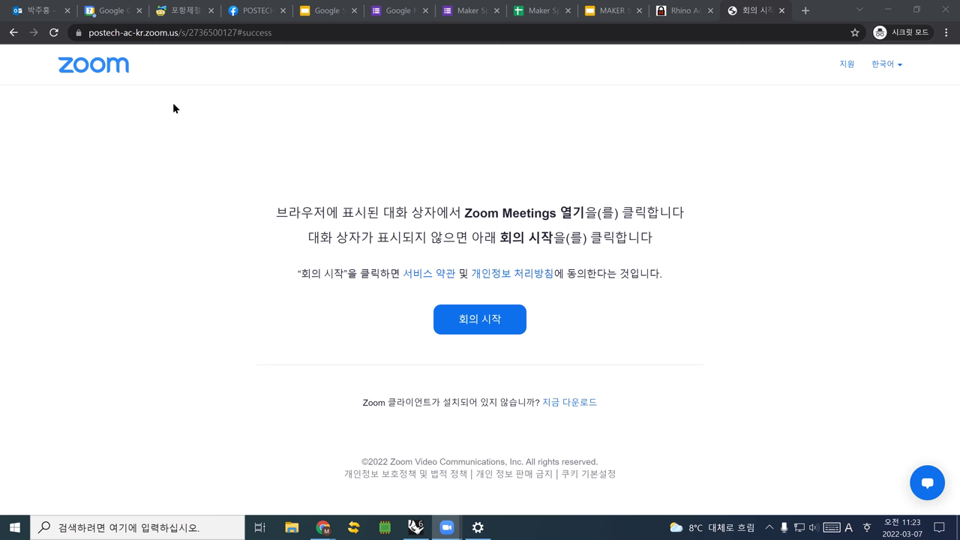
# Step: Switch to Chrome and search the web for "battery sizes"
pyautogui.click(169, 34)
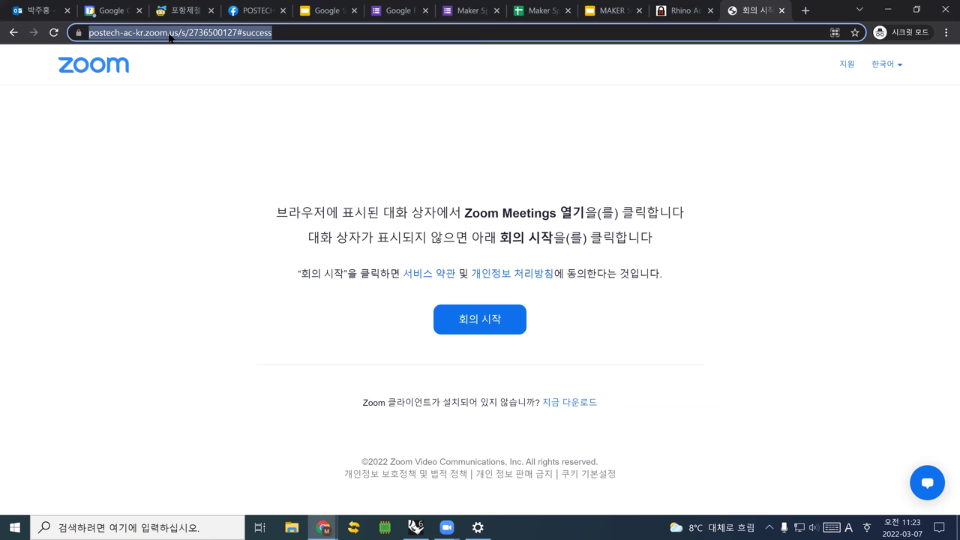
pyautogui.write('battery siz')
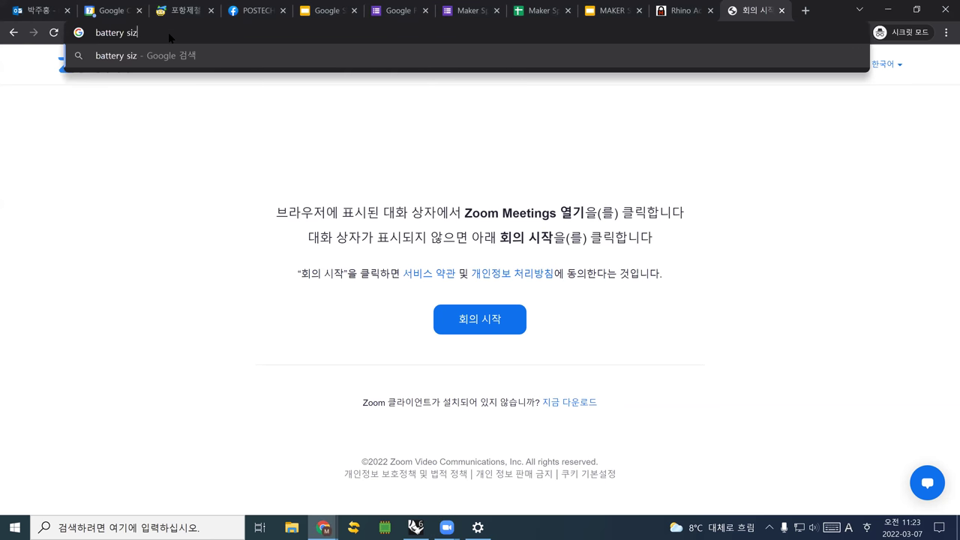
pyautogui.write('es')
pyautogui.press('Return')
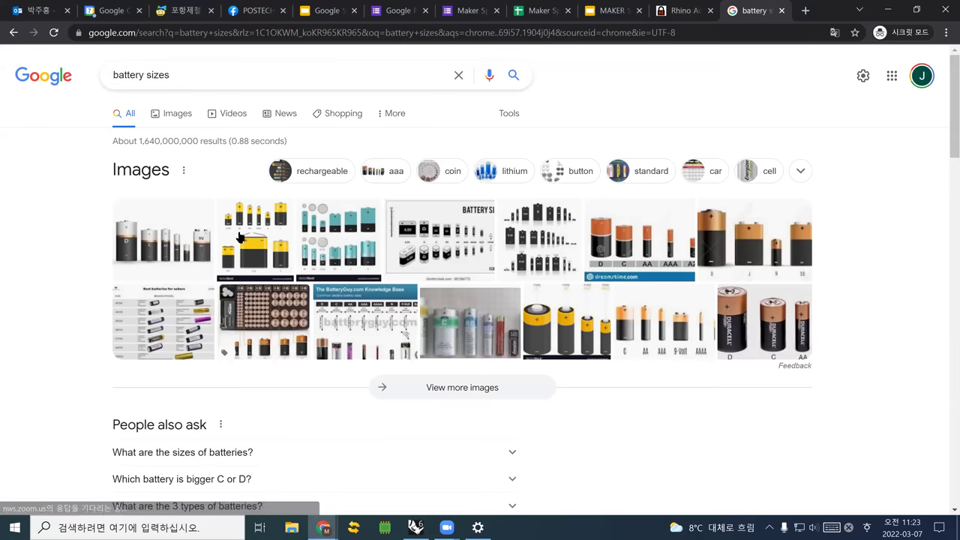
# Step: Compare several battery size images and open the Shutterstock page of the isometric battery sizes chart to examine it
pyautogui.click(191, 251)
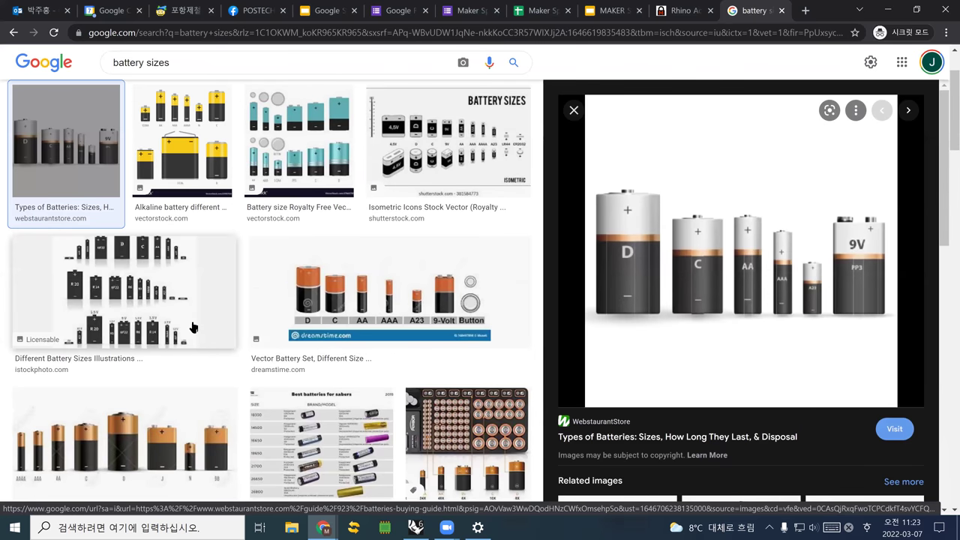
pyautogui.click(193, 327)
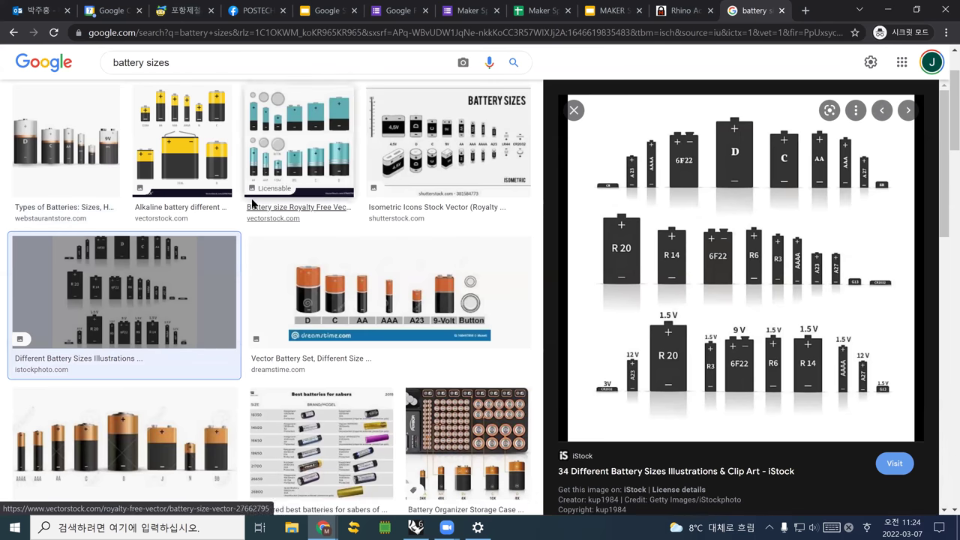
pyautogui.click(443, 150)
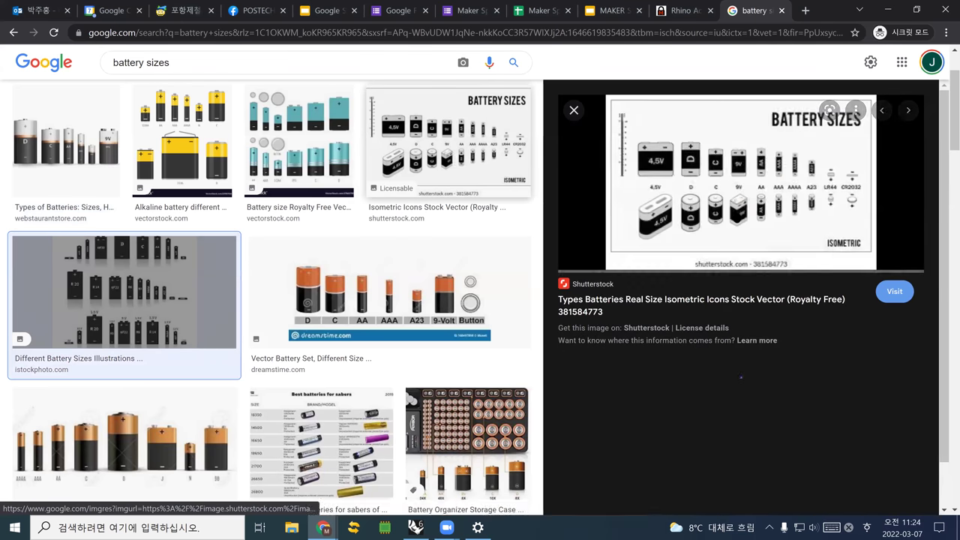
pyautogui.click(745, 200)
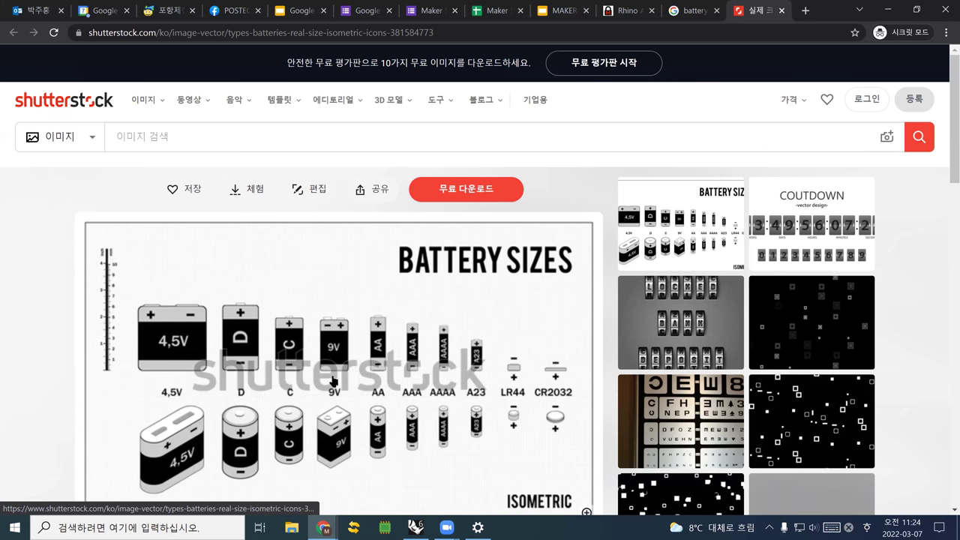
pyautogui.scroll(-2, 282, 435)
pyautogui.scroll(-1, 285, 390)
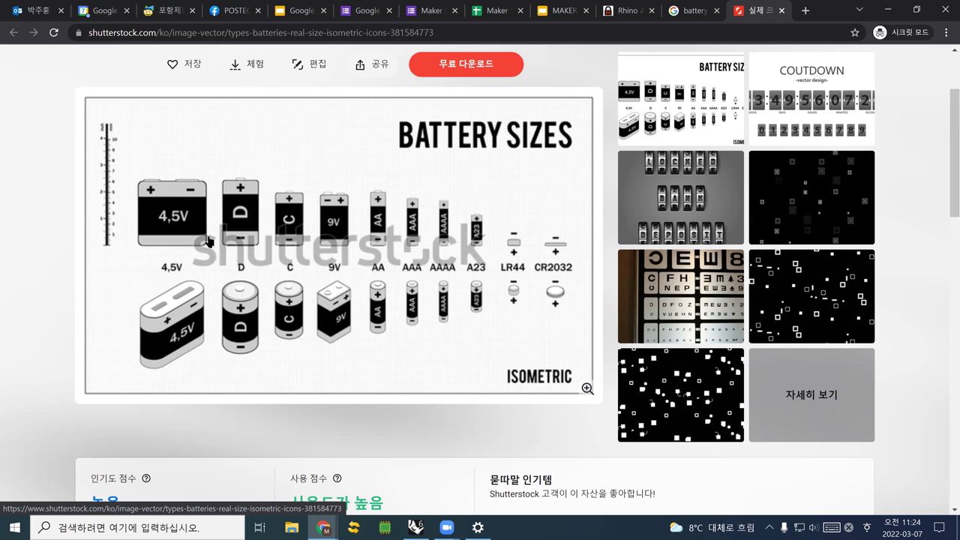
# Step: Search Google for images of "modular design car platform" and preview the fev.com modular electric vehicle design diagram
pyautogui.click(275, 34)
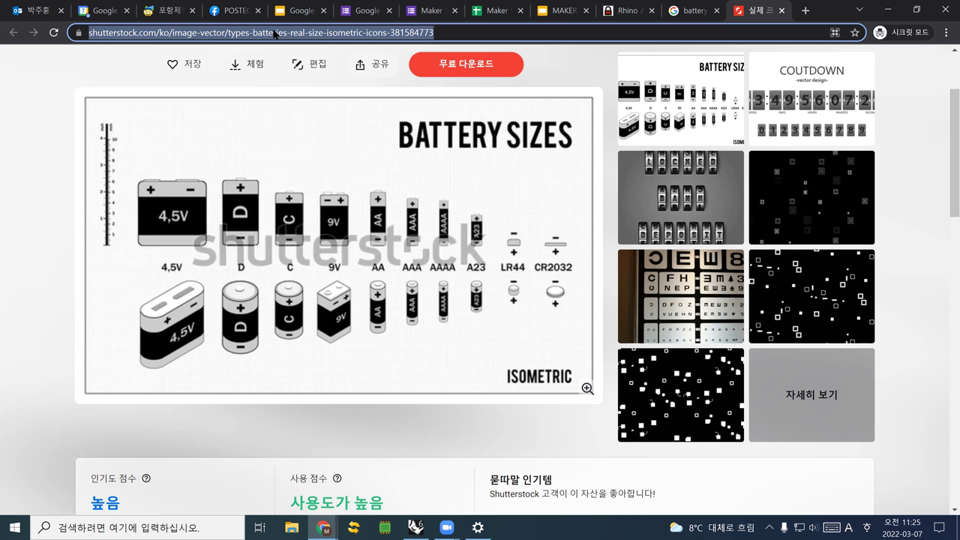
pyautogui.write('m')
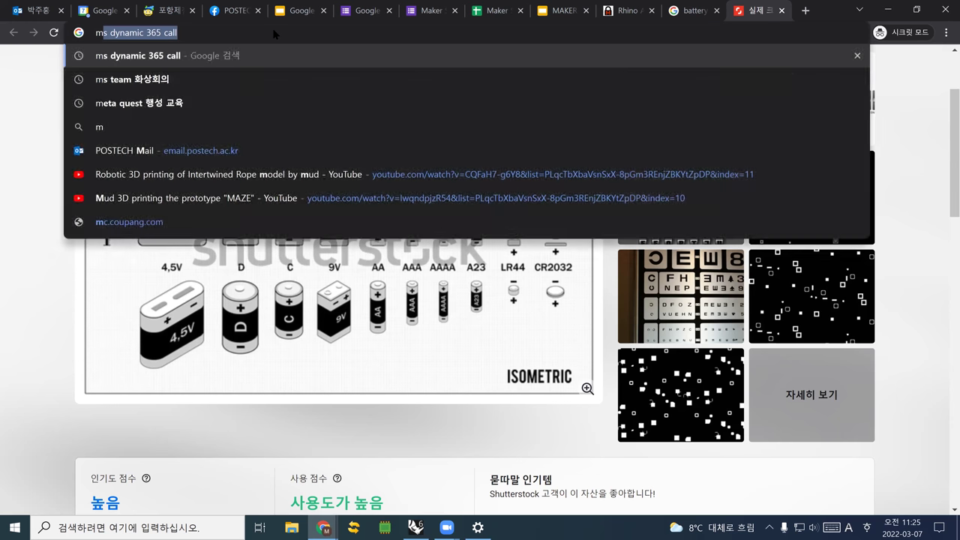
pyautogui.write('odular design car')
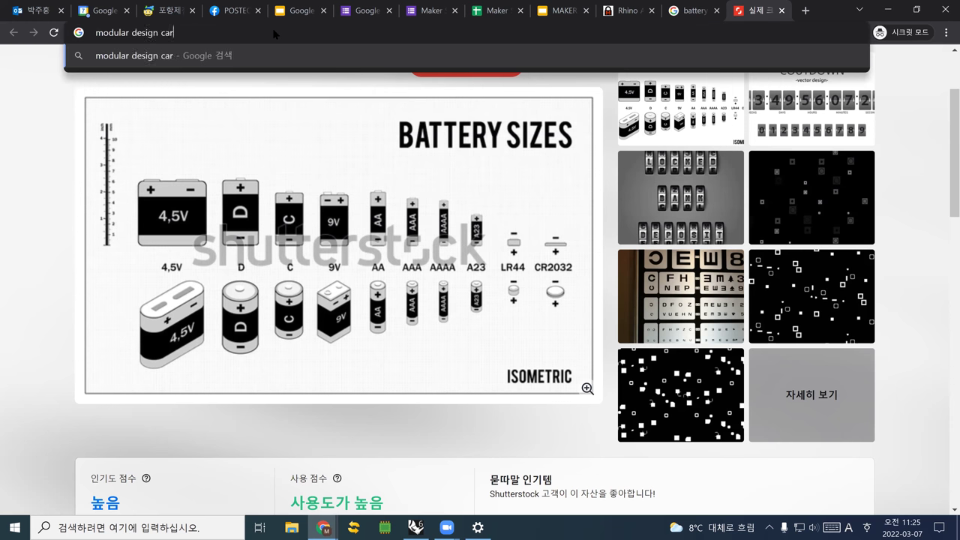
pyautogui.write(' platform')
pyautogui.press('Return')
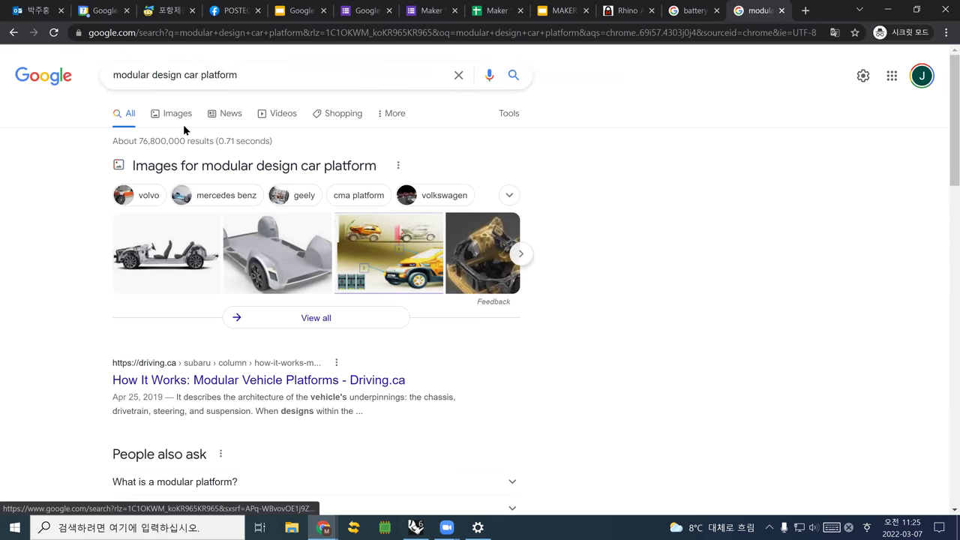
pyautogui.click(178, 117)
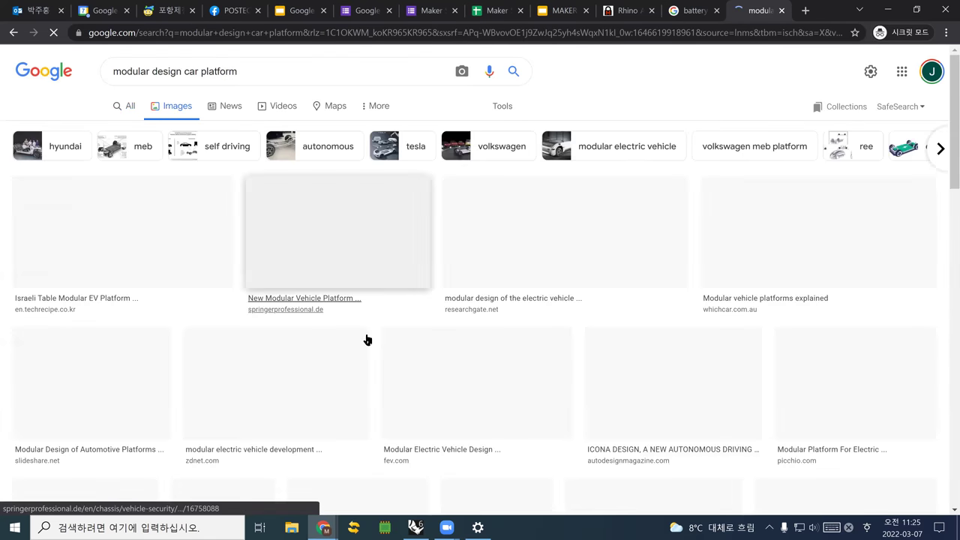
pyautogui.scroll(-2, 450, 285)
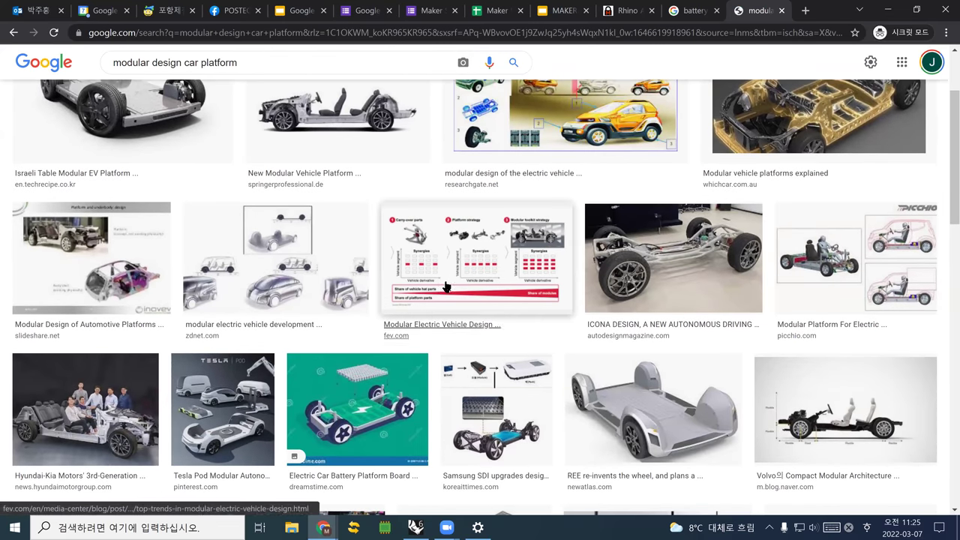
pyautogui.click(465, 267)
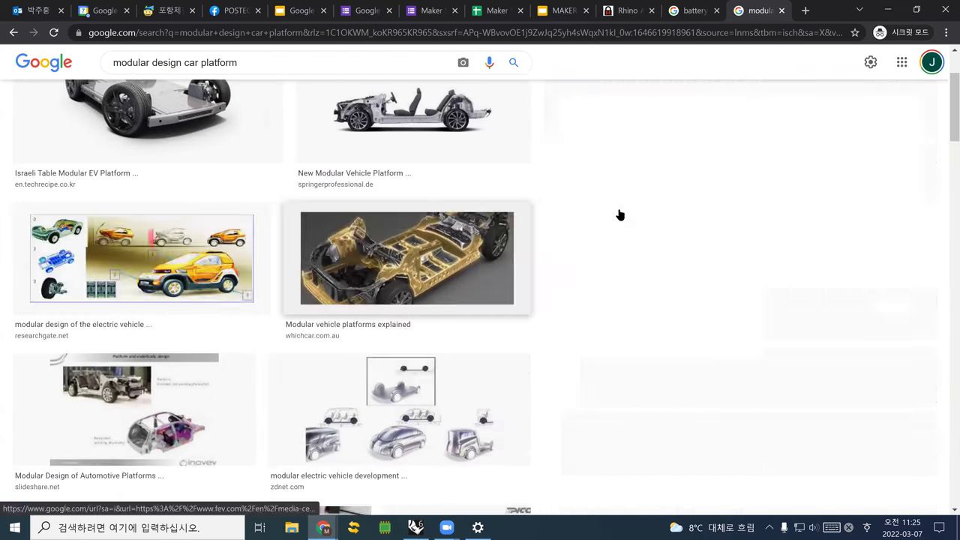